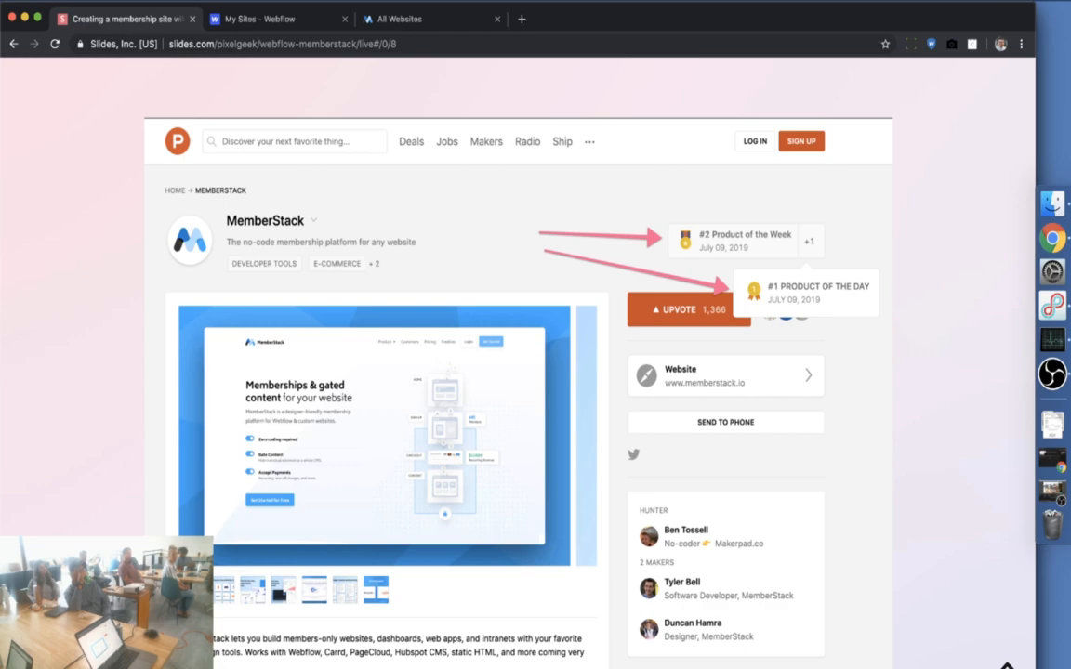
Advance the Slides.com deck past the agenda to the Webflow resources slide, then switch to the Webflow dashboard
{"action": "key", "text": "Down"}
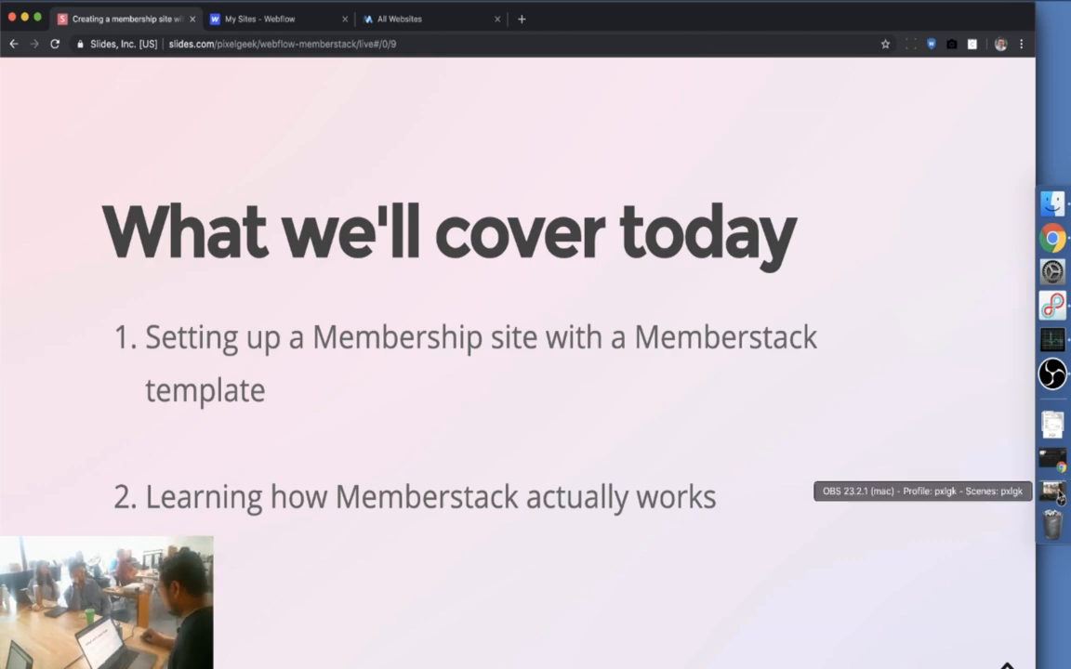
{"action": "left_click", "coordinate": [1052, 457]}
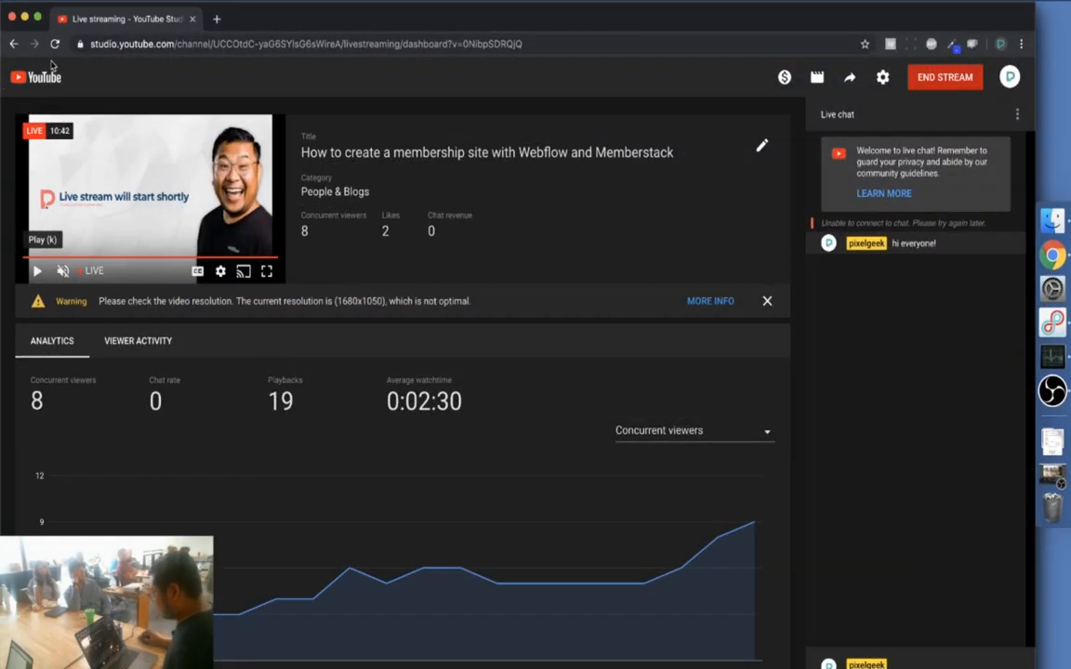
{"action": "left_click", "coordinate": [24, 18]}
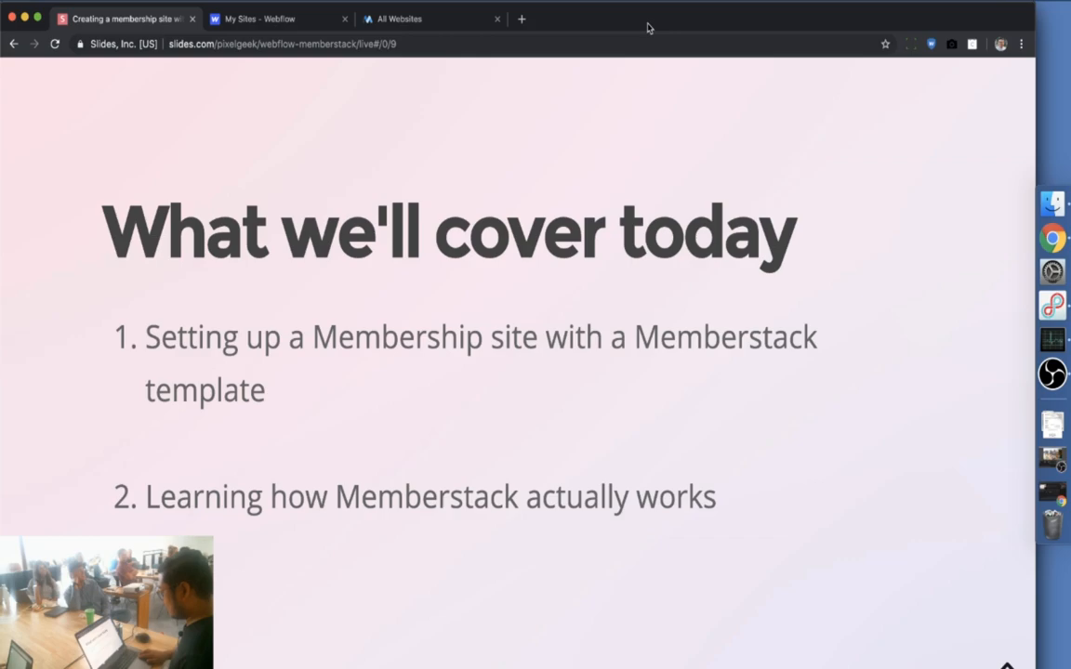
{"action": "key", "text": "Right"}
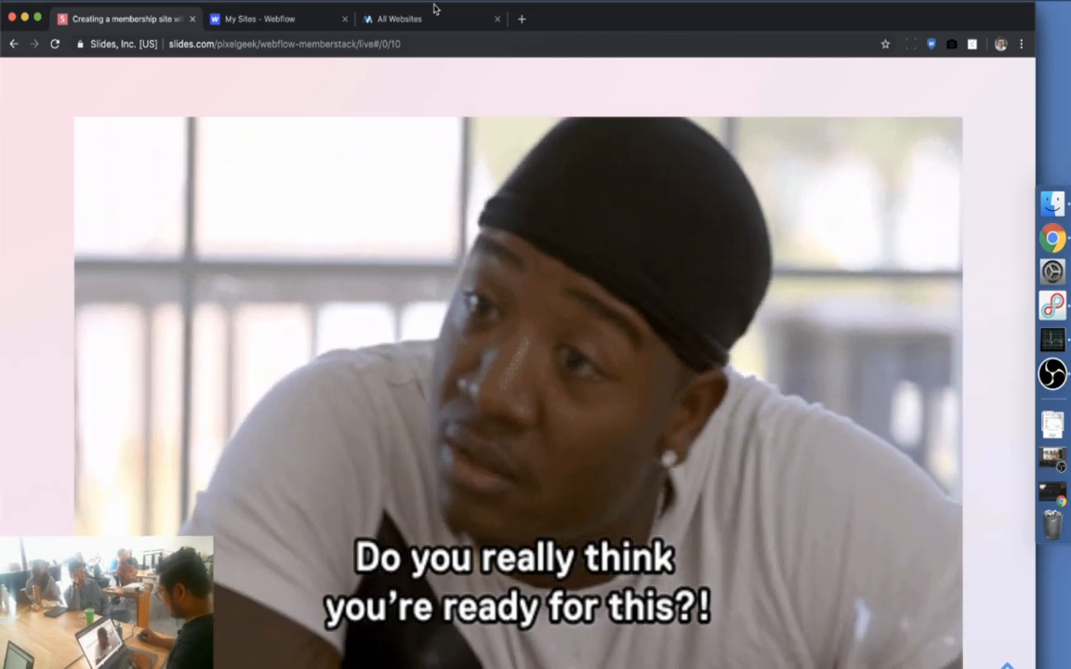
{"action": "key", "text": "Right"}
{"action": "left_click", "coordinate": [260, 18]}
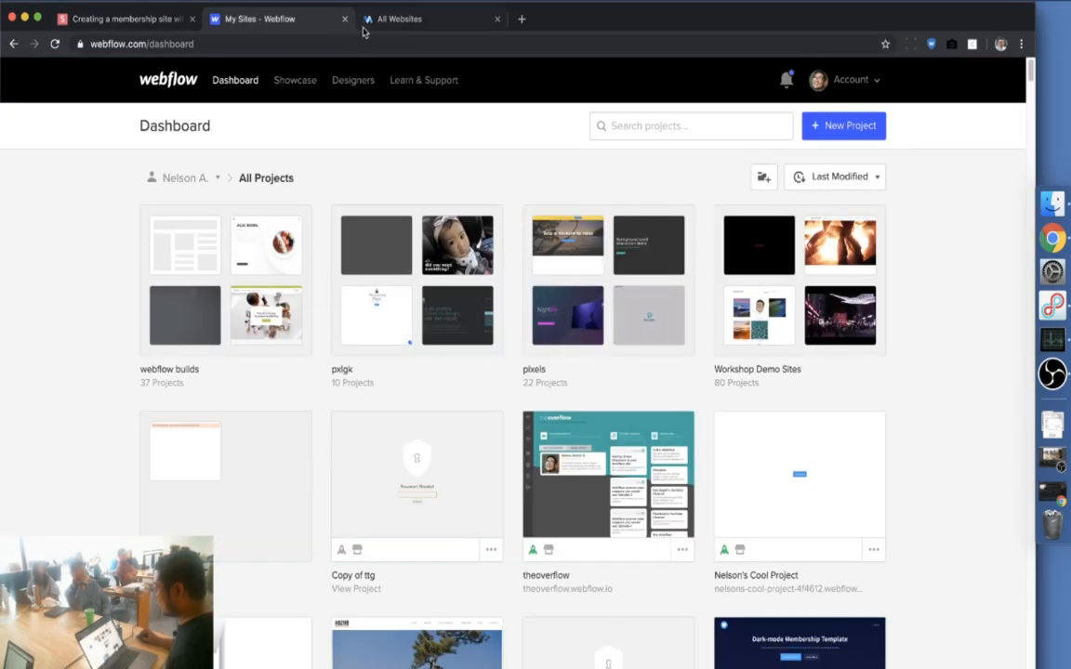
Bring the incognito memberstack.io homepage window forward through Mission Control
{"action": "left_click", "coordinate": [374, 24]}
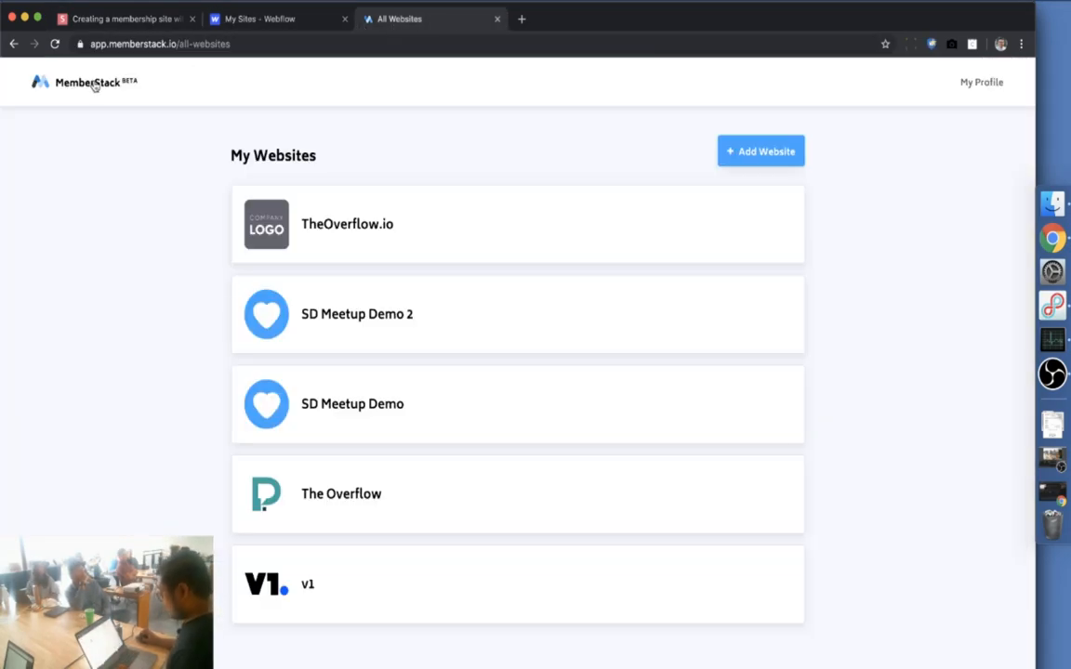
{"action": "key", "text": "ctrl+Up"}
{"action": "left_click", "coordinate": [129, 365]}
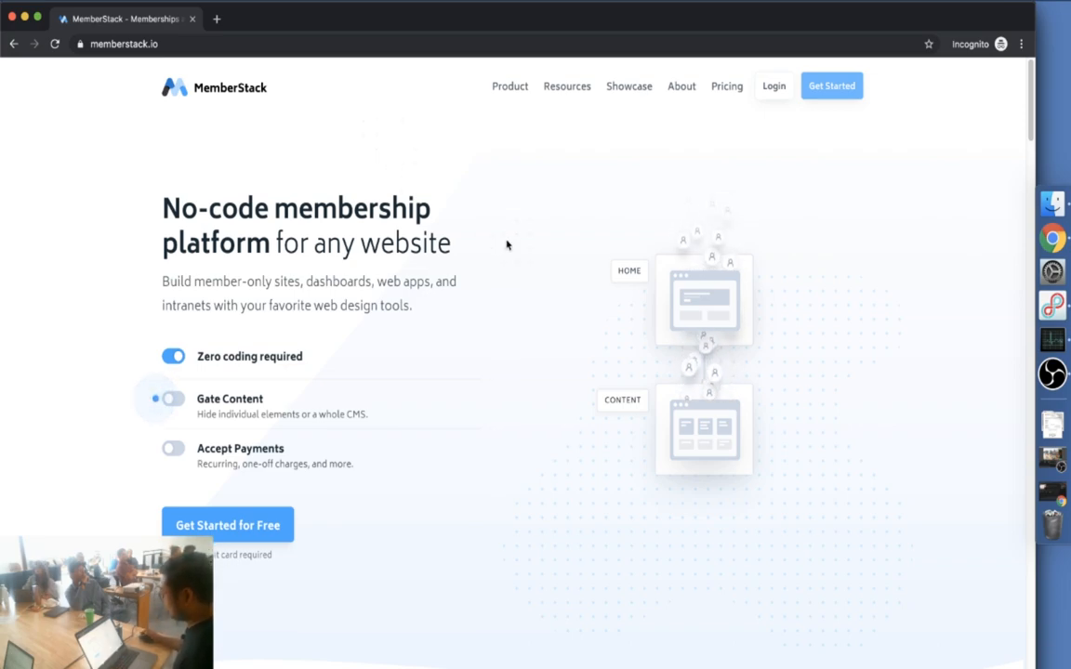
Scroll through the MemberStack homepage to its Popular usecases section, then close the incognito window
{"action": "scroll", "coordinate": [507, 248], "scroll_direction": "down", "scroll_amount": 1}
{"action": "scroll", "coordinate": [507, 248], "scroll_direction": "down", "scroll_amount": 1}
{"action": "scroll", "coordinate": [505, 246], "scroll_direction": "down", "scroll_amount": 2}
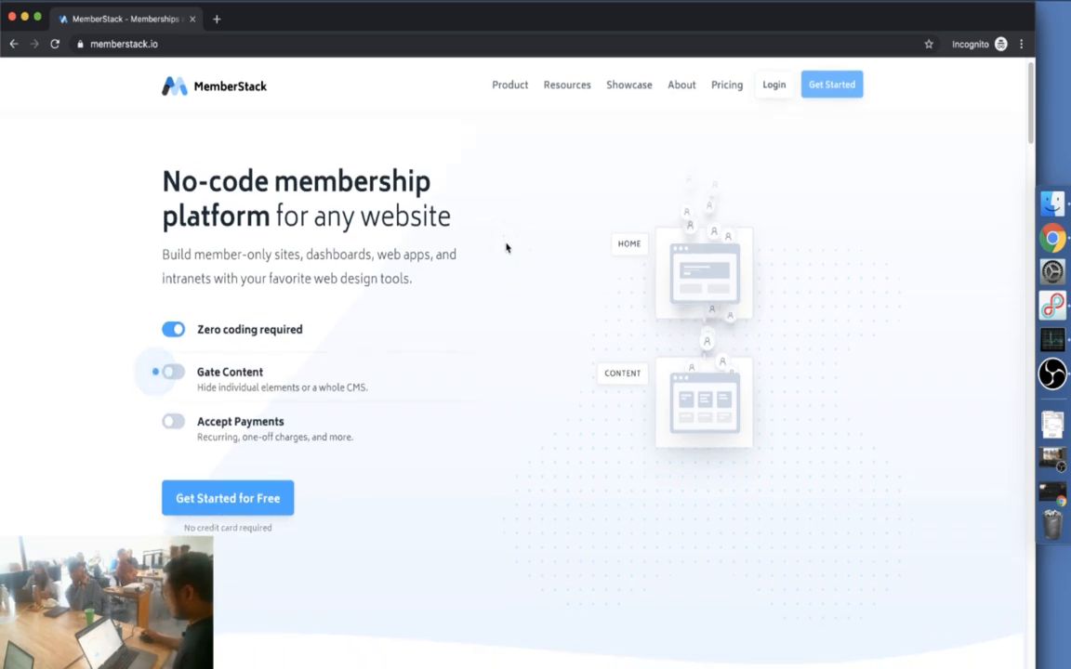
{"action": "scroll", "coordinate": [298, 402], "scroll_direction": "down", "scroll_amount": 1}
{"action": "scroll", "coordinate": [453, 421], "scroll_direction": "down", "scroll_amount": 7}
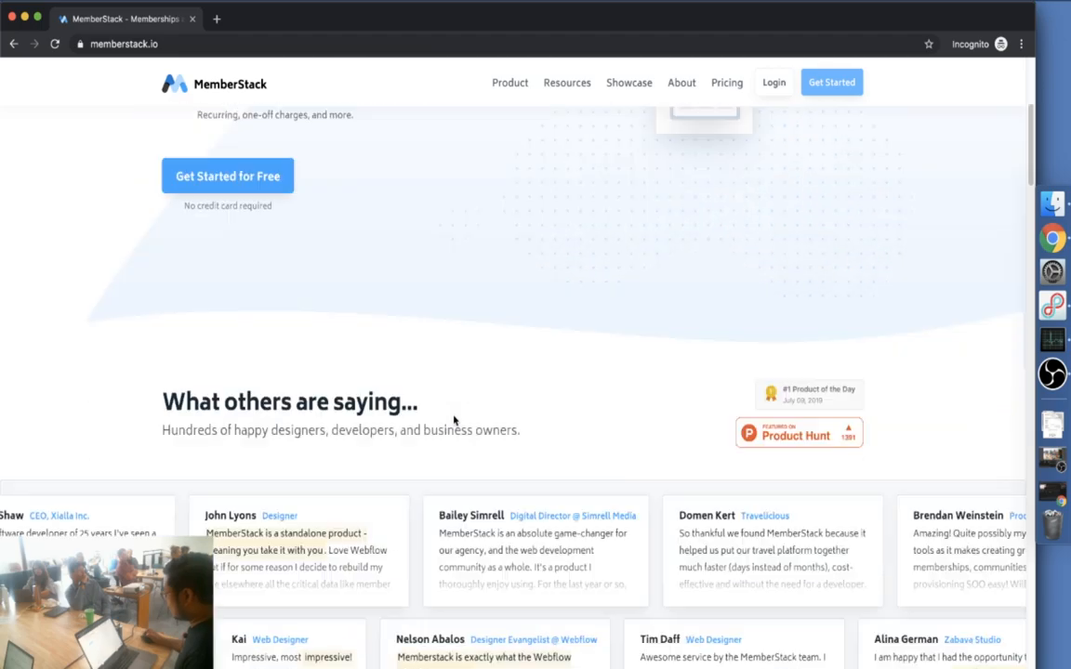
{"action": "scroll", "coordinate": [453, 418], "scroll_direction": "down", "scroll_amount": 8}
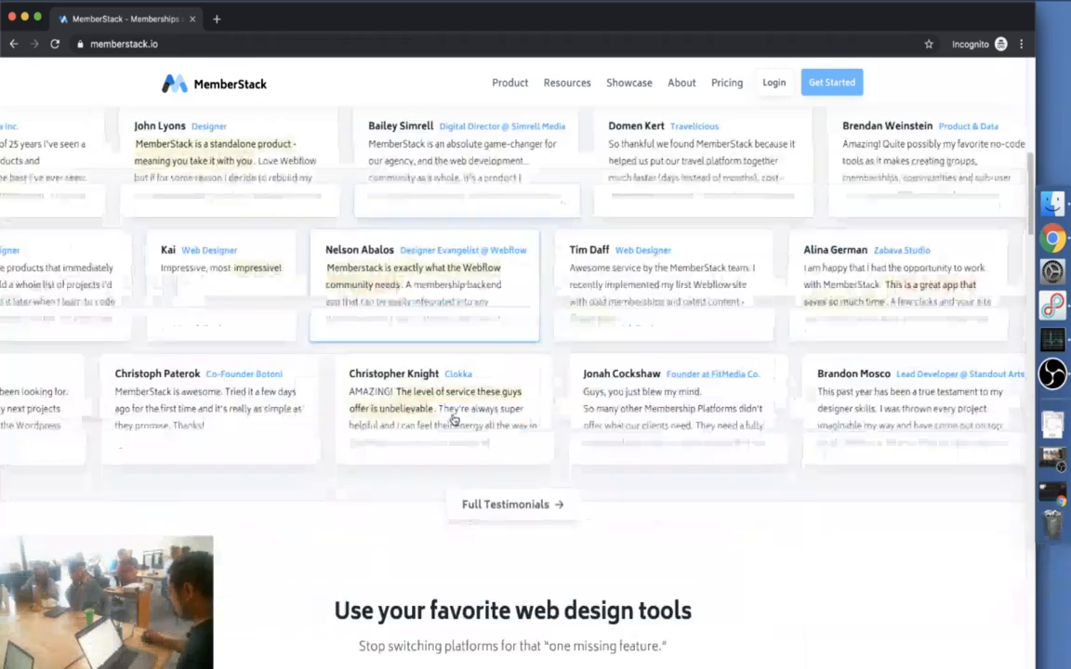
{"action": "scroll", "coordinate": [453, 420], "scroll_direction": "down", "scroll_amount": 5}
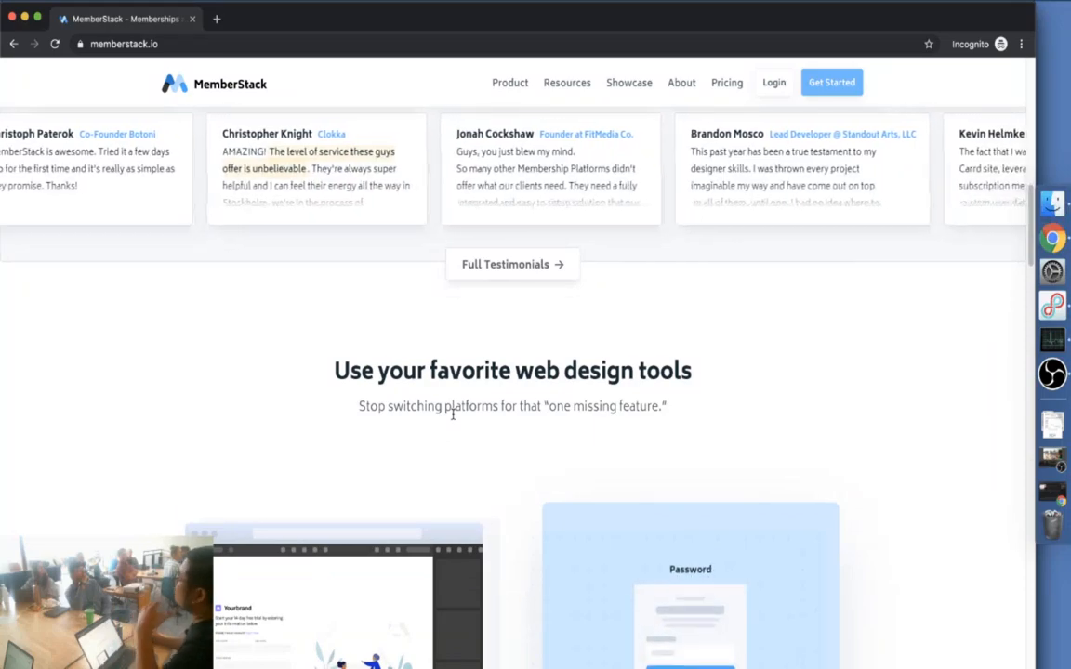
{"action": "scroll", "coordinate": [452, 416], "scroll_direction": "down", "scroll_amount": 2}
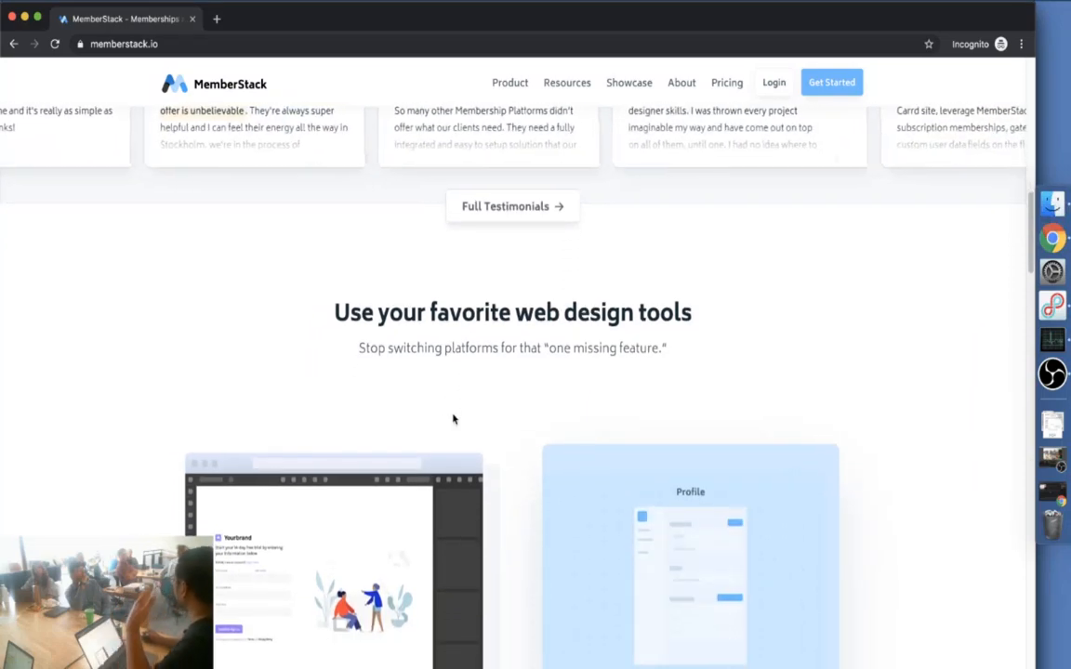
{"action": "scroll", "coordinate": [454, 421], "scroll_direction": "down", "scroll_amount": 2}
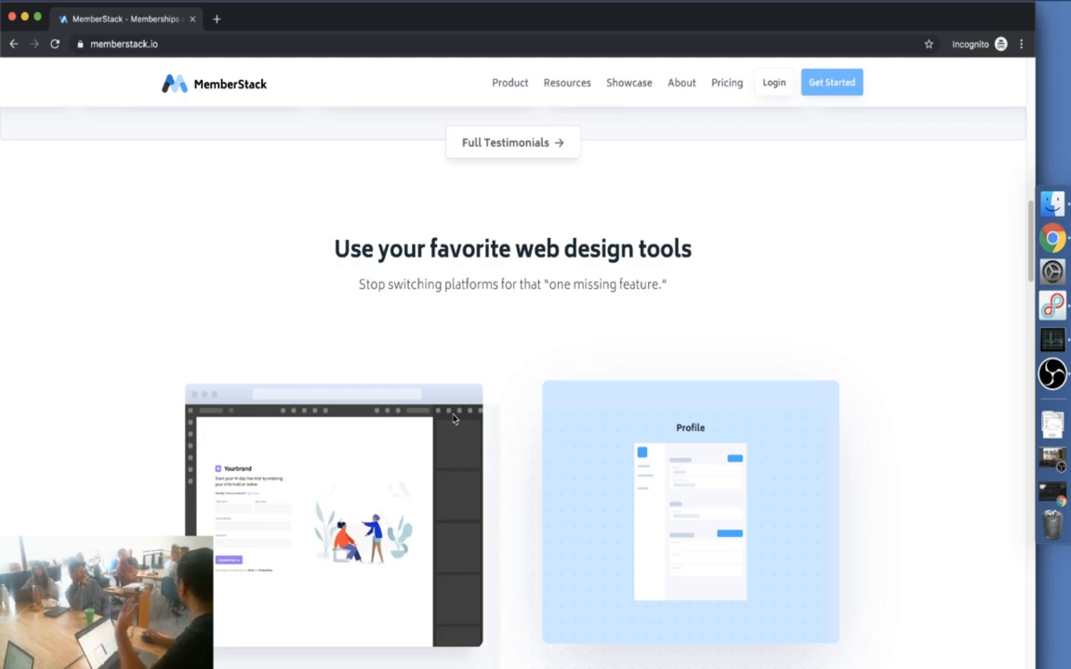
{"action": "scroll", "coordinate": [452, 419], "scroll_direction": "down", "scroll_amount": 4}
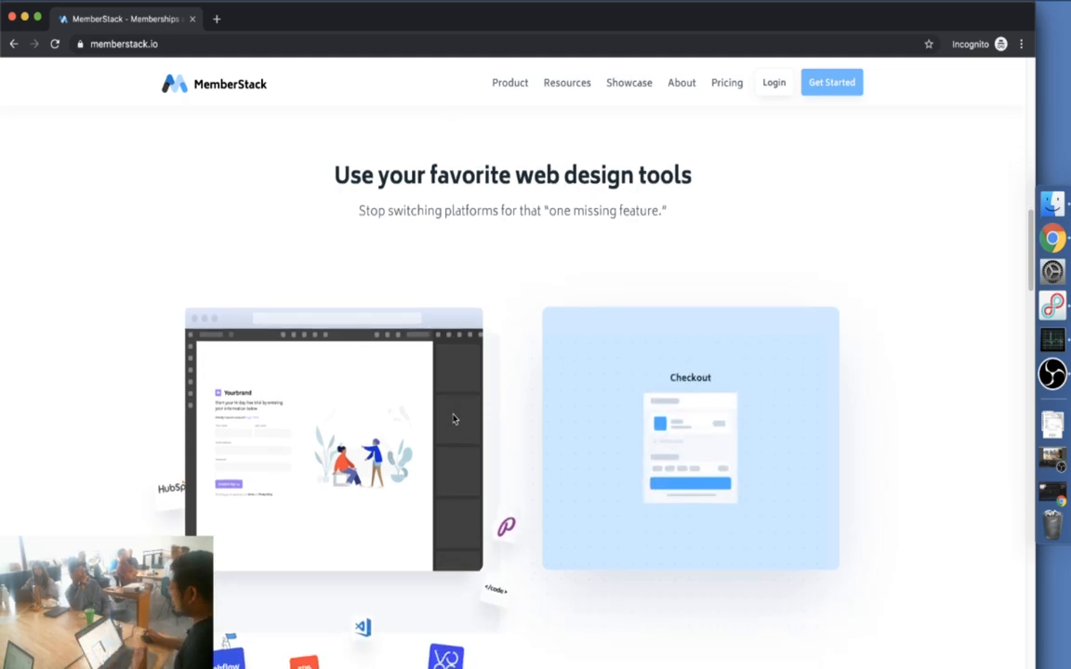
{"action": "scroll", "coordinate": [453, 419], "scroll_direction": "down", "scroll_amount": 1}
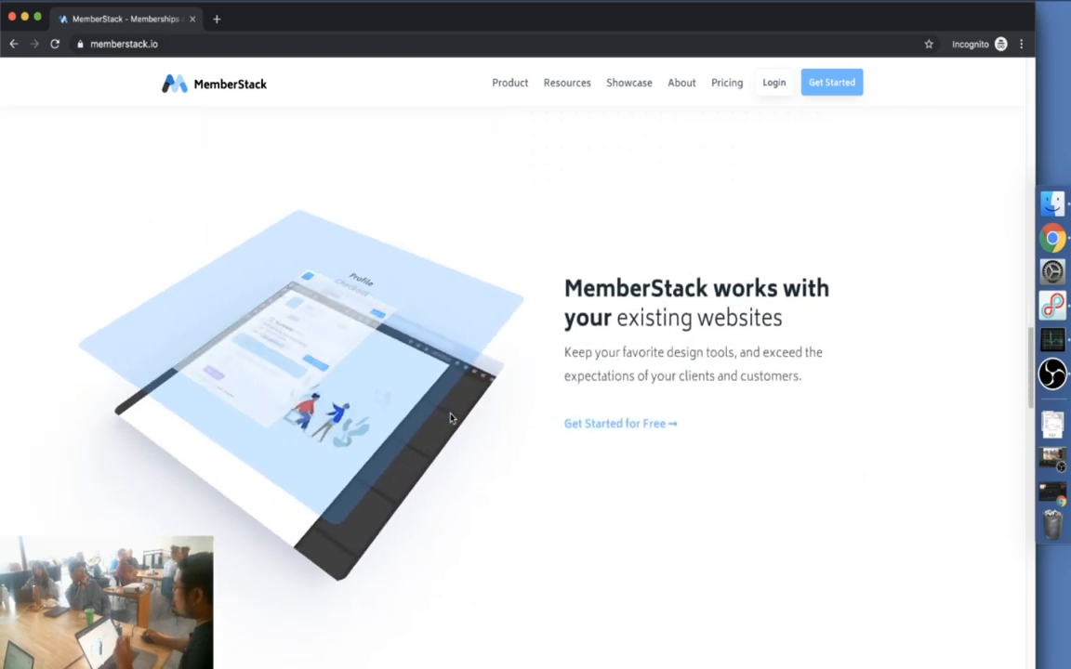
{"action": "scroll", "coordinate": [450, 418], "scroll_direction": "down", "scroll_amount": 3}
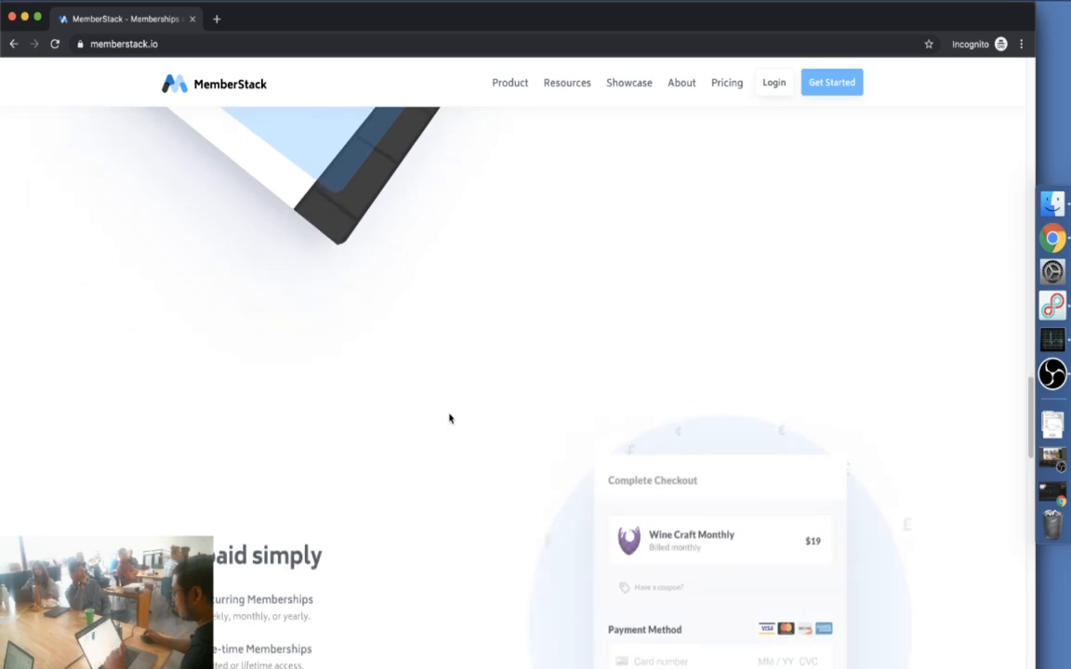
{"action": "scroll", "coordinate": [450, 418], "scroll_direction": "down", "scroll_amount": 3}
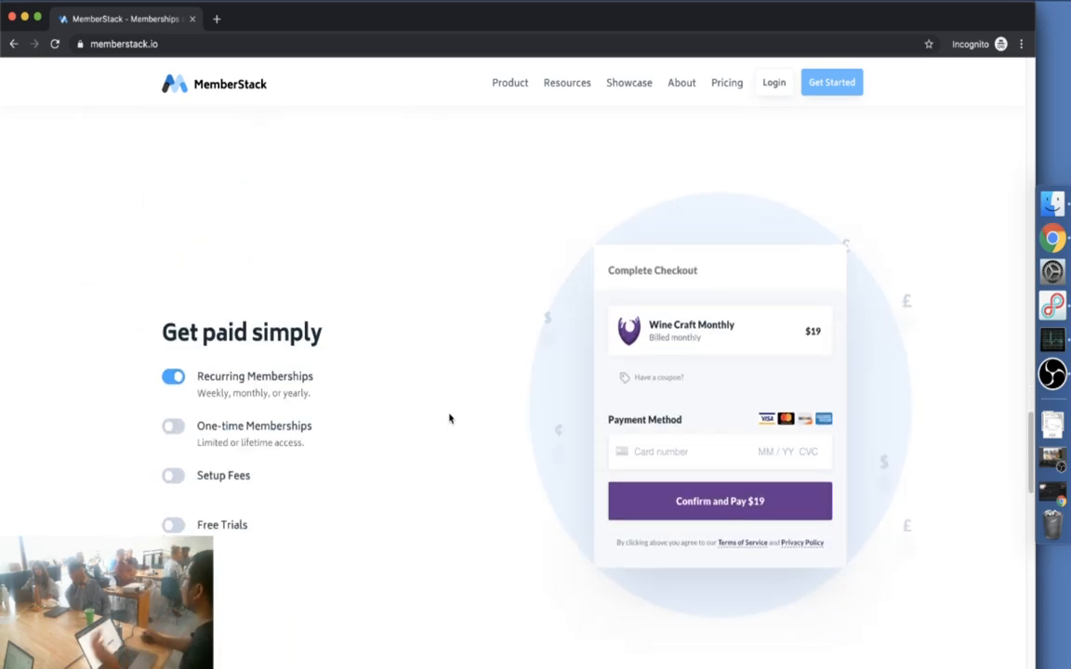
{"action": "scroll", "coordinate": [450, 418], "scroll_direction": "down", "scroll_amount": 3}
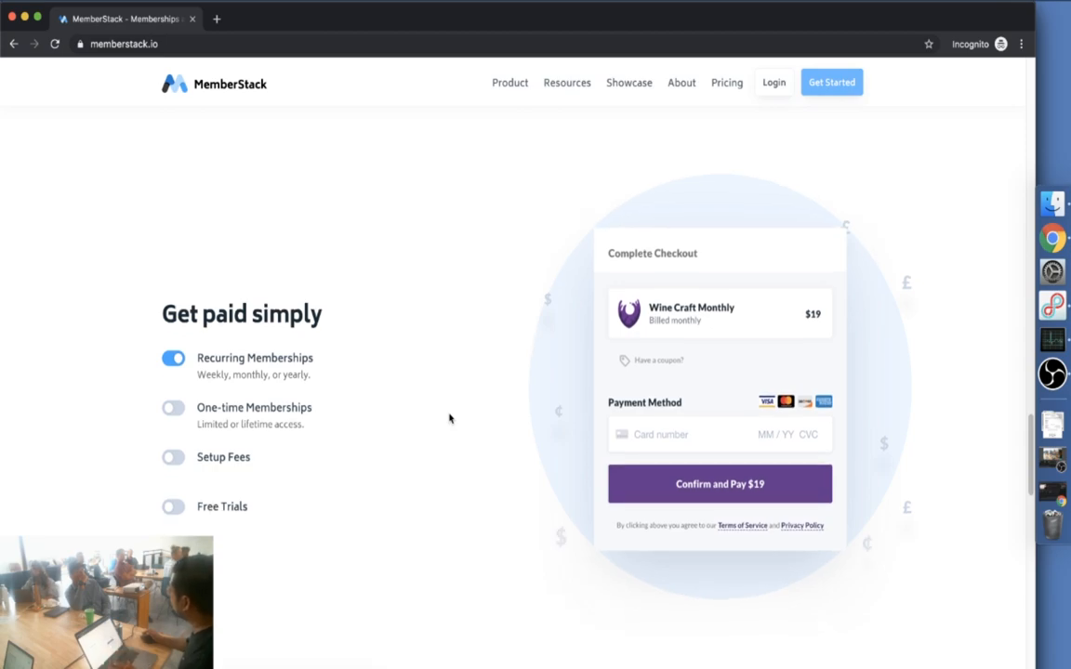
{"action": "scroll", "coordinate": [449, 418], "scroll_direction": "down", "scroll_amount": 8}
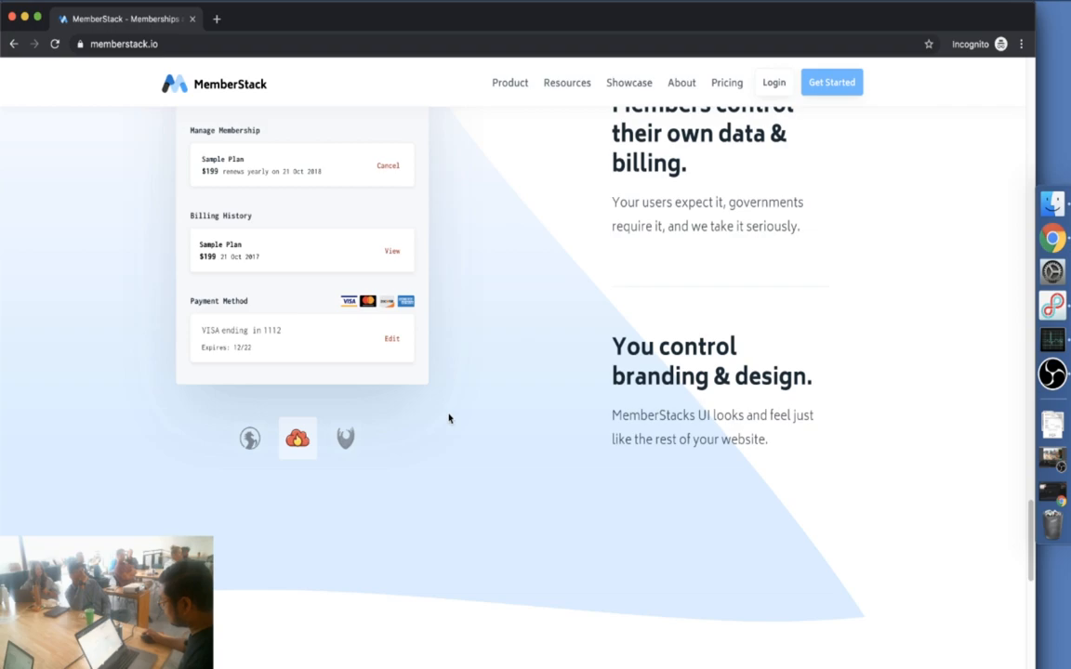
{"action": "scroll", "coordinate": [450, 418], "scroll_direction": "down", "scroll_amount": 6}
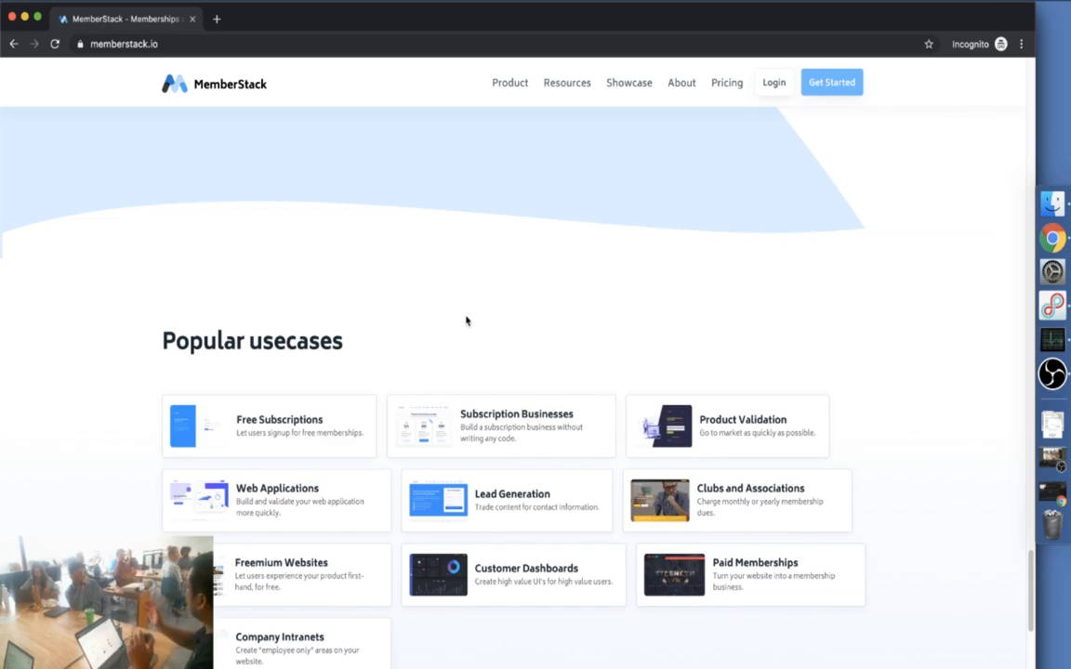
{"action": "scroll", "coordinate": [467, 320], "scroll_direction": "down", "scroll_amount": 3}
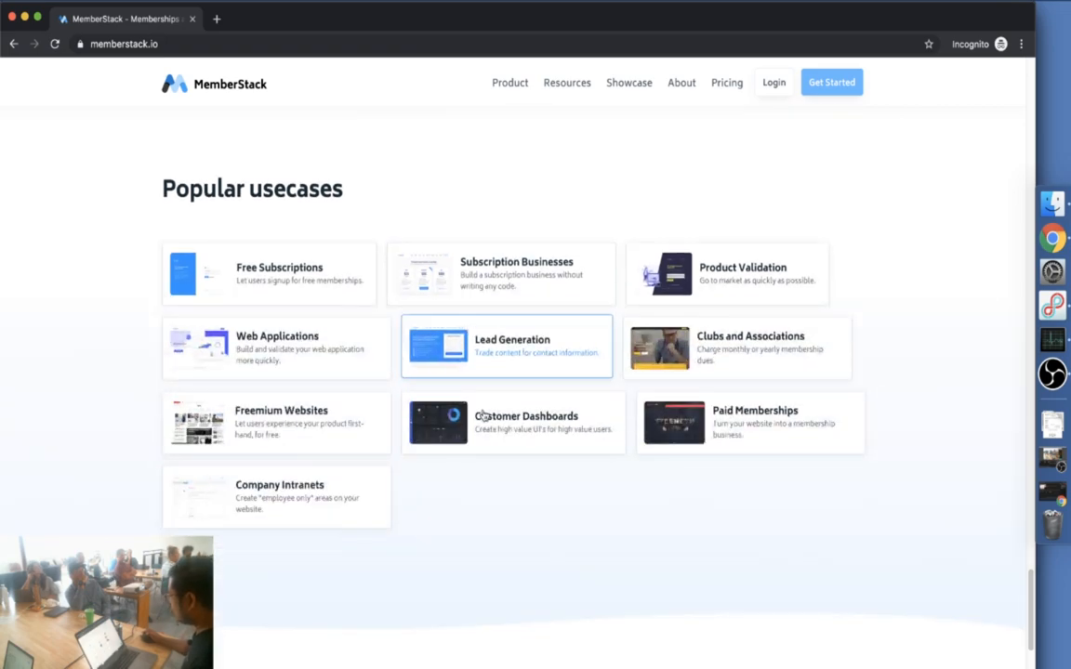
{"action": "scroll", "coordinate": [485, 421], "scroll_direction": "down", "scroll_amount": 5}
{"action": "scroll", "coordinate": [485, 421], "scroll_direction": "down", "scroll_amount": 4}
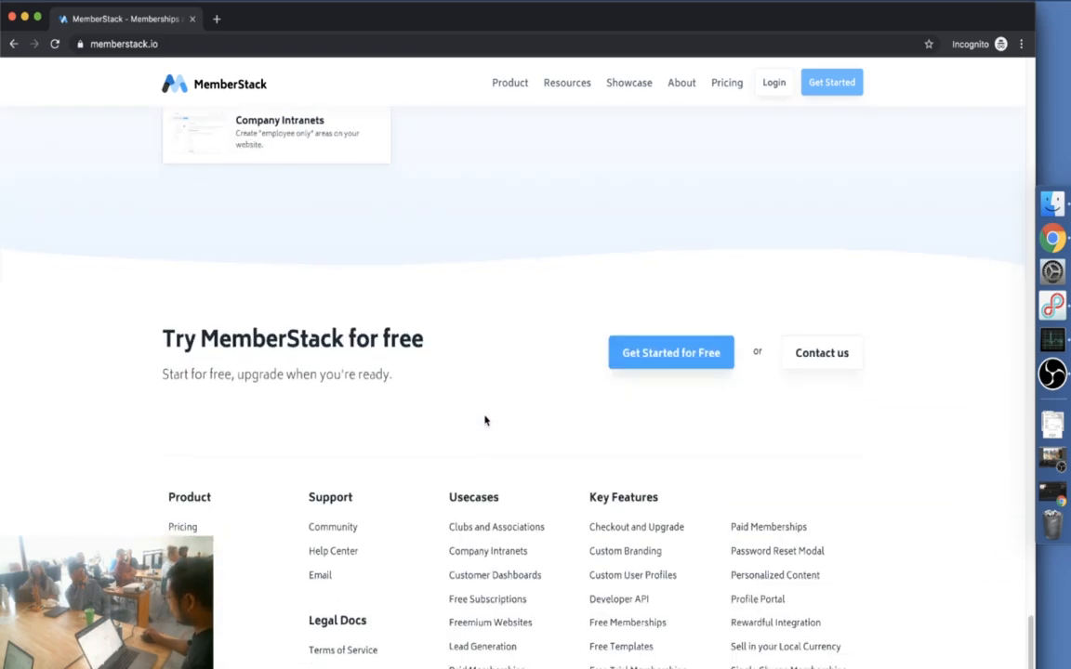
{"action": "scroll", "coordinate": [485, 421], "scroll_direction": "up", "scroll_amount": 7}
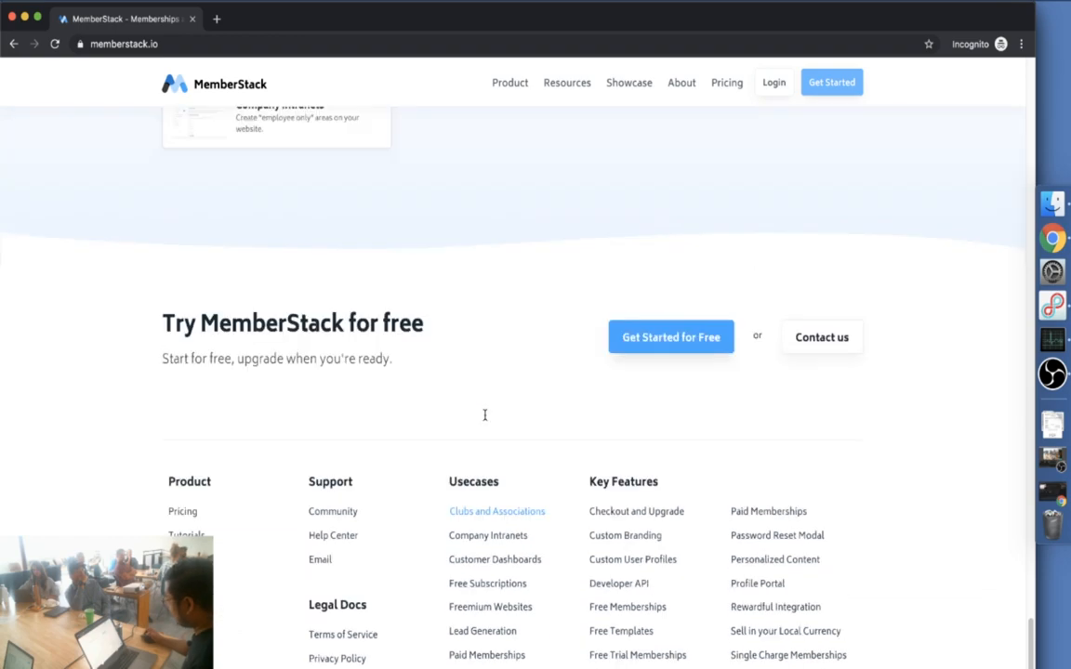
{"action": "left_click", "coordinate": [191, 19]}
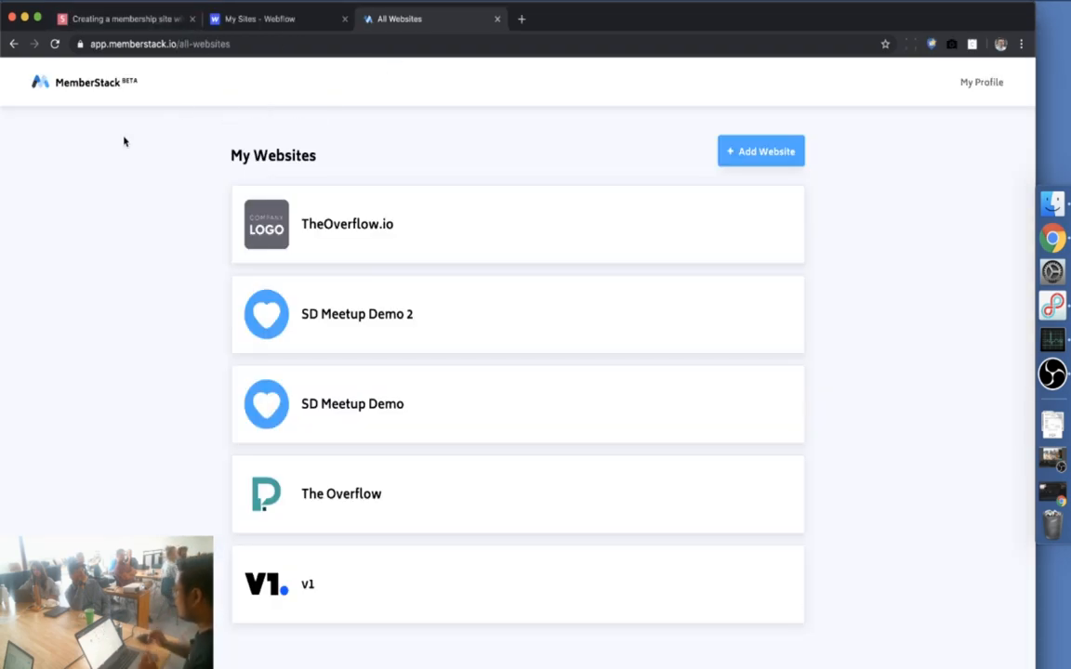
Add a new Webflow website in MemberStack set to start from a template, and open the template gallery
{"action": "left_click", "coordinate": [758, 153]}
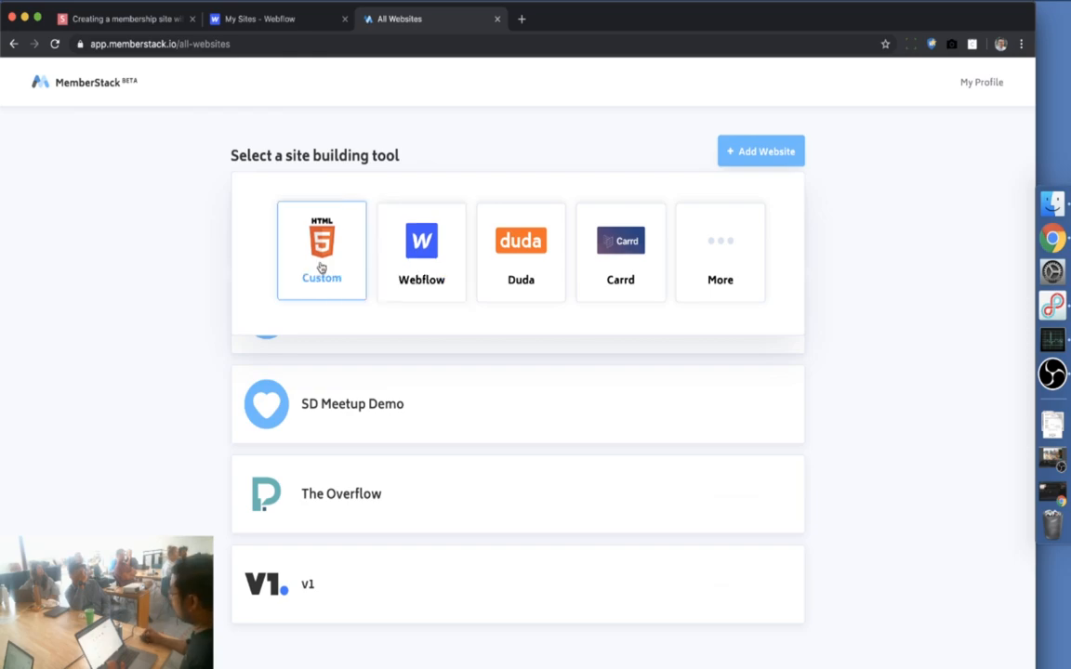
{"action": "left_click", "coordinate": [423, 260]}
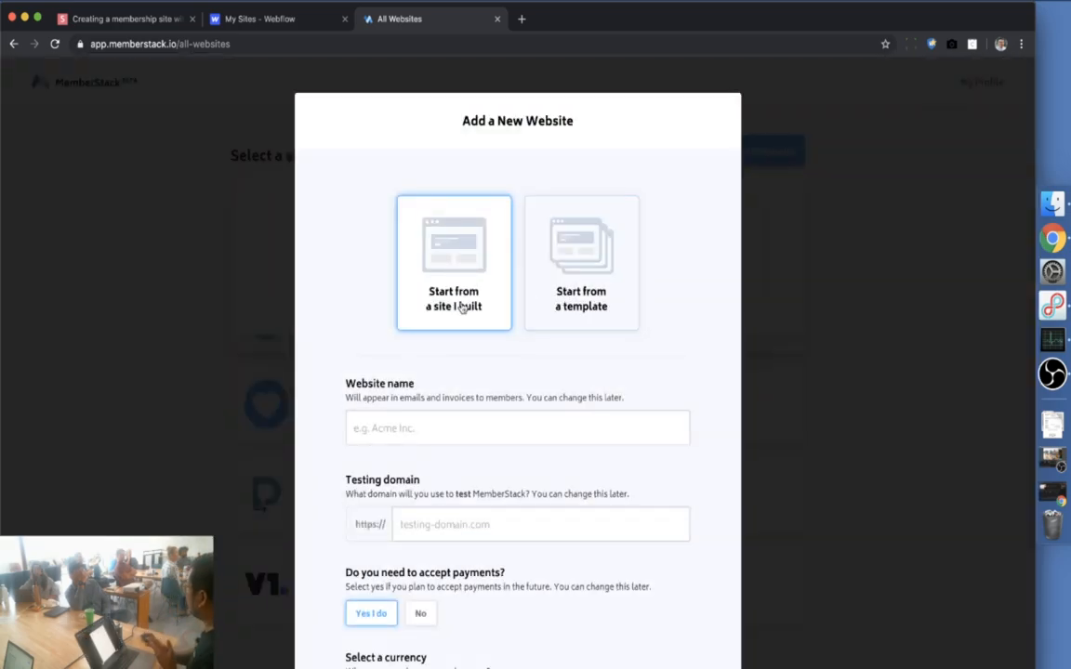
{"action": "left_click", "coordinate": [578, 305]}
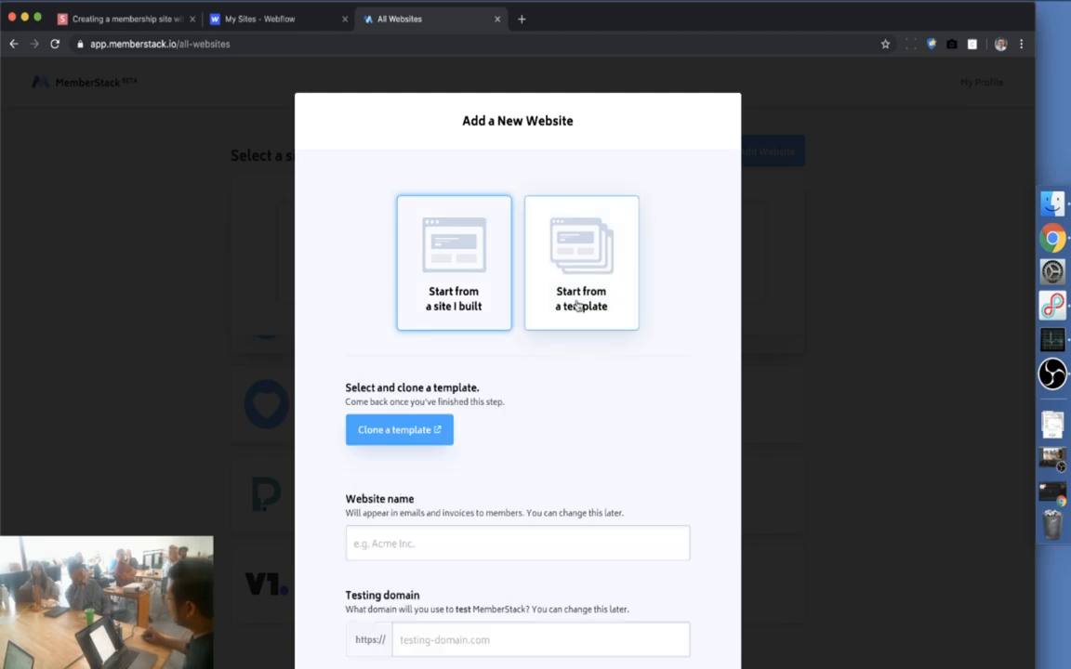
{"action": "left_click", "coordinate": [417, 431]}
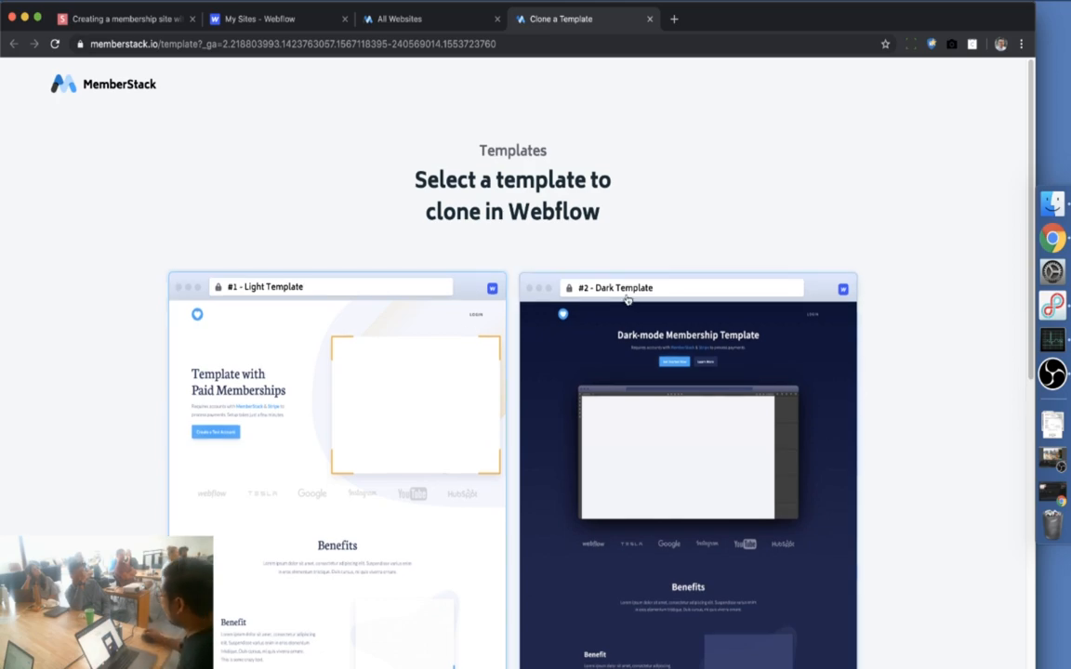
Browse the membership templates, pick the #2 Dark Template, and choose Clone in Webflow
{"action": "scroll", "coordinate": [939, 293], "scroll_direction": "down", "scroll_amount": 1}
{"action": "scroll", "coordinate": [939, 293], "scroll_direction": "down", "scroll_amount": 5}
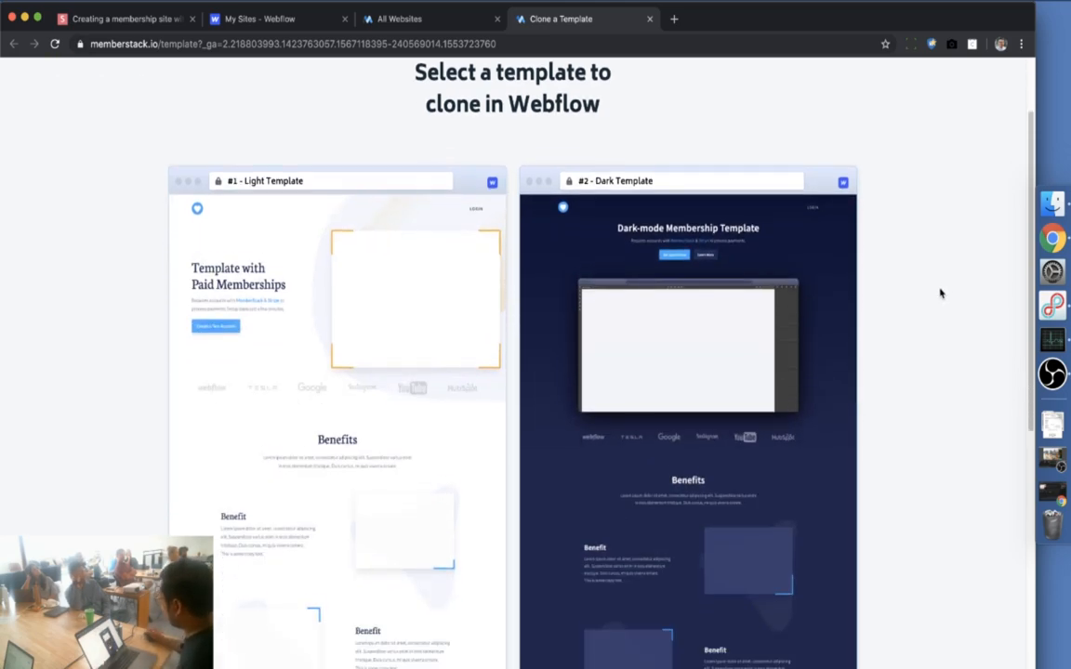
{"action": "scroll", "coordinate": [939, 295], "scroll_direction": "down", "scroll_amount": 1}
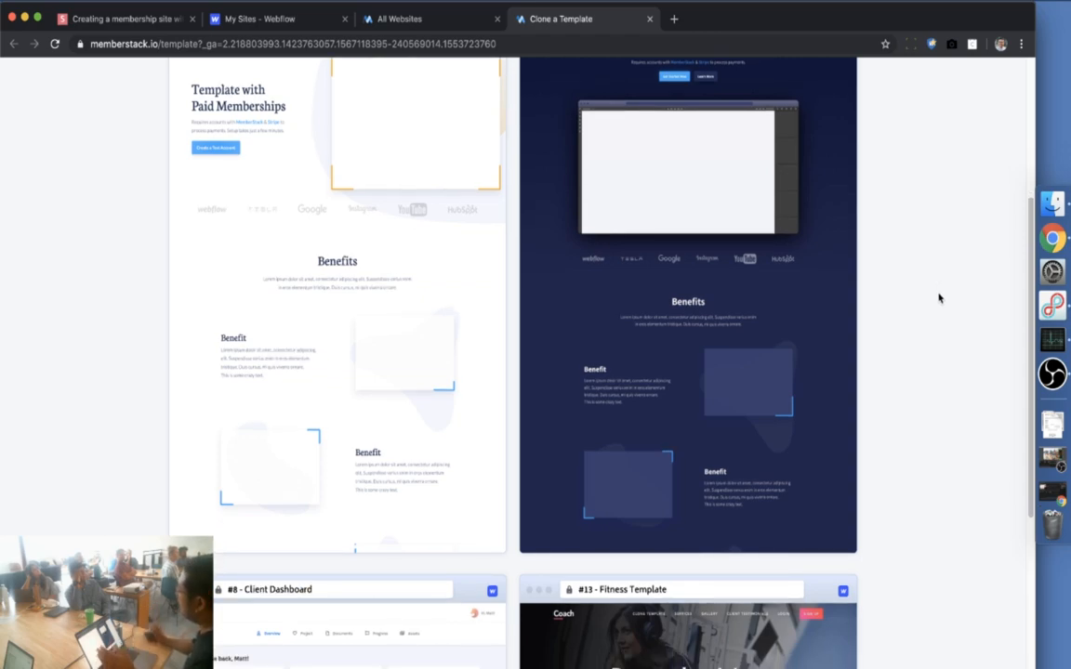
{"action": "scroll", "coordinate": [939, 297], "scroll_direction": "down", "scroll_amount": 4}
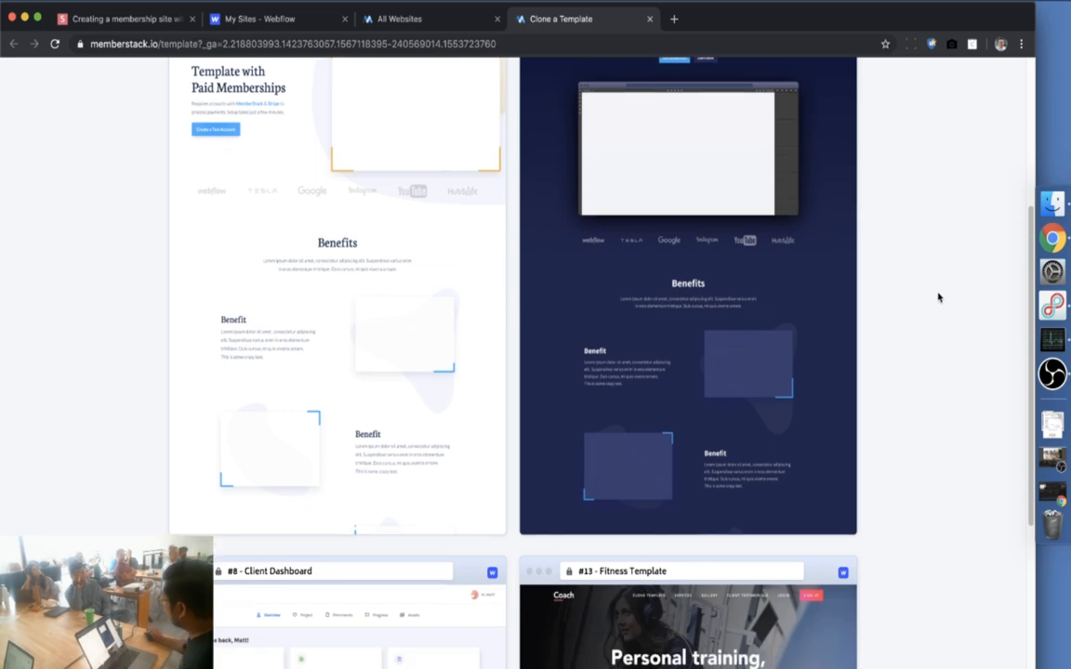
{"action": "scroll", "coordinate": [938, 297], "scroll_direction": "down", "scroll_amount": 7}
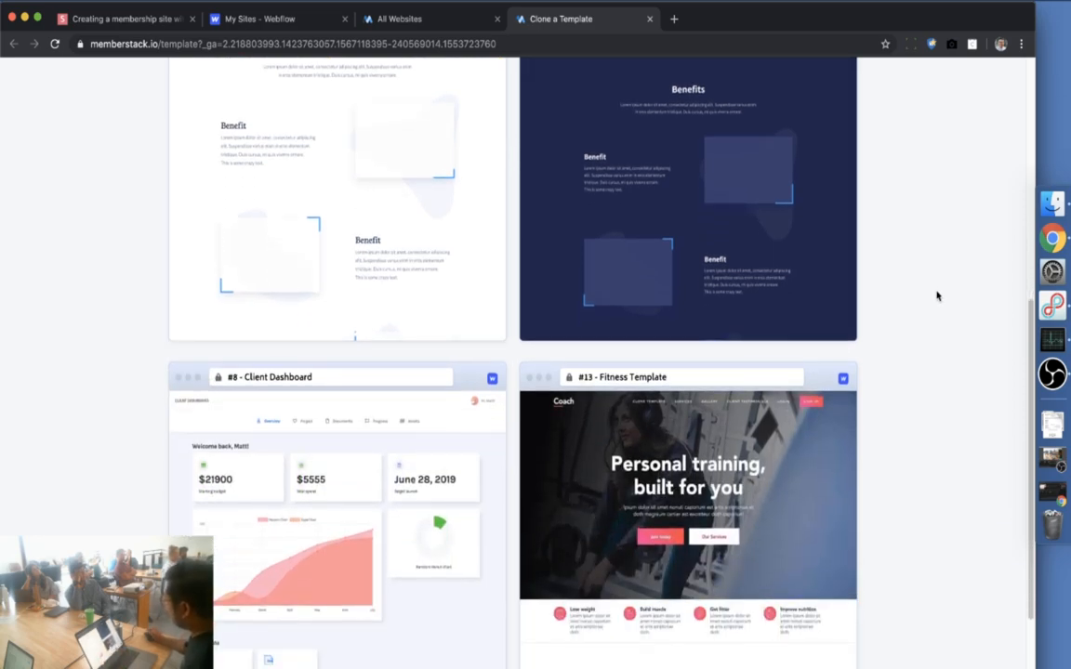
{"action": "scroll", "coordinate": [937, 296], "scroll_direction": "down", "scroll_amount": 1}
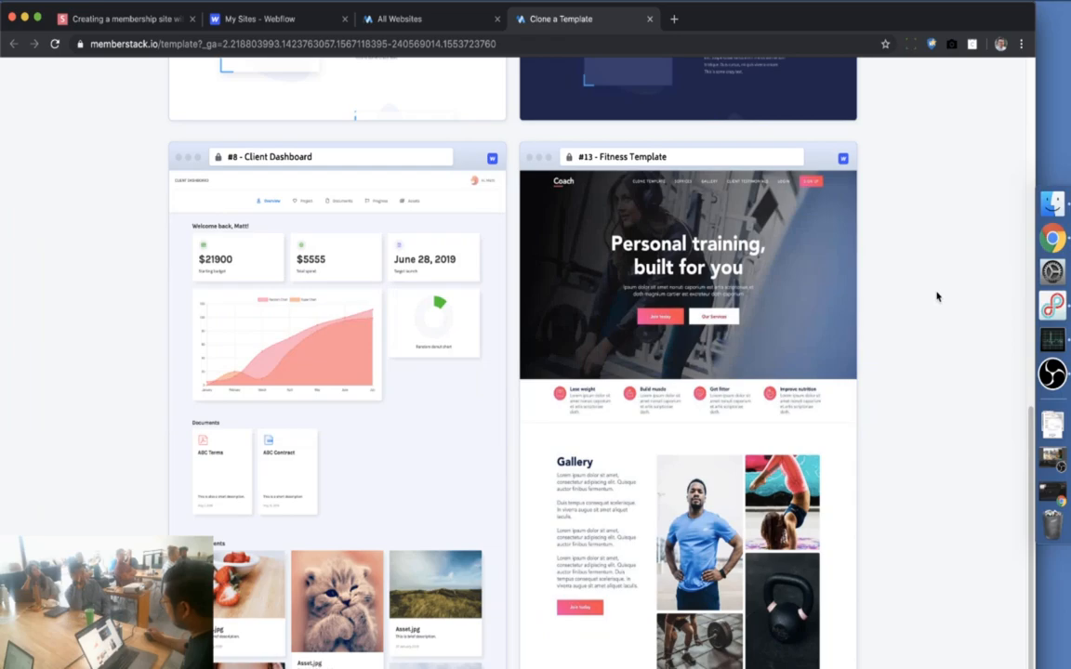
{"action": "scroll", "coordinate": [937, 296], "scroll_direction": "up", "scroll_amount": 1}
{"action": "scroll", "coordinate": [937, 296], "scroll_direction": "up", "scroll_amount": 20}
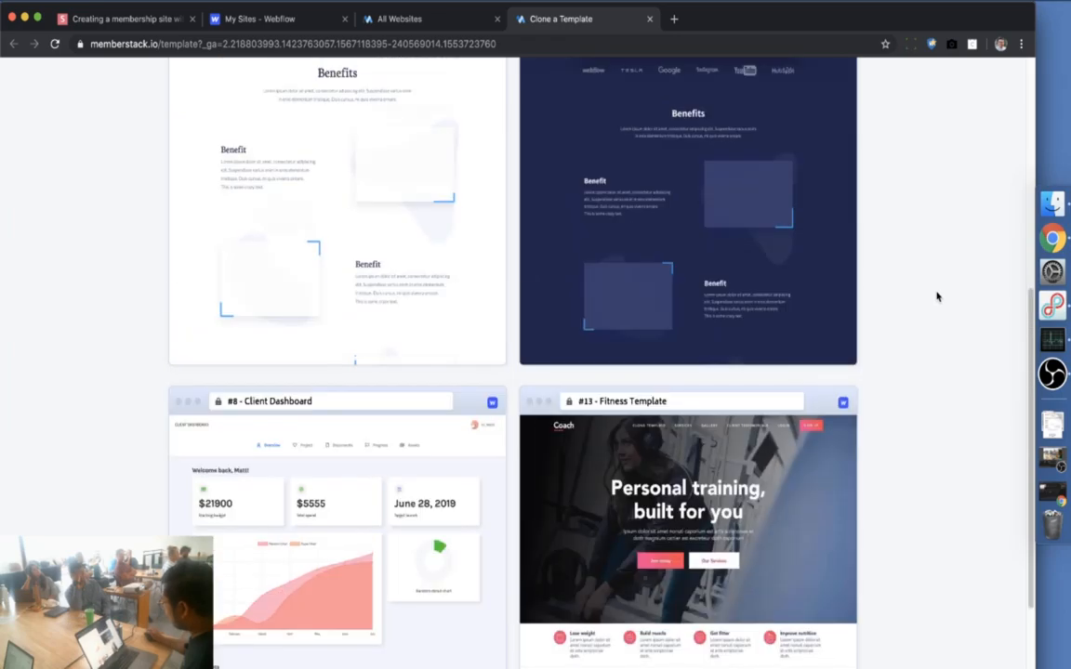
{"action": "scroll", "coordinate": [937, 296], "scroll_direction": "down", "scroll_amount": 3}
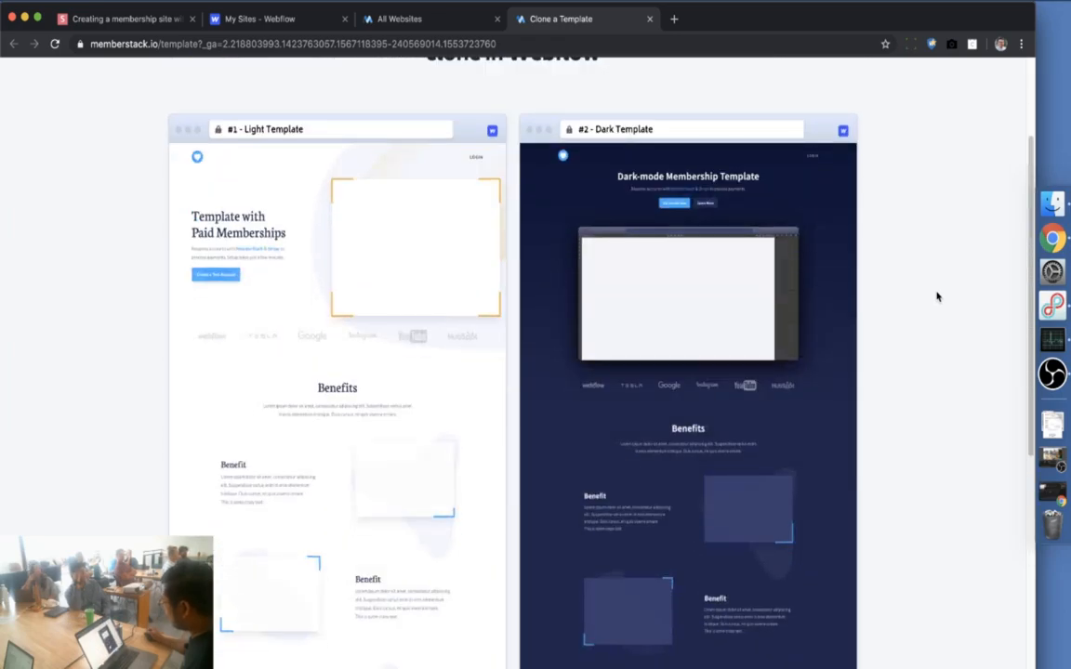
{"action": "left_click", "coordinate": [689, 269]}
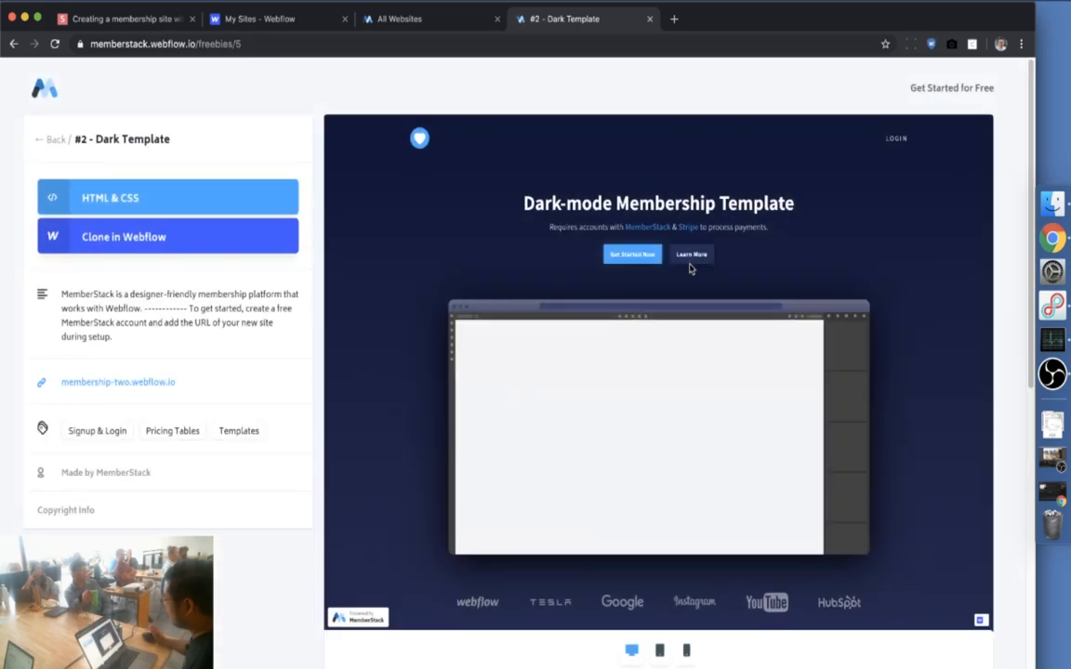
{"action": "left_click", "coordinate": [217, 240]}
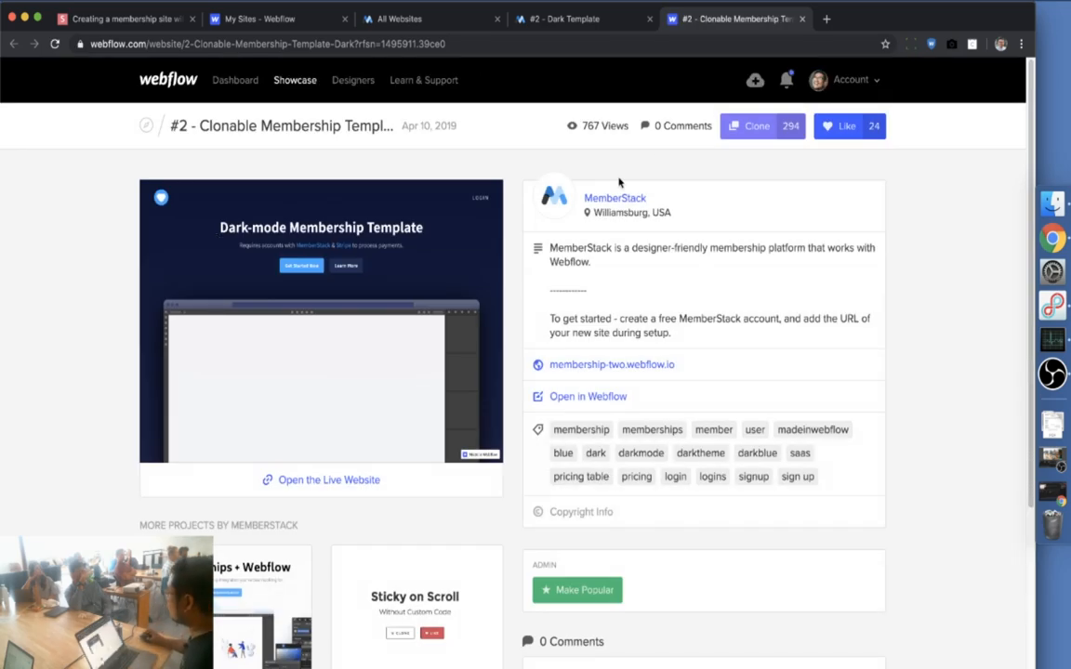
Clone the Dark membership template as a new Webflow project named 'sd-meetup-demo'
{"action": "left_click", "coordinate": [773, 128]}
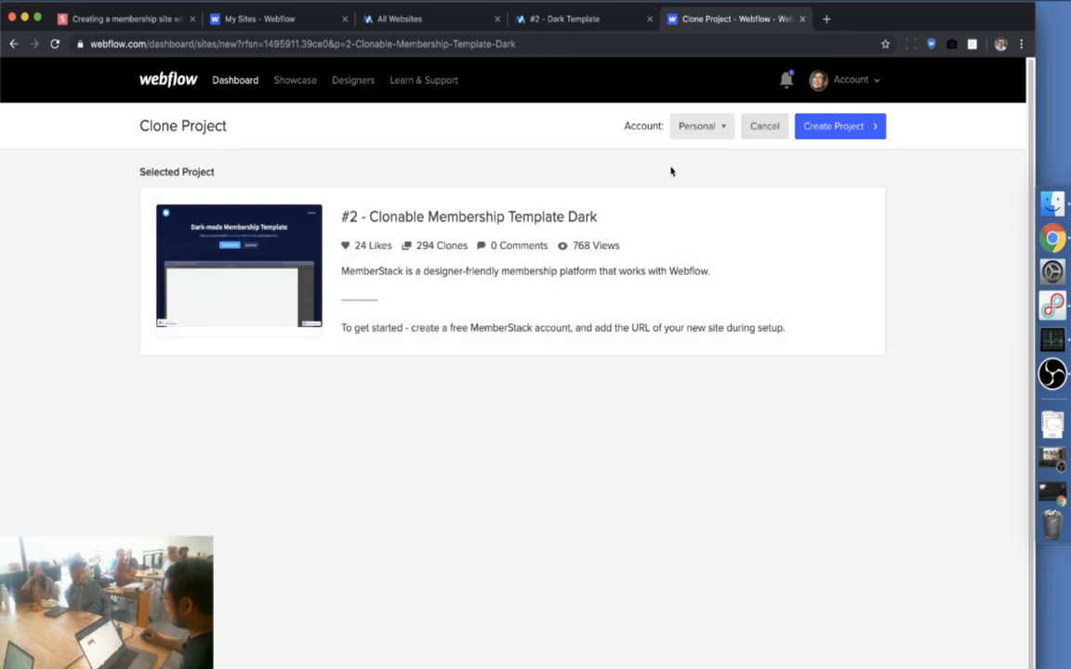
{"action": "left_click", "coordinate": [837, 128]}
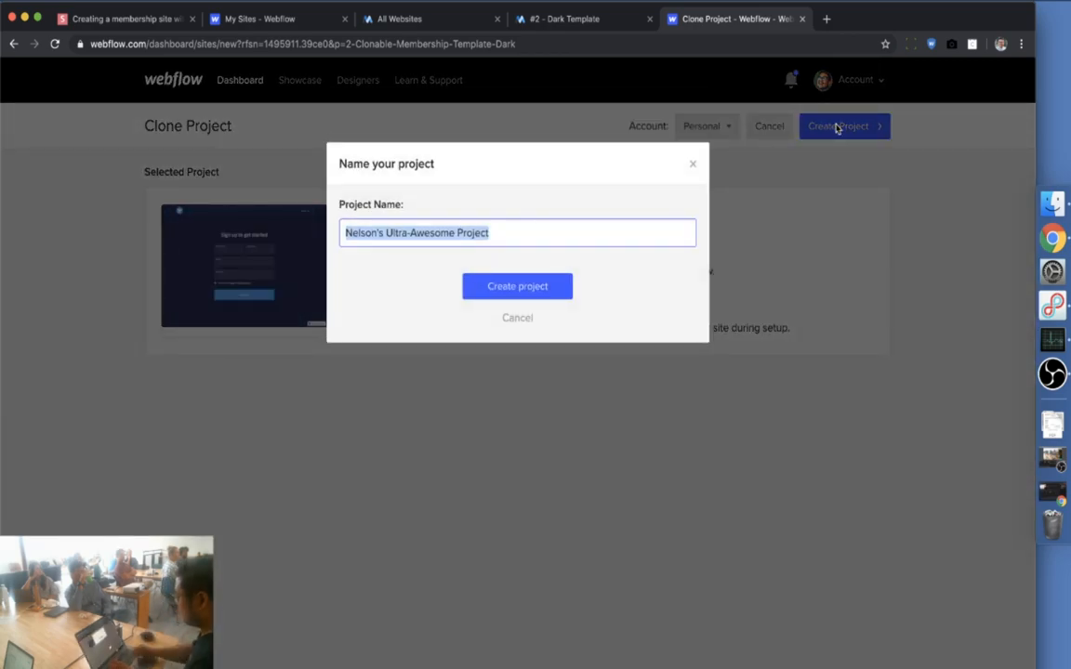
{"action": "type", "text": "sd-meetup-demo"}
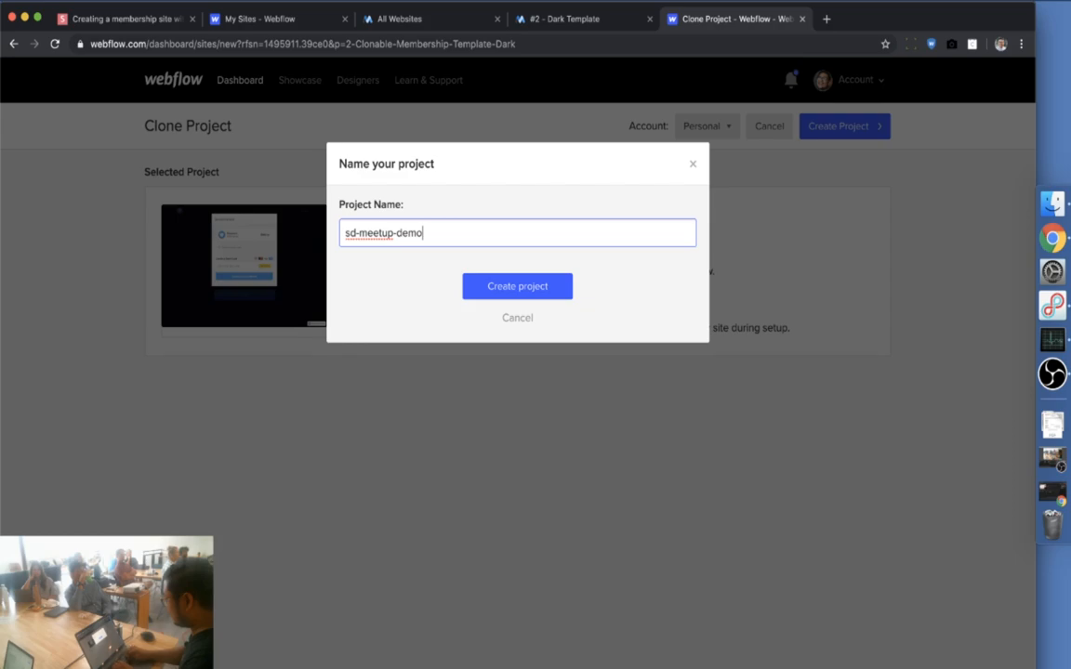
{"action": "key", "text": "Return"}
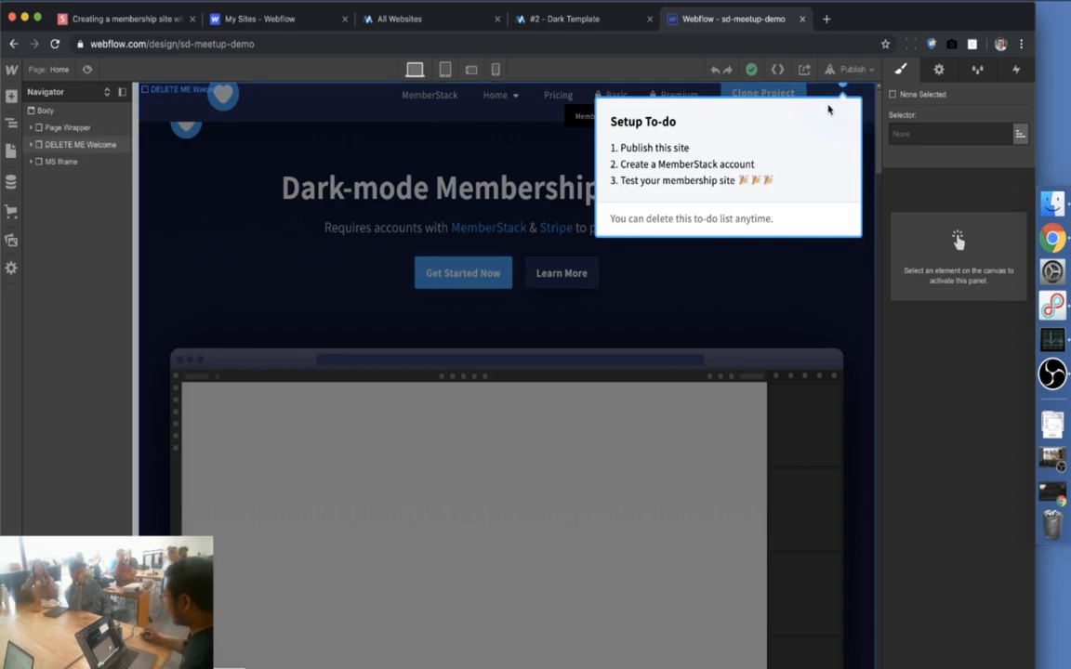
Delete the DELETE ME Welcome block and publish the site to sd-meetup-demo.webflow.io
{"action": "left_click", "coordinate": [85, 147]}
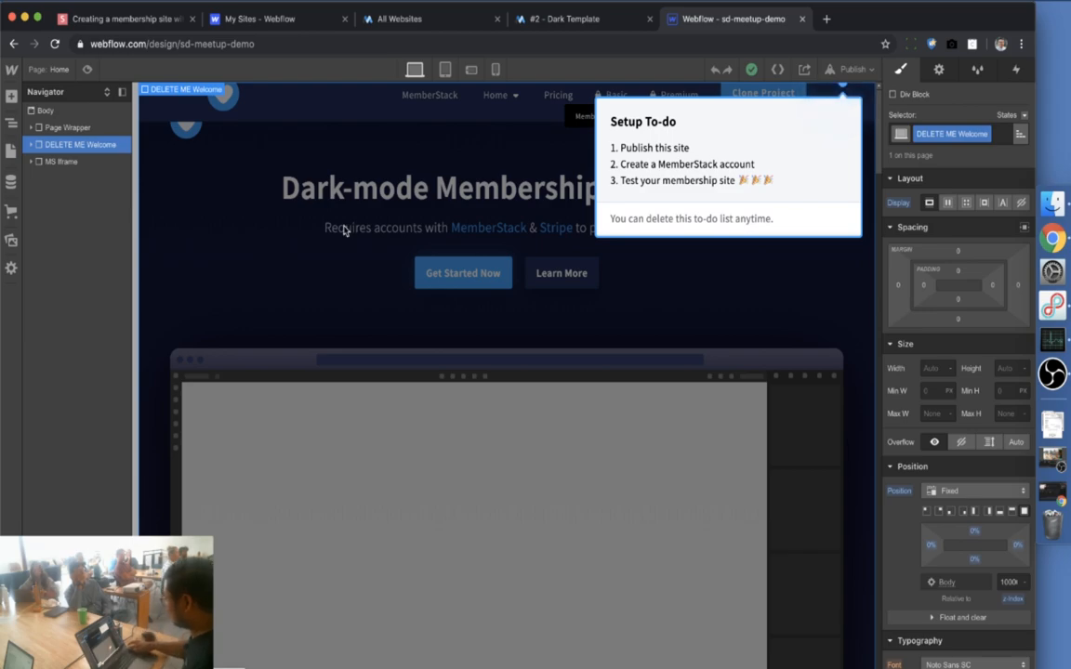
{"action": "key", "text": "Delete"}
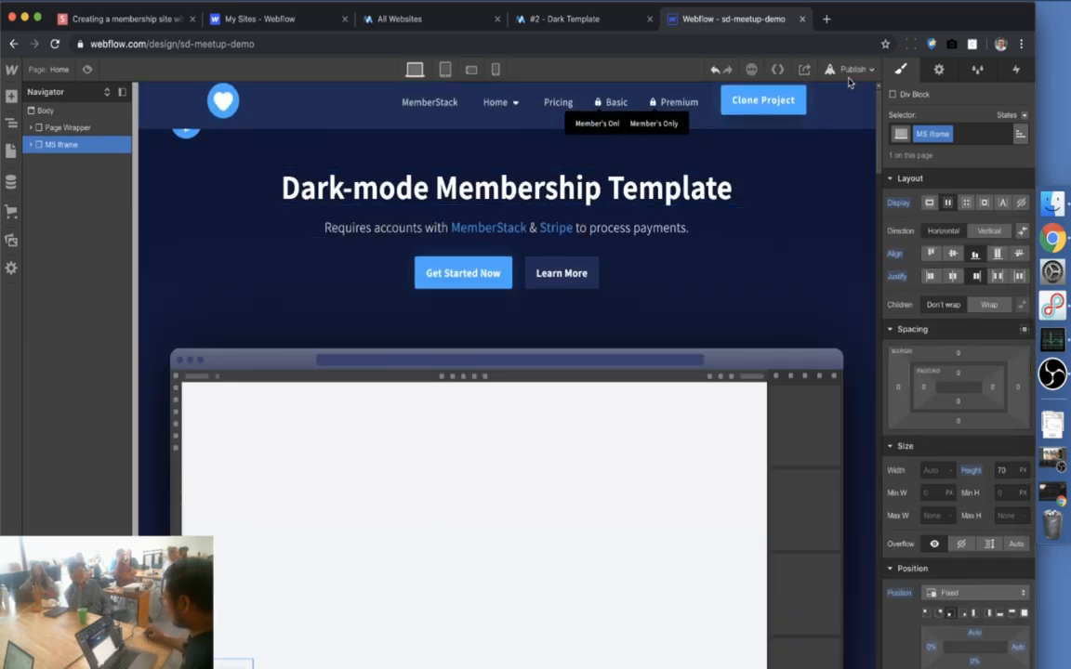
{"action": "left_click", "coordinate": [851, 69]}
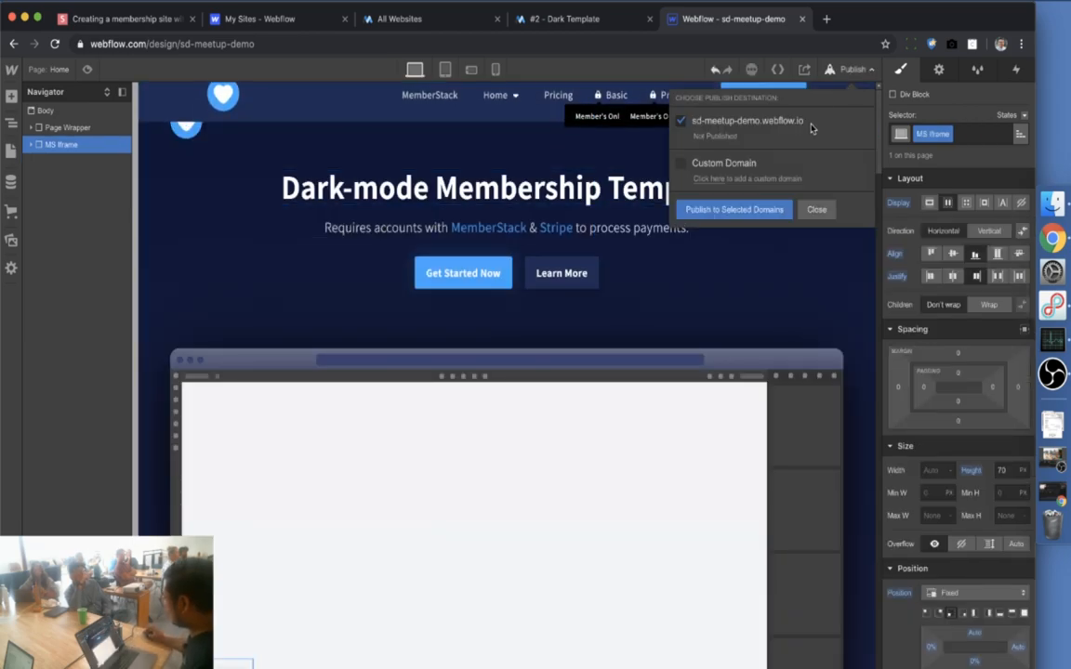
{"action": "left_click", "coordinate": [755, 211]}
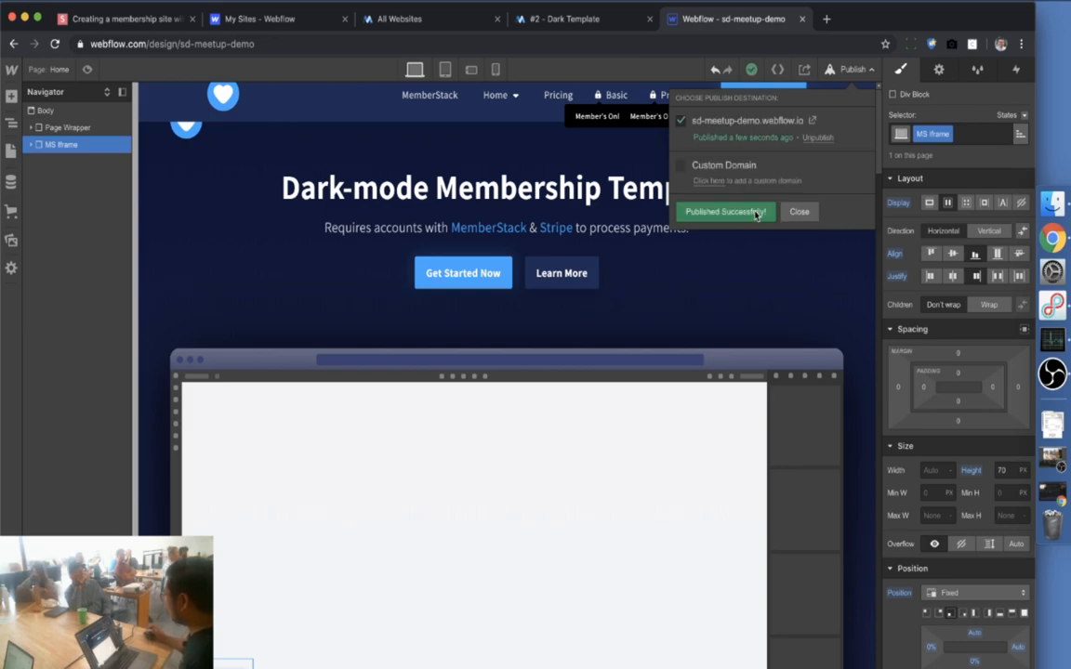
Open the live site at sd-meetup-demo.webflow.io, select its address, and return to MemberStack's new-website form
{"action": "left_click", "coordinate": [541, 22]}
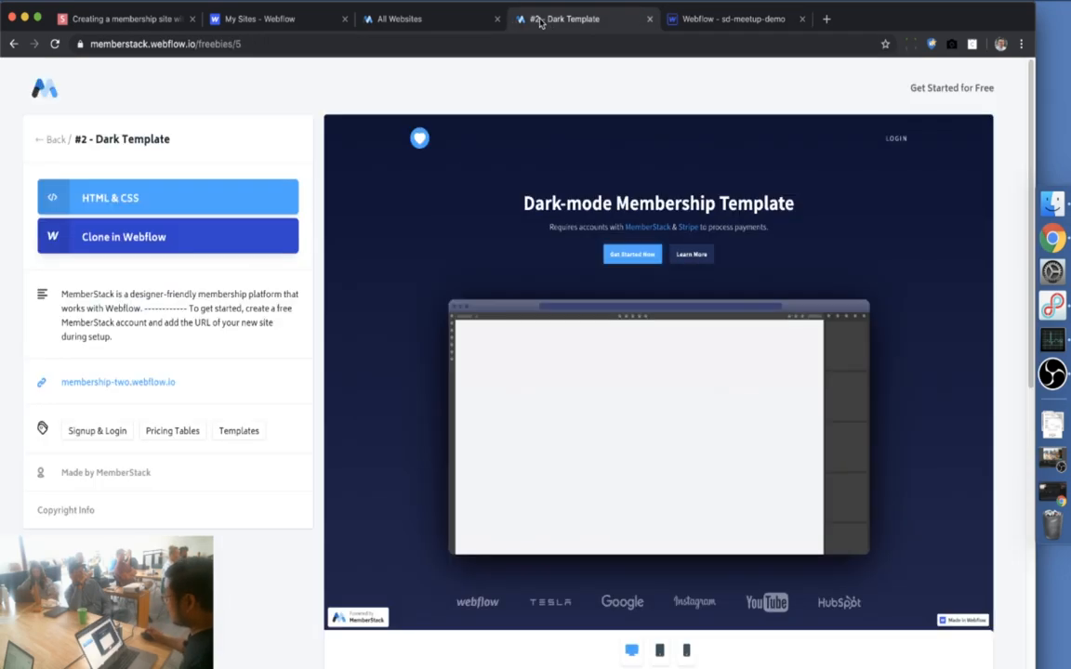
{"action": "left_click", "coordinate": [430, 23]}
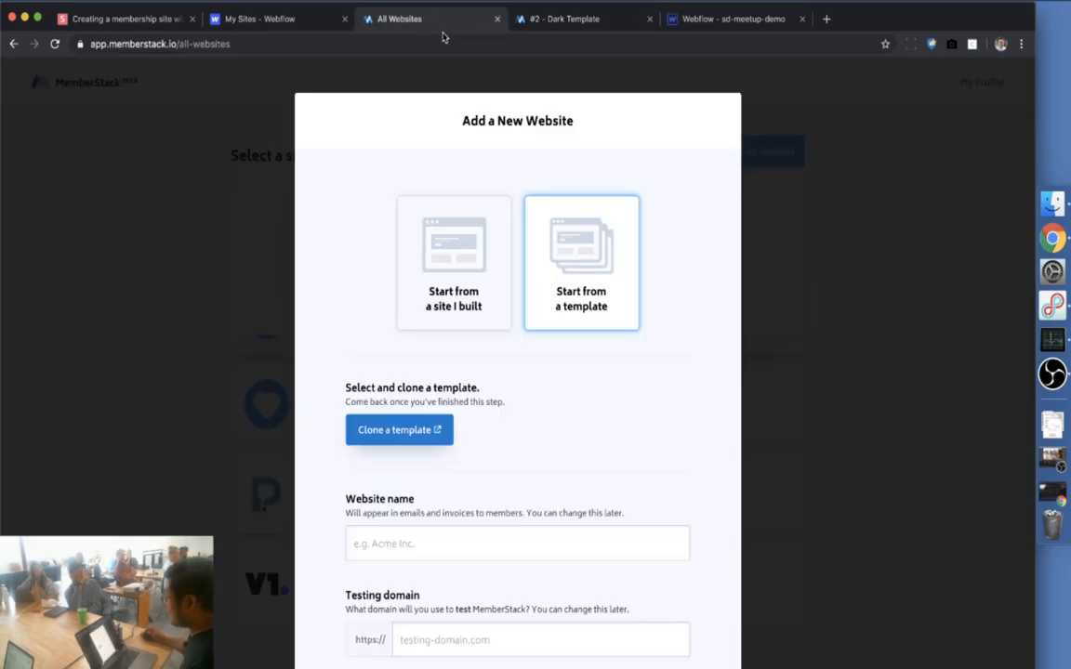
{"action": "left_click", "coordinate": [710, 28]}
{"action": "left_click", "coordinate": [851, 68]}
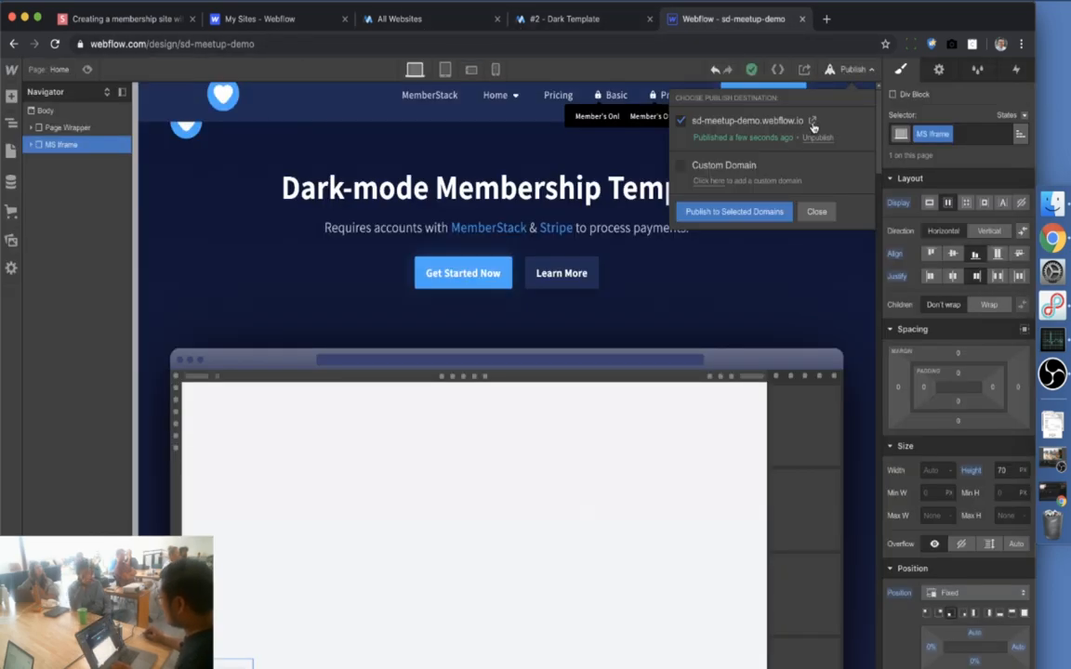
{"action": "left_click", "coordinate": [812, 122]}
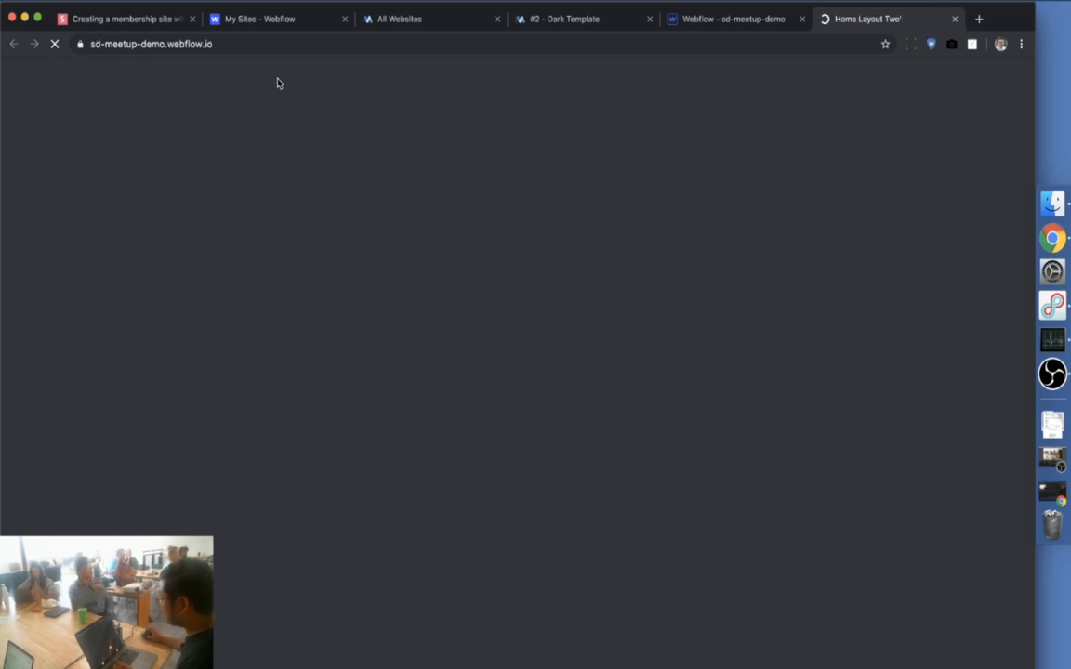
{"action": "left_click", "coordinate": [215, 42]}
{"action": "key", "text": "ctrl+c"}
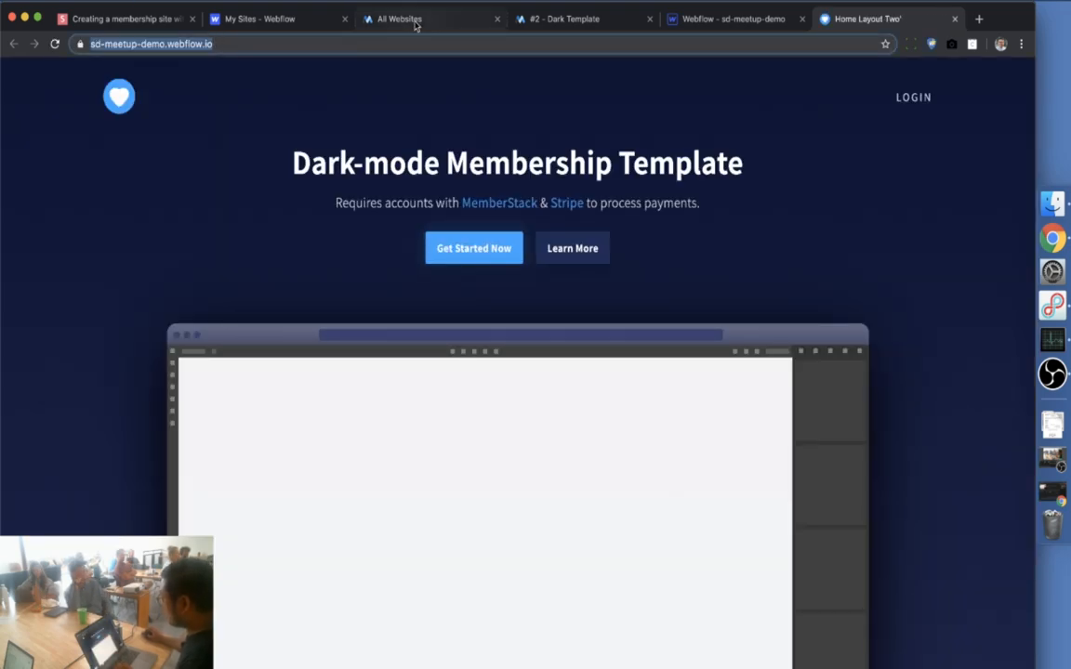
{"action": "left_click", "coordinate": [415, 22]}
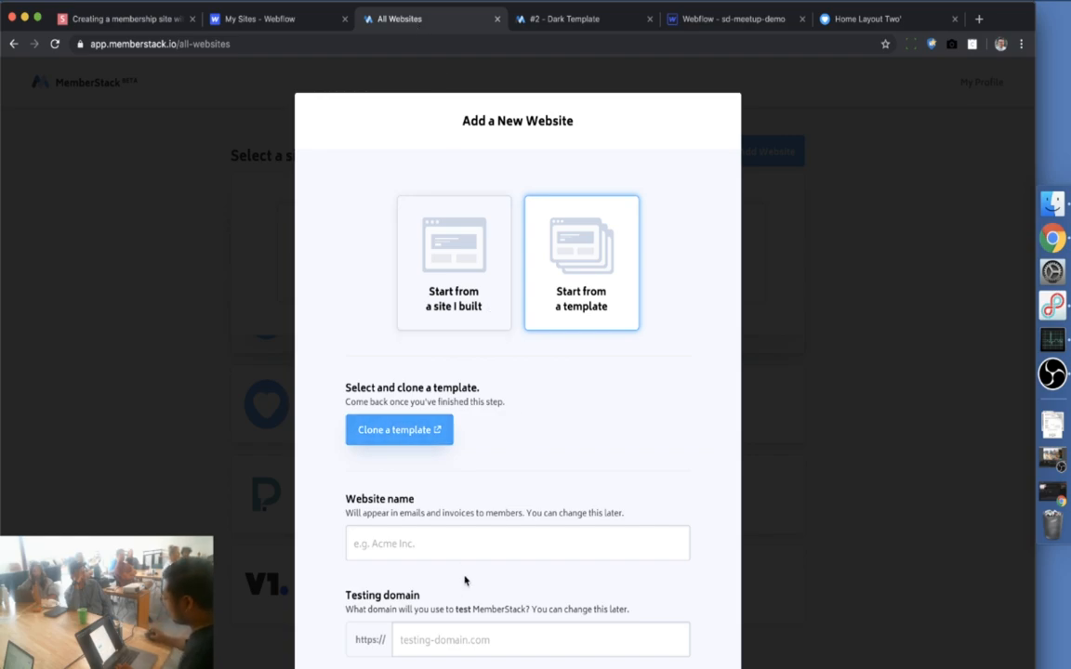
Name the new MemberStack website 'SD Meetup Demo 3'
{"action": "left_click", "coordinate": [469, 543]}
{"action": "type", "text": "SD Meetup Ddemo"}
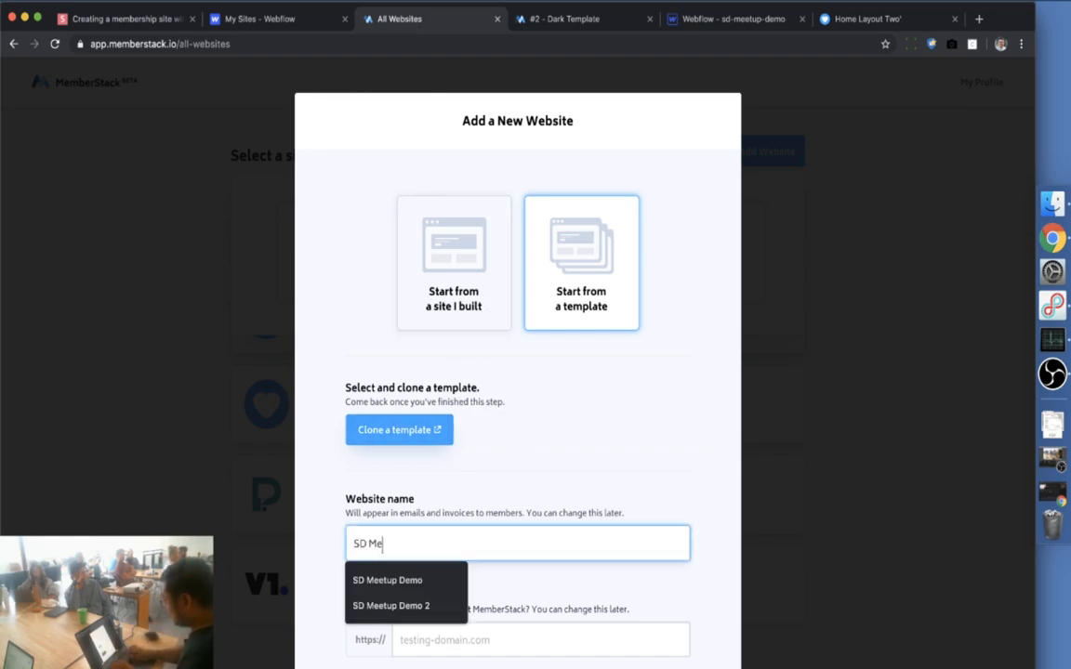
{"action": "key", "text": "BackSpace"}
{"action": "type", "text": "emo"}
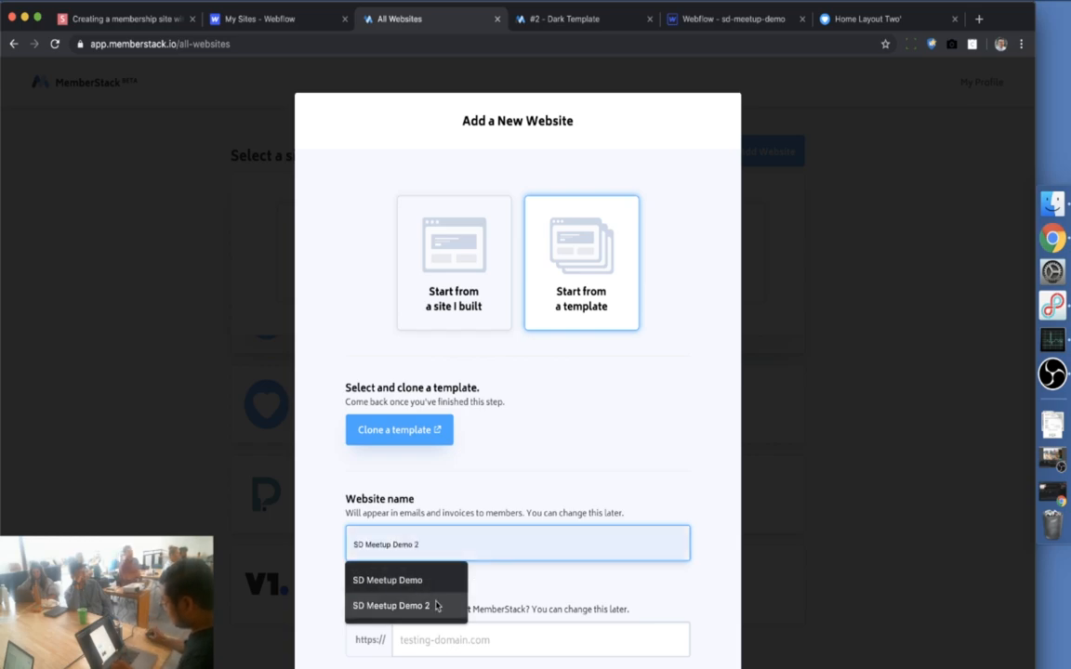
{"action": "type", "text": " 3"}
Paste sd-meetup-demo.webflow.io as the testing domain, keep USD payments, and create the website
{"action": "scroll", "coordinate": [605, 508], "scroll_direction": "down", "scroll_amount": 2}
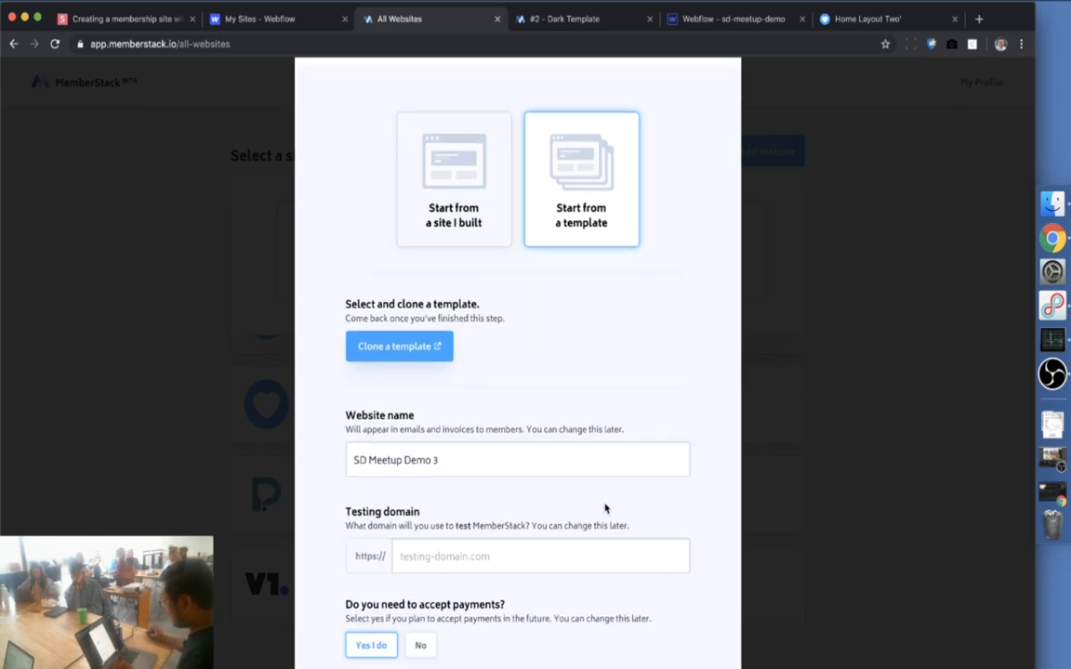
{"action": "left_click", "coordinate": [477, 555]}
{"action": "key", "text": "ctrl+v"}
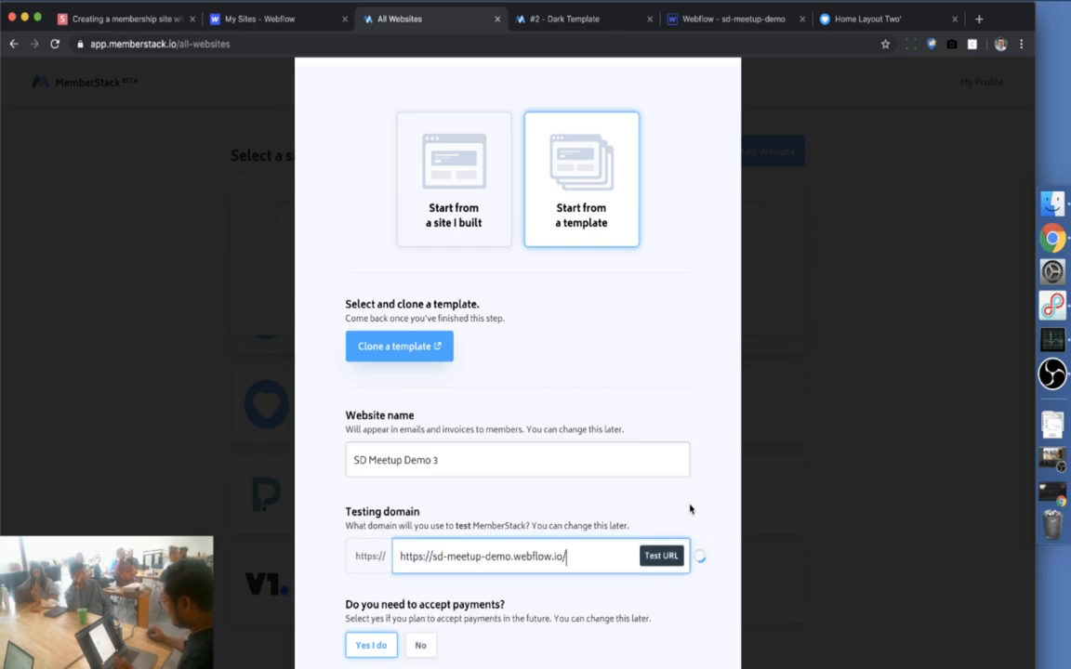
{"action": "scroll", "coordinate": [692, 515], "scroll_direction": "down", "scroll_amount": 1}
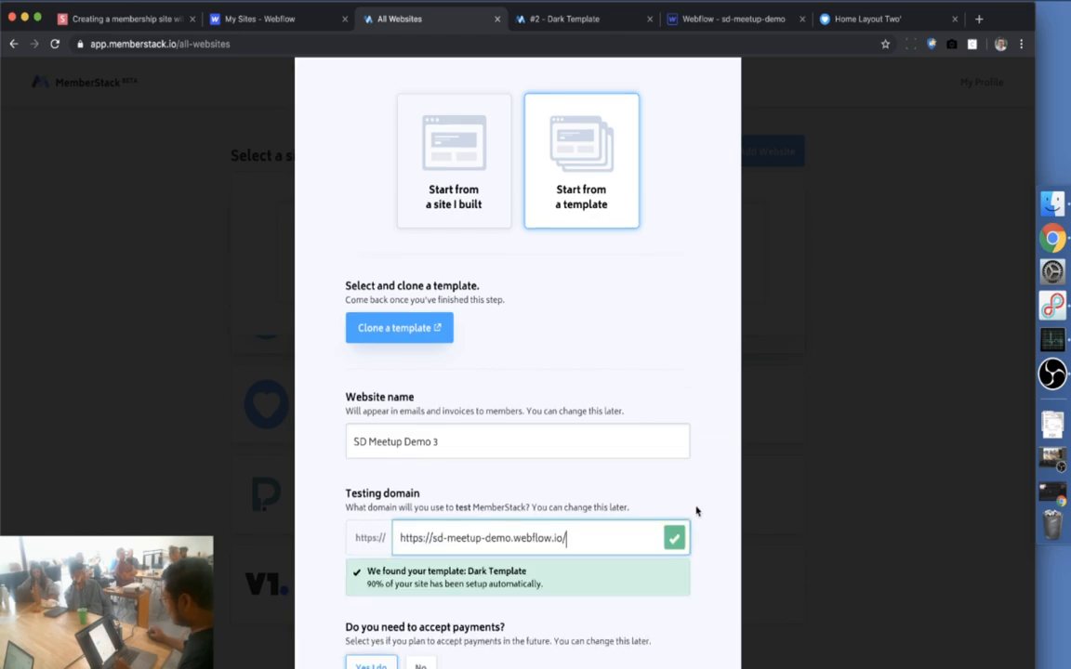
{"action": "scroll", "coordinate": [696, 511], "scroll_direction": "down", "scroll_amount": 3}
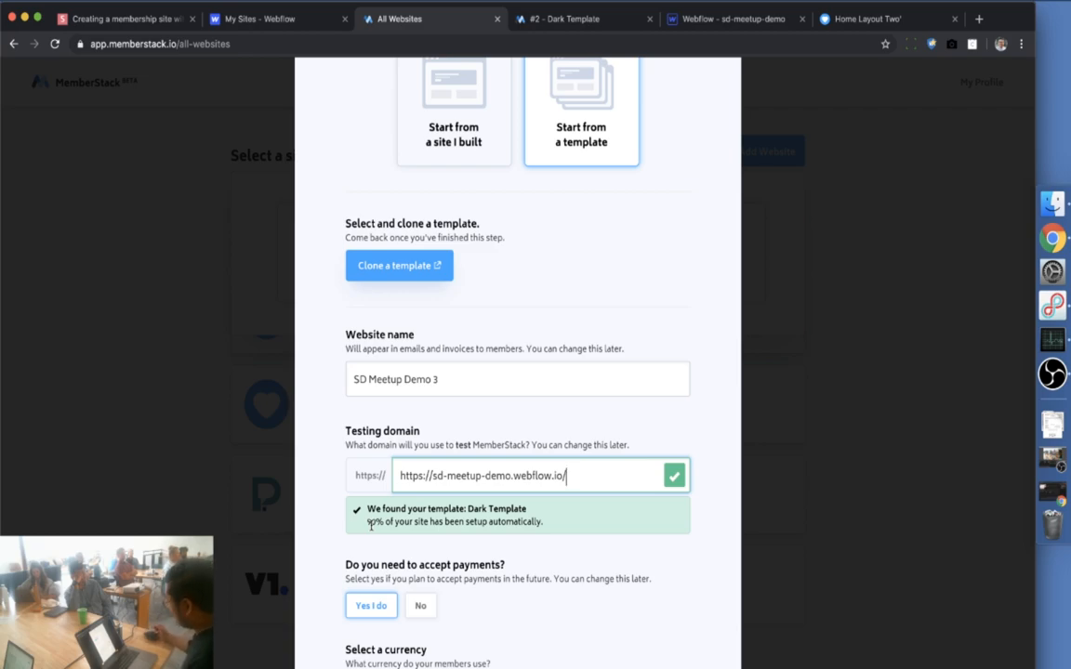
{"action": "scroll", "coordinate": [555, 522], "scroll_direction": "down", "scroll_amount": 8}
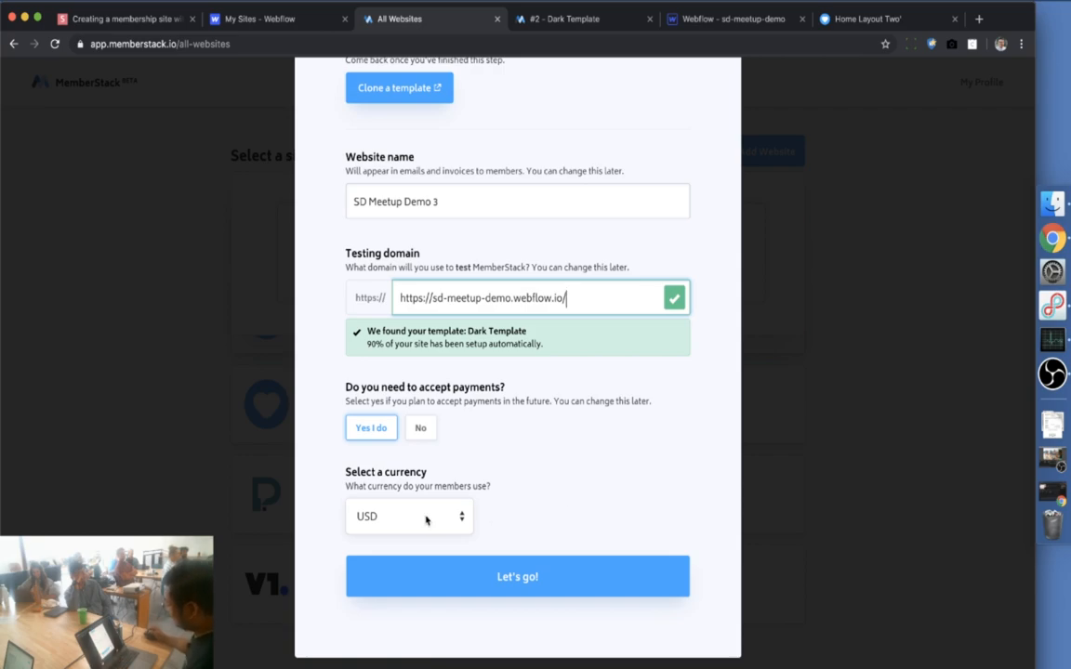
{"action": "left_click", "coordinate": [514, 577]}
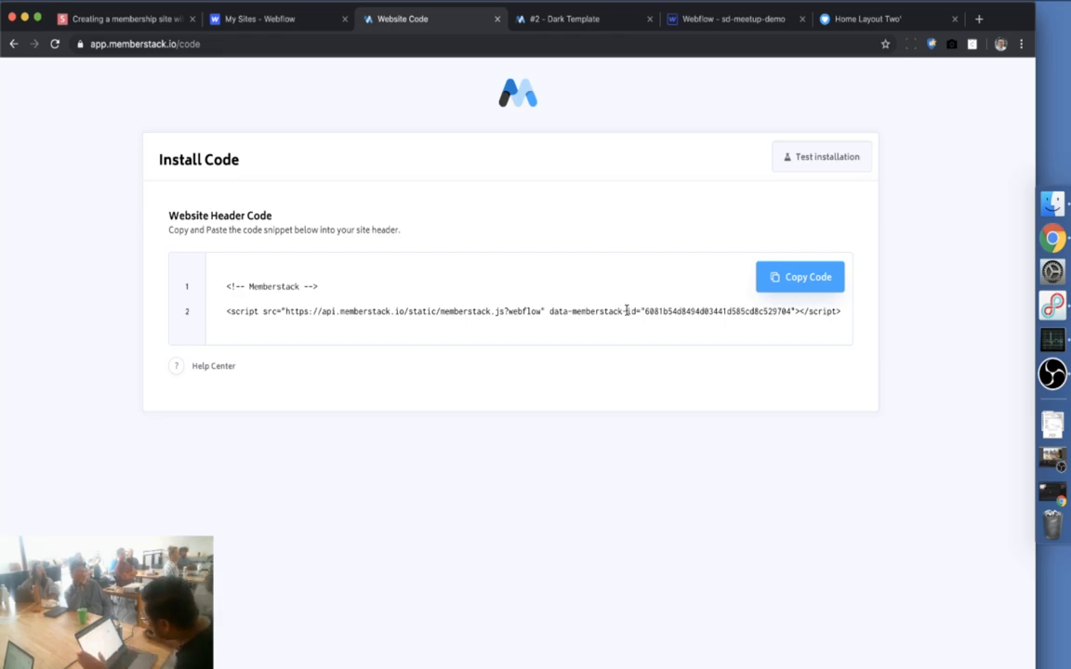
Select the MemberStack header script line and its membership id value
{"action": "left_click_drag", "start_coordinate": [842, 314], "coordinate": [212, 315]}
{"action": "key", "text": "super+c"}
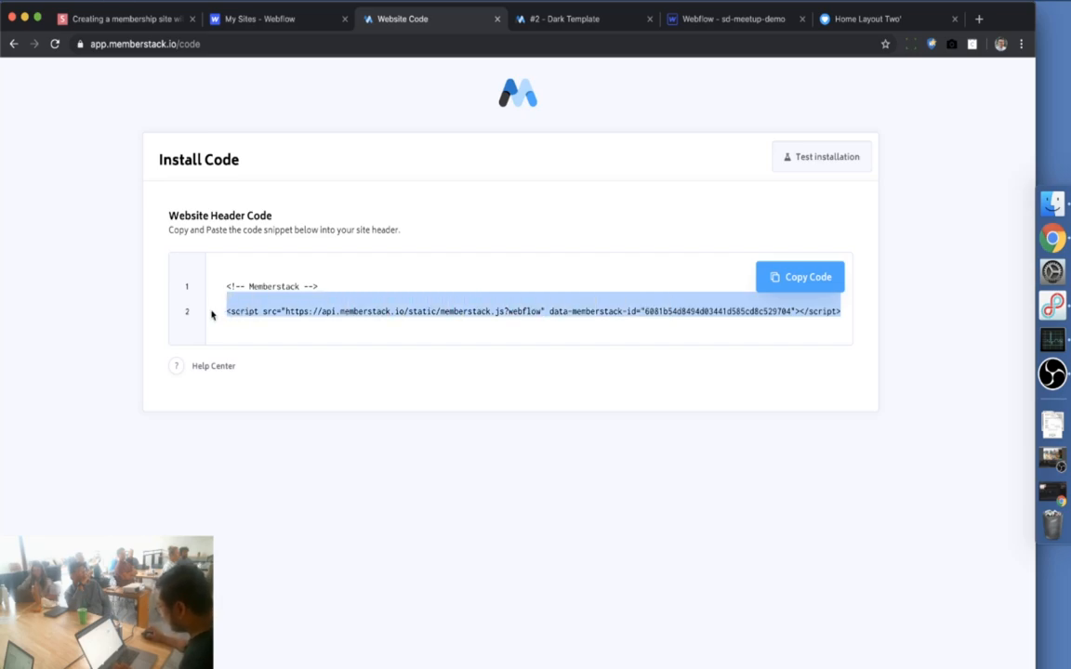
{"action": "left_click", "coordinate": [517, 307]}
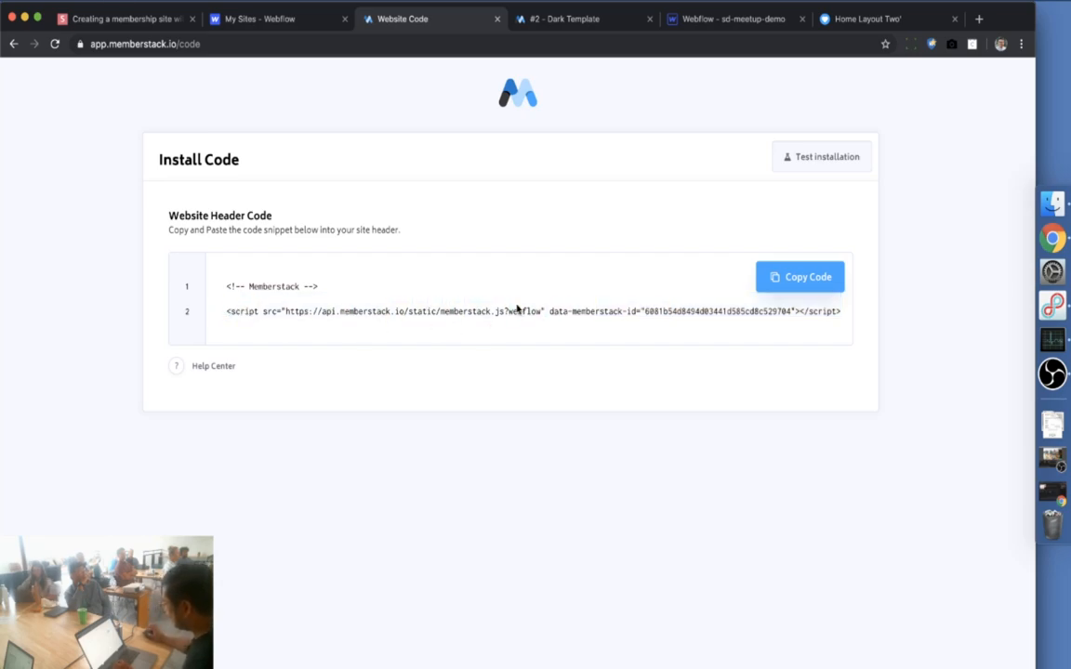
{"action": "double_click", "coordinate": [685, 313]}
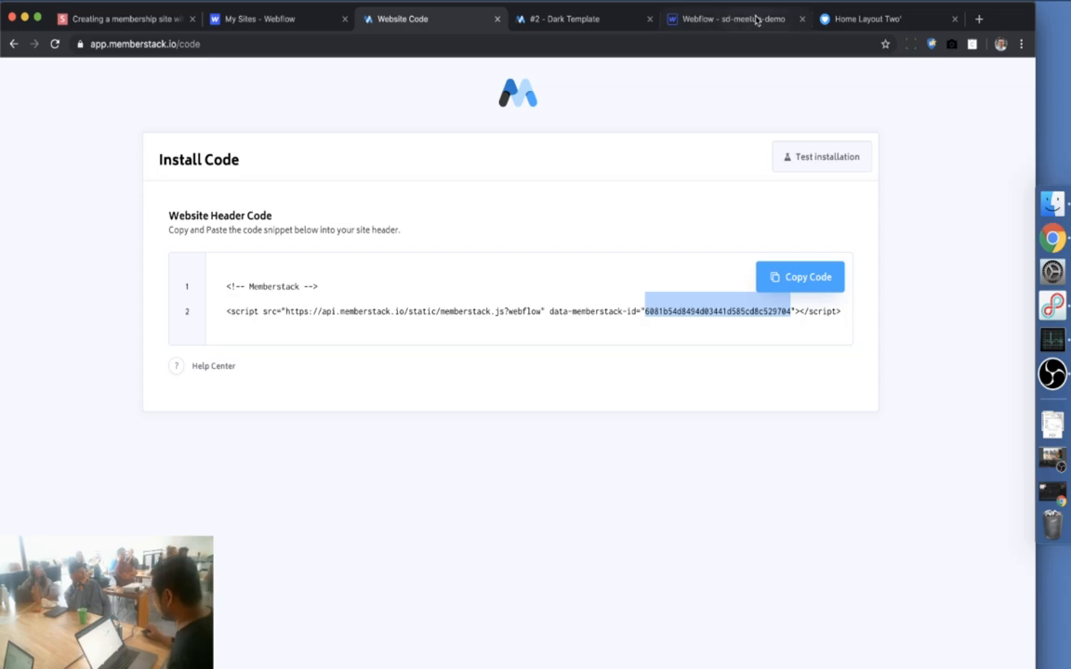
{"action": "left_click", "coordinate": [688, 207]}
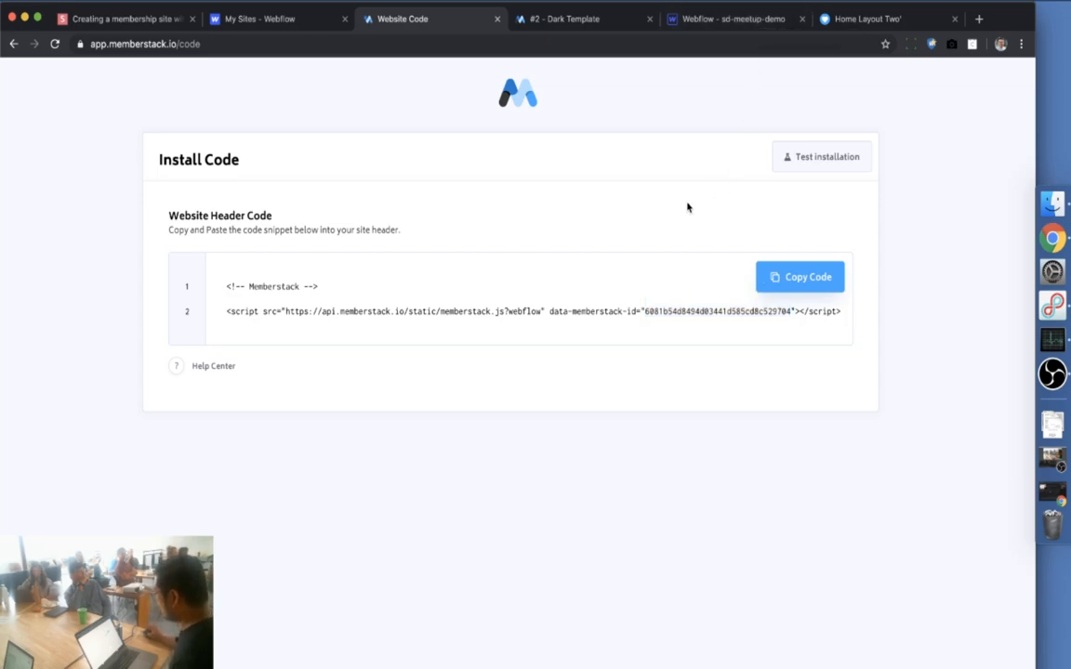
Glance at the Header Code help article, then return to the Webflow designer
{"action": "left_click", "coordinate": [174, 366]}
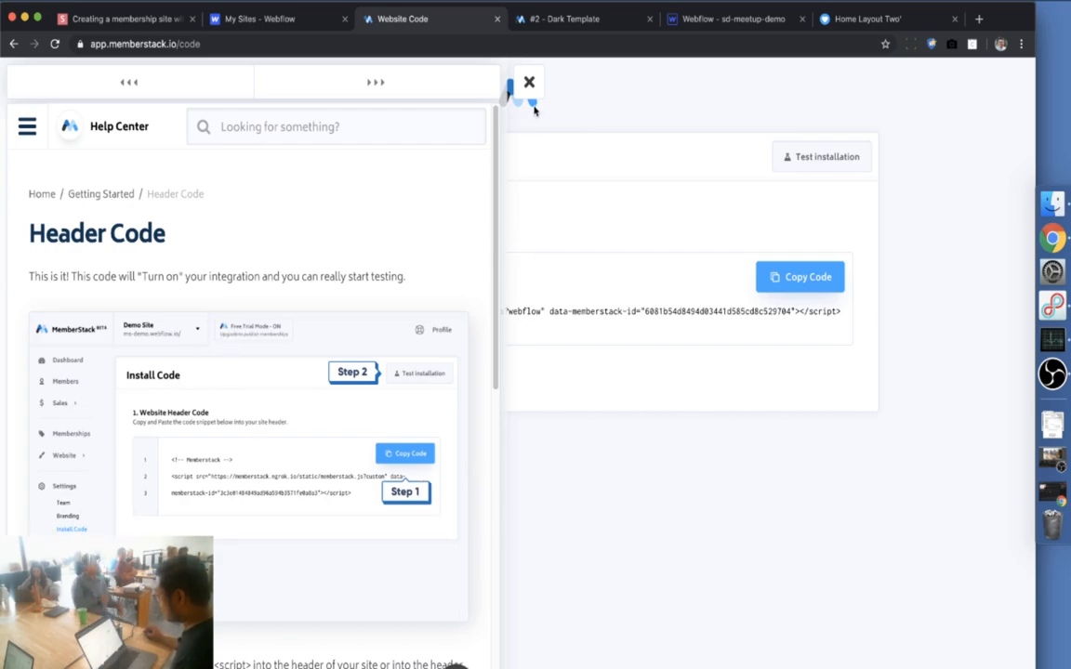
{"action": "left_click", "coordinate": [529, 82]}
{"action": "left_click", "coordinate": [734, 19]}
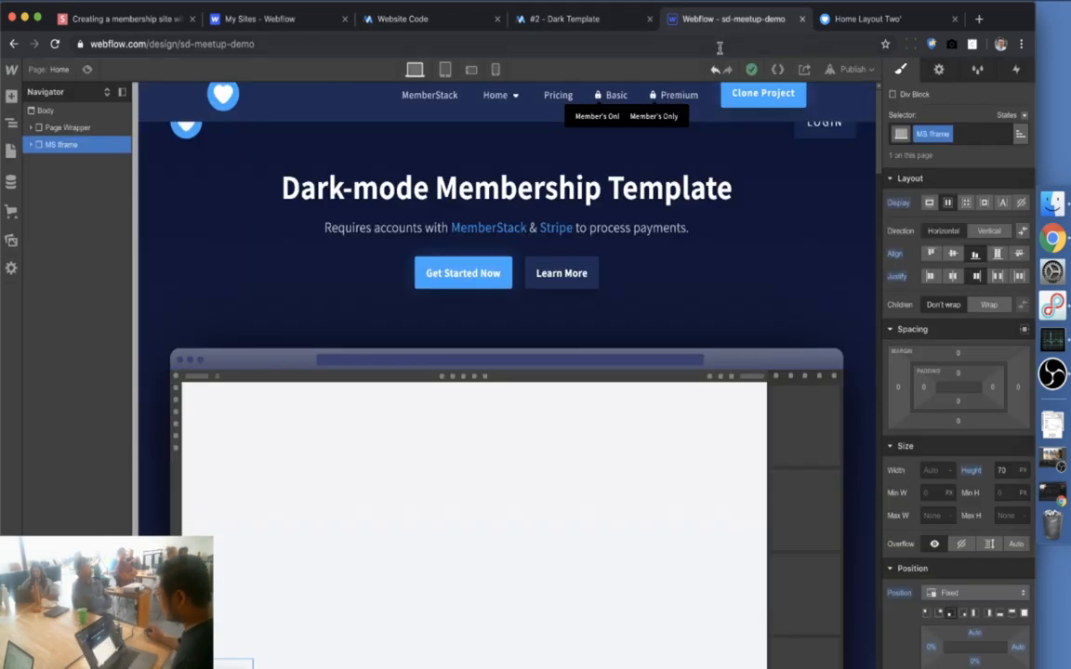
Open the sd-meetup-demo project's Custom Code settings
{"action": "mouse_move", "coordinate": [12, 76]}
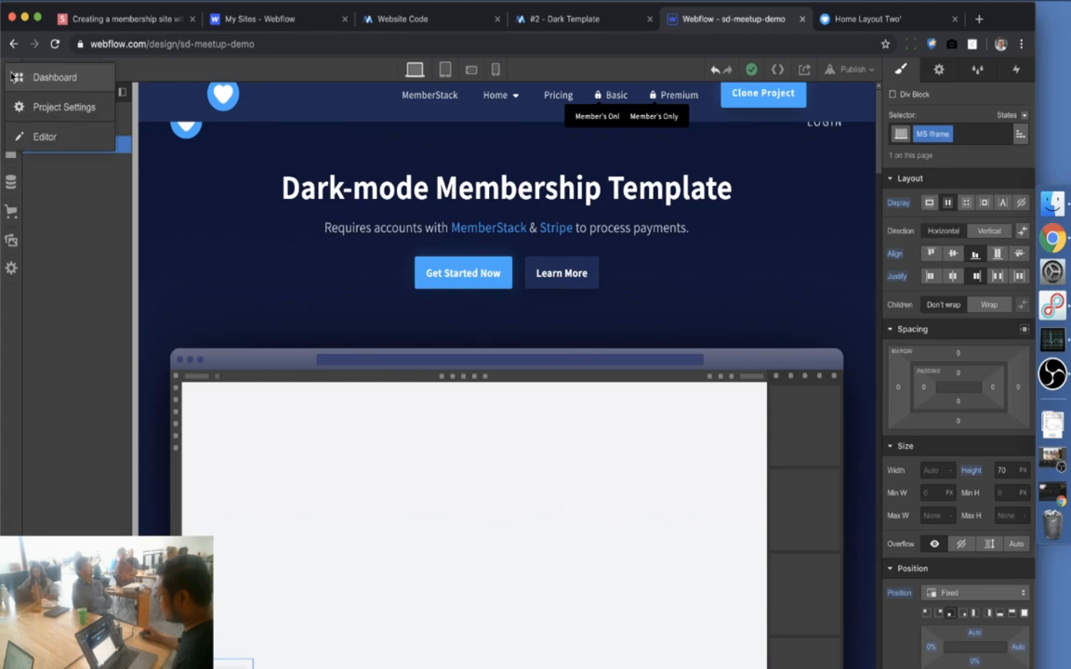
{"action": "left_click", "coordinate": [31, 108]}
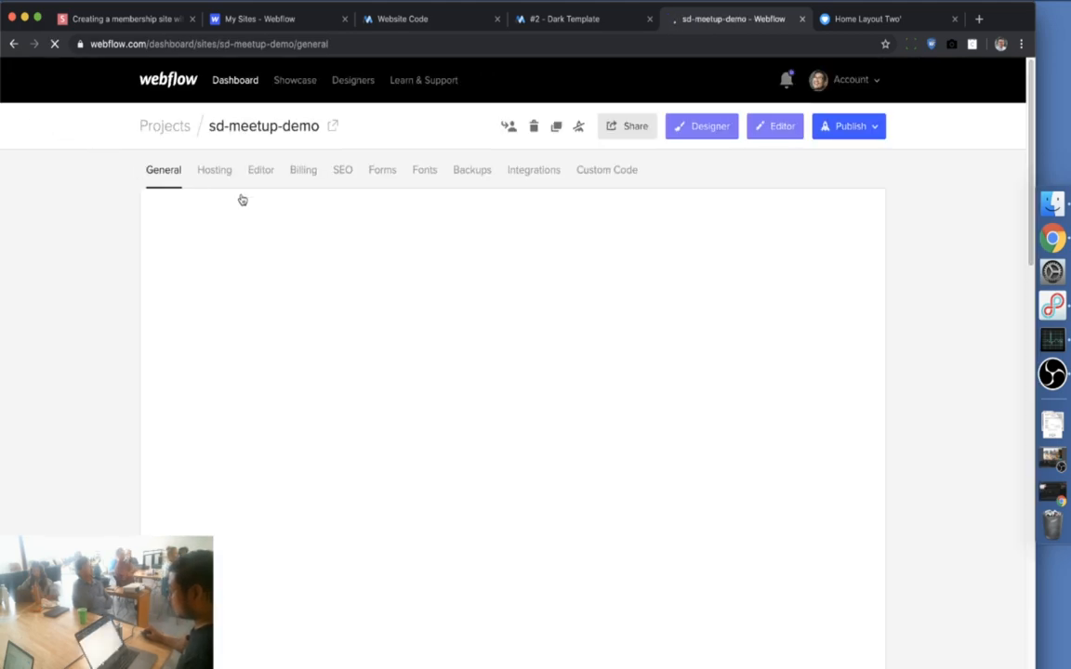
{"action": "left_click", "coordinate": [625, 173]}
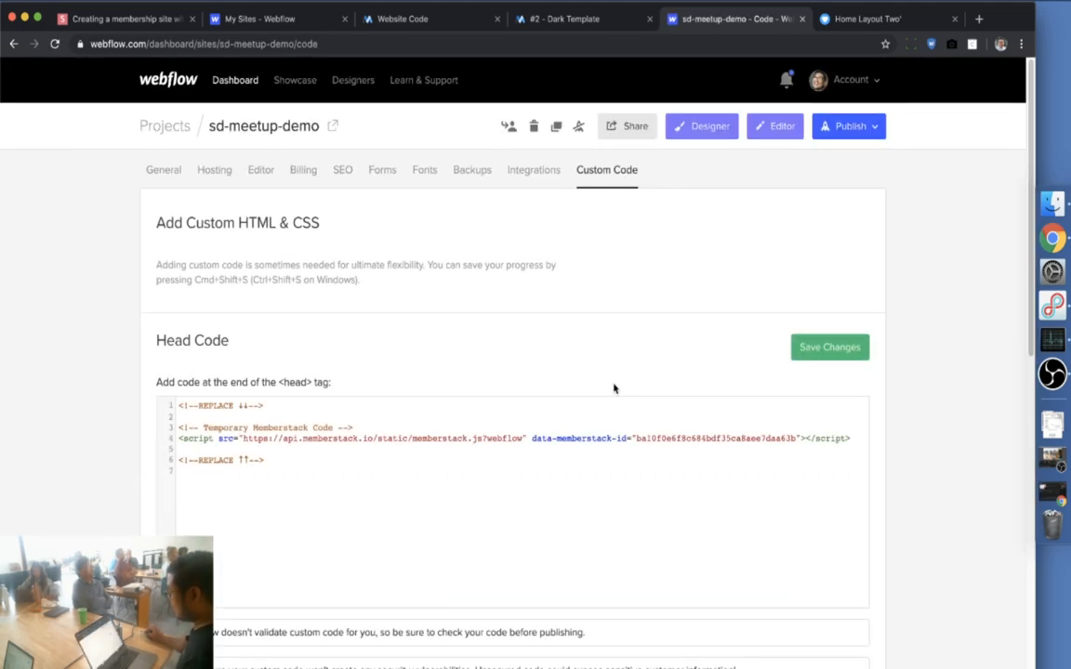
{"action": "scroll", "coordinate": [615, 388], "scroll_direction": "down", "scroll_amount": 1}
Replace all six Head Code lines with the MemberStack script, save, and republish to webflow.io
{"action": "left_click_drag", "start_coordinate": [265, 345], "coordinate": [167, 342]}
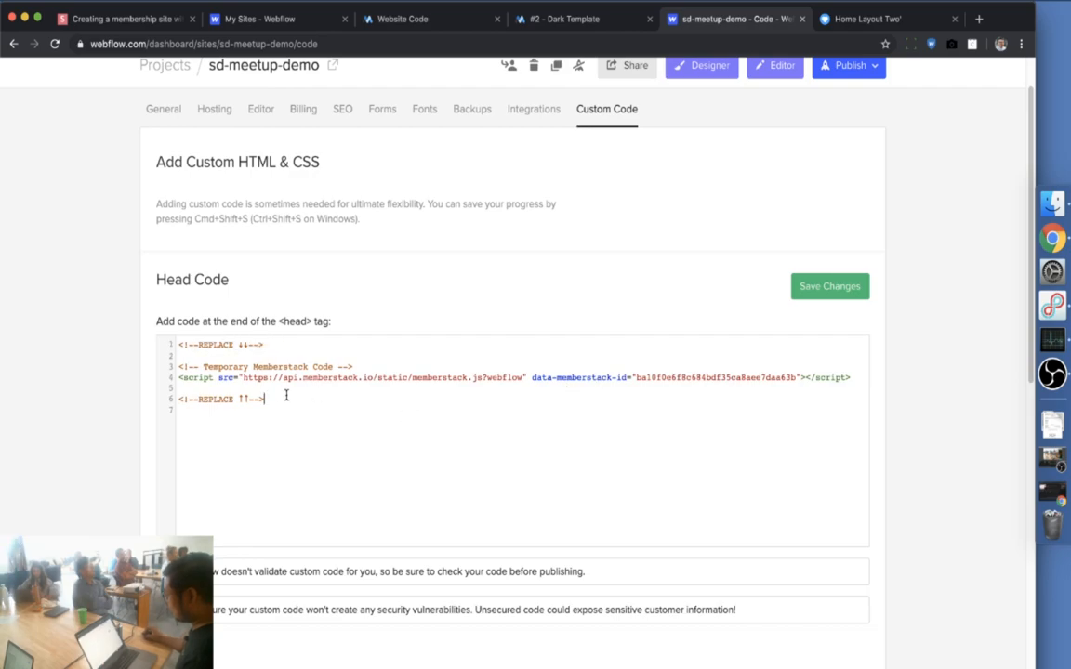
{"action": "left_click_drag", "start_coordinate": [287, 397], "coordinate": [120, 397]}
{"action": "left_click_drag", "start_coordinate": [292, 401], "coordinate": [60, 318]}
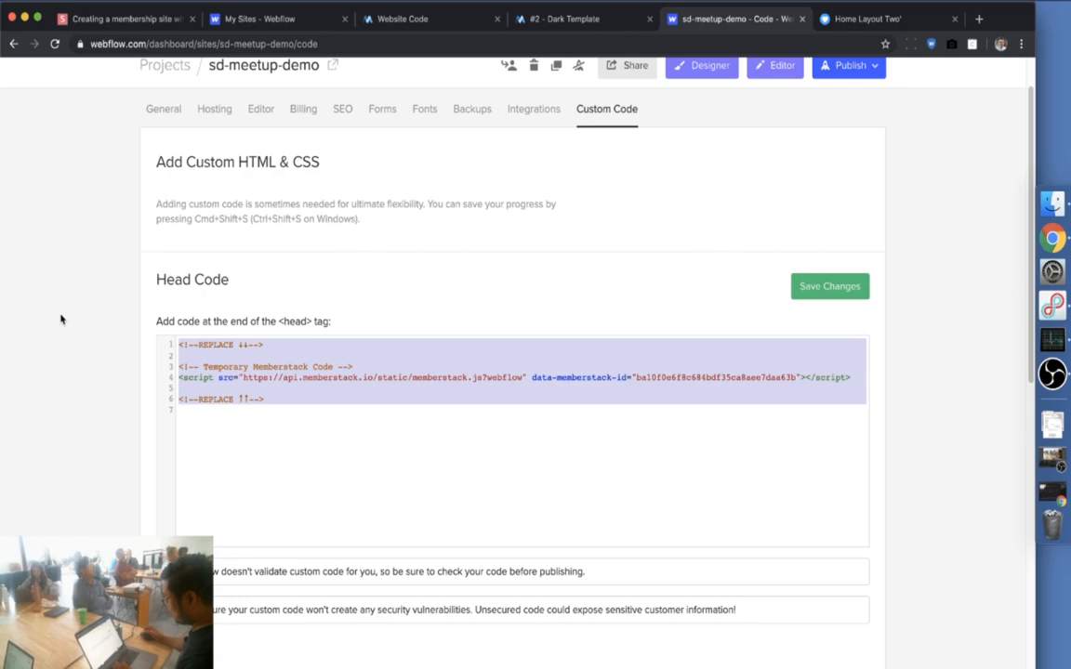
{"action": "key", "text": "super+v"}
{"action": "left_click", "coordinate": [841, 289]}
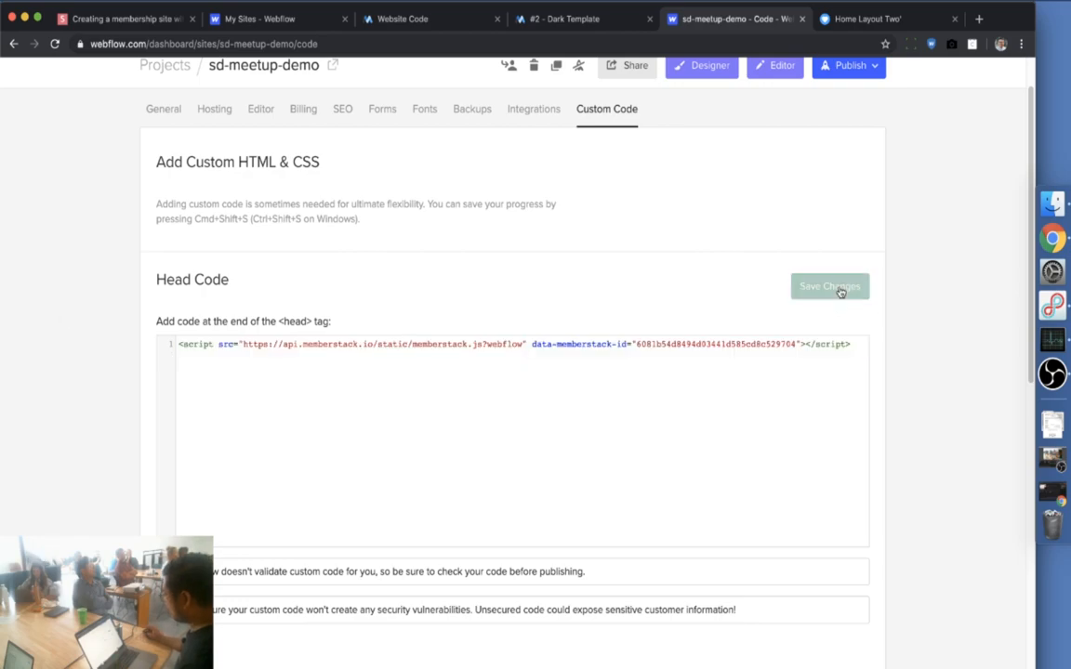
{"action": "left_click", "coordinate": [849, 70]}
{"action": "left_click", "coordinate": [744, 214]}
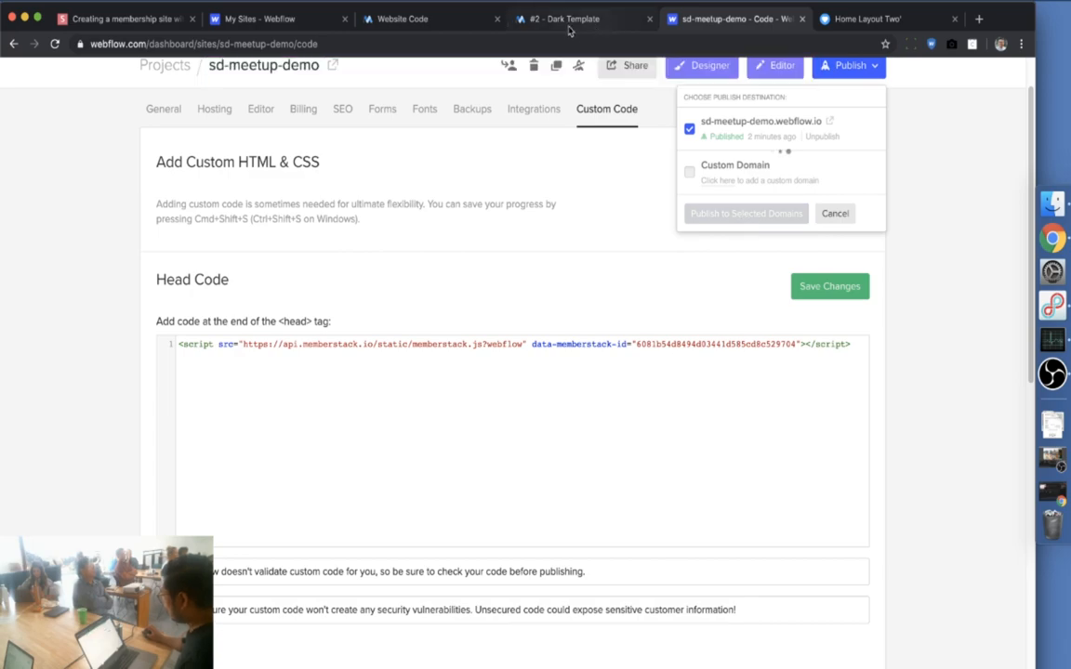
Test the header code installation, then check the SD Meetup Demo 3 dashboard checklist at 7 of 9
{"action": "left_click", "coordinate": [438, 29]}
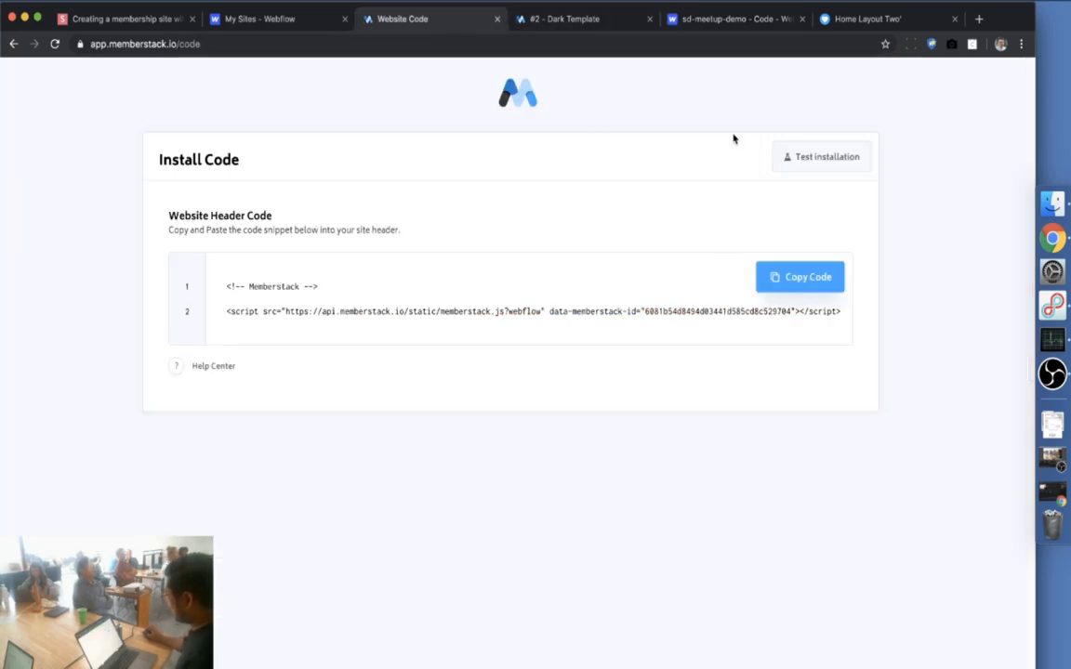
{"action": "left_click", "coordinate": [826, 158]}
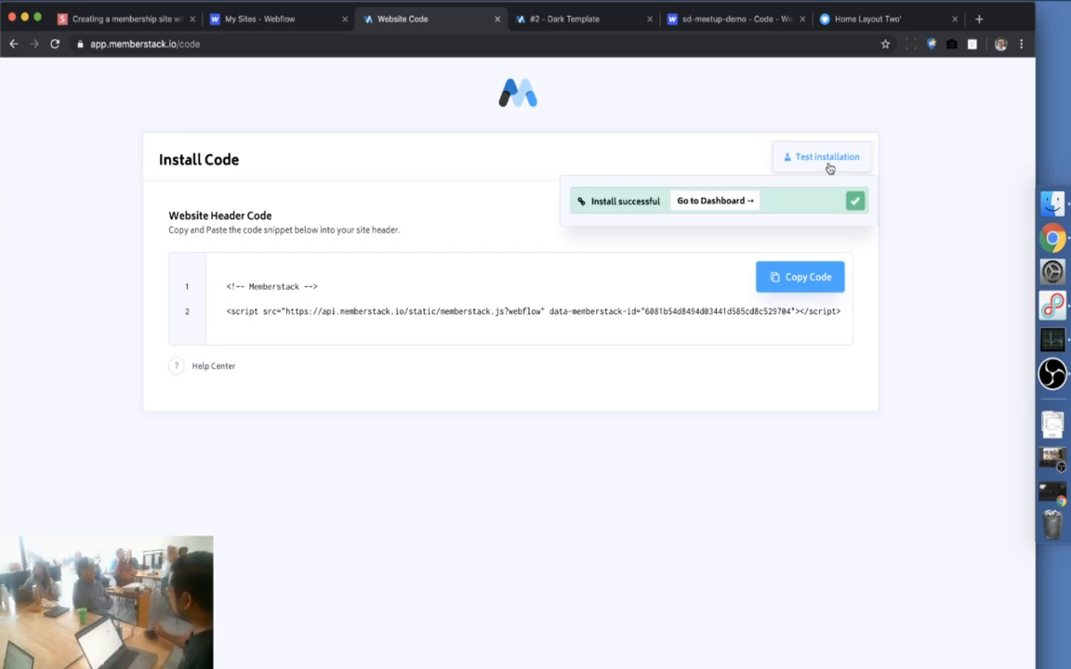
{"action": "left_click", "coordinate": [727, 203]}
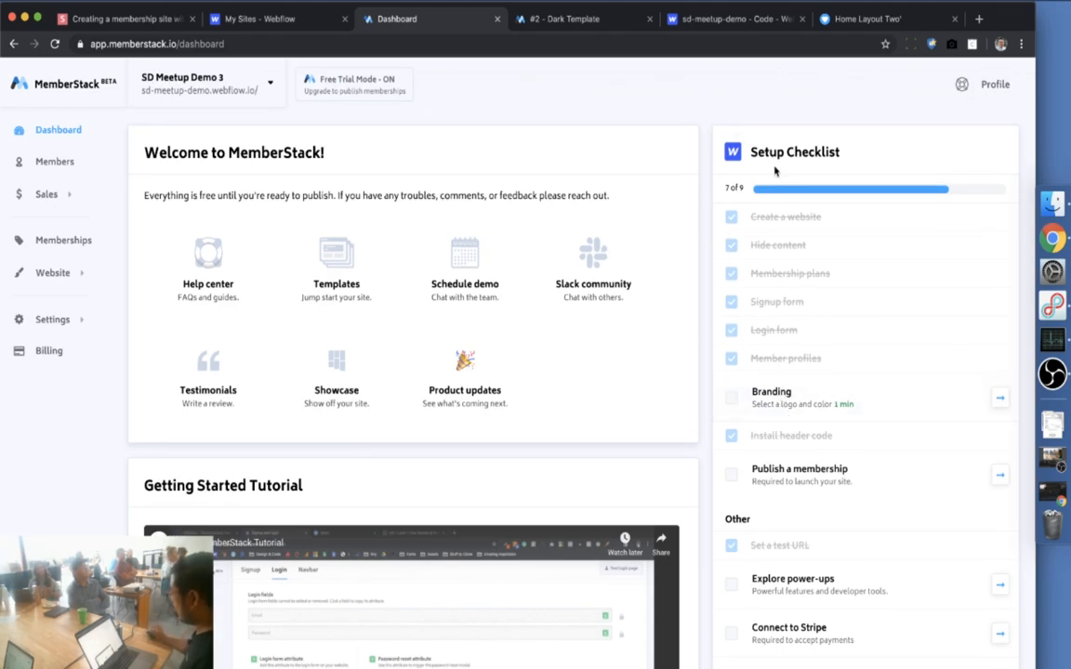
{"action": "scroll", "coordinate": [771, 277], "scroll_direction": "down", "scroll_amount": 2}
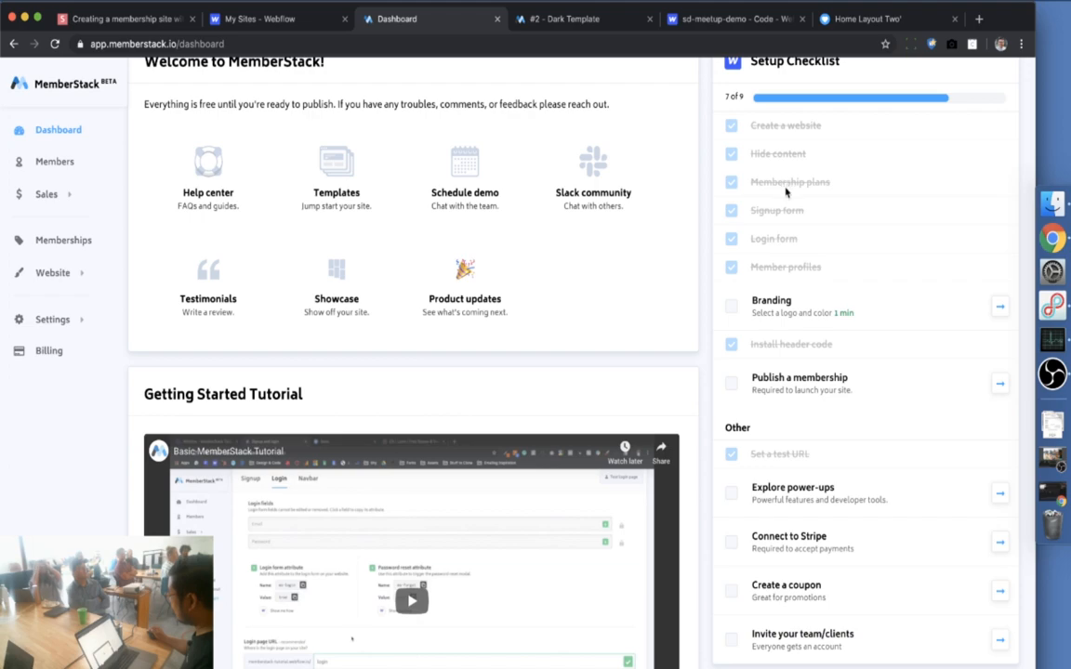
{"action": "scroll", "coordinate": [784, 221], "scroll_direction": "up", "scroll_amount": 1}
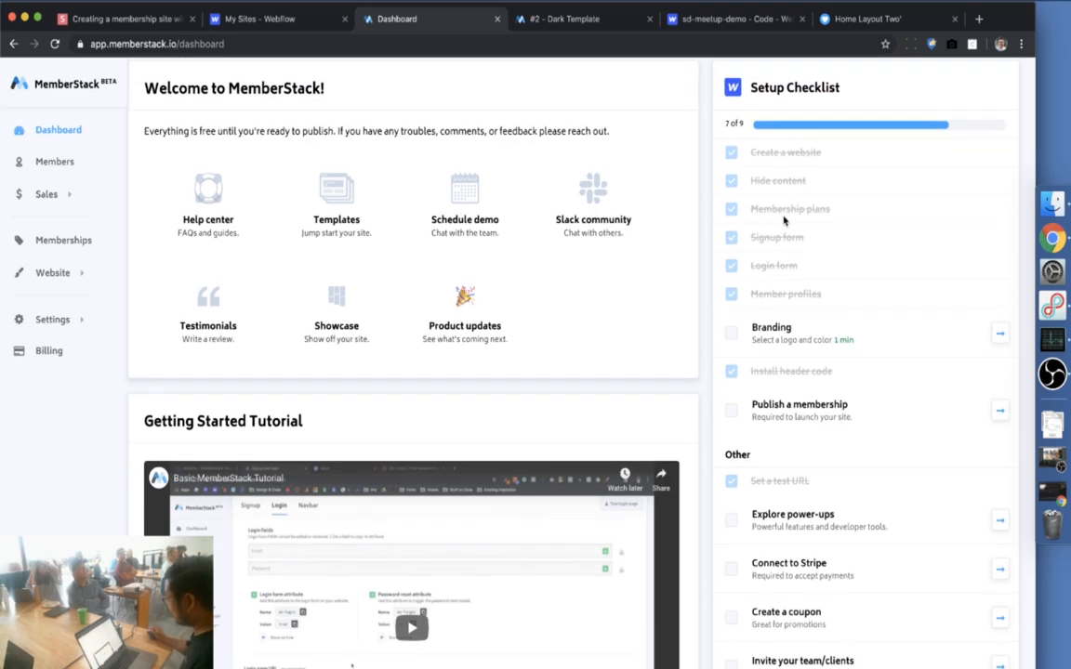
Open the live sd-meetup-demo.webflow.io site and follow the pricing card's Get Started button to Signup
{"action": "left_click", "coordinate": [675, 22]}
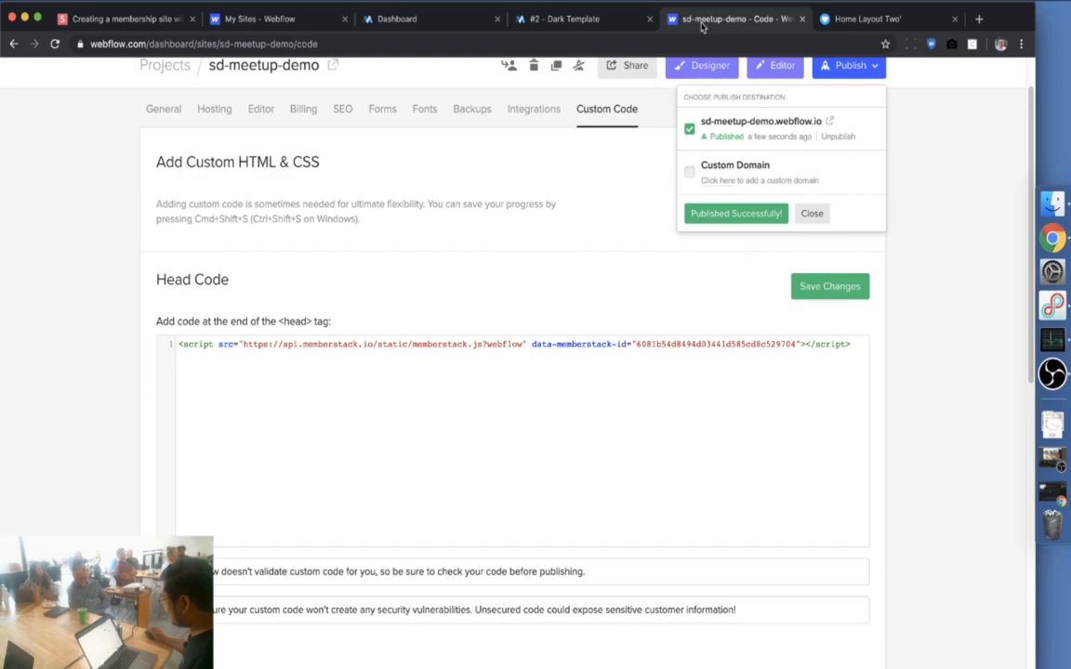
{"action": "left_click", "coordinate": [829, 122]}
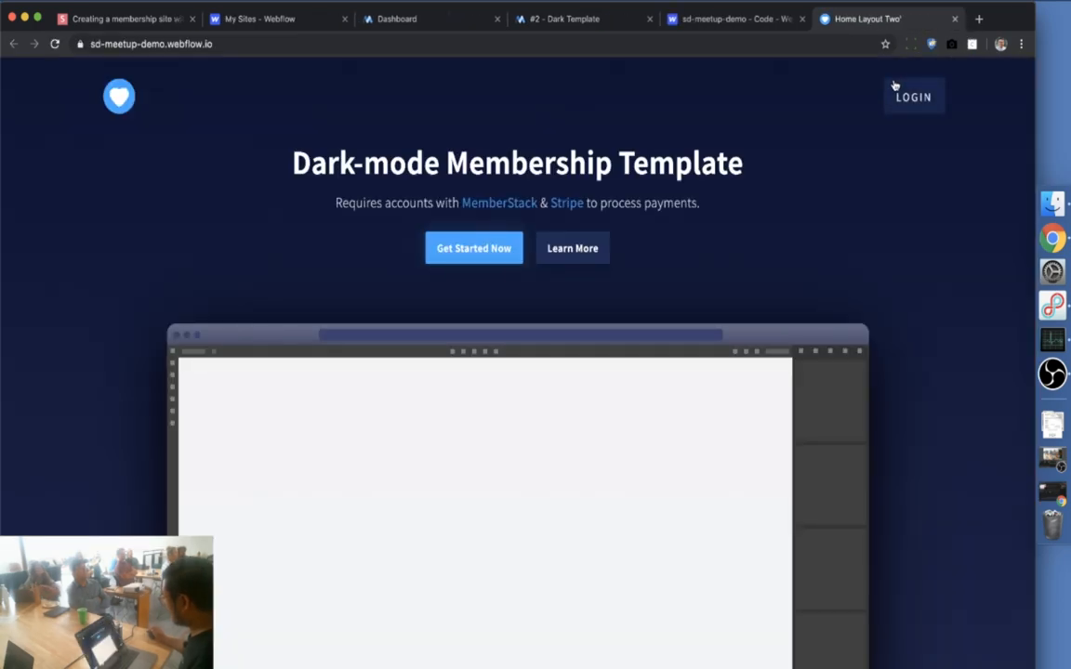
{"action": "scroll", "coordinate": [892, 324], "scroll_direction": "down", "scroll_amount": 5}
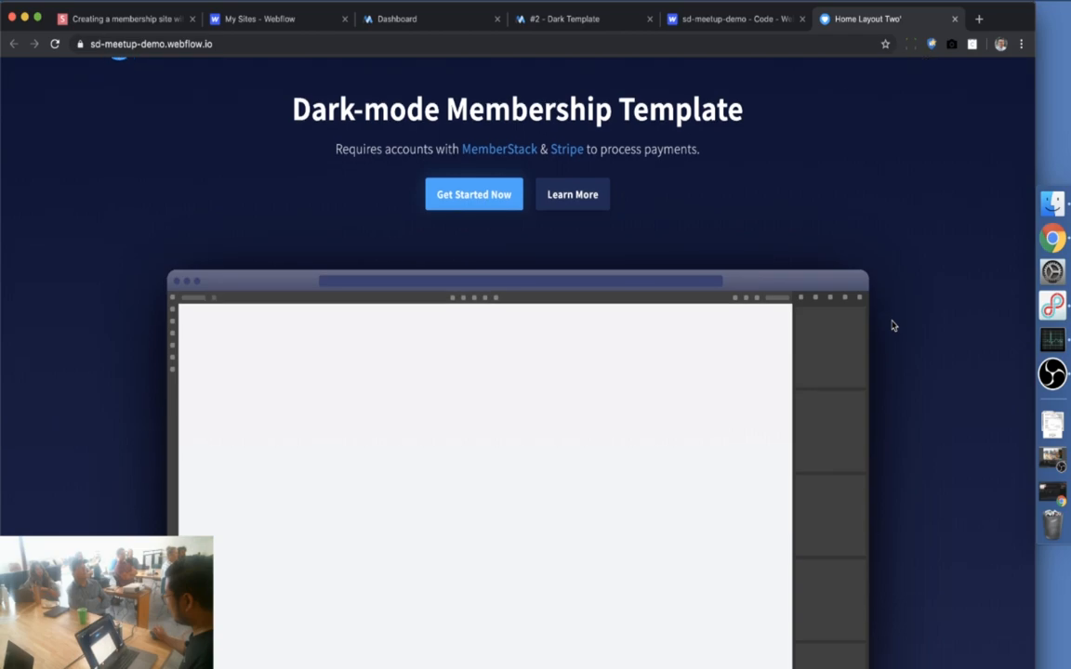
{"action": "scroll", "coordinate": [892, 324], "scroll_direction": "down", "scroll_amount": 10}
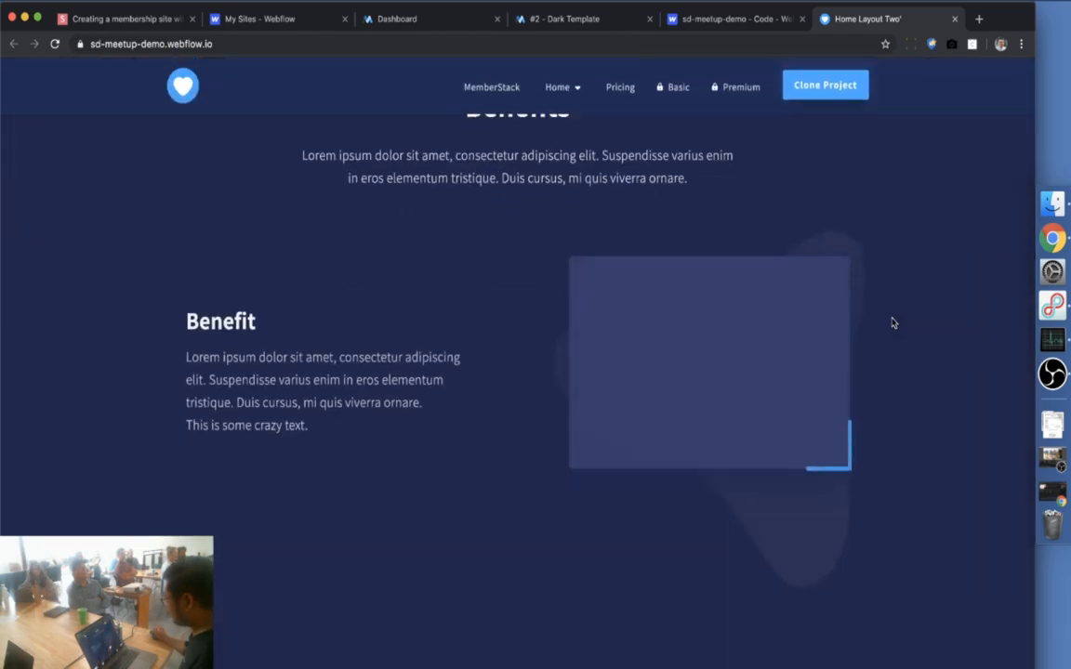
{"action": "scroll", "coordinate": [891, 322], "scroll_direction": "down", "scroll_amount": 5}
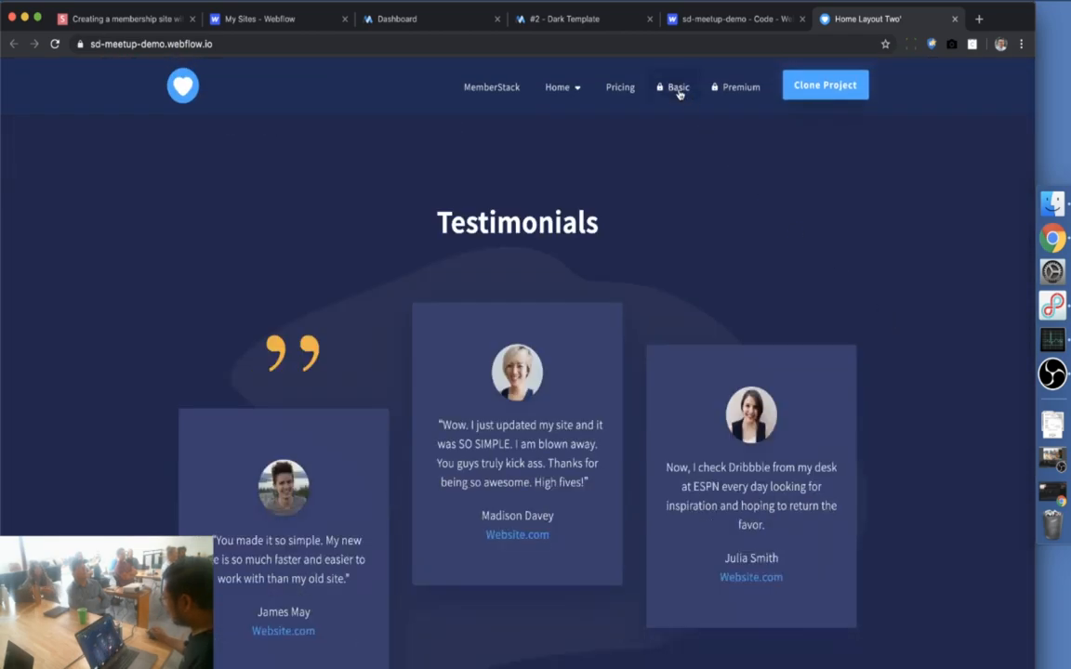
{"action": "scroll", "coordinate": [861, 351], "scroll_direction": "down", "scroll_amount": 15}
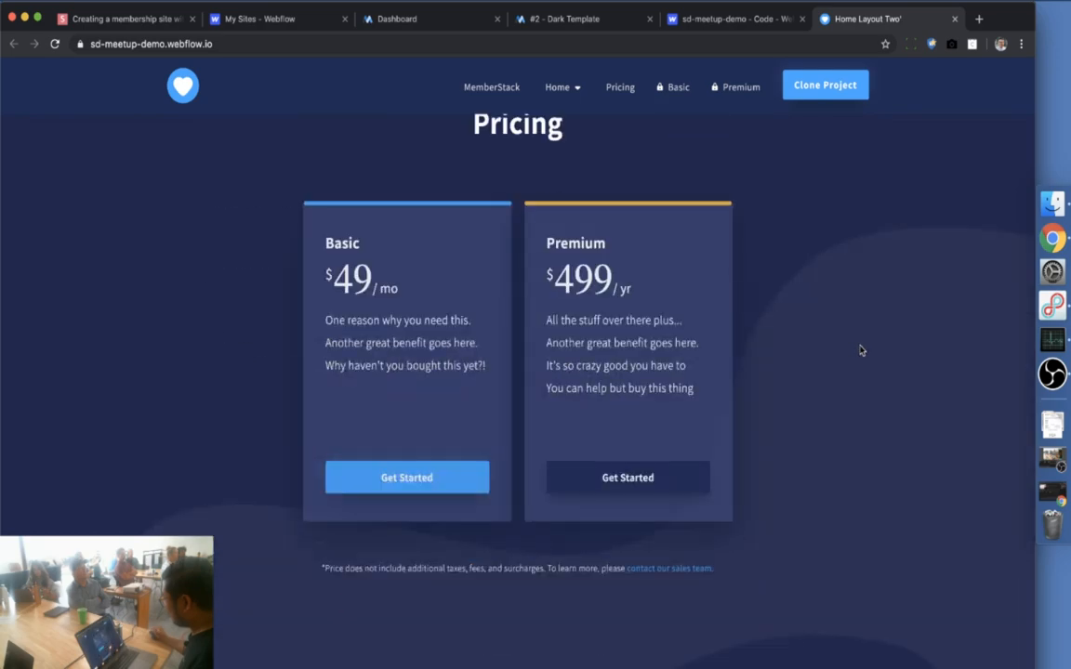
{"action": "scroll", "coordinate": [861, 352], "scroll_direction": "up", "scroll_amount": 3}
{"action": "scroll", "coordinate": [860, 352], "scroll_direction": "down", "scroll_amount": 2}
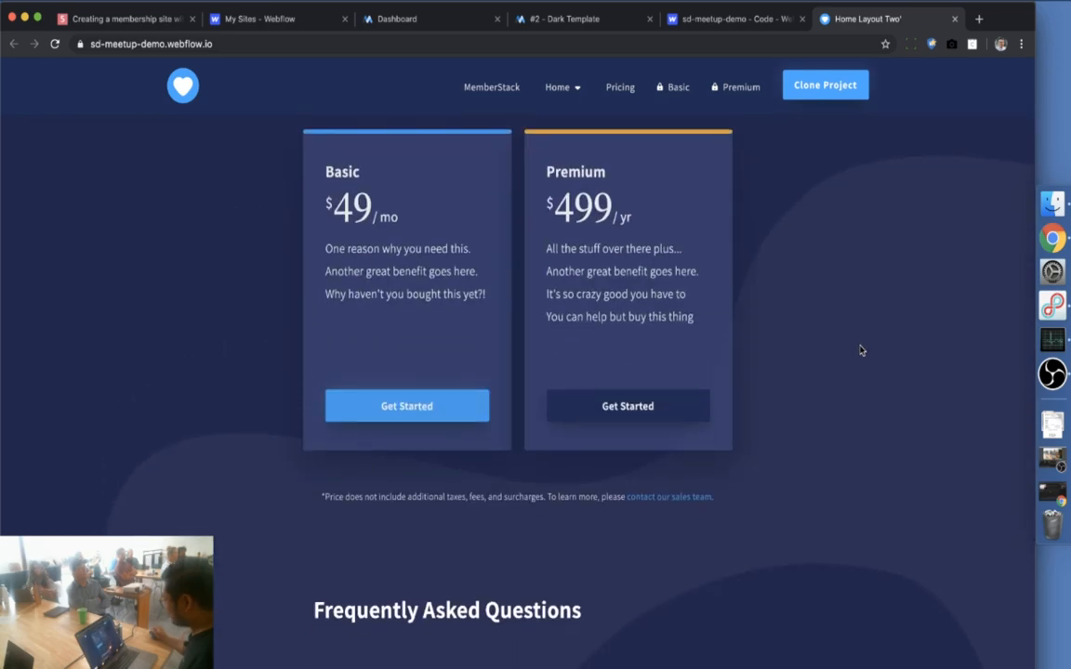
{"action": "scroll", "coordinate": [859, 353], "scroll_direction": "up", "scroll_amount": 3}
{"action": "scroll", "coordinate": [856, 358], "scroll_direction": "down", "scroll_amount": 1}
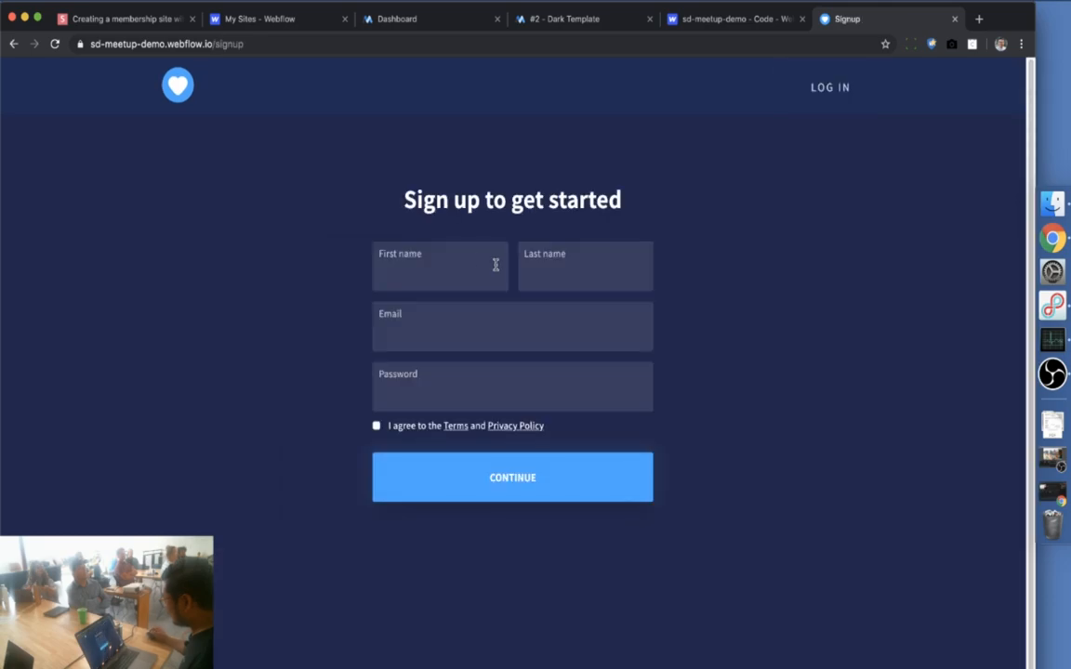
{"action": "left_click", "coordinate": [449, 275]}
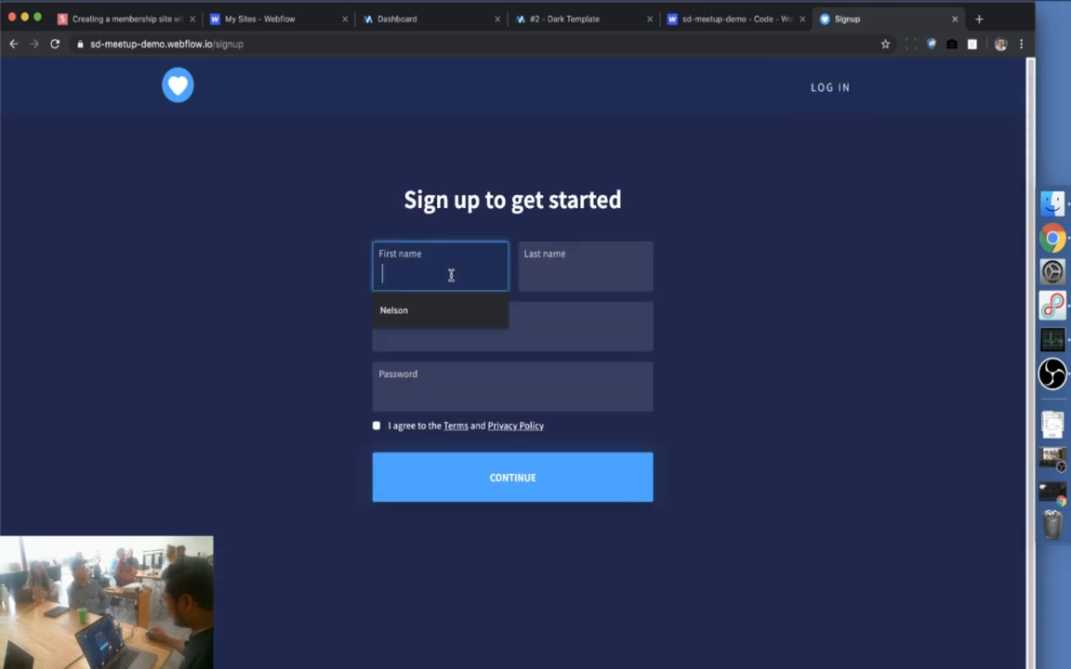
Fill the signup form with first name, last name, e-mail and password, accept the terms, and submit
{"action": "left_click", "coordinate": [426, 309]}
{"action": "left_click", "coordinate": [545, 277]}
{"action": "left_click", "coordinate": [535, 307]}
{"action": "left_click", "coordinate": [466, 337]}
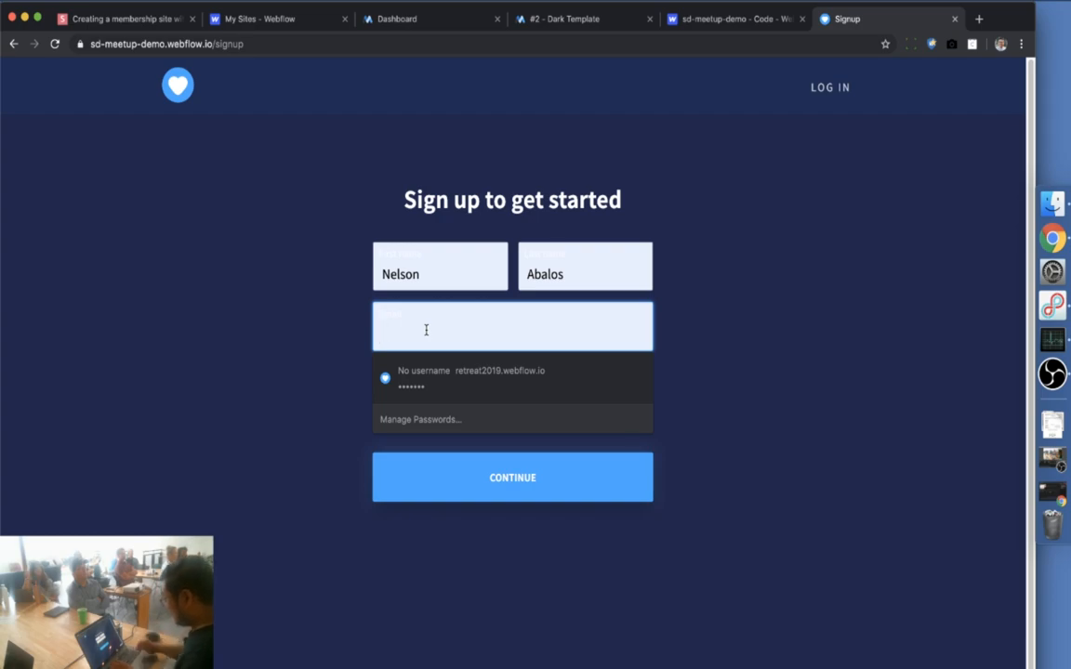
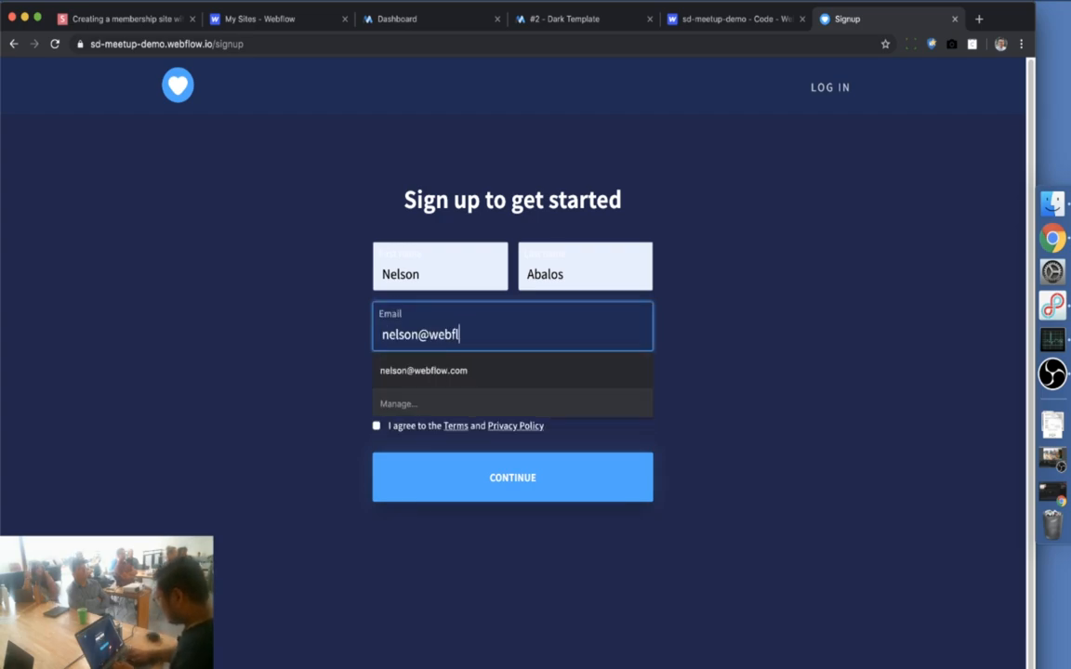
{"action": "key", "text": "Tab"}
{"action": "type", "text": "•••••••"}
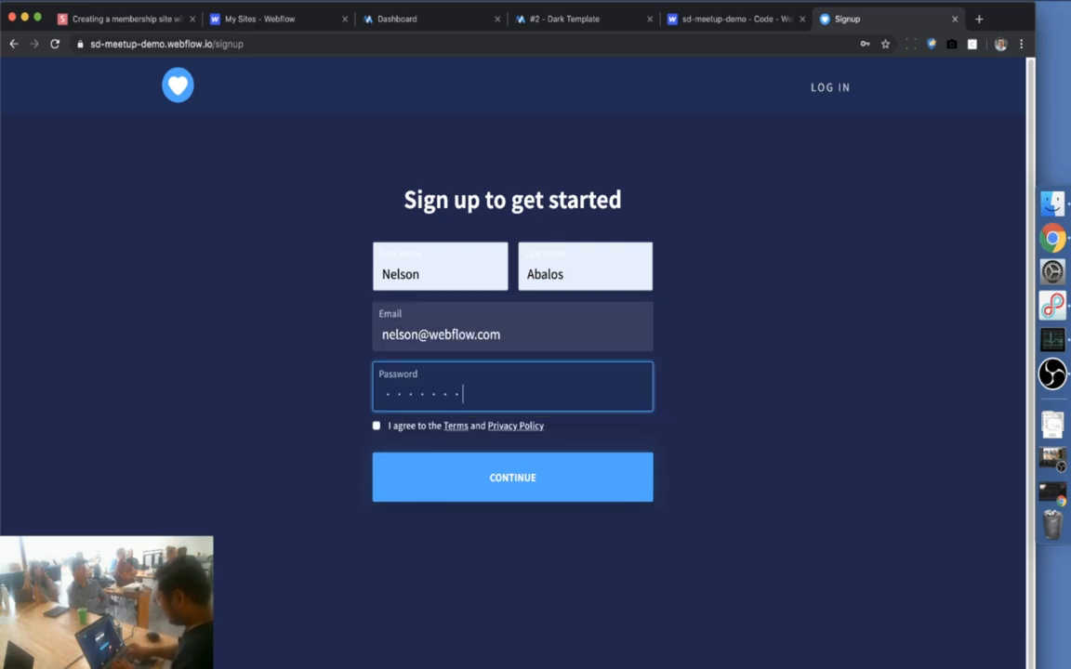
{"action": "left_click", "coordinate": [377, 425]}
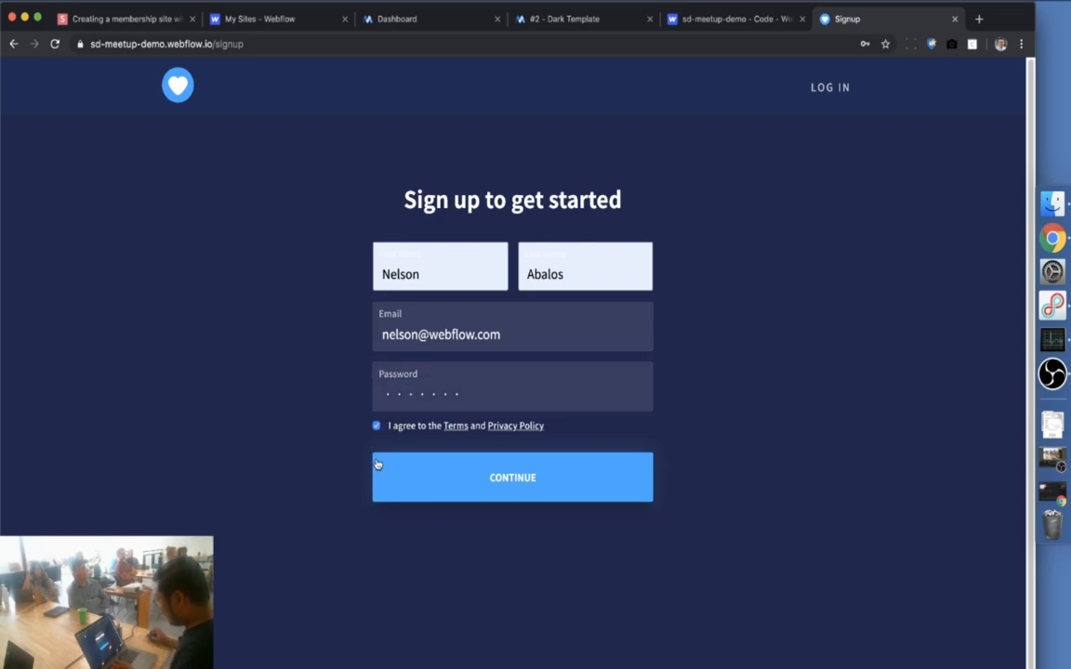
{"action": "left_click", "coordinate": [485, 475]}
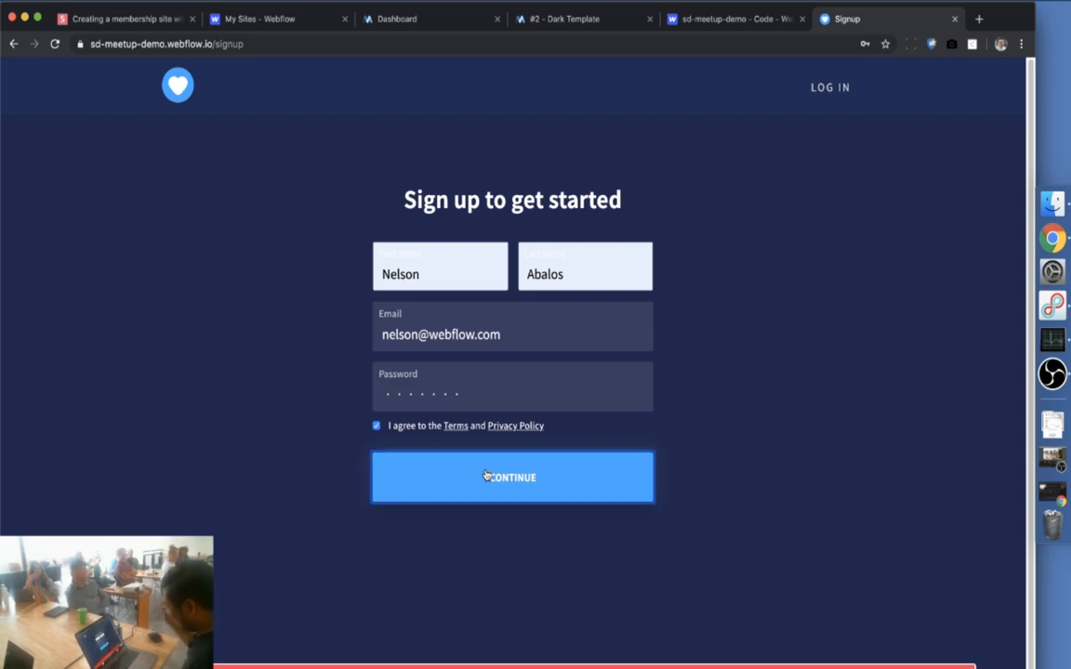
Correct the password, resubmit, and pay $499.00 for Premium with the test card
{"action": "left_click", "coordinate": [476, 394]}
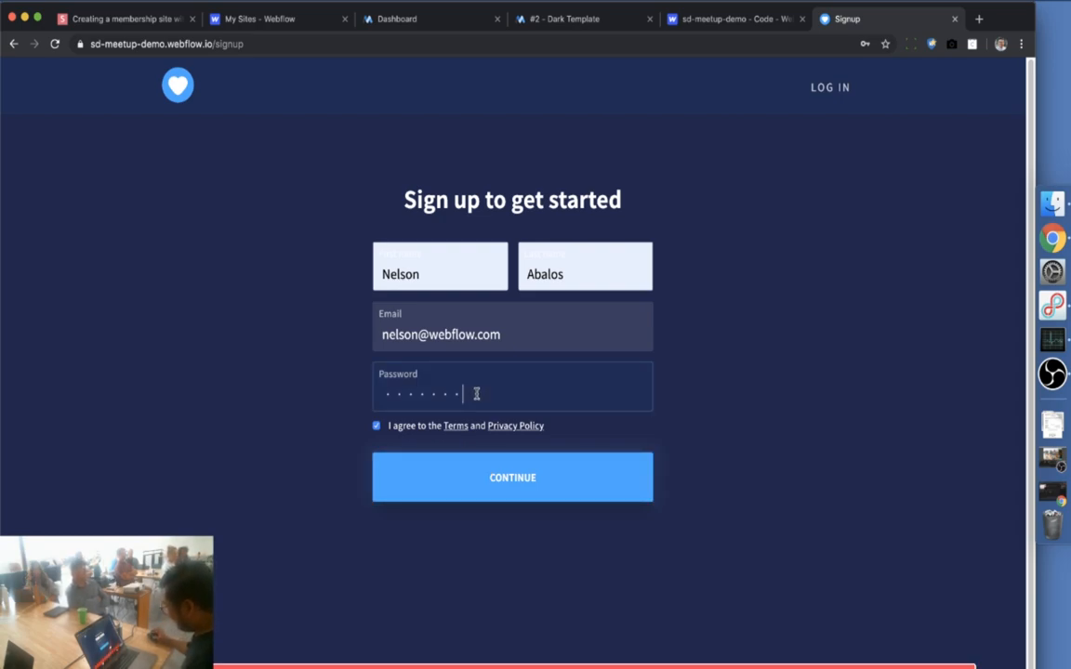
{"action": "left_click", "coordinate": [512, 479]}
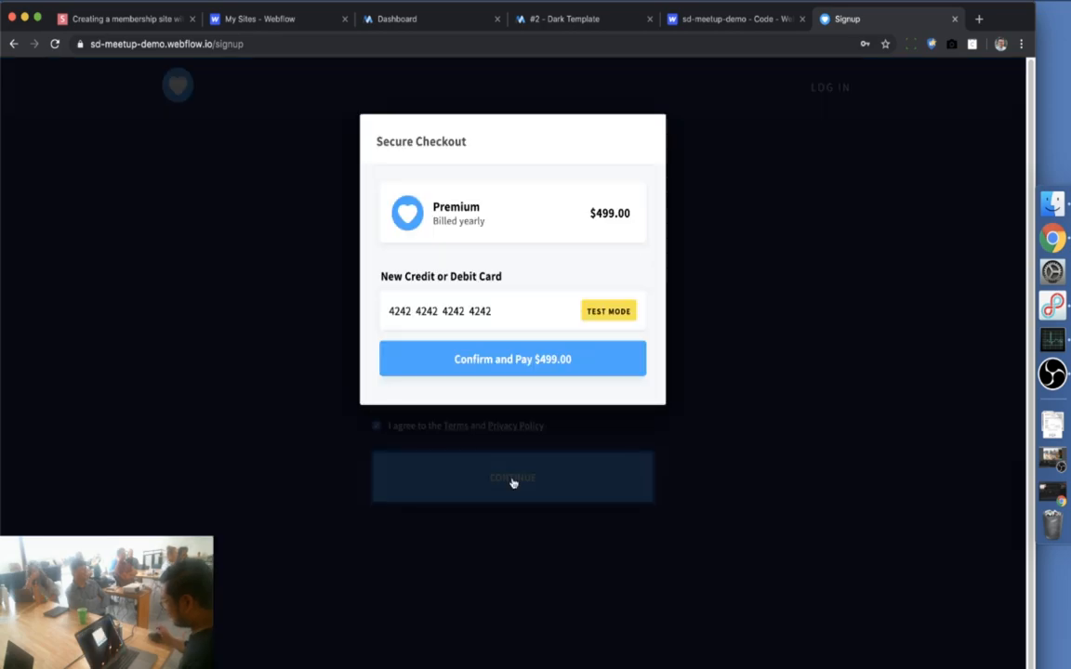
{"action": "left_click_drag", "start_coordinate": [493, 312], "coordinate": [373, 319]}
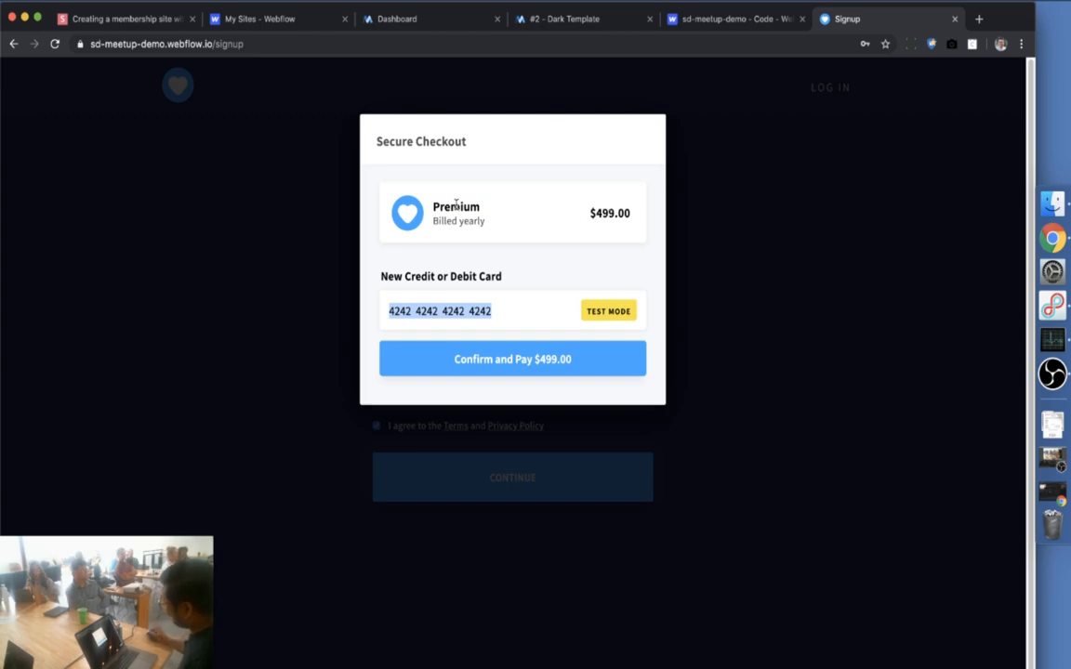
{"action": "left_click", "coordinate": [526, 360]}
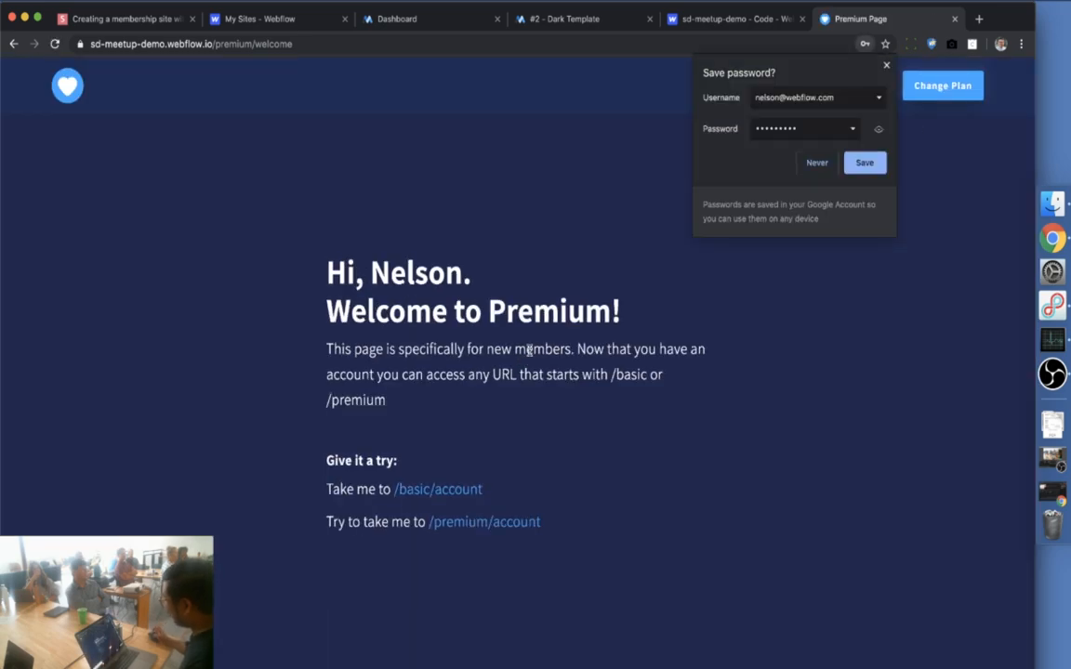
Dismiss the save-password prompt and view the Basic Content and Premium member pages
{"action": "left_click", "coordinate": [886, 65]}
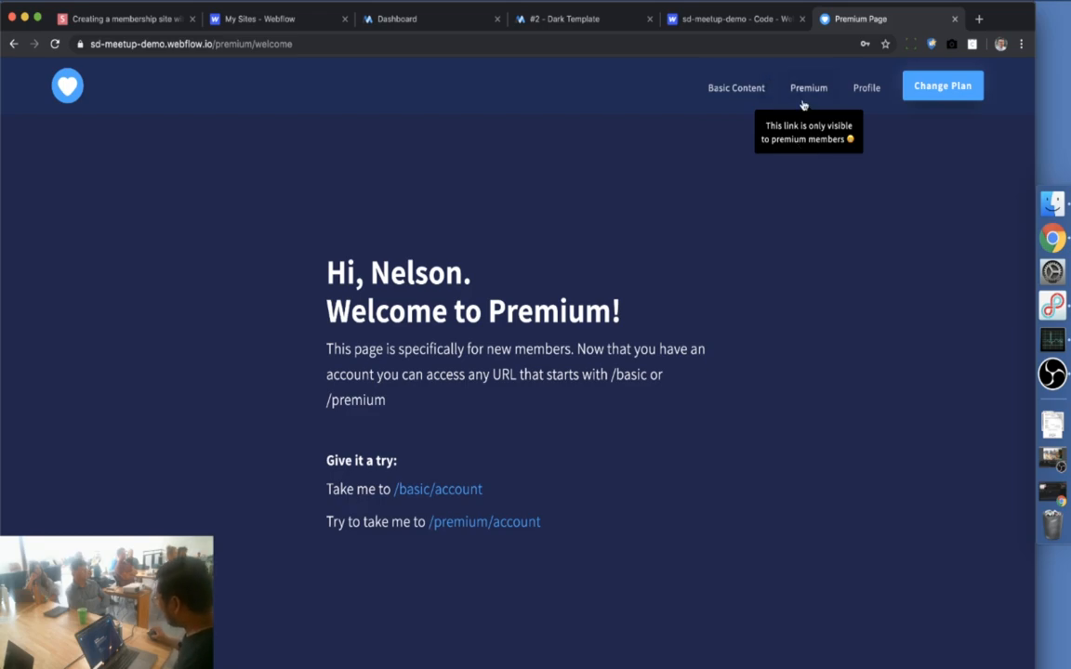
{"action": "left_click", "coordinate": [737, 89]}
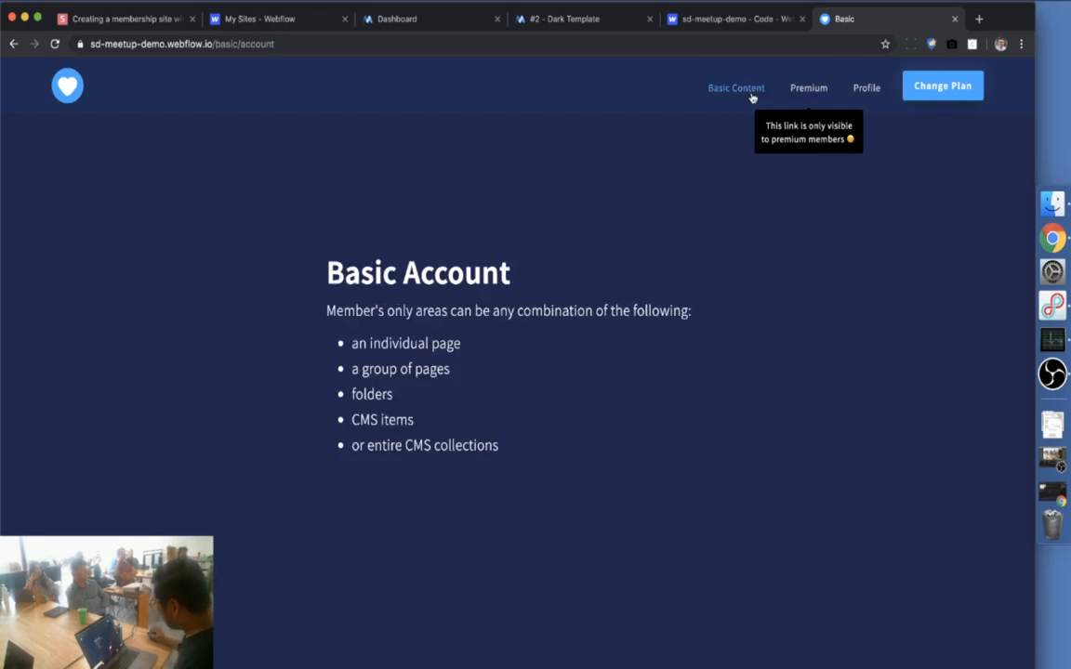
{"action": "left_click", "coordinate": [803, 89]}
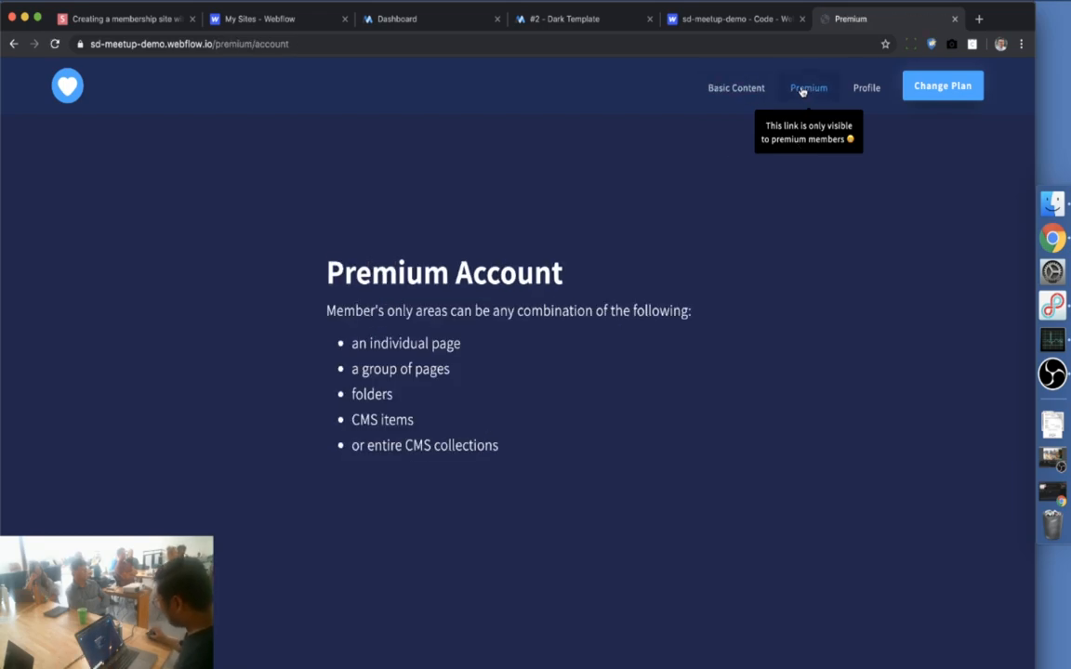
Change the test member's plan to Basic and confirm the membership change
{"action": "left_click", "coordinate": [930, 96]}
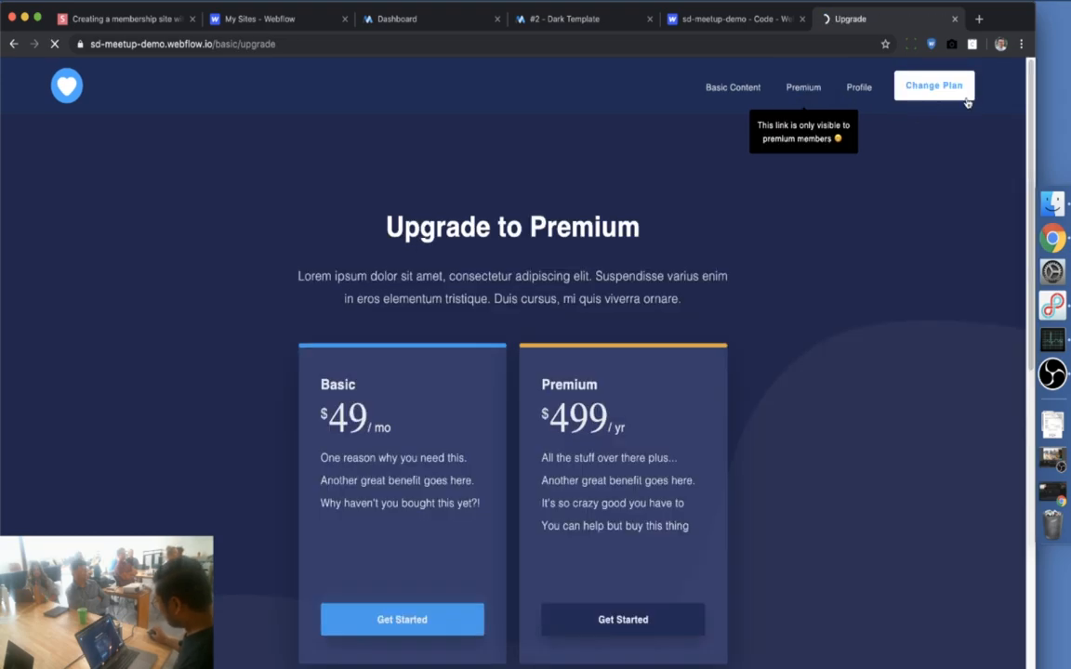
{"action": "left_click", "coordinate": [401, 621]}
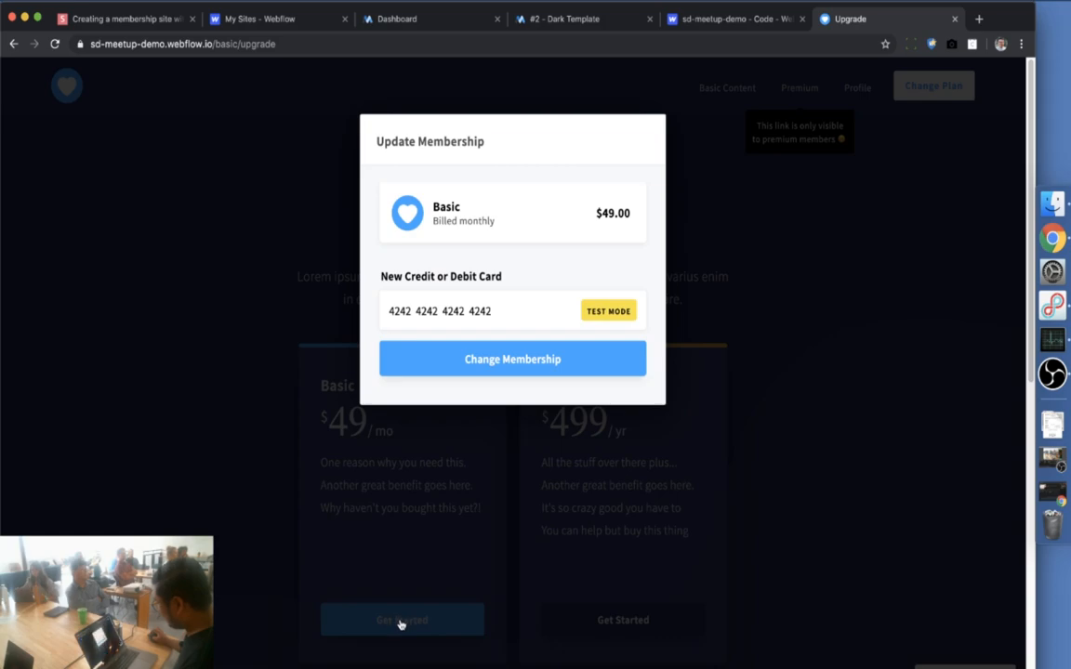
{"action": "left_click", "coordinate": [518, 360]}
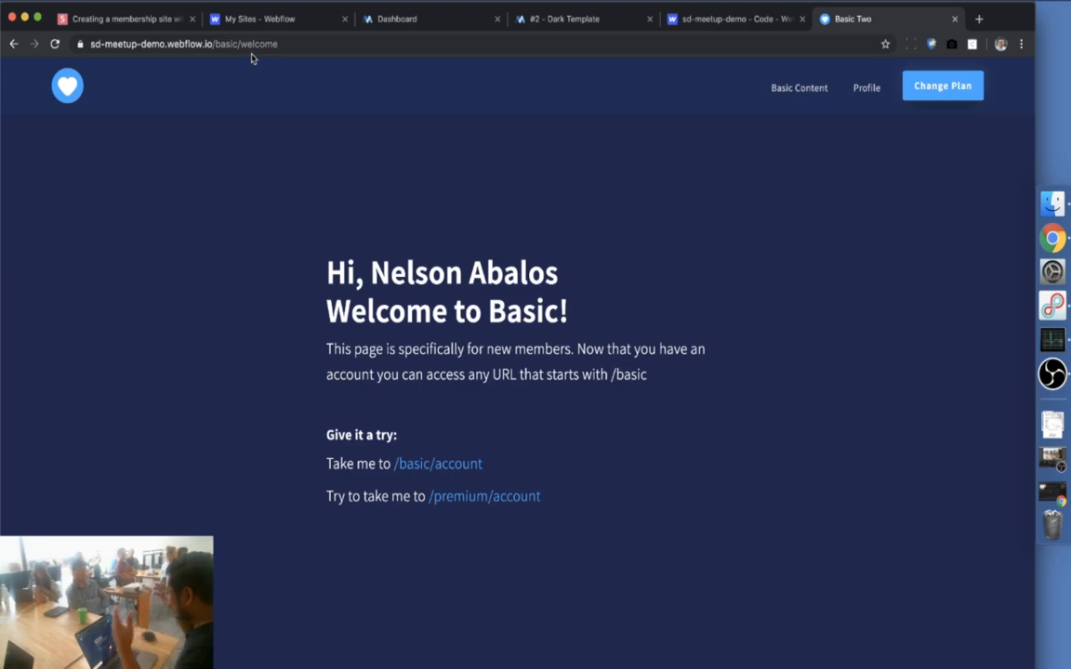
Create a MemberStack membership named ALL THE THINGS priced 1000.00, billed weekly
{"action": "left_click", "coordinate": [459, 20]}
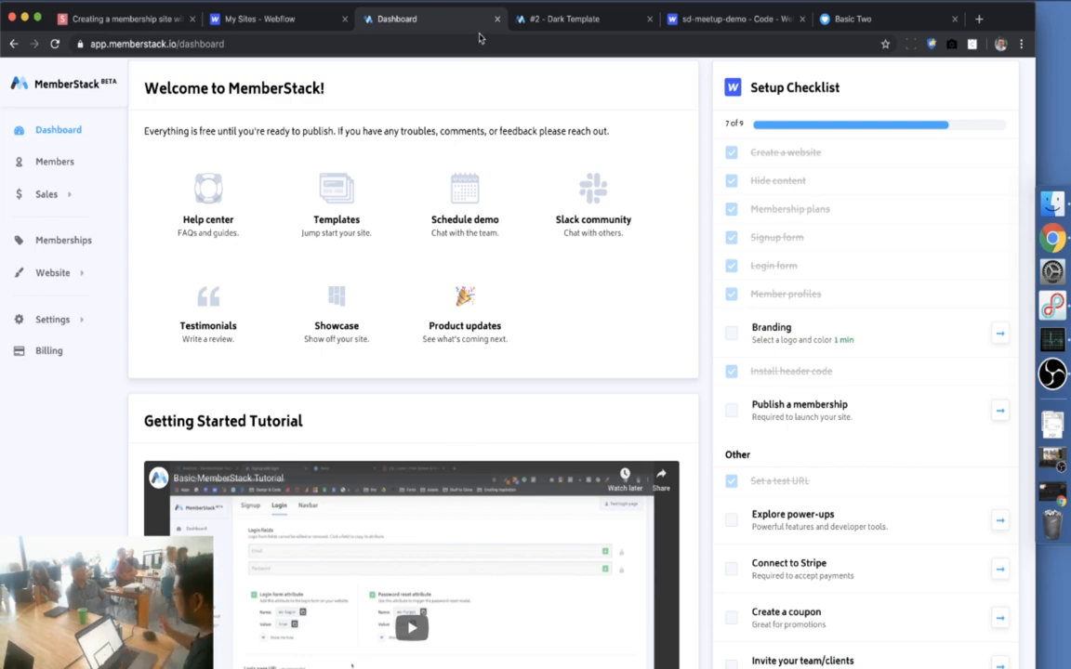
{"action": "left_click", "coordinate": [65, 243]}
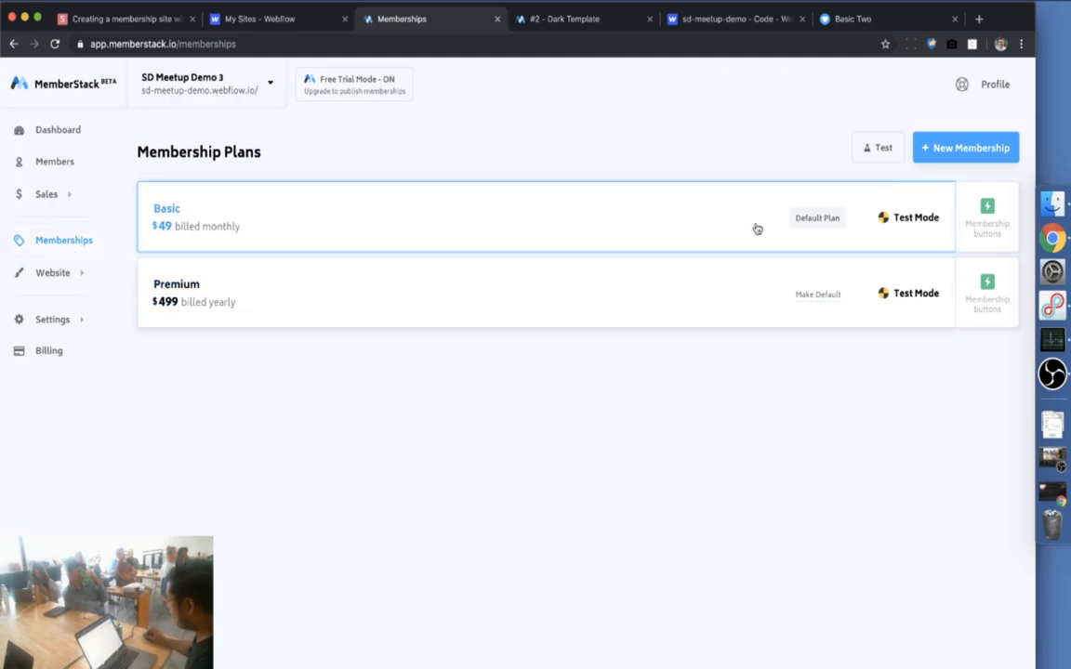
{"action": "left_click", "coordinate": [948, 150]}
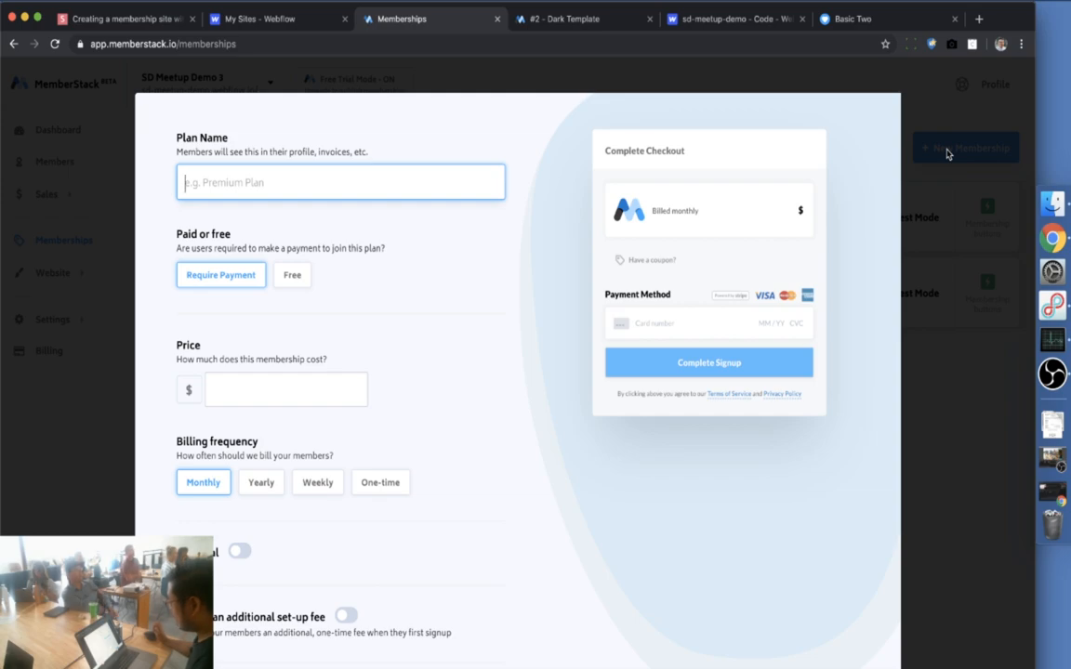
{"action": "scroll", "coordinate": [720, 441], "scroll_direction": "down", "scroll_amount": 1}
{"action": "scroll", "coordinate": [721, 441], "scroll_direction": "down", "scroll_amount": 3}
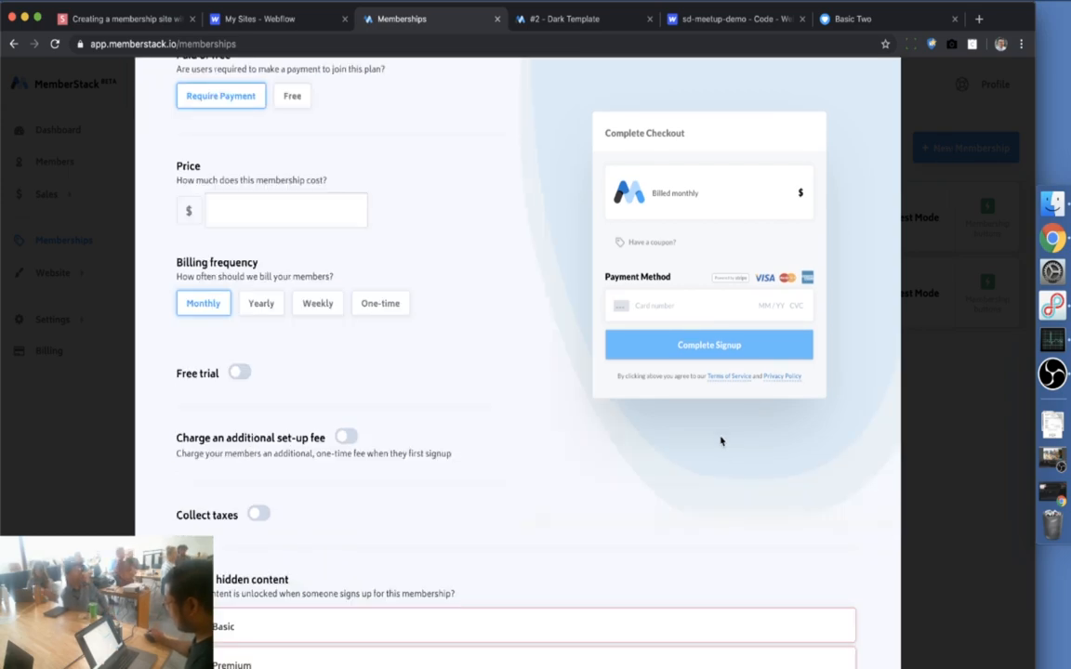
{"action": "scroll", "coordinate": [720, 441], "scroll_direction": "up", "scroll_amount": 4}
{"action": "type", "text": "ALL THE THINGS"}
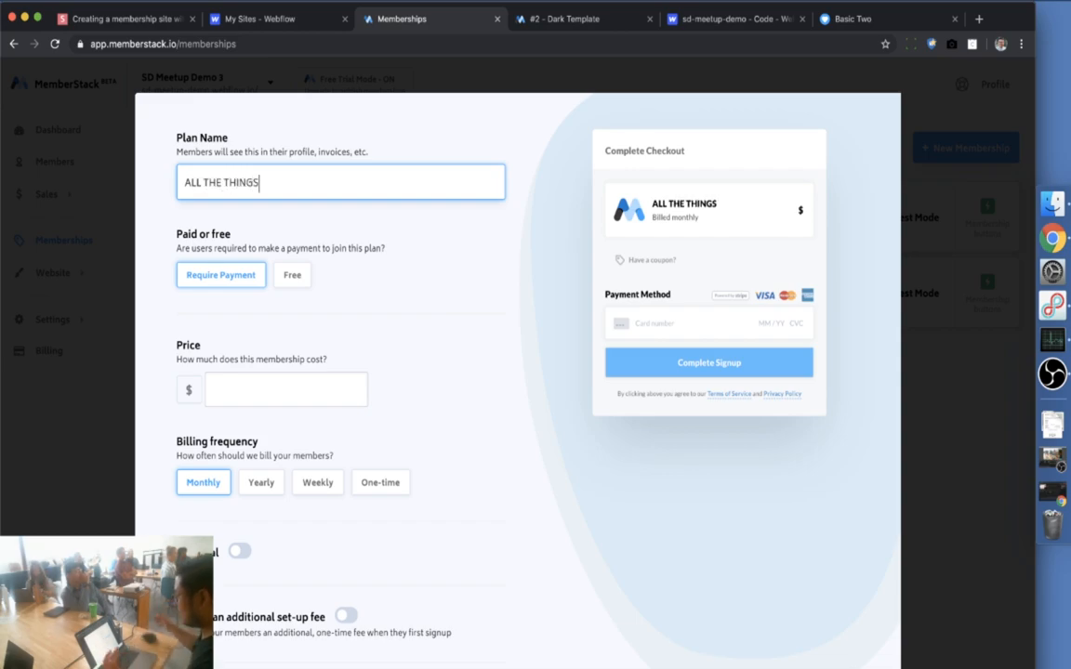
{"action": "left_click", "coordinate": [288, 399]}
{"action": "type", "text": "1000.00"}
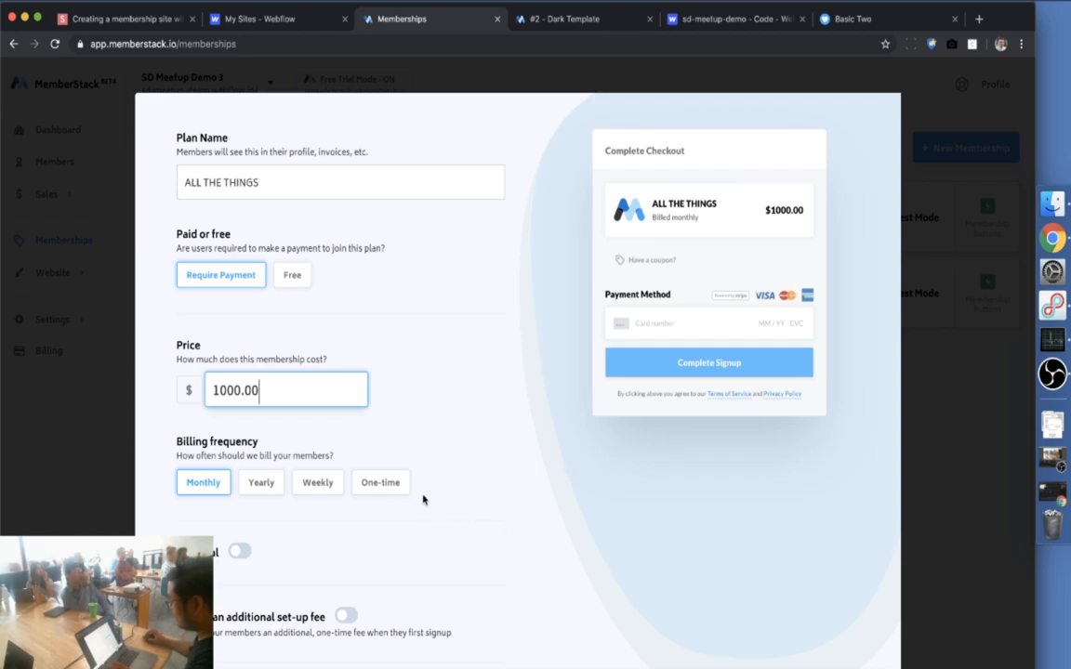
{"action": "left_click", "coordinate": [340, 485]}
Enable a one-time set-up fee of 100.00 named 'Why not'
{"action": "scroll", "coordinate": [494, 499], "scroll_direction": "down", "scroll_amount": 3}
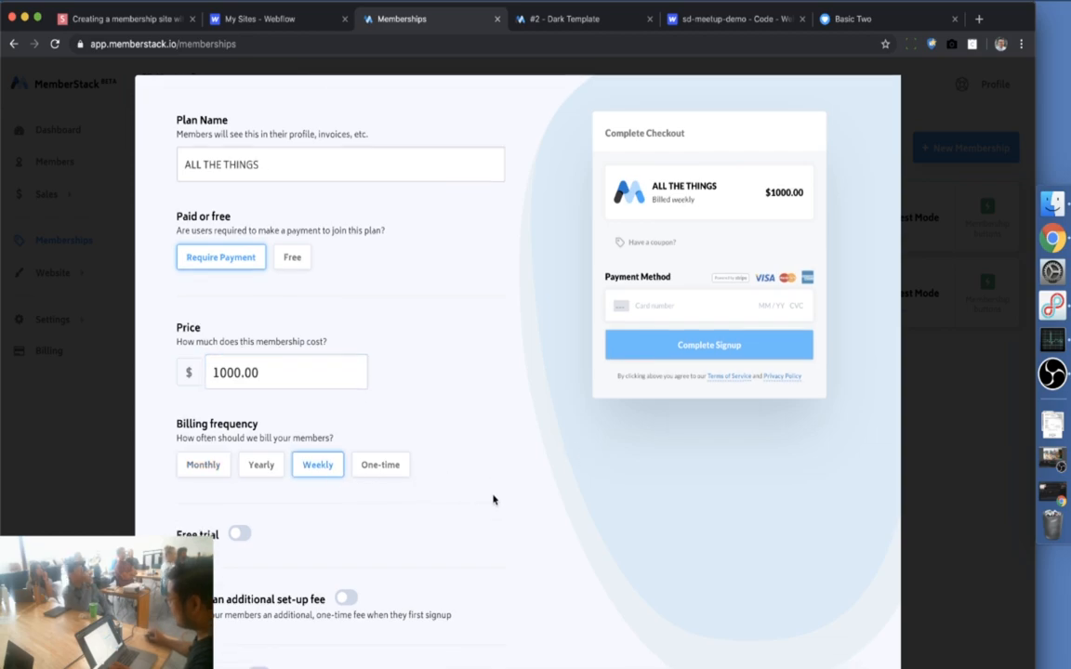
{"action": "scroll", "coordinate": [493, 499], "scroll_direction": "down", "scroll_amount": 5}
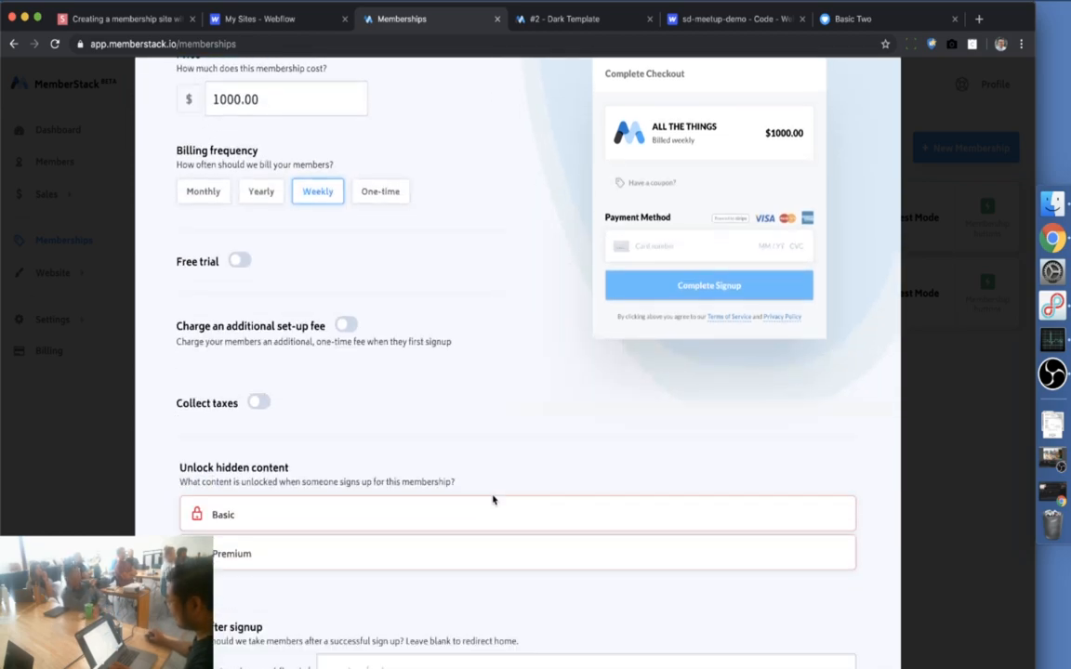
{"action": "left_click", "coordinate": [346, 289]}
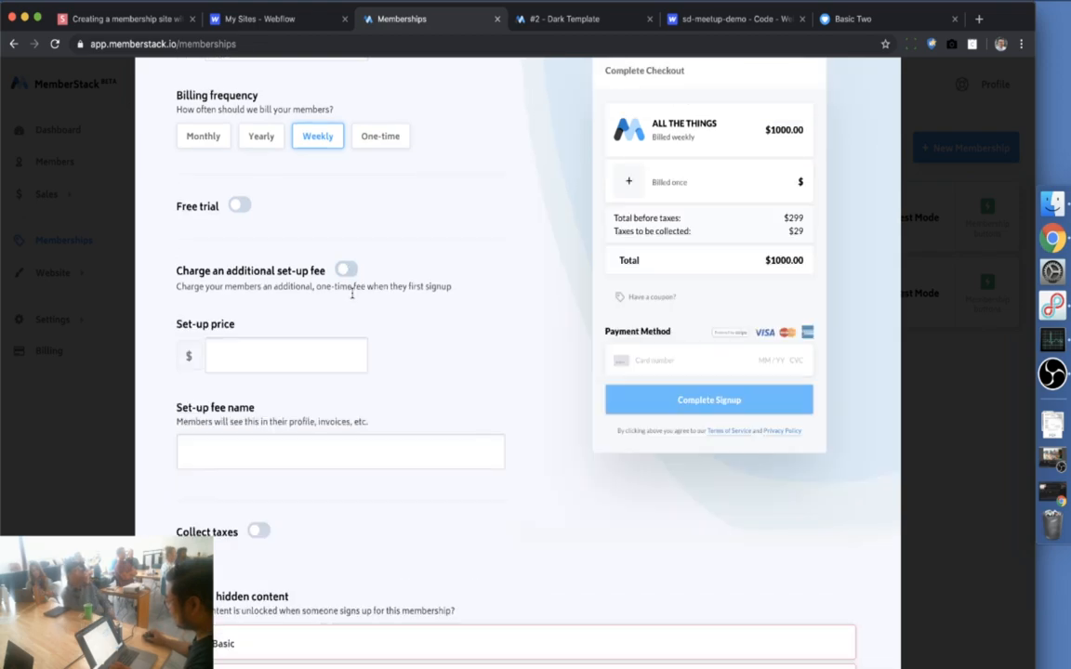
{"action": "left_click", "coordinate": [305, 350]}
{"action": "type", "text": "100."}
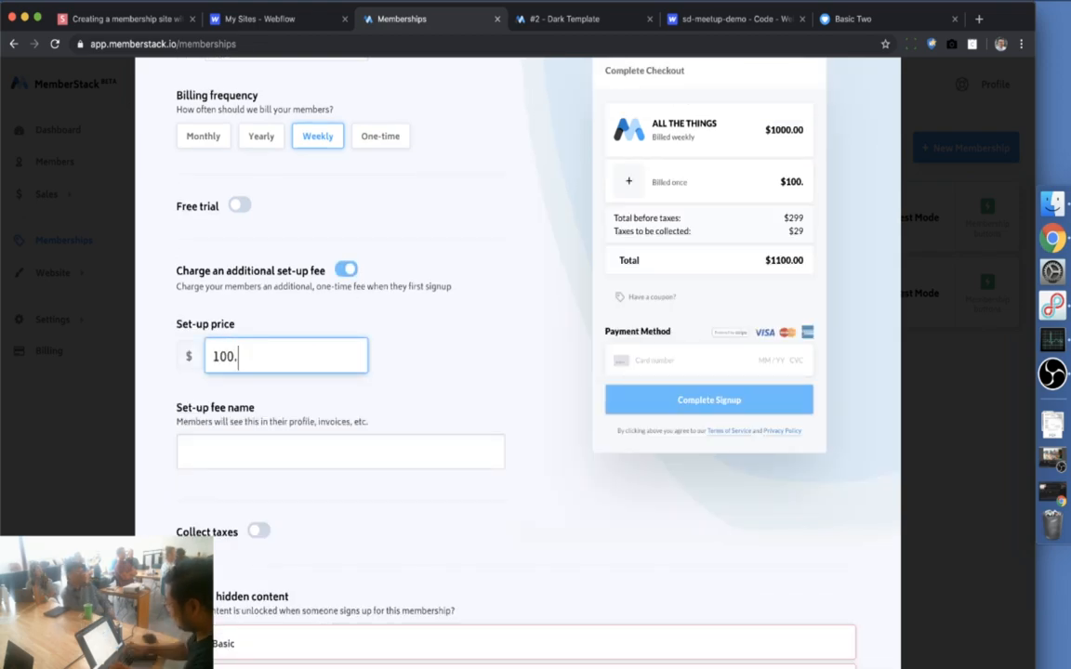
{"action": "left_click", "coordinate": [332, 449]}
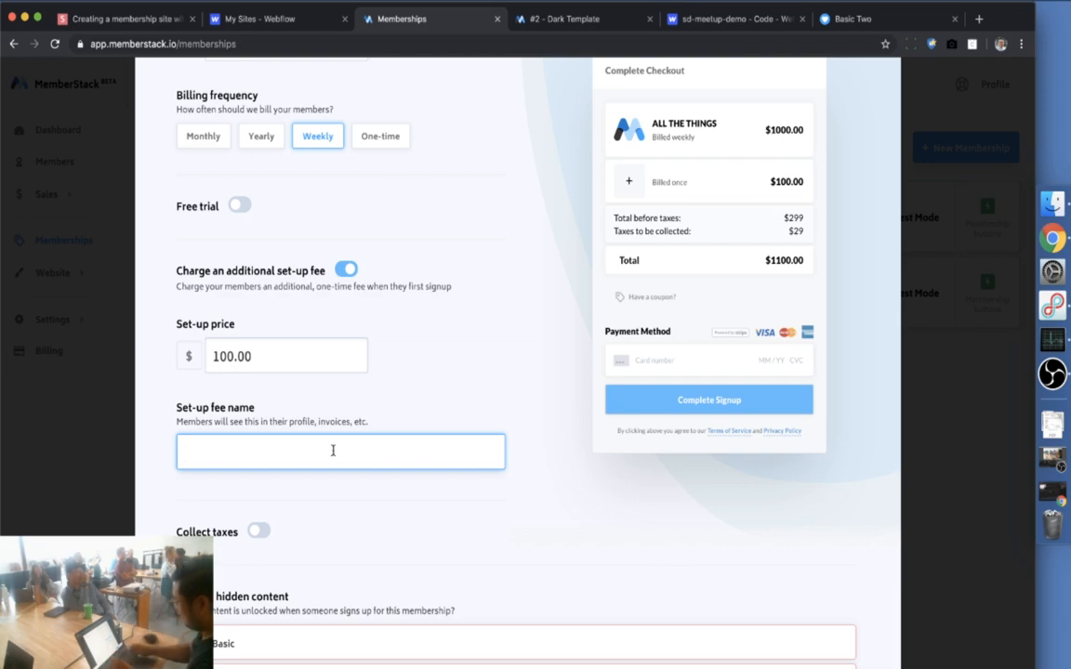
{"action": "type", "text": "Why not"}
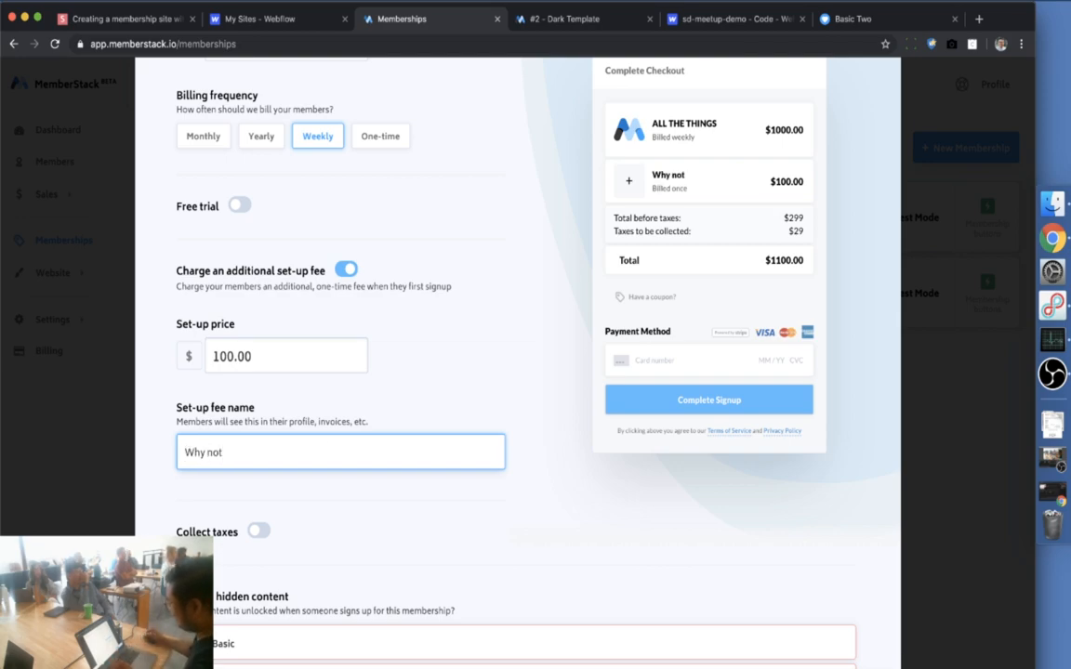
{"action": "scroll", "coordinate": [531, 508], "scroll_direction": "up", "scroll_amount": 1}
{"action": "scroll", "coordinate": [531, 507], "scroll_direction": "up", "scroll_amount": 1}
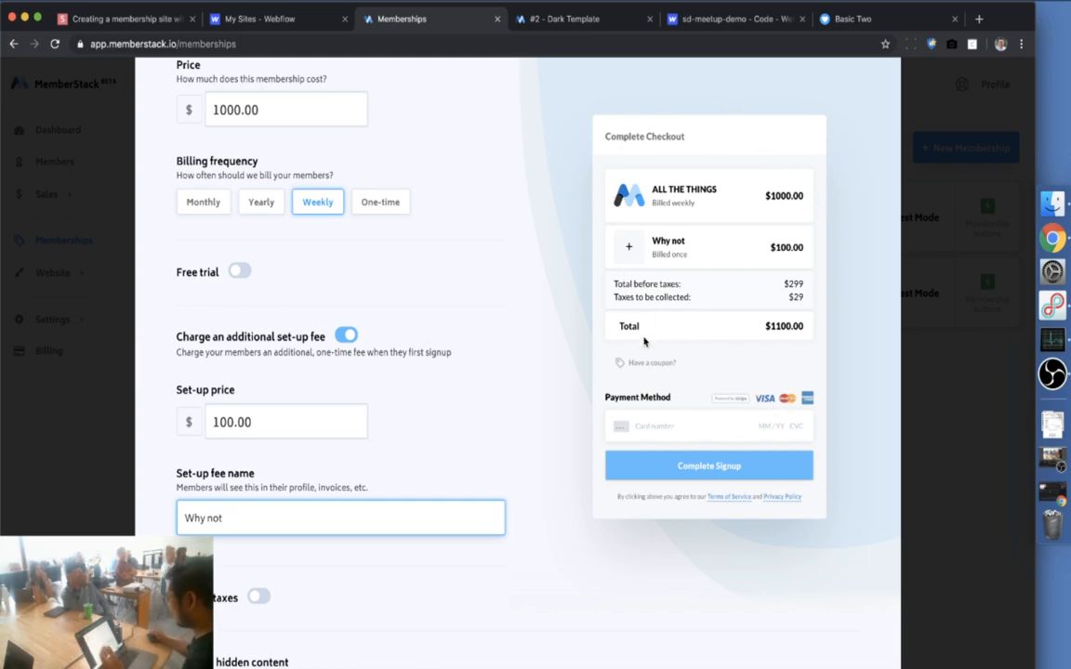
{"action": "scroll", "coordinate": [481, 426], "scroll_direction": "down", "scroll_amount": 7}
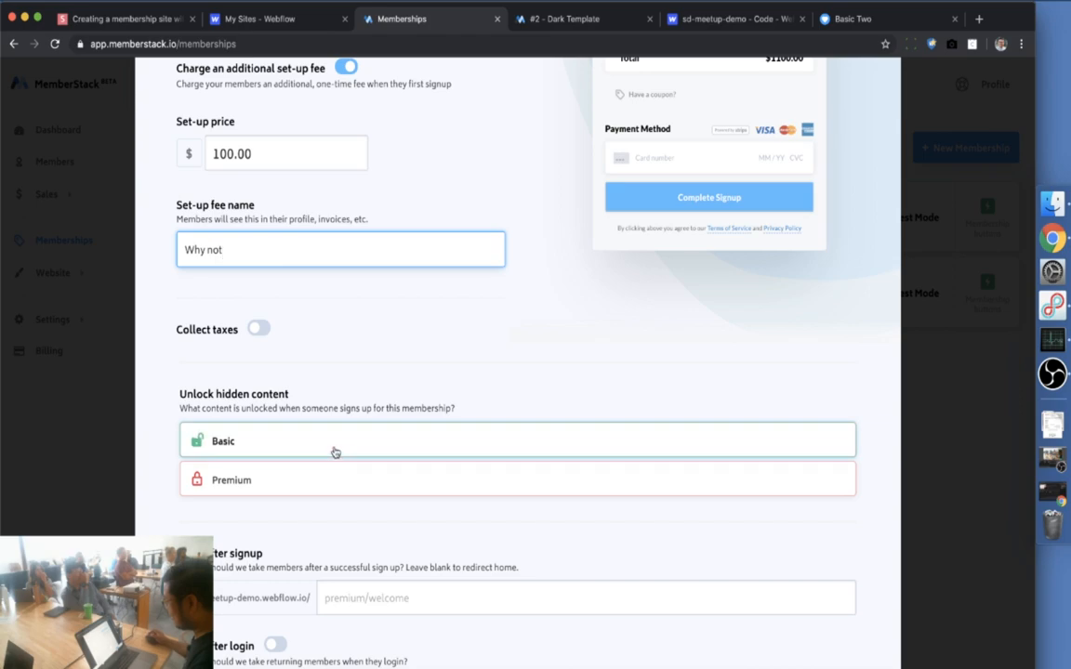
Give the plan Premium content access and redirect new signups to premium/welcome
{"action": "left_click", "coordinate": [286, 480]}
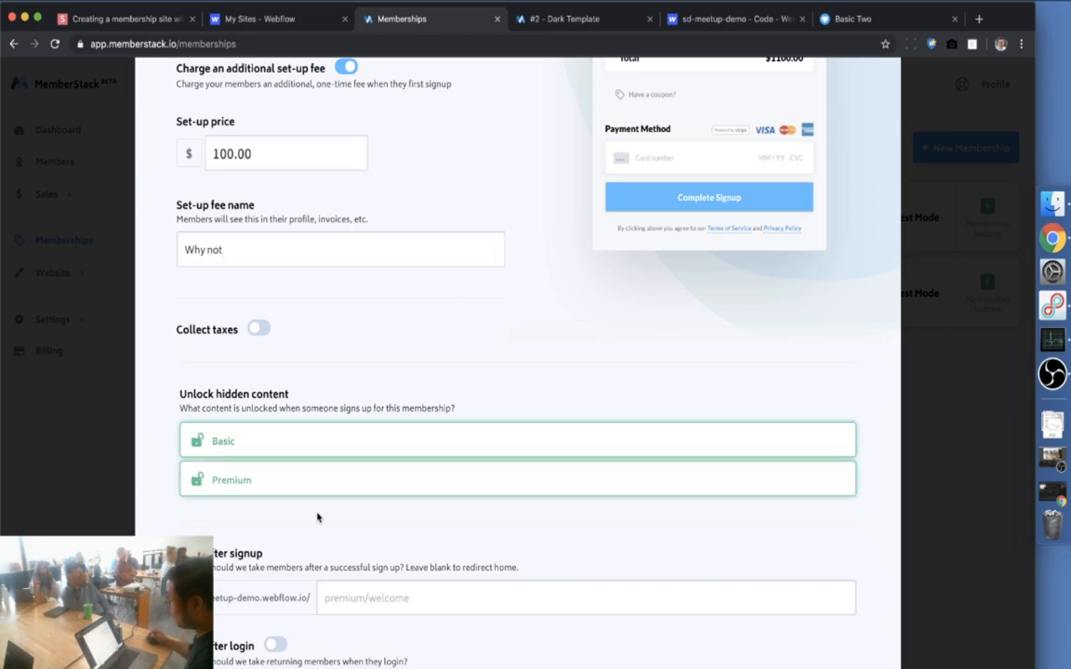
{"action": "scroll", "coordinate": [317, 516], "scroll_direction": "down", "scroll_amount": 1}
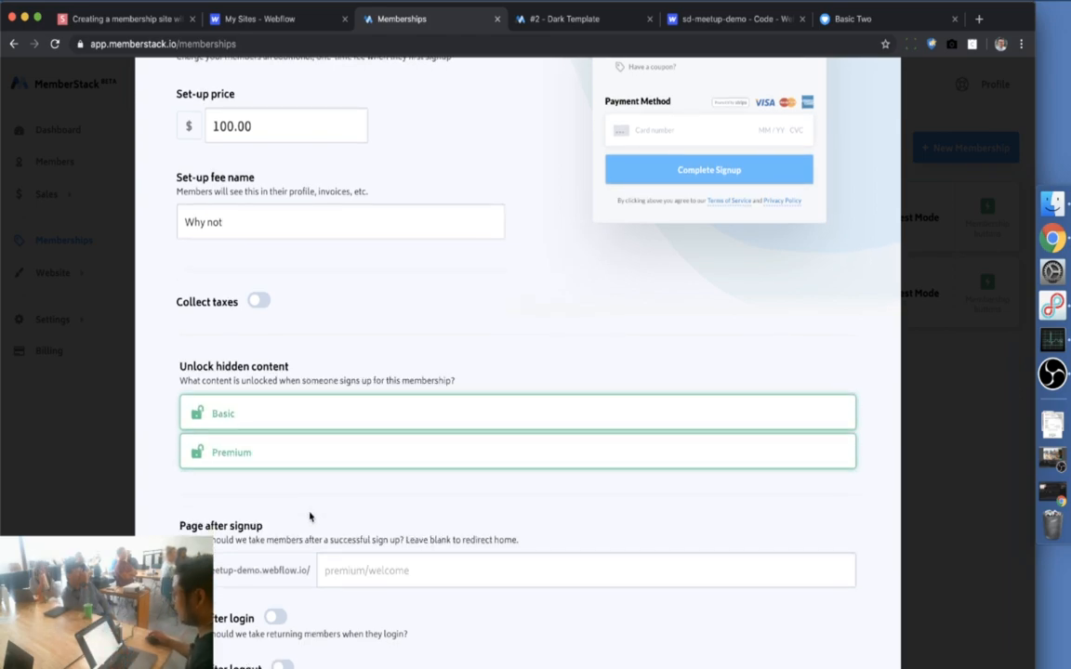
{"action": "scroll", "coordinate": [426, 513], "scroll_direction": "down", "scroll_amount": 2}
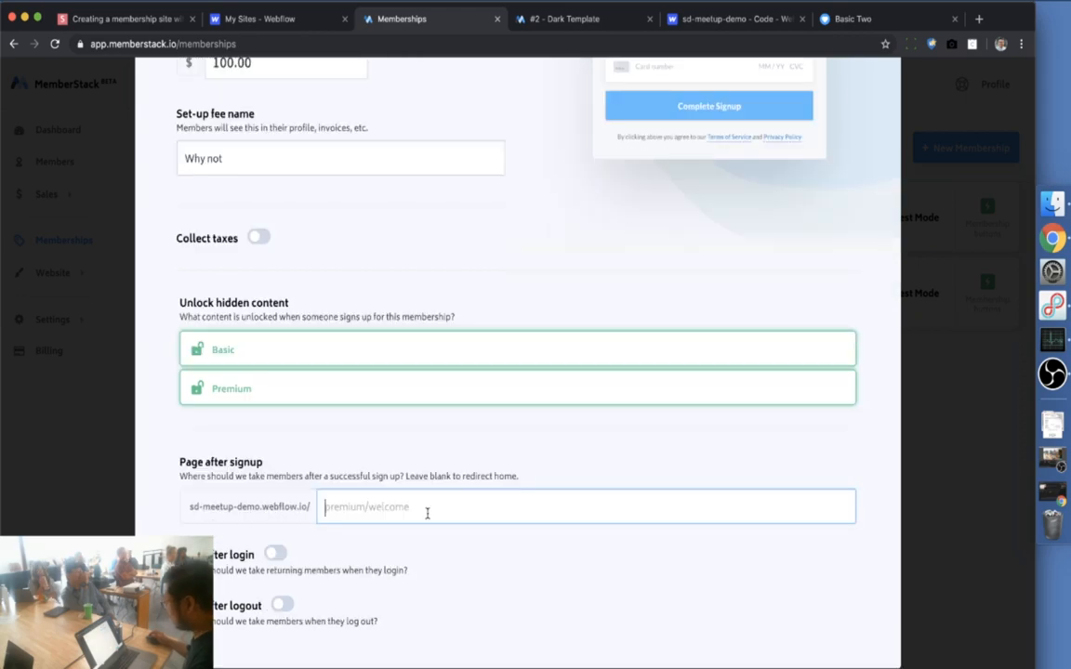
{"action": "left_click", "coordinate": [426, 513]}
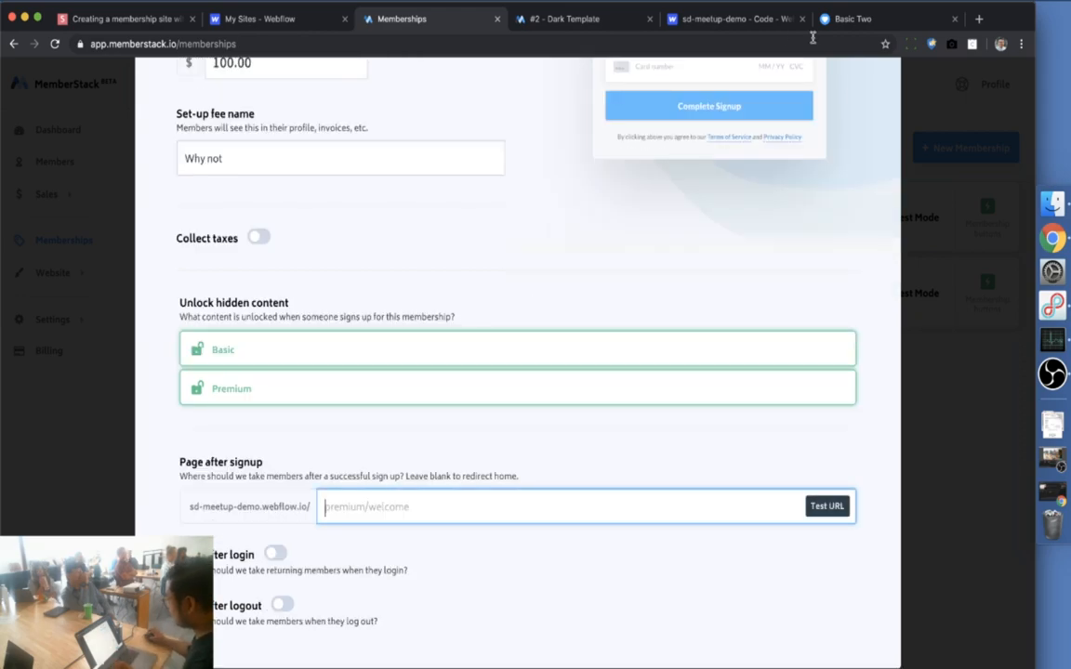
{"action": "type", "text": "premium"}
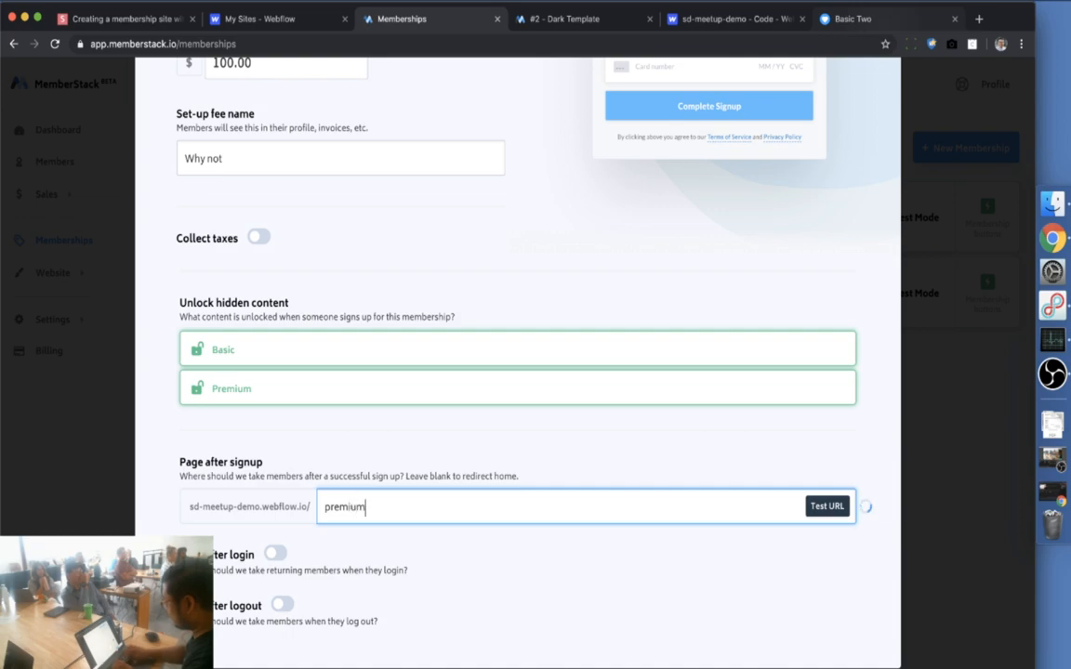
{"action": "type", "text": "/"}
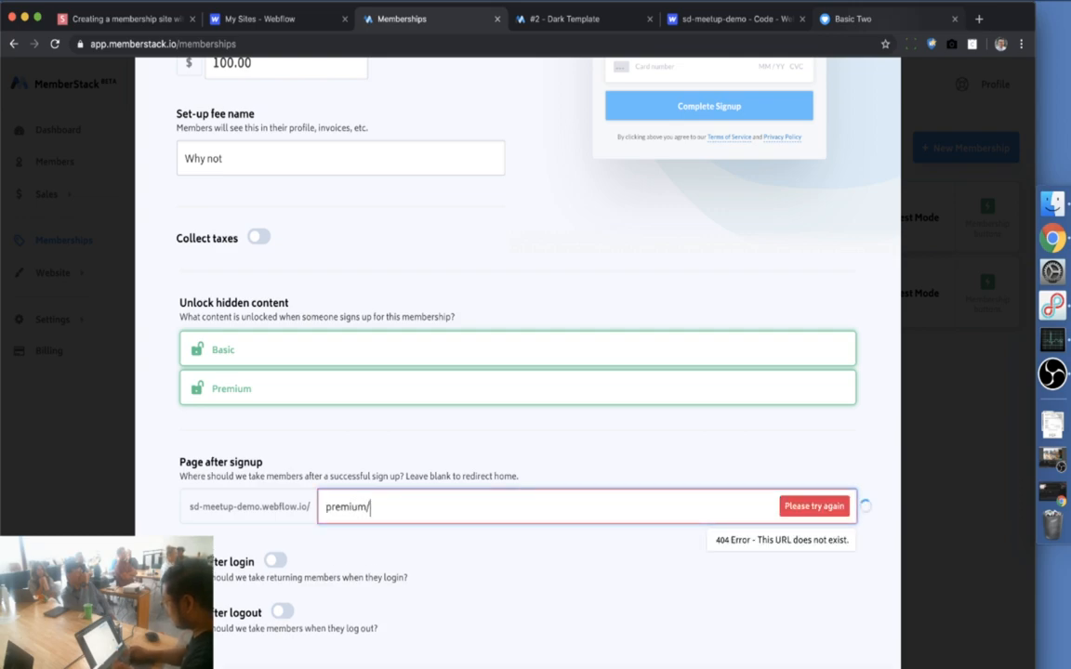
{"action": "type", "text": "welcome"}
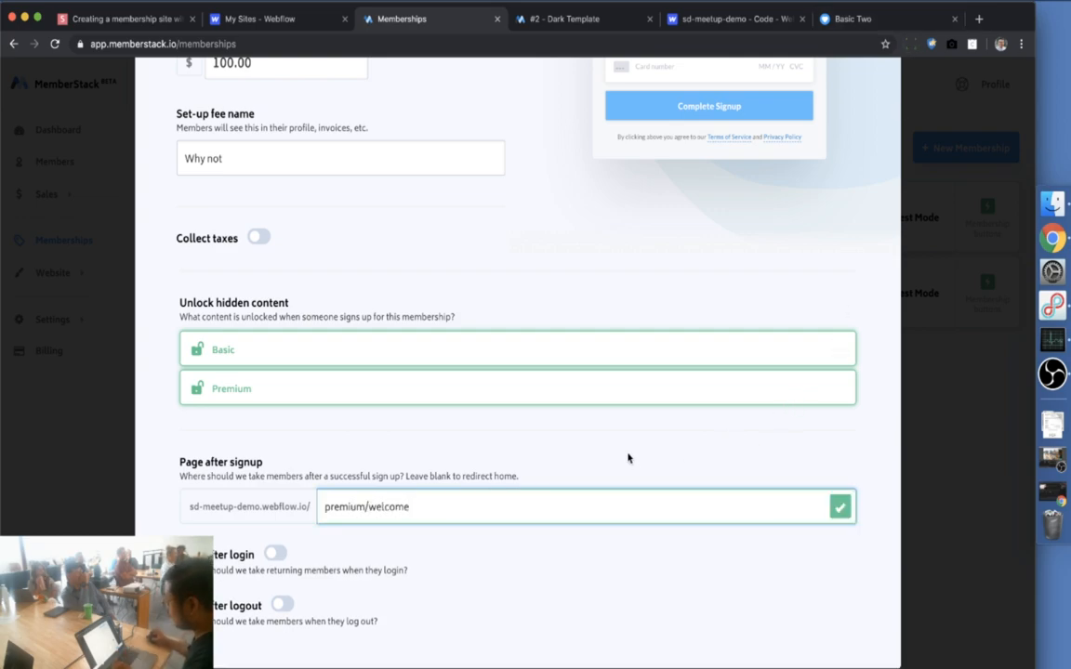
Redirect members to premium/welcome after login, save the plan, and reopen the sd-meetup-demo Designer
{"action": "scroll", "coordinate": [627, 468], "scroll_direction": "down", "scroll_amount": 1}
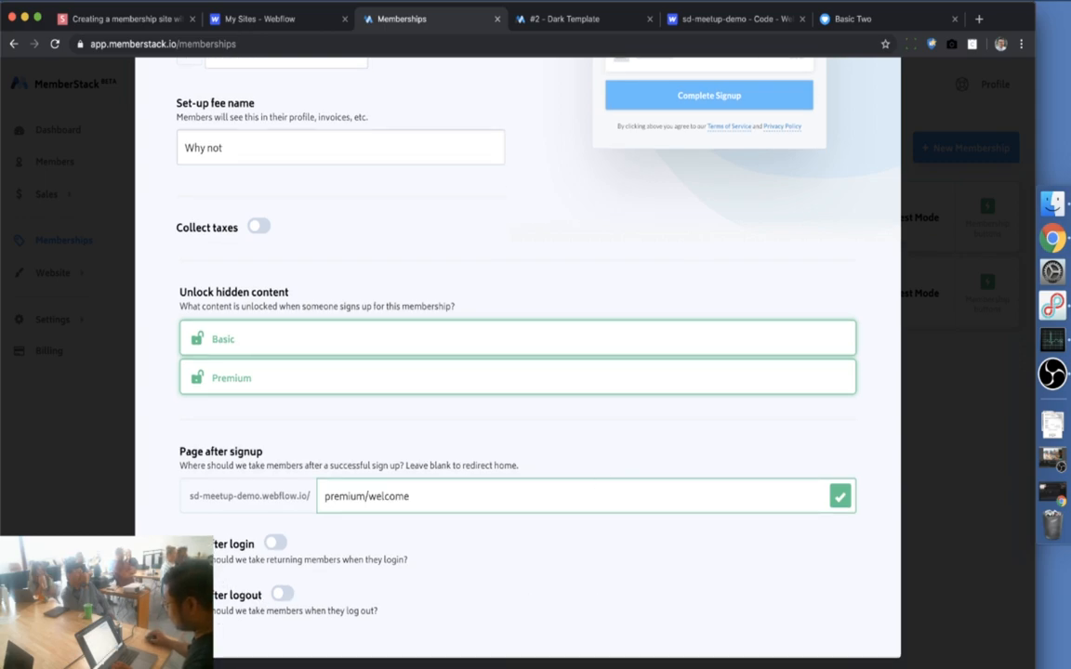
{"action": "left_click", "coordinate": [276, 544]}
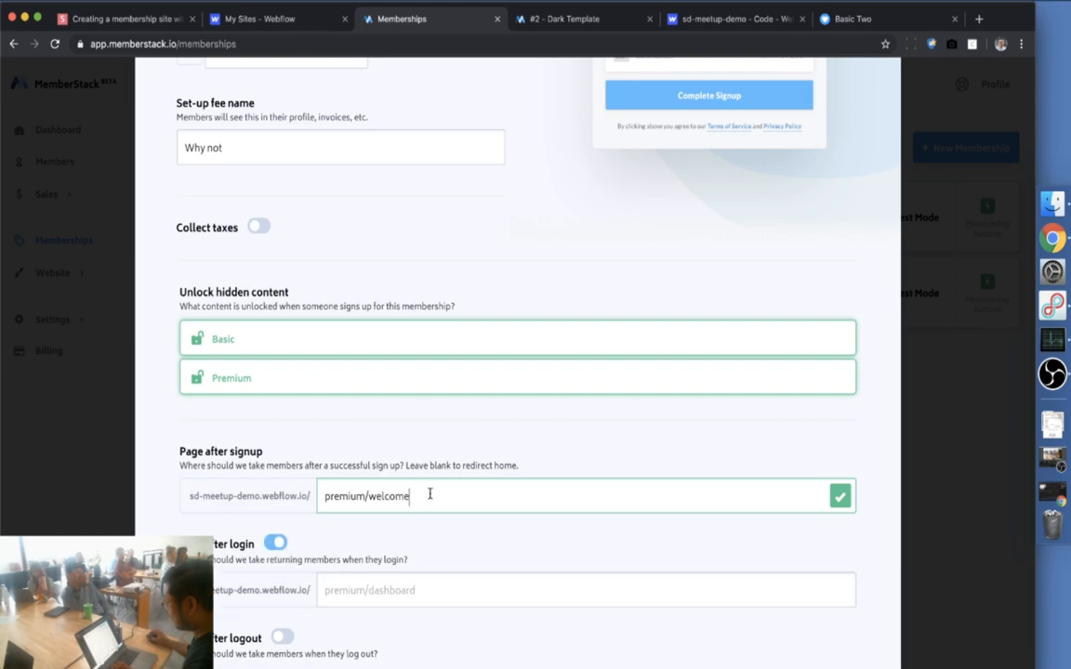
{"action": "key", "text": "ctrl+a"}
{"action": "key", "text": "ctrl+c"}
{"action": "left_click", "coordinate": [414, 581]}
{"action": "key", "text": "ctrl+v"}
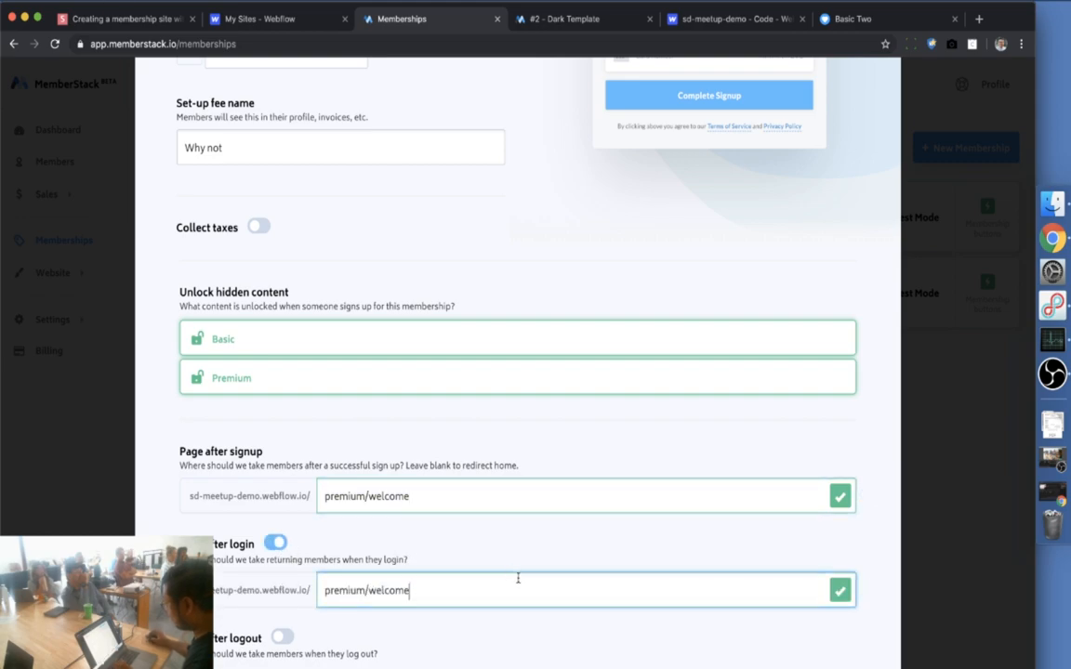
{"action": "scroll", "coordinate": [543, 598], "scroll_direction": "down", "scroll_amount": 1}
{"action": "key", "text": "BackSpace"}
{"action": "key", "text": "BackSpace"}
{"action": "key", "text": "BackSpace"}
{"action": "key", "text": "BackSpace"}
{"action": "key", "text": "BackSpace"}
{"action": "key", "text": "BackSpace"}
{"action": "key", "text": "BackSpace"}
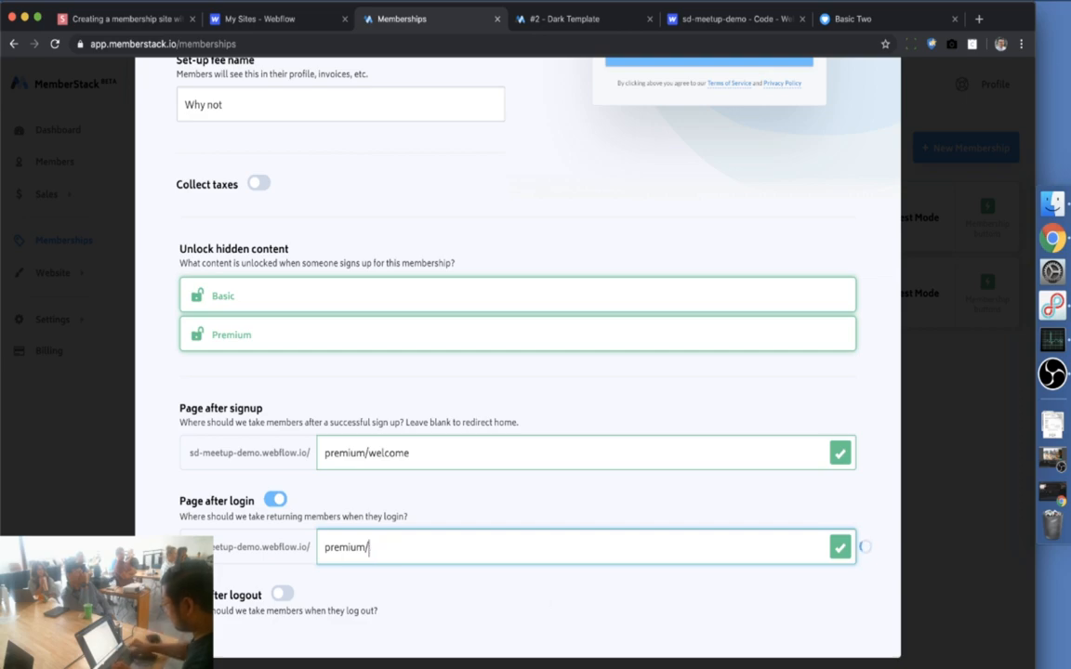
{"action": "key", "text": "BackSpace"}
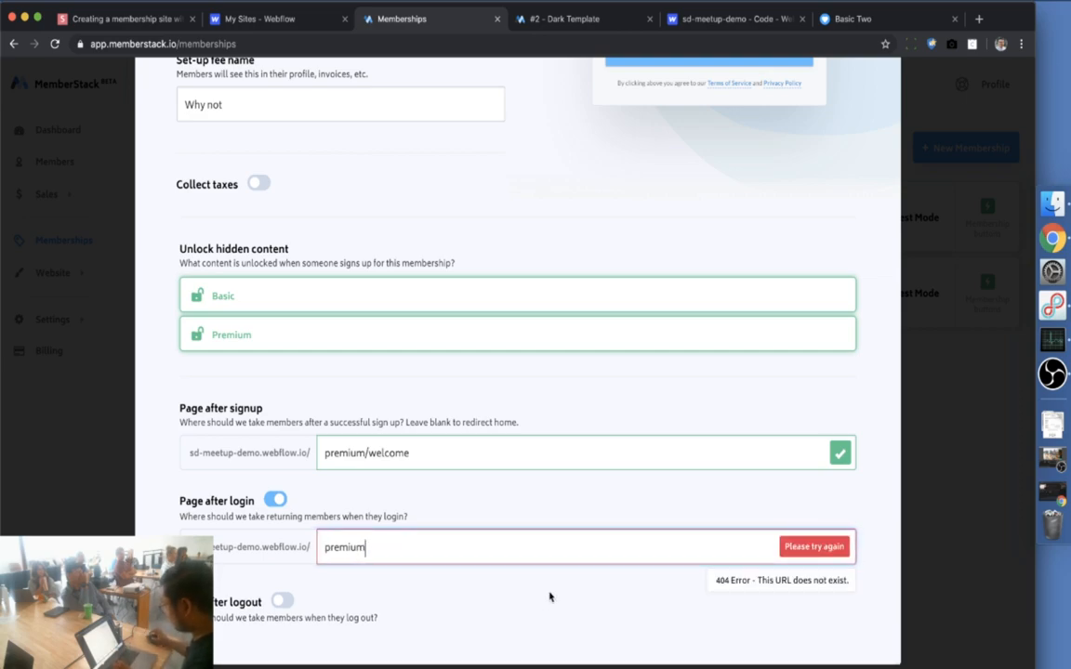
{"action": "key", "text": "super+a"}
{"action": "key", "text": "super+v"}
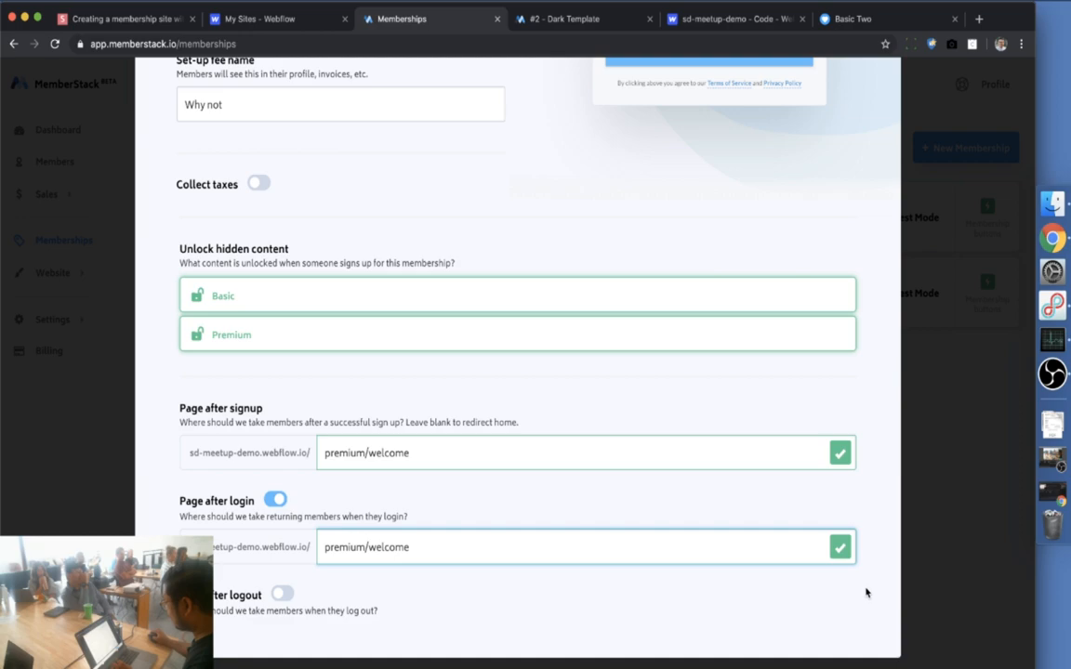
{"action": "key", "text": "Return"}
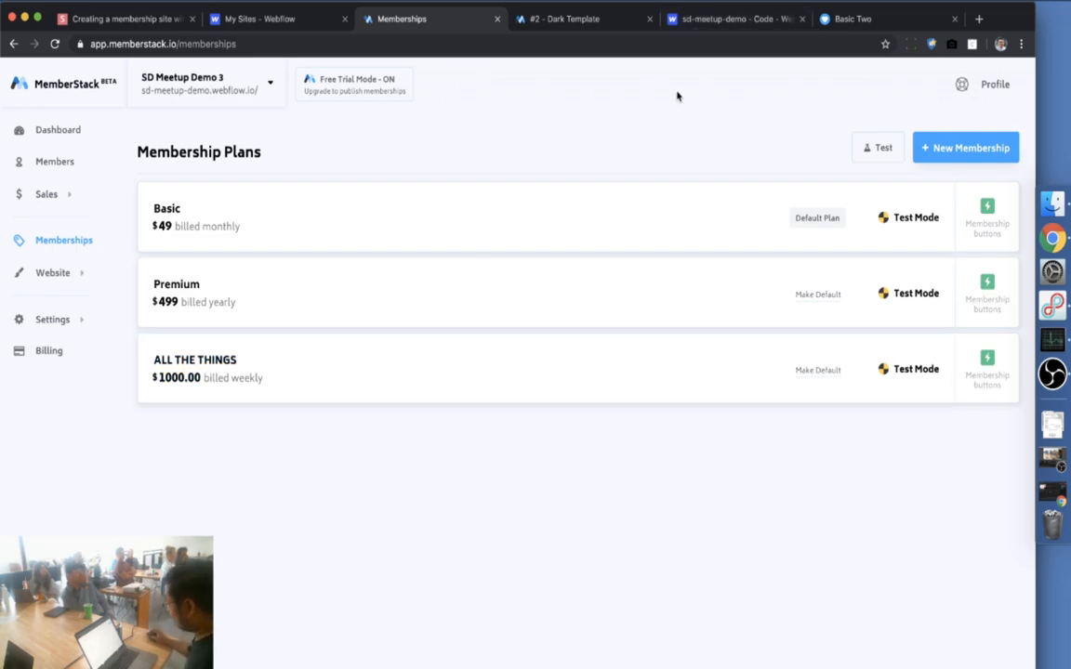
{"action": "left_click", "coordinate": [693, 19]}
{"action": "left_click", "coordinate": [695, 67]}
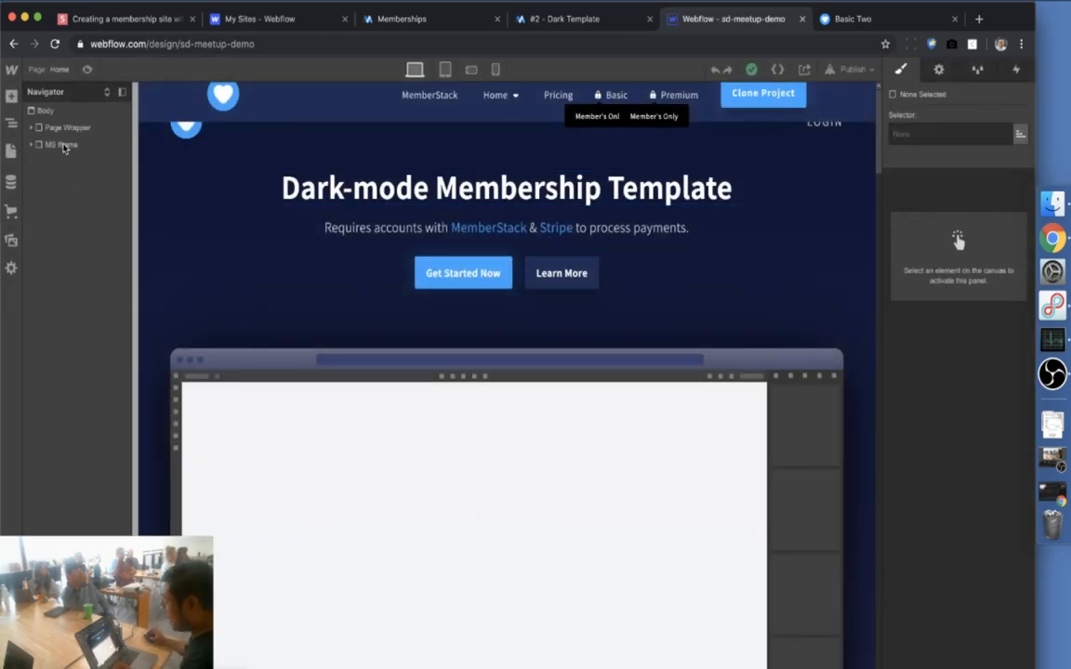
Create a new page folder named 'all the things' in the Pages panel
{"action": "left_click", "coordinate": [48, 69]}
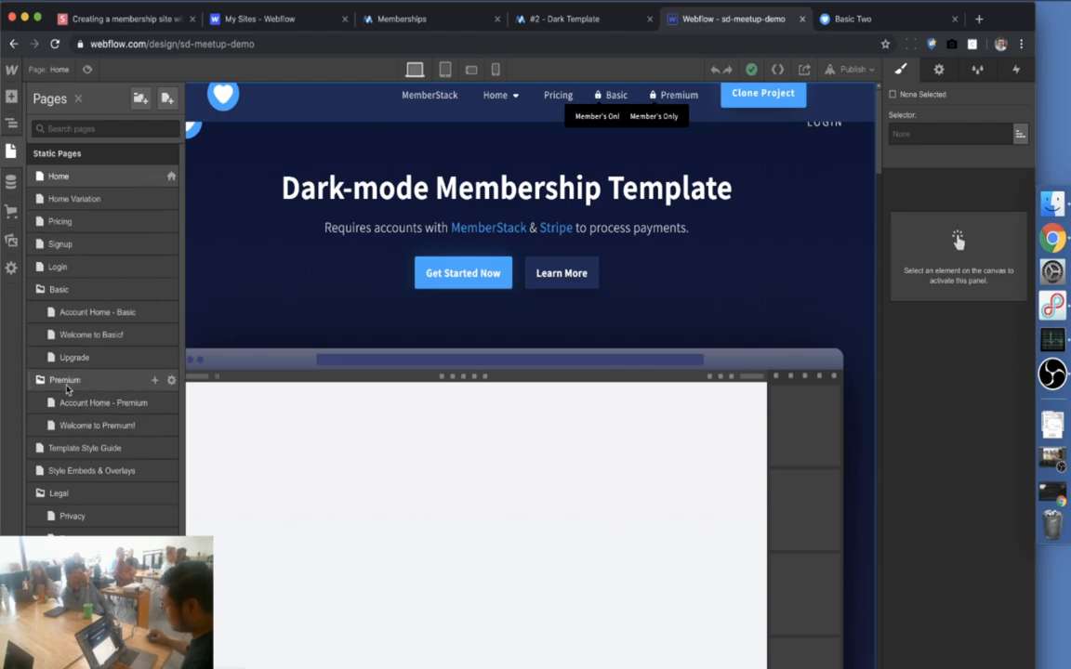
{"action": "left_click", "coordinate": [140, 97]}
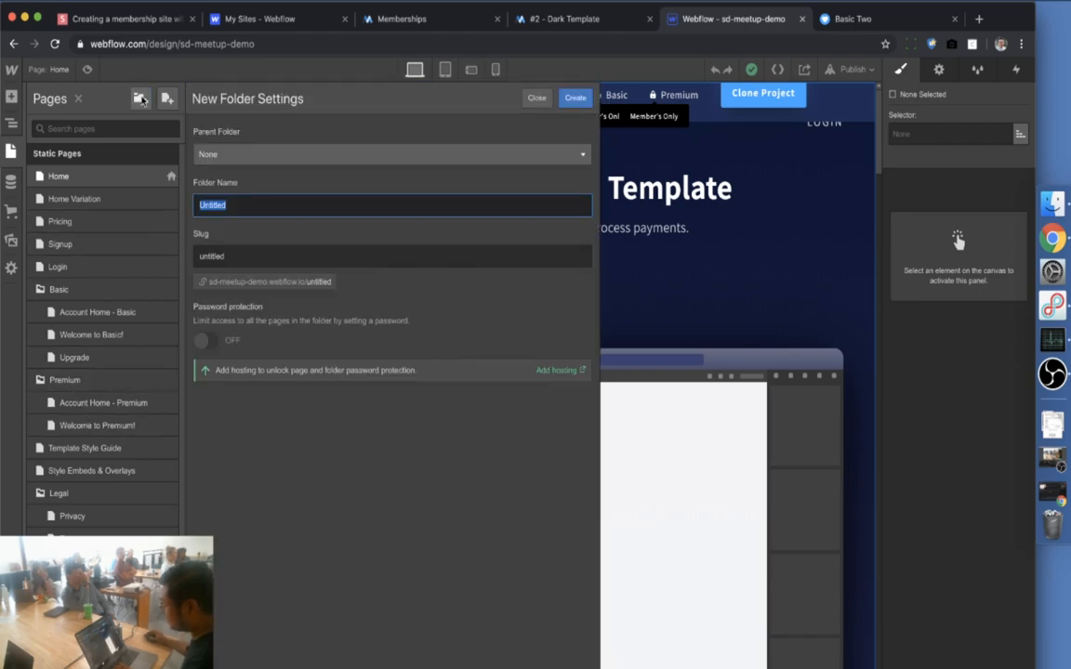
{"action": "type", "text": "all t"}
{"action": "key", "text": "BackSpace"}
{"action": "key", "text": "BackSpace"}
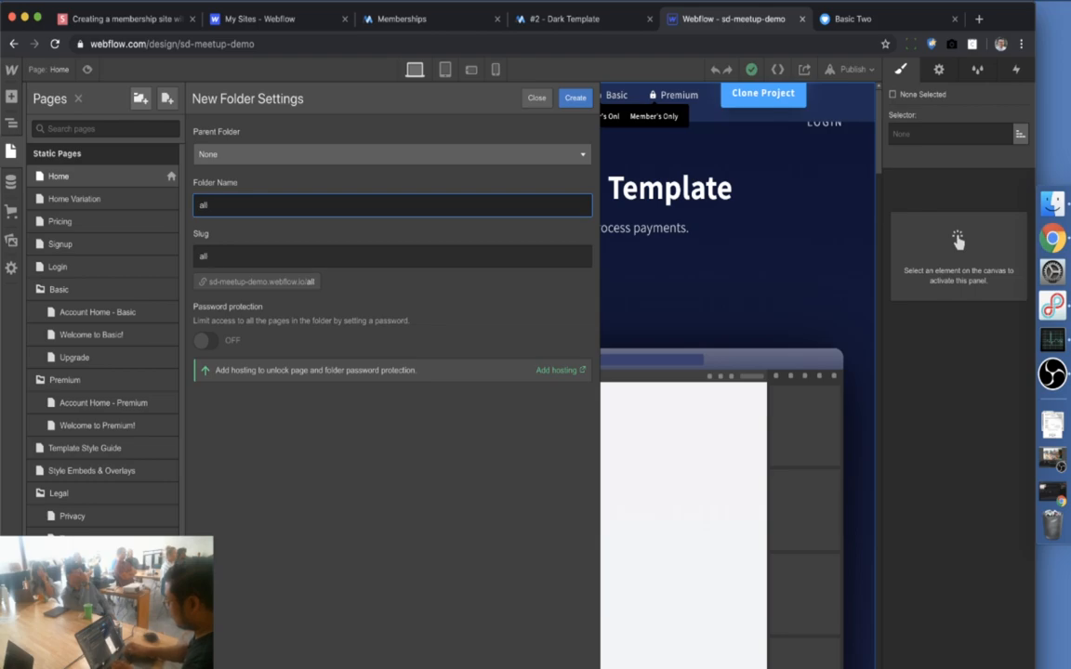
{"action": "type", "text": "l the things"}
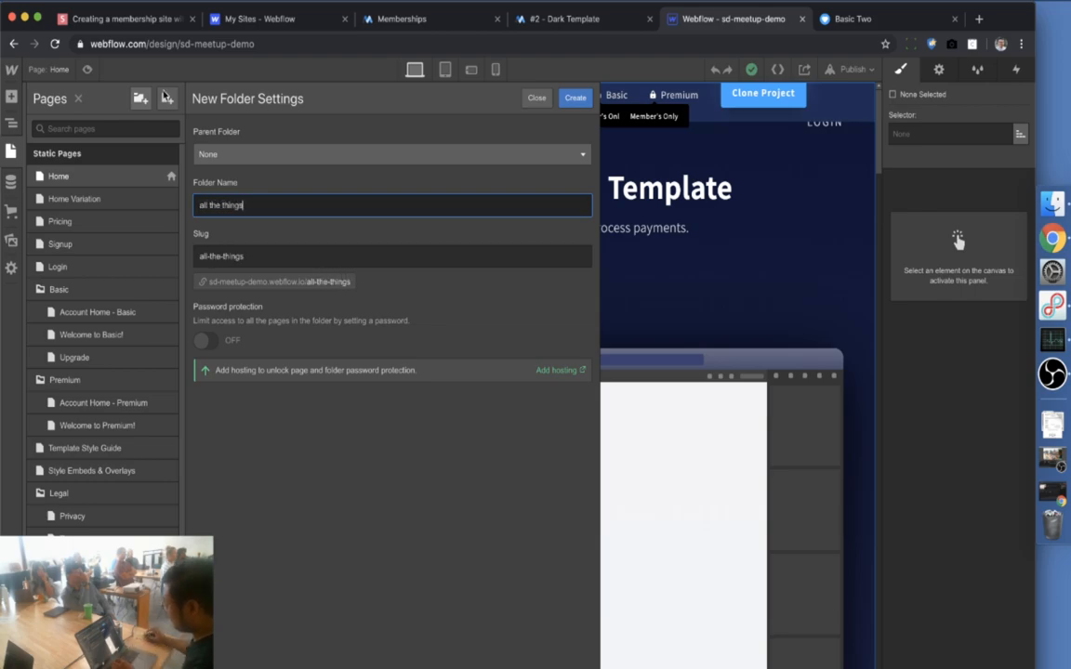
{"action": "left_click", "coordinate": [584, 99]}
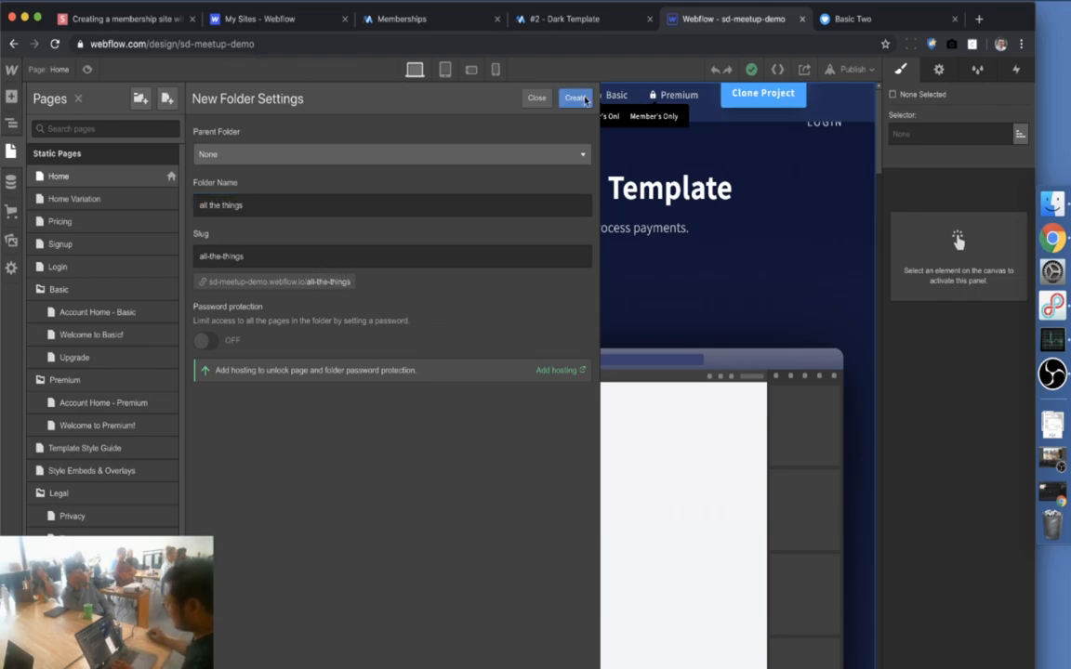
Move the all the things folder to the top level, just below Template Style Guide
{"action": "left_click_drag", "start_coordinate": [54, 551], "coordinate": [28, 434]}
{"action": "left_click", "coordinate": [644, 440]}
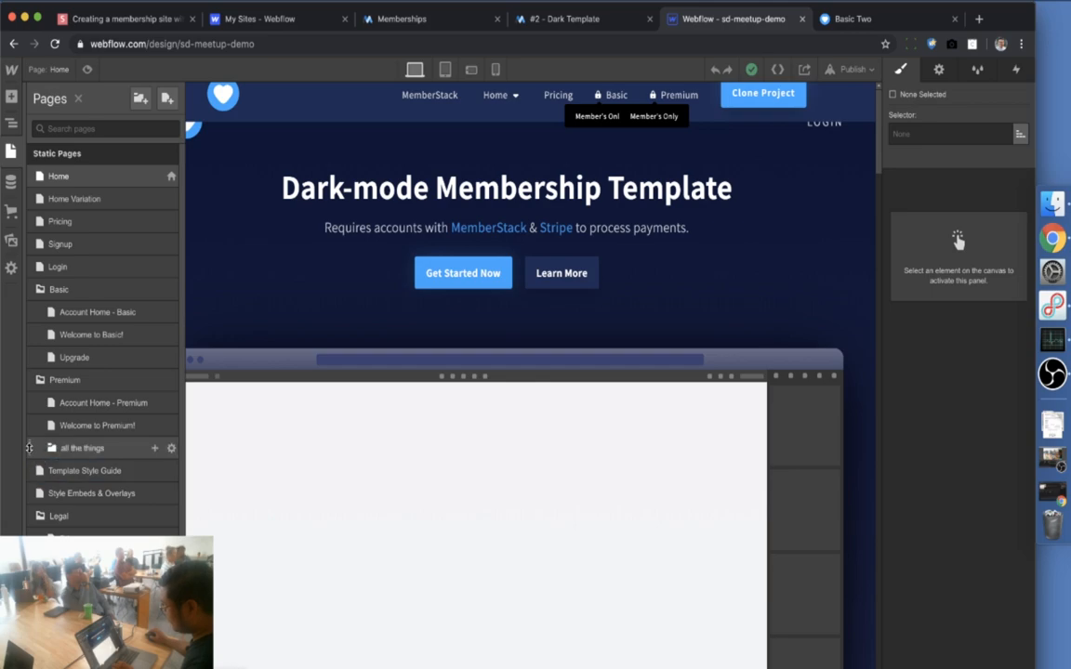
{"action": "left_click_drag", "start_coordinate": [29, 448], "coordinate": [35, 507]}
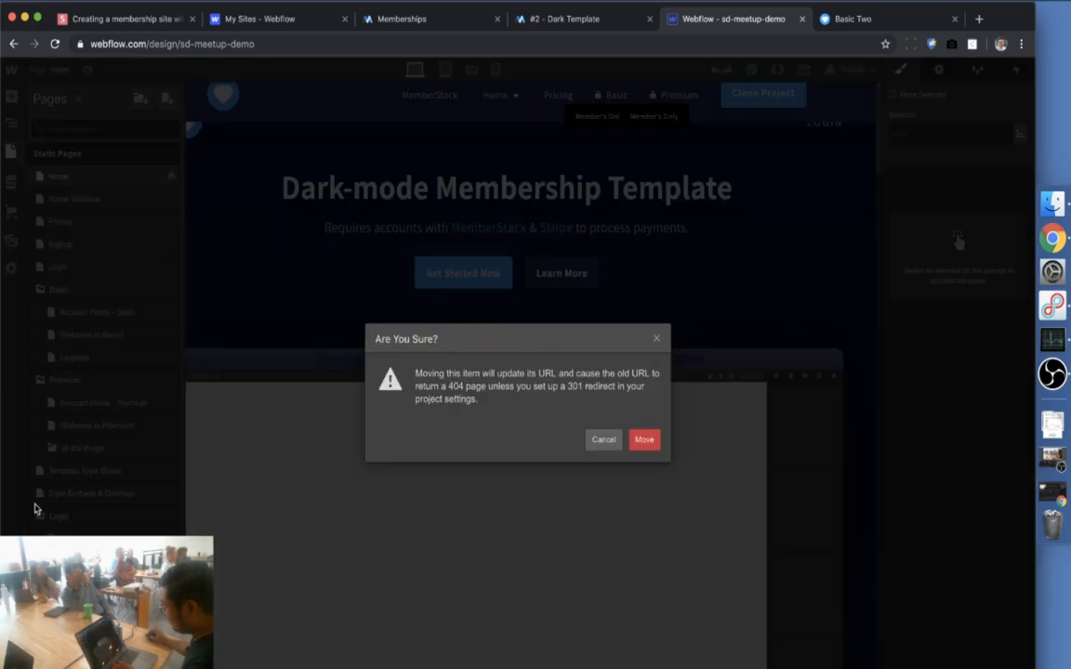
{"action": "left_click", "coordinate": [603, 442]}
{"action": "left_click_drag", "start_coordinate": [34, 448], "coordinate": [36, 502]}
{"action": "left_click", "coordinate": [653, 446]}
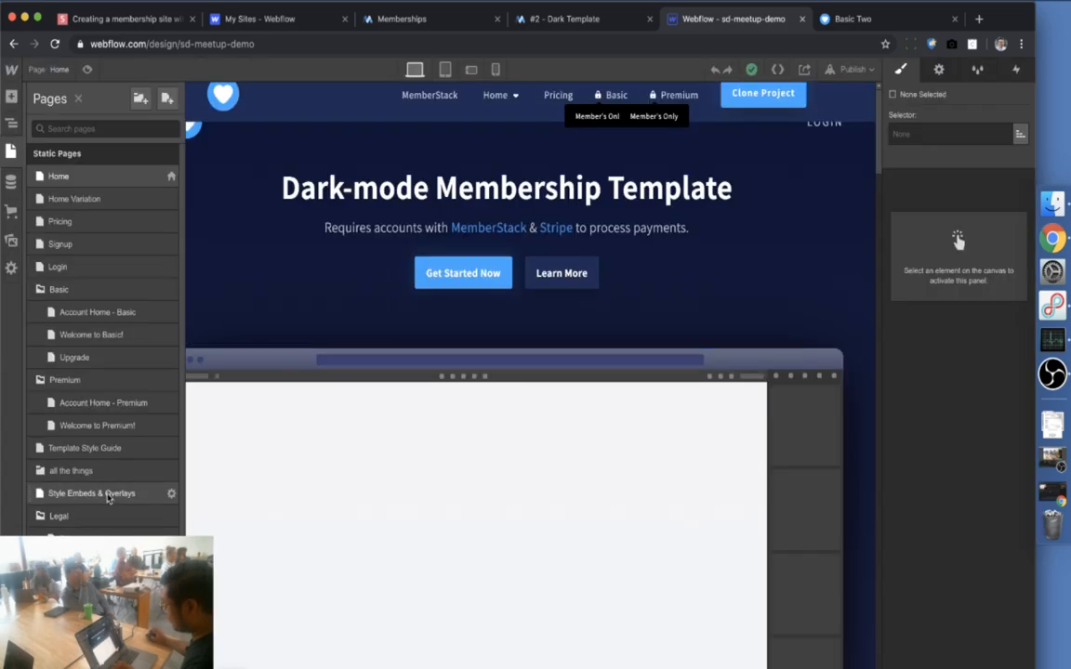
Duplicate Welcome to Premium! as 'Welcome to All the things' inside the all the things folder
{"action": "left_click", "coordinate": [171, 426]}
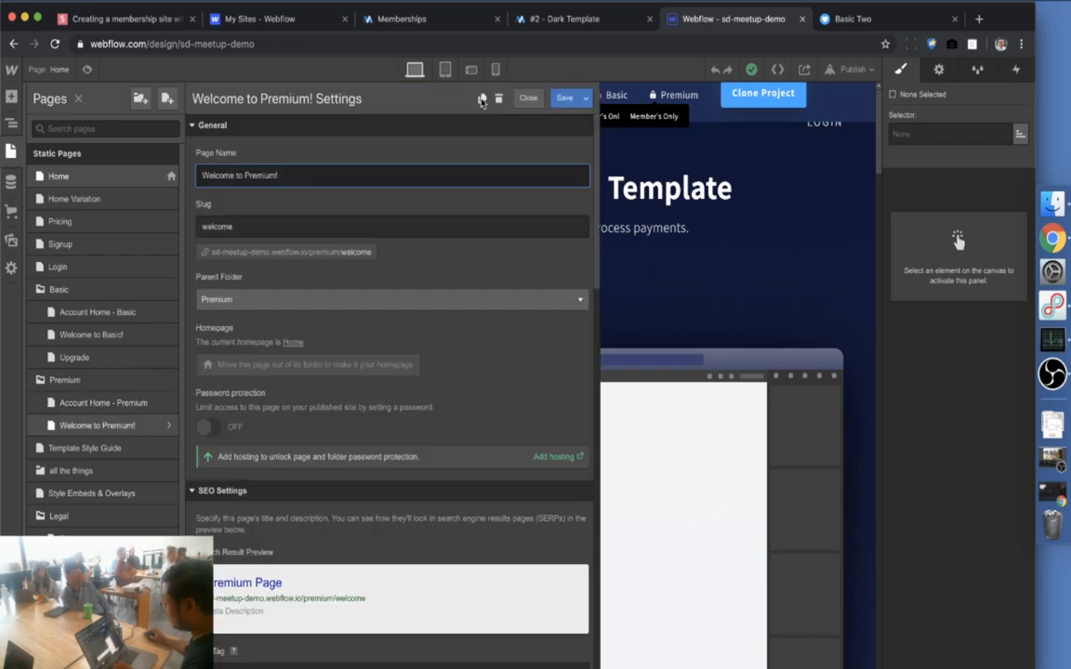
{"action": "left_click", "coordinate": [483, 101]}
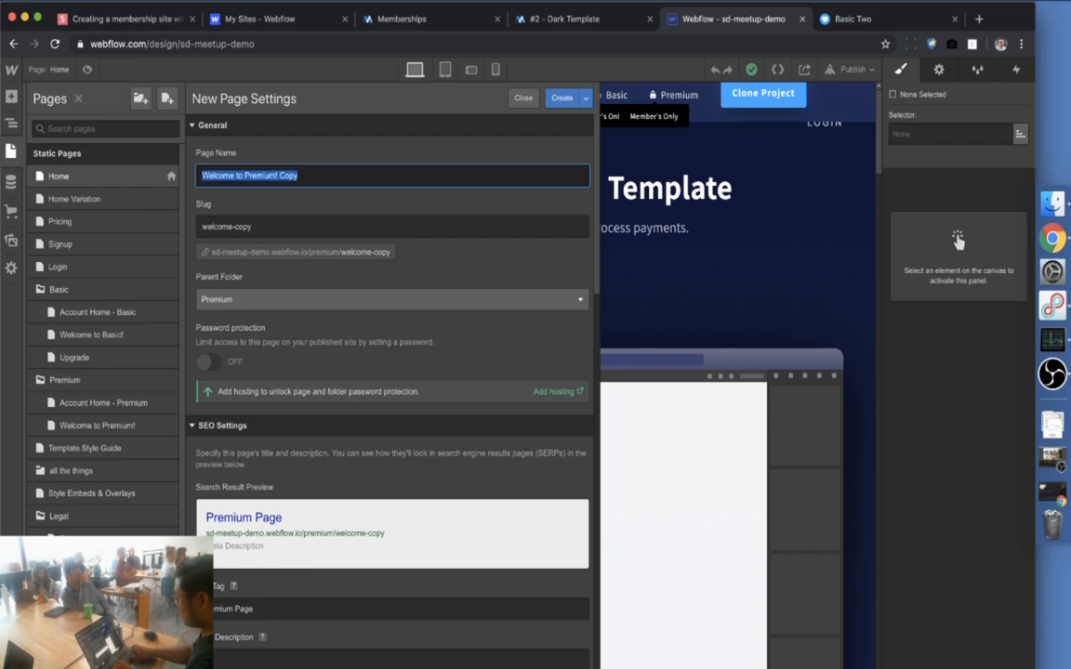
{"action": "type", "text": "Welcome to All the things"}
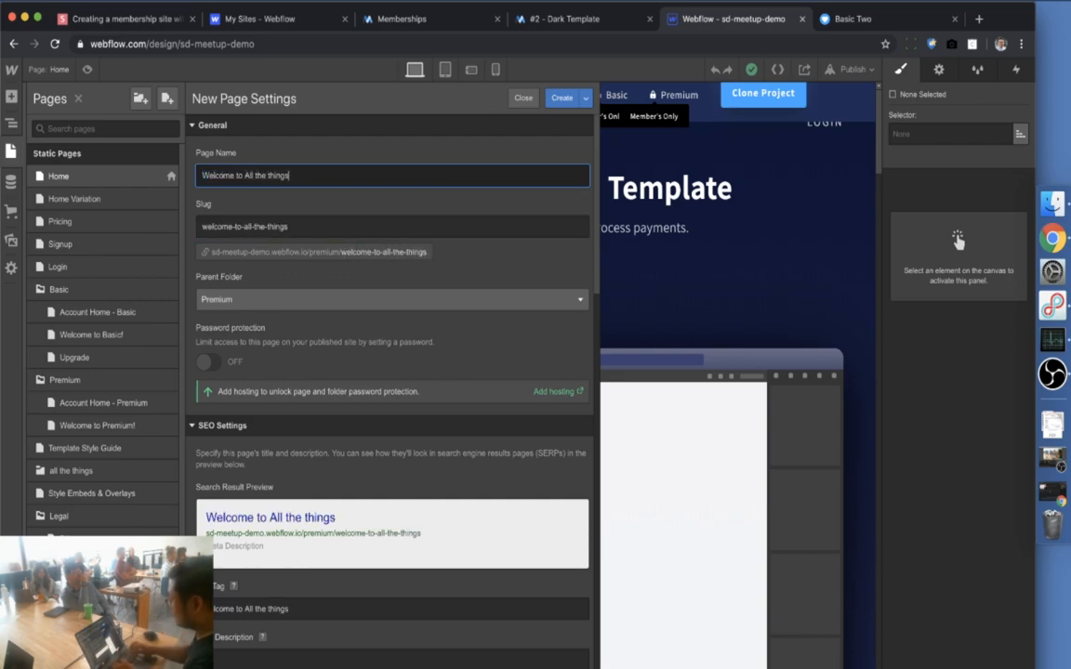
{"action": "left_click", "coordinate": [283, 303]}
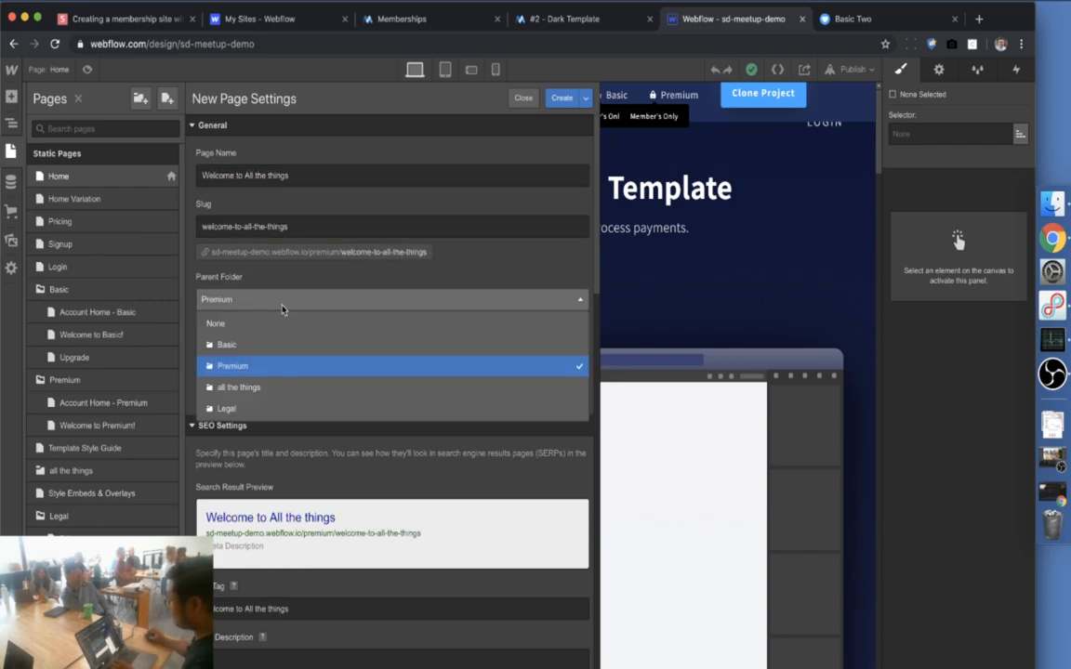
{"action": "left_click", "coordinate": [239, 386]}
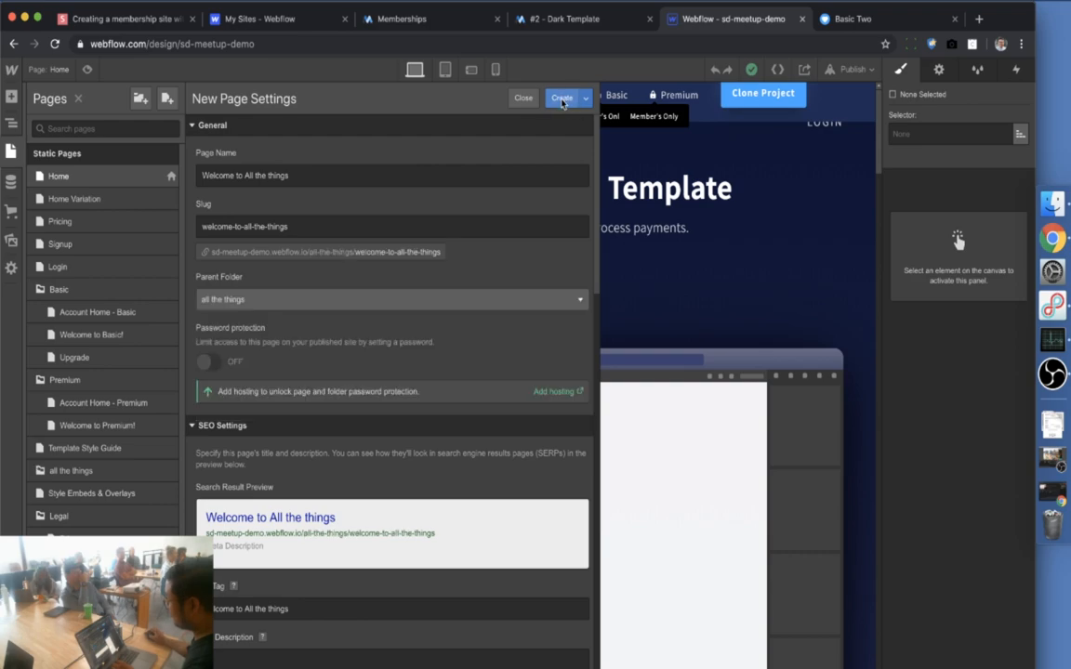
{"action": "left_click", "coordinate": [562, 101]}
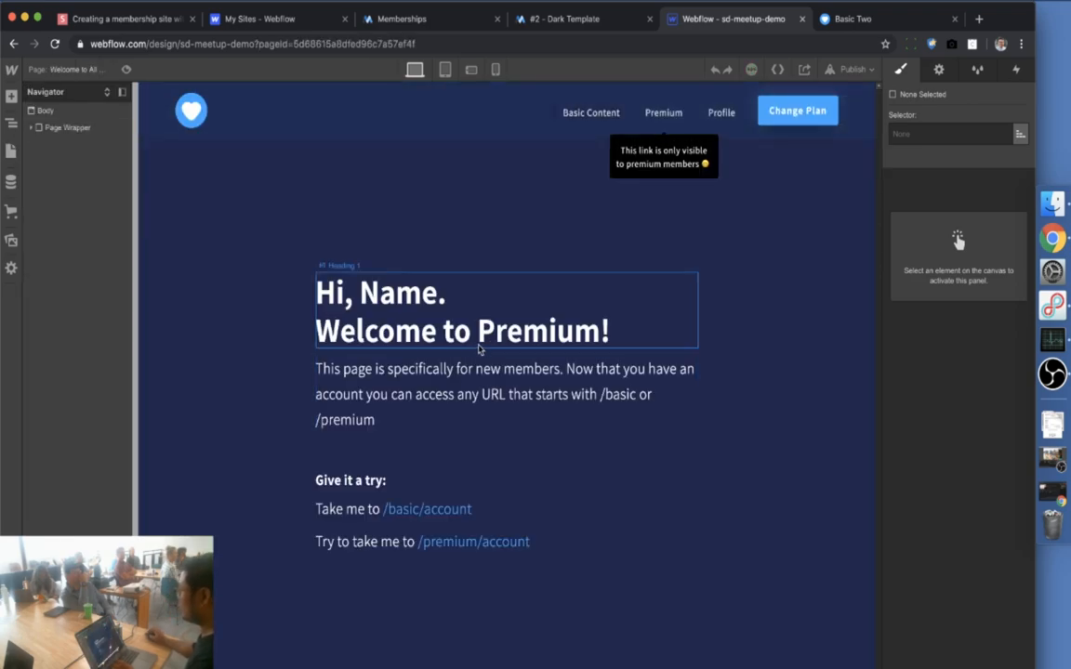
Change the page heading so it reads 'Welcome to All the things!'
{"action": "left_click", "coordinate": [492, 344]}
{"action": "double_click", "coordinate": [492, 345]}
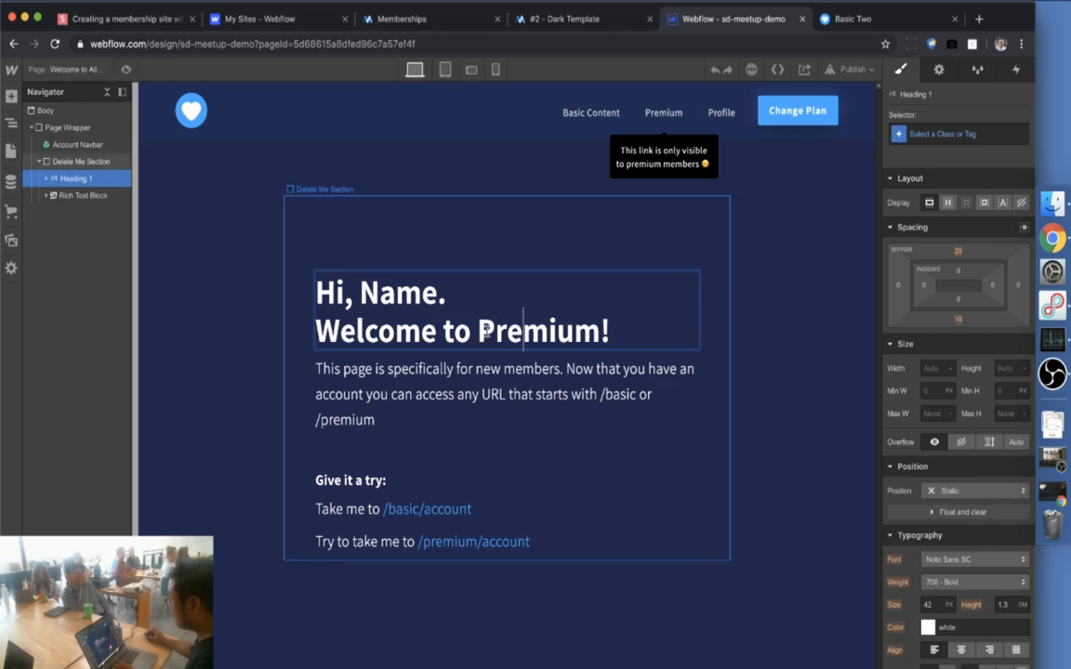
{"action": "double_click", "coordinate": [483, 332]}
{"action": "type", "text": "All "}
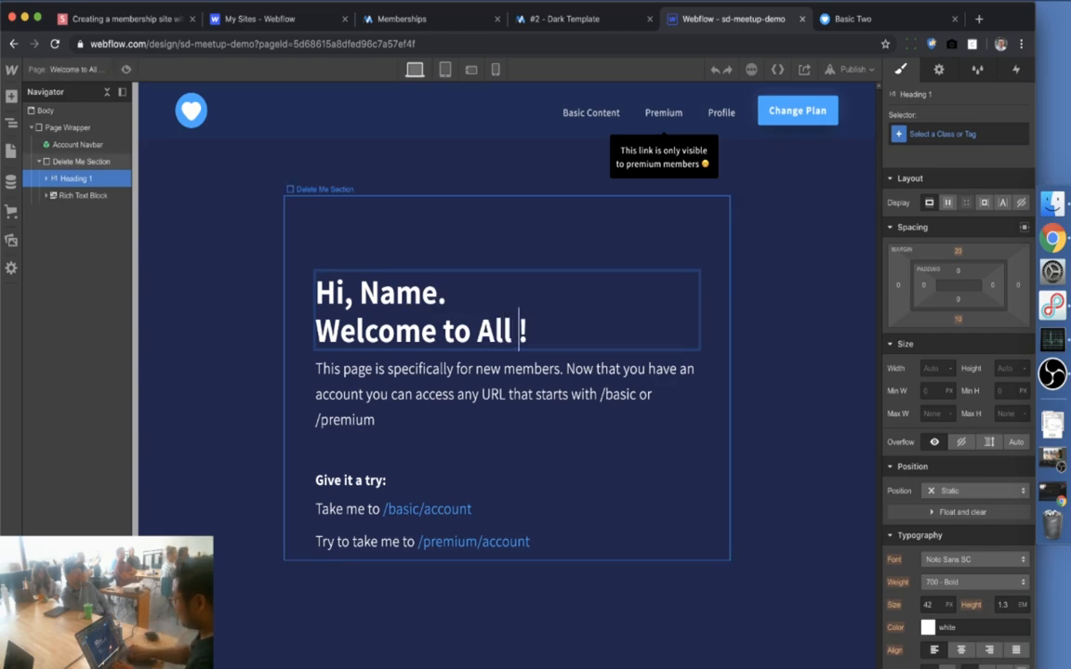
{"action": "type", "text": "the things"}
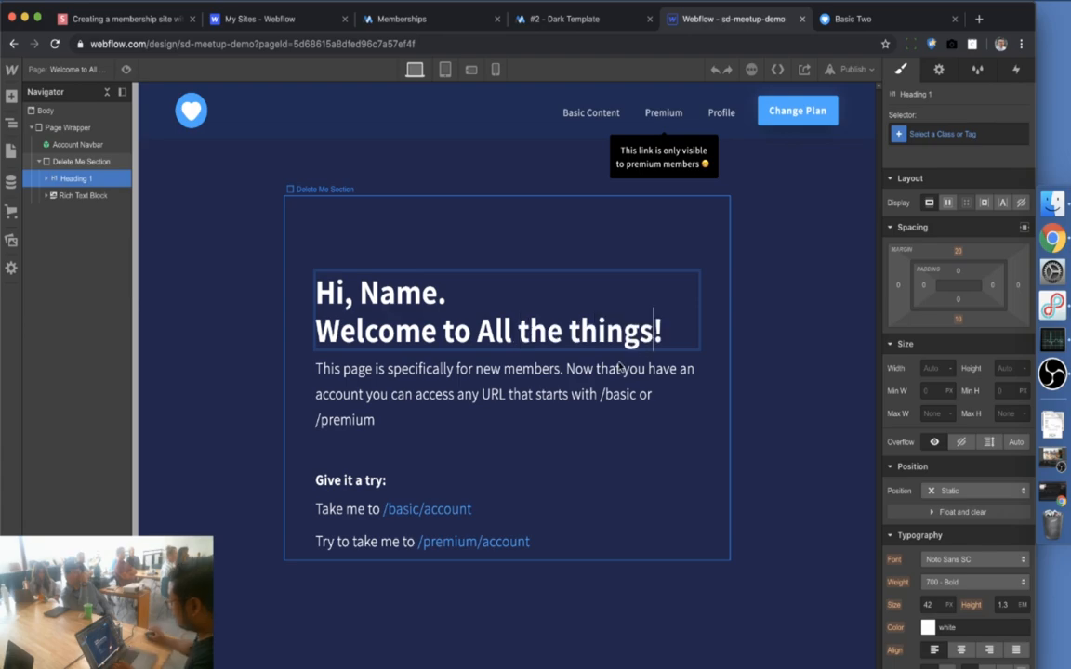
Replace the intro with 'You're such a baller.' and delete the Give it a try links
{"action": "triple_click", "coordinate": [537, 404]}
{"action": "type", "text": "You're"}
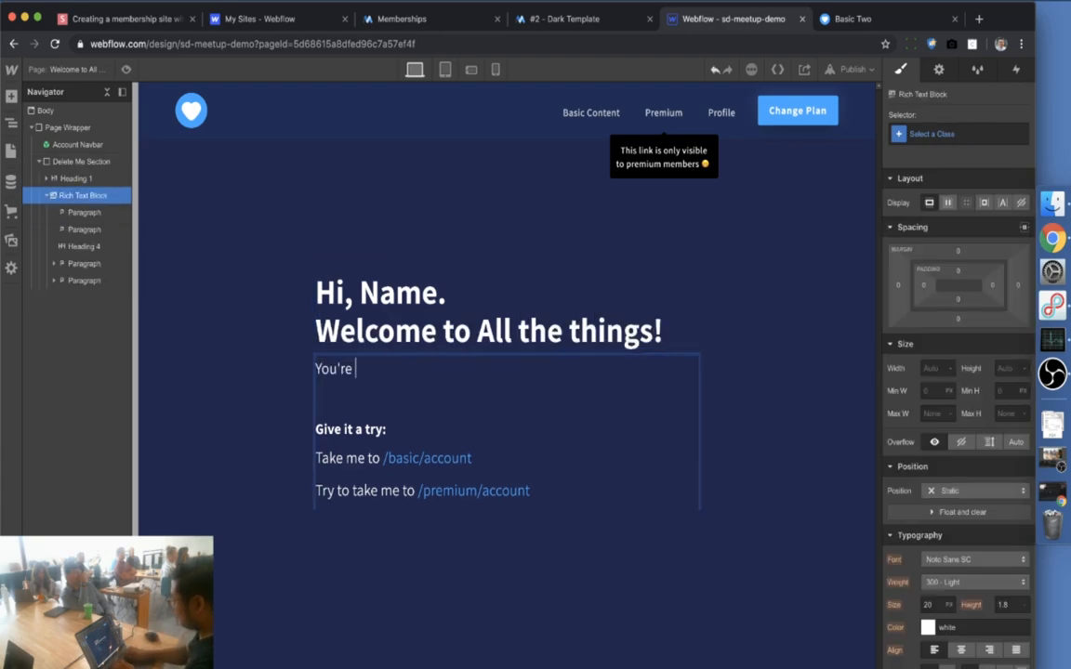
{"action": "type", "text": " such a baller."}
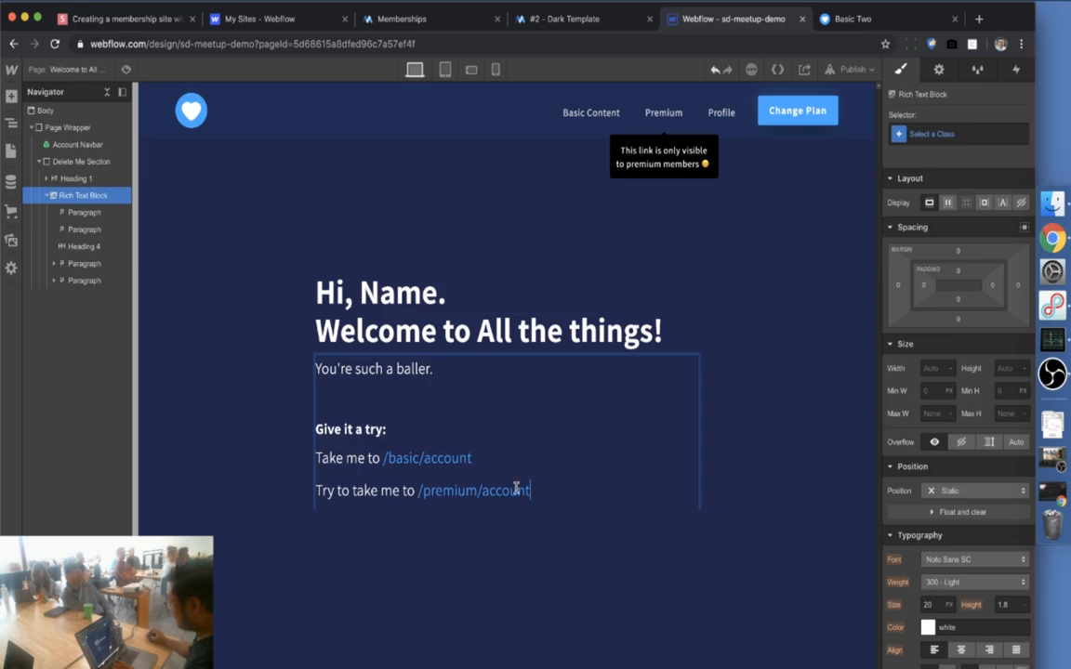
{"action": "left_click_drag", "start_coordinate": [529, 490], "coordinate": [321, 429]}
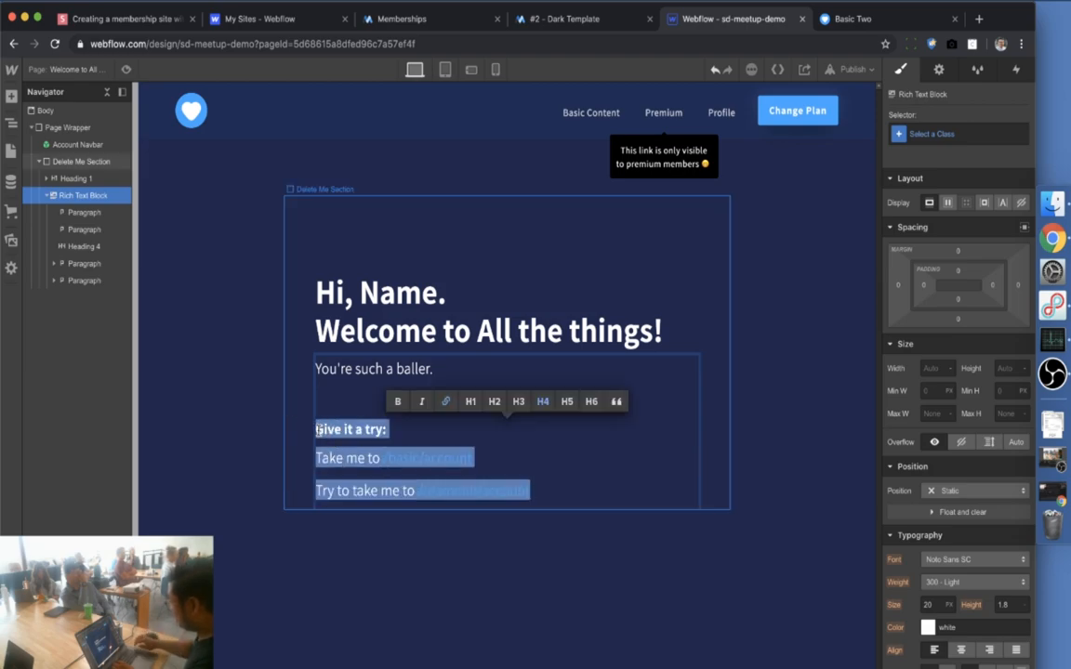
{"action": "key", "text": "BackSpace"}
{"action": "key", "text": "BackSpace"}
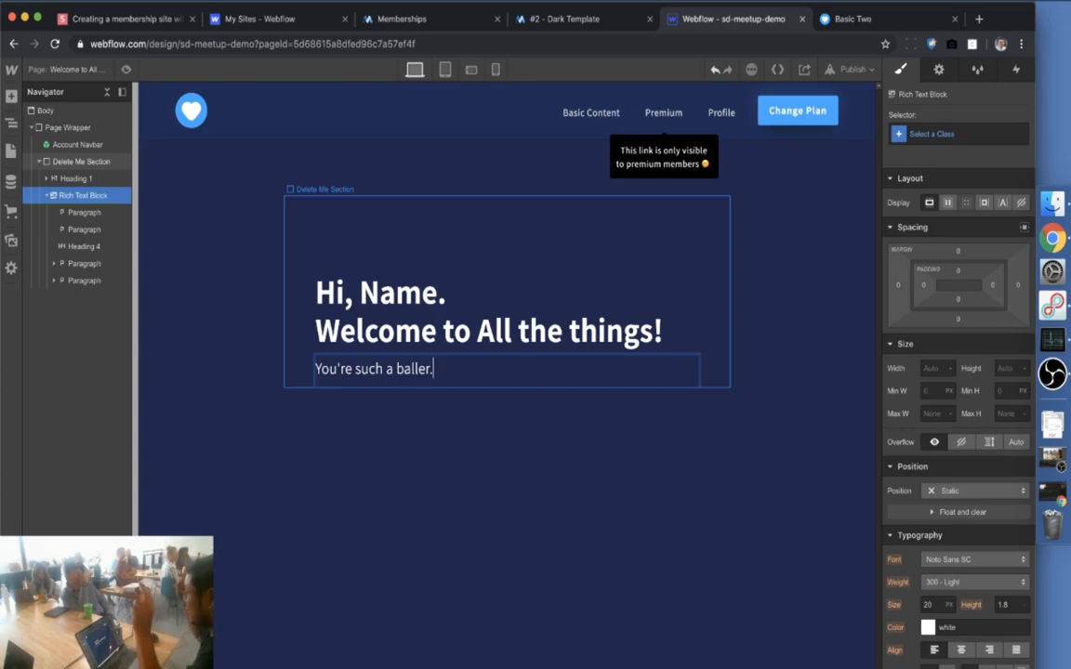
Duplicate the Premium link in the Account Navbar symbol and rename the copy 'All the things'
{"action": "left_click", "coordinate": [653, 123]}
{"action": "double_click", "coordinate": [666, 123]}
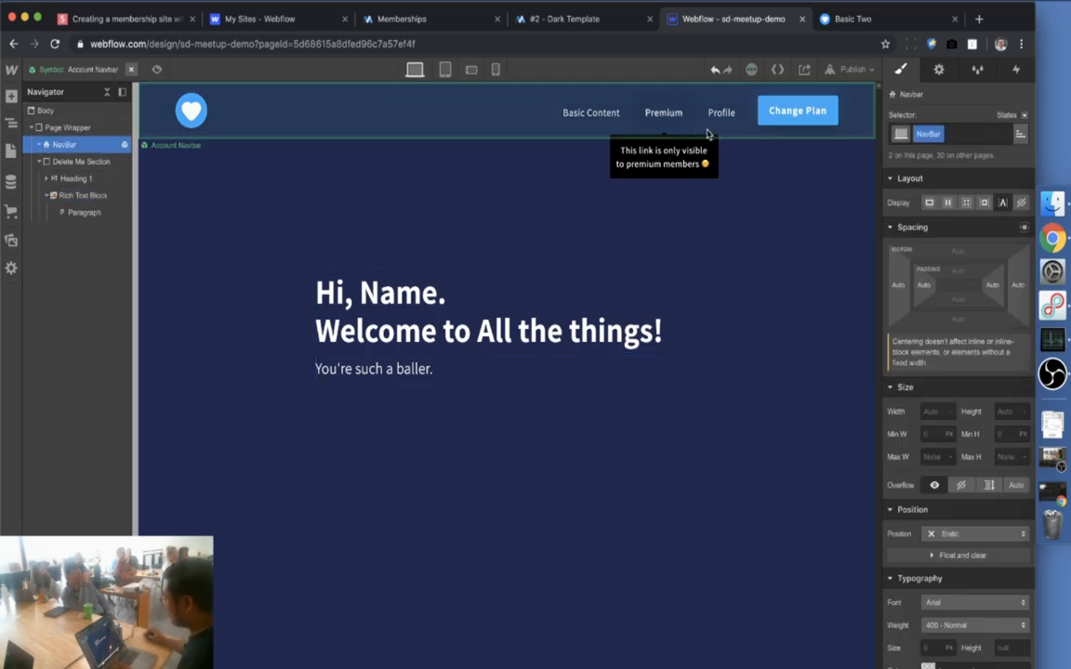
{"action": "left_click", "coordinate": [673, 127]}
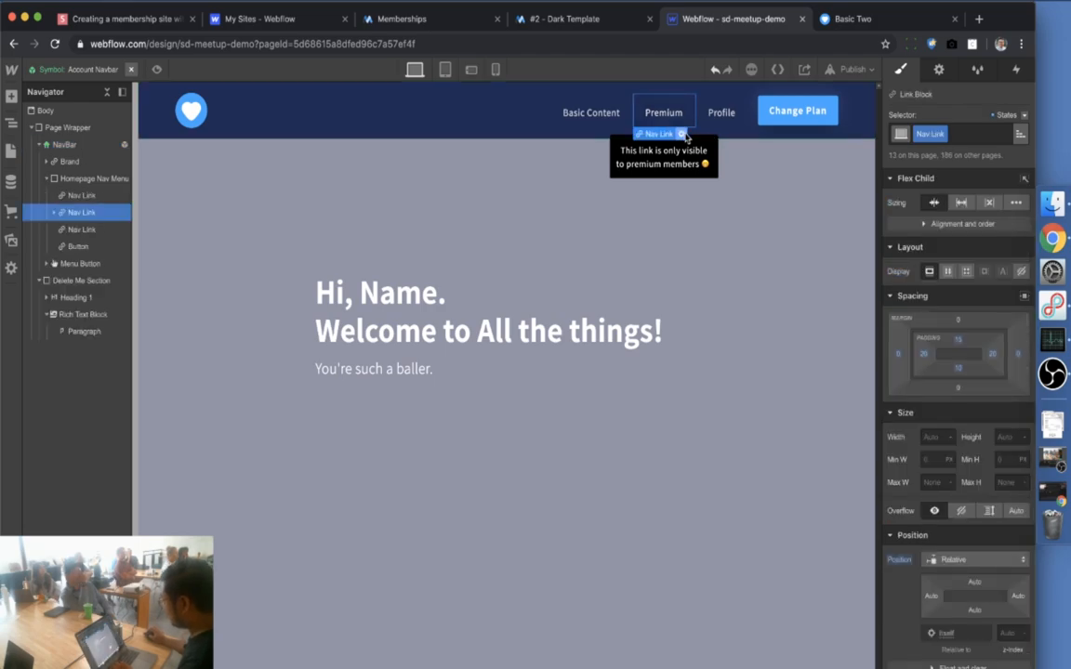
{"action": "key", "text": "super+c"}
{"action": "key", "text": "super+v"}
{"action": "double_click", "coordinate": [664, 112]}
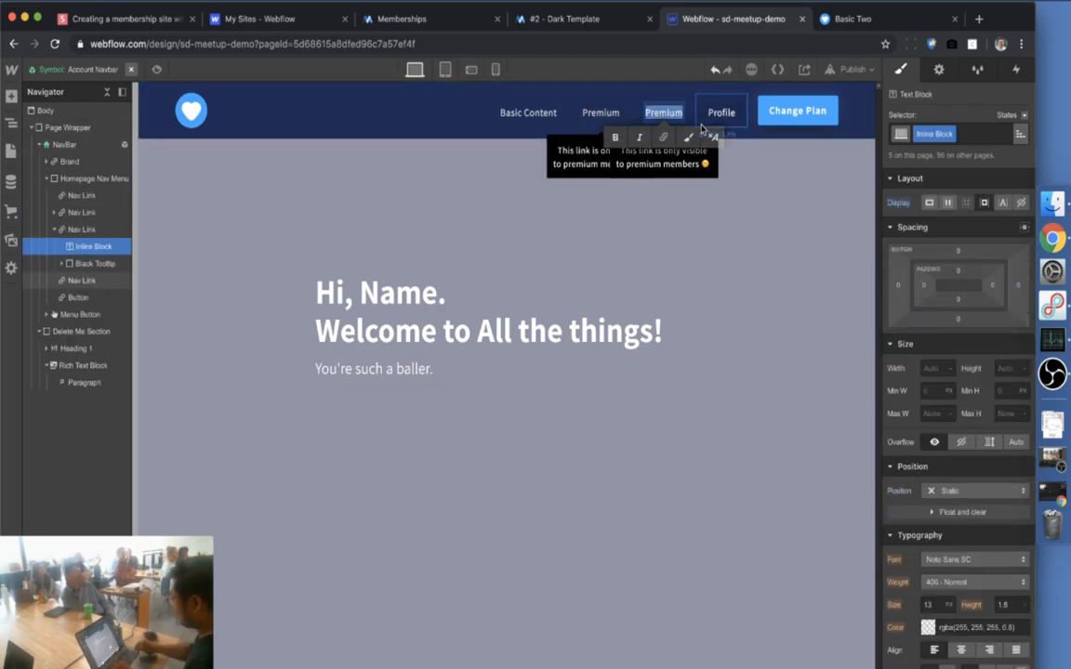
{"action": "type", "text": "All the things"}
{"action": "key", "text": "Escape"}
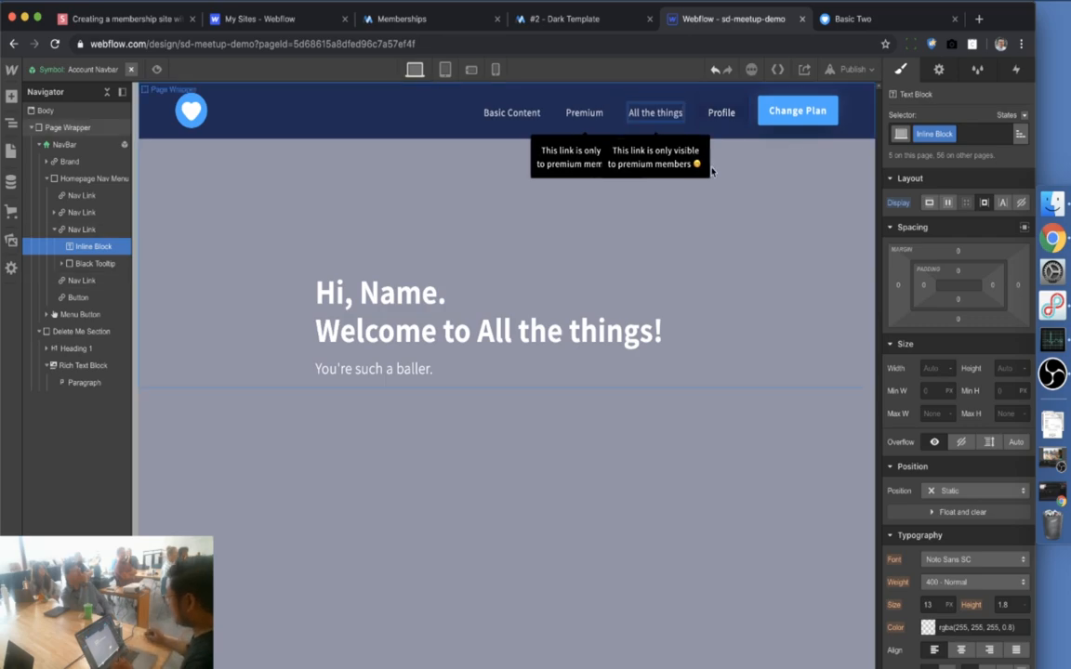
{"action": "double_click", "coordinate": [735, 206]}
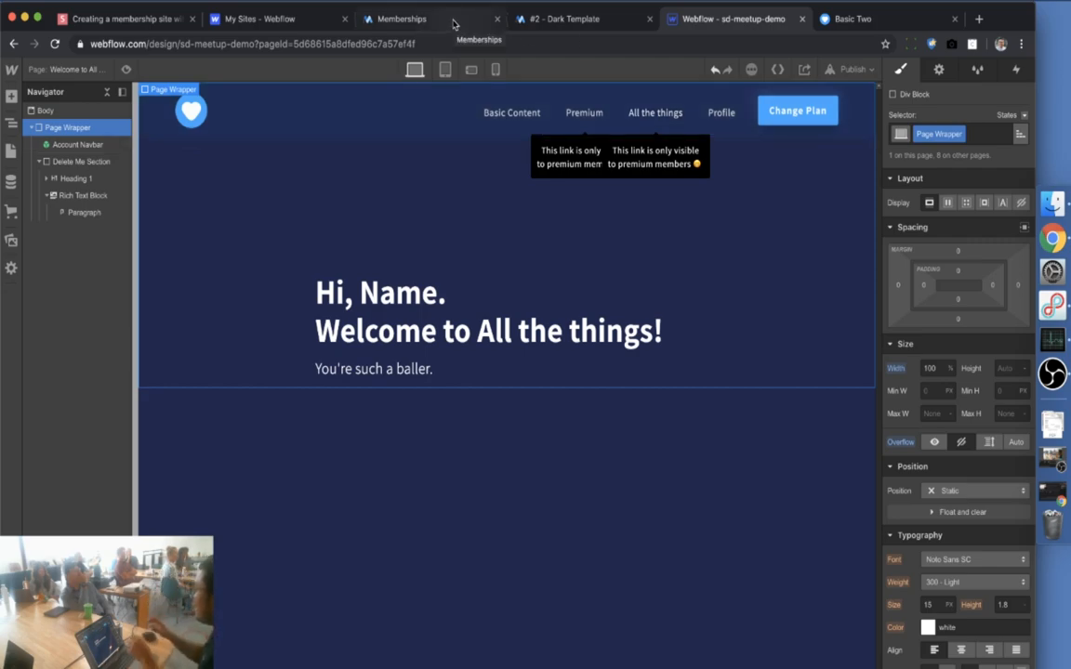
Publish the site to sd-meetup-demo.webflow.io and return to MemberStack's membership plans
{"action": "left_click", "coordinate": [851, 69]}
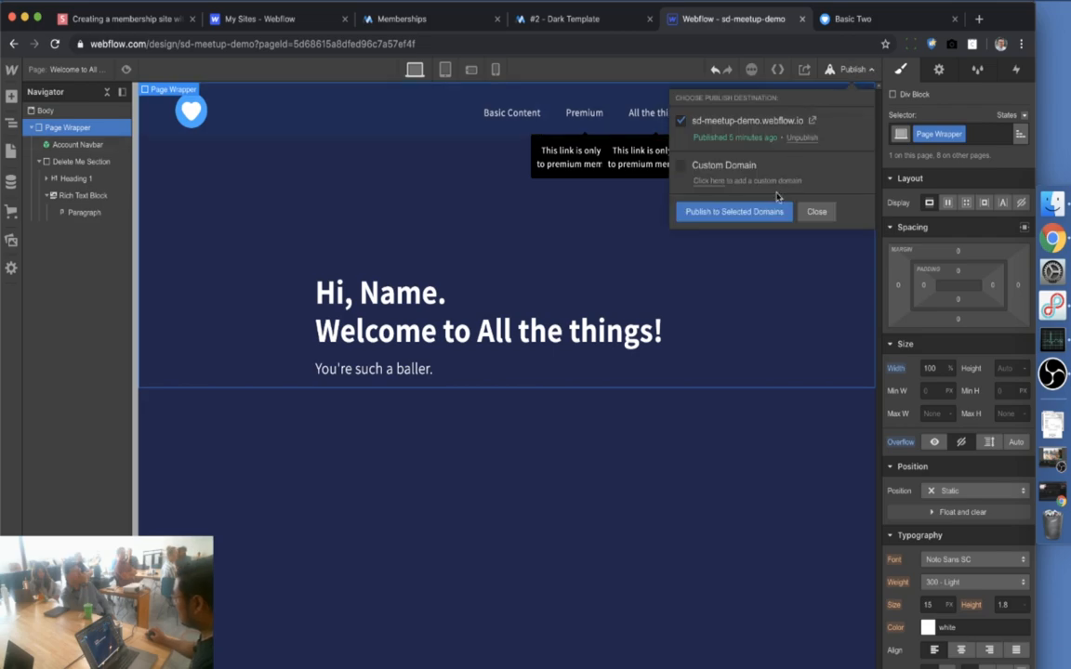
{"action": "left_click", "coordinate": [755, 214]}
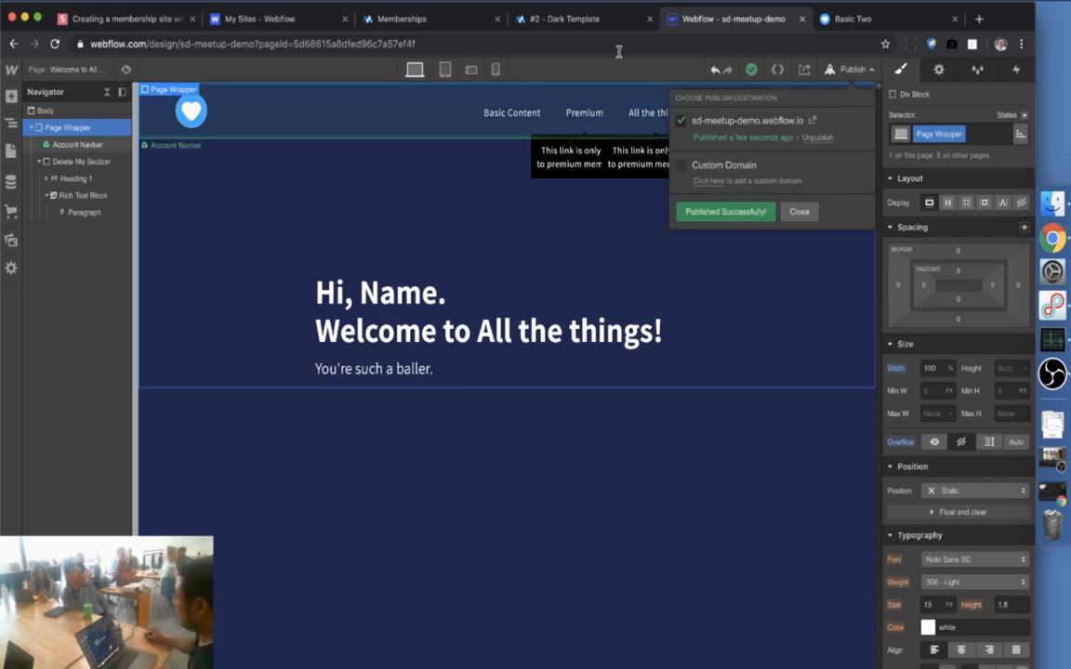
{"action": "left_click", "coordinate": [457, 27]}
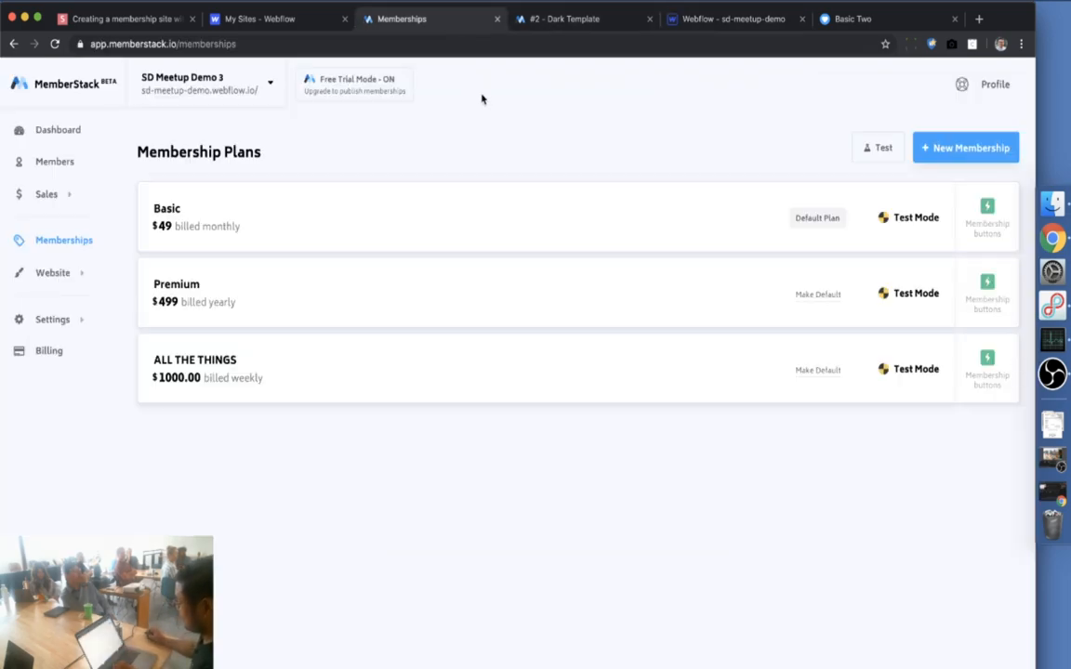
Start a new MemberStack hidden content group named 'All the things'
{"action": "mouse_move", "coordinate": [83, 273]}
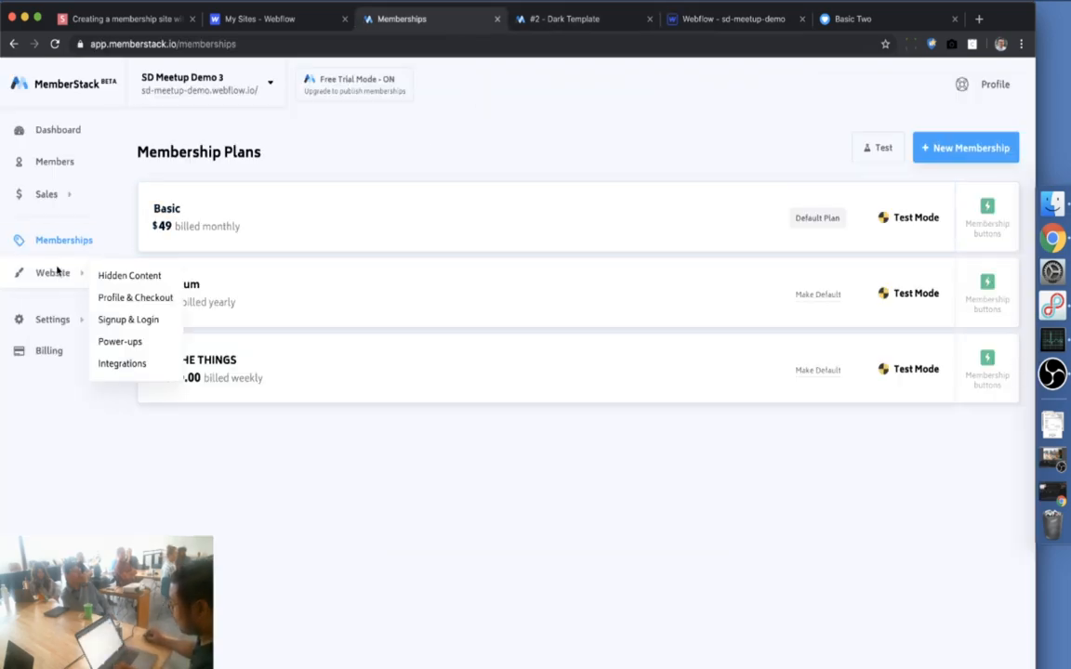
{"action": "left_click", "coordinate": [130, 277]}
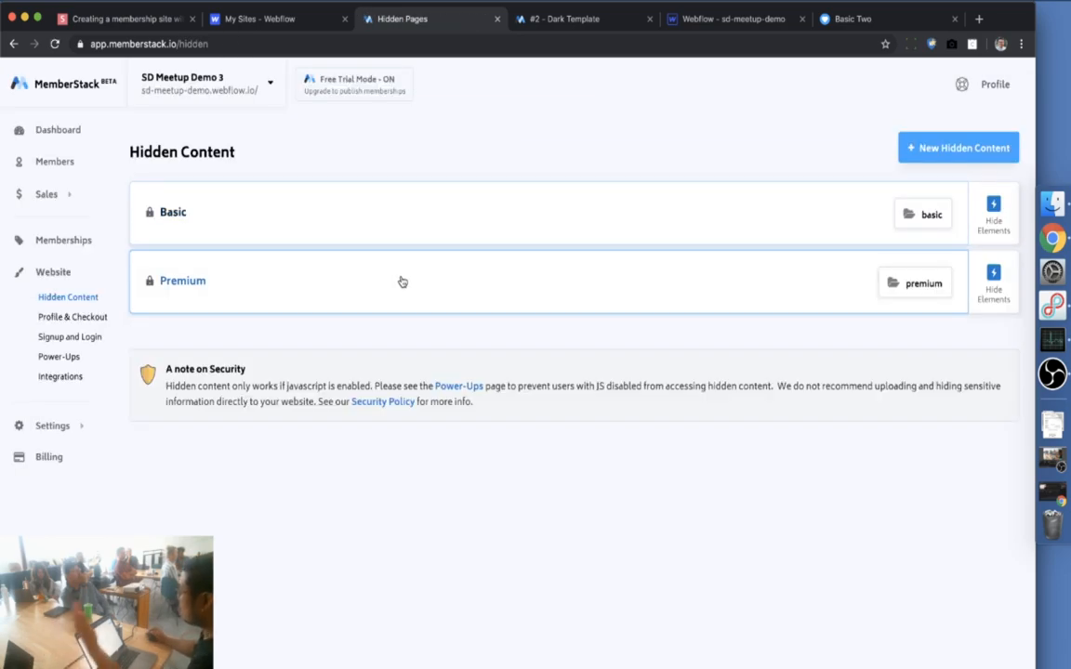
{"action": "left_click", "coordinate": [975, 158]}
{"action": "type", "text": "All the things"}
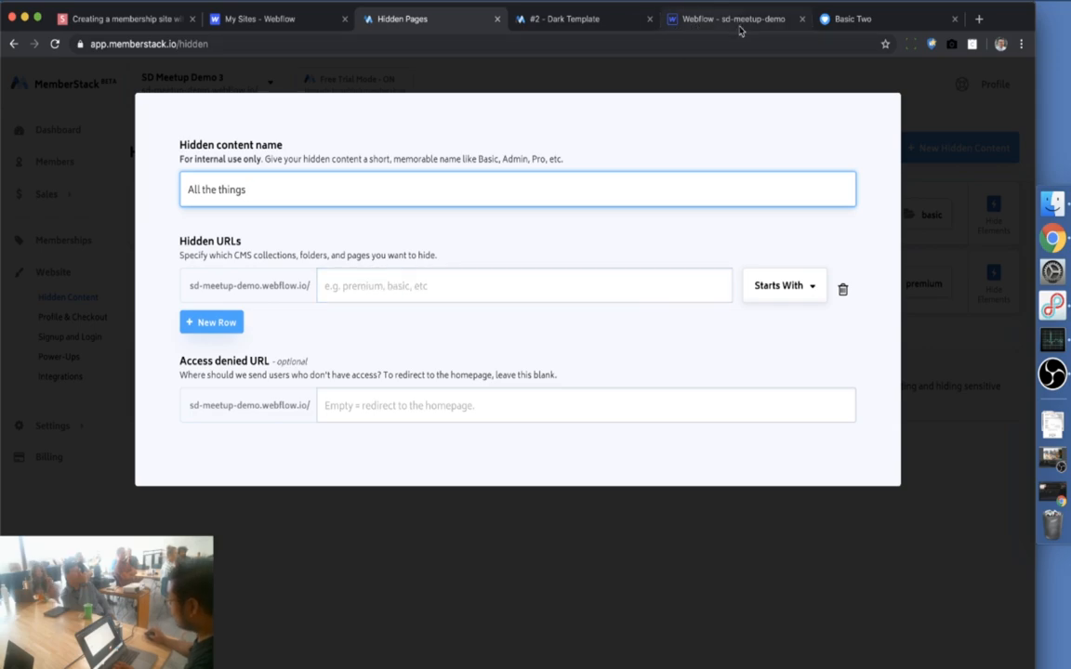
Copy the /all-the-things/welcome-to-all-the-things path from the live site into Hidden URLs and save
{"action": "left_click", "coordinate": [768, 29]}
{"action": "left_click", "coordinate": [775, 69]}
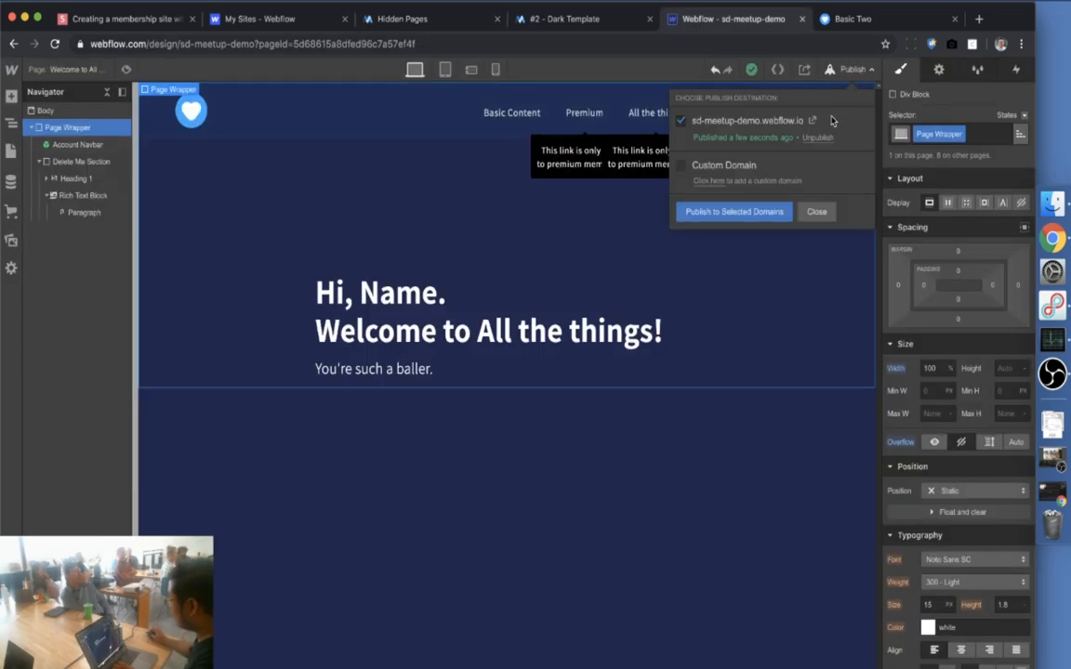
{"action": "left_click", "coordinate": [733, 111]}
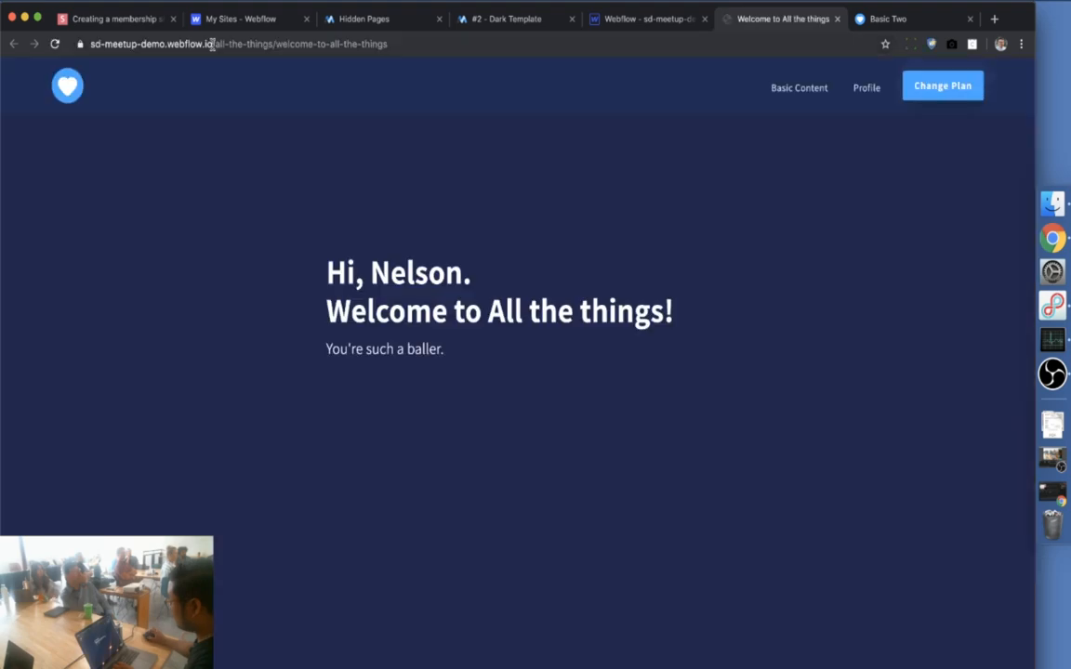
{"action": "left_click_drag", "start_coordinate": [212, 46], "coordinate": [497, 79]}
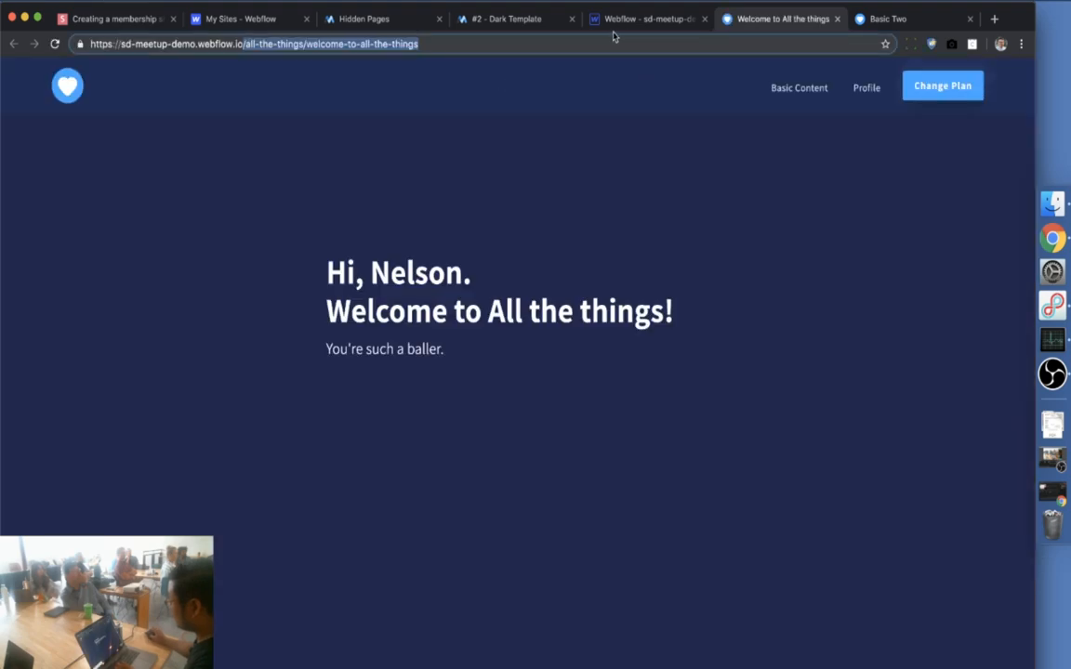
{"action": "left_click", "coordinate": [360, 20]}
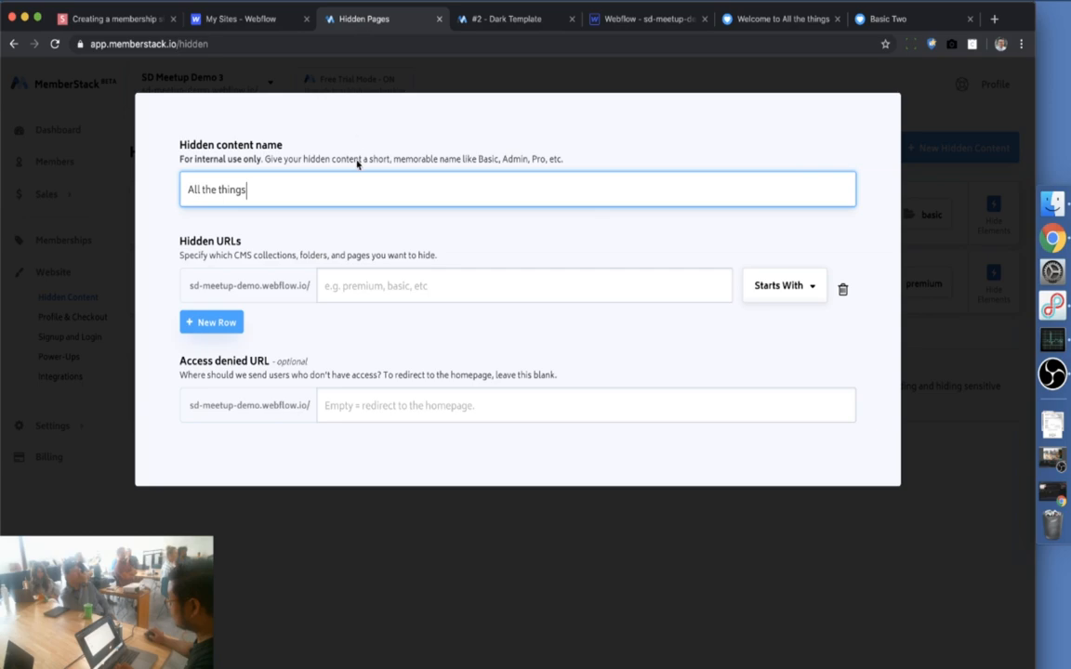
{"action": "left_click", "coordinate": [358, 286]}
{"action": "key", "text": "super+v"}
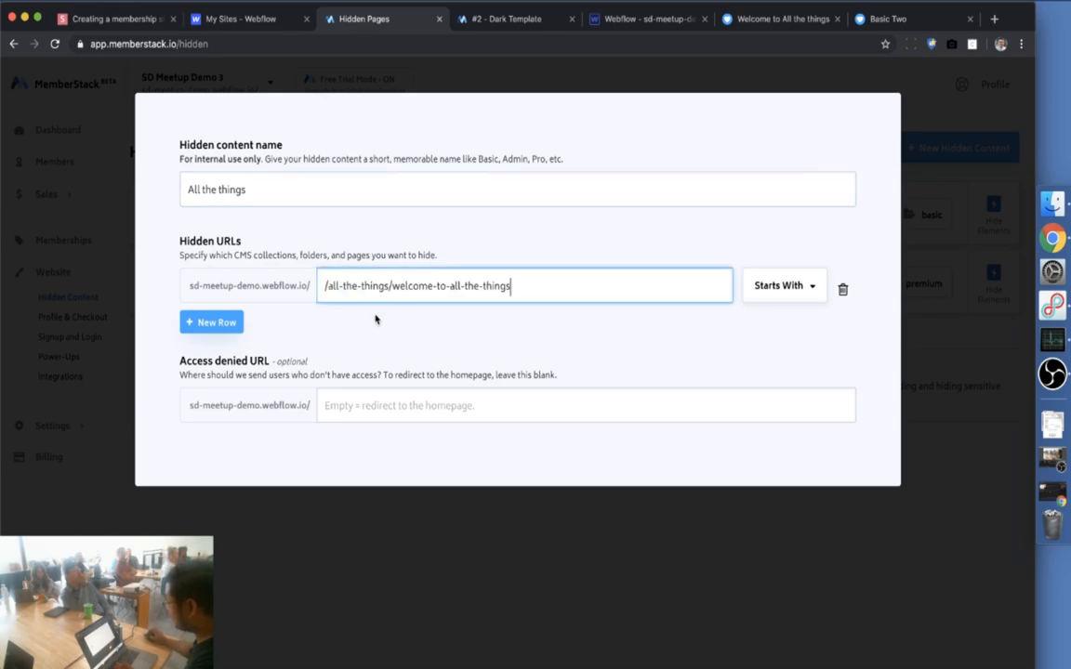
{"action": "left_click", "coordinate": [394, 358]}
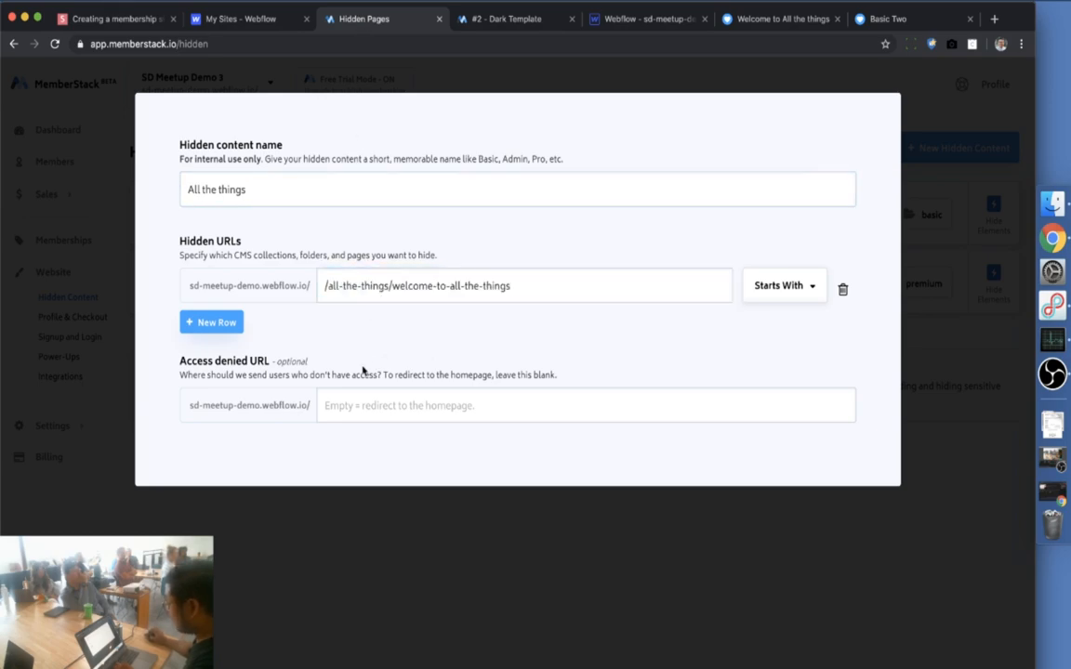
{"action": "left_click", "coordinate": [428, 405]}
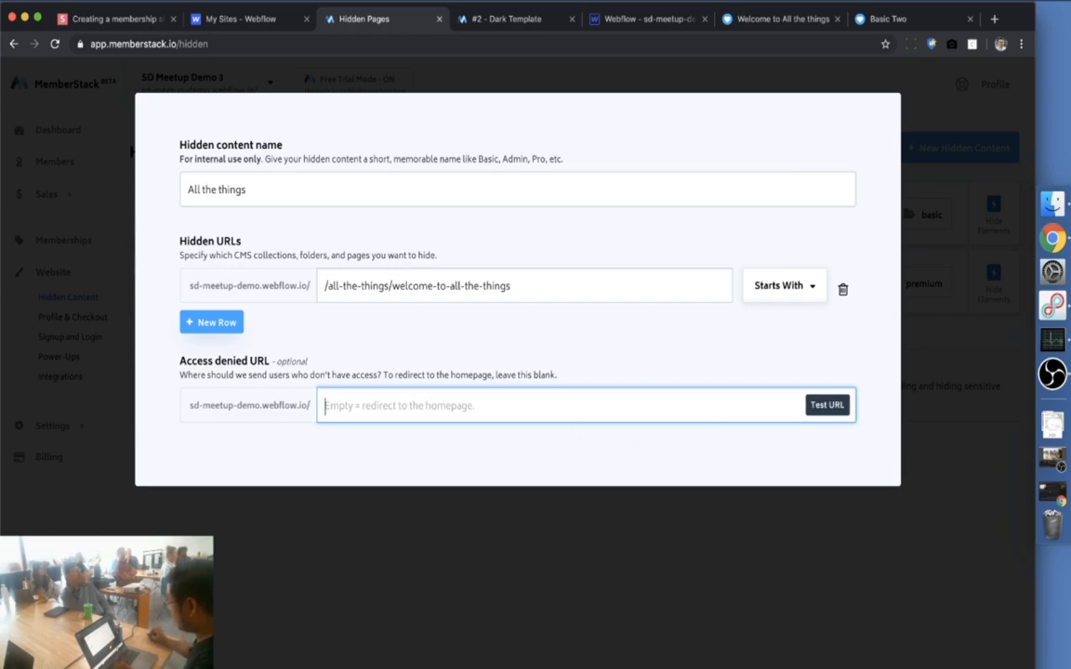
{"action": "left_click", "coordinate": [101, 523]}
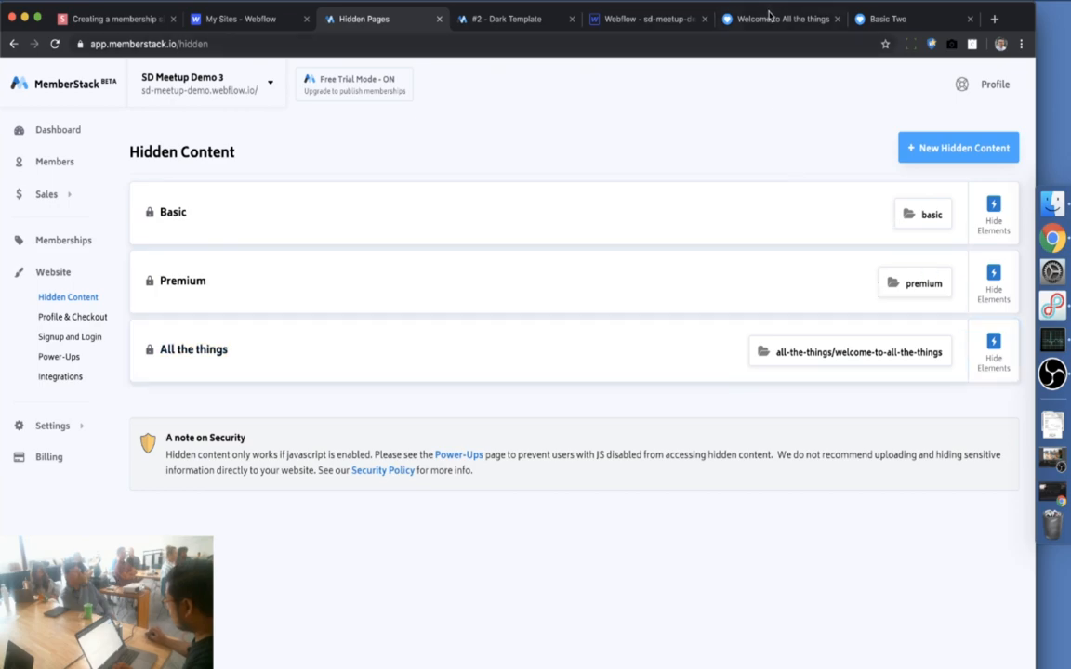
Review the All the things hide attribute and live pages, then show Premium's ms-hide value premium
{"action": "left_click", "coordinate": [993, 359]}
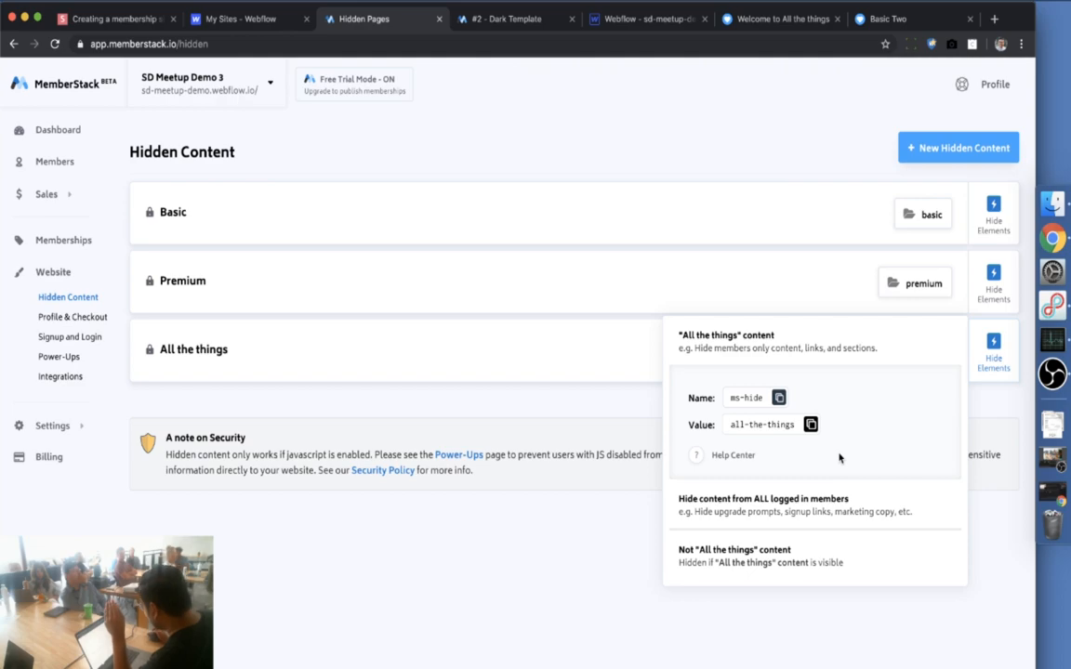
{"action": "left_click", "coordinate": [761, 20]}
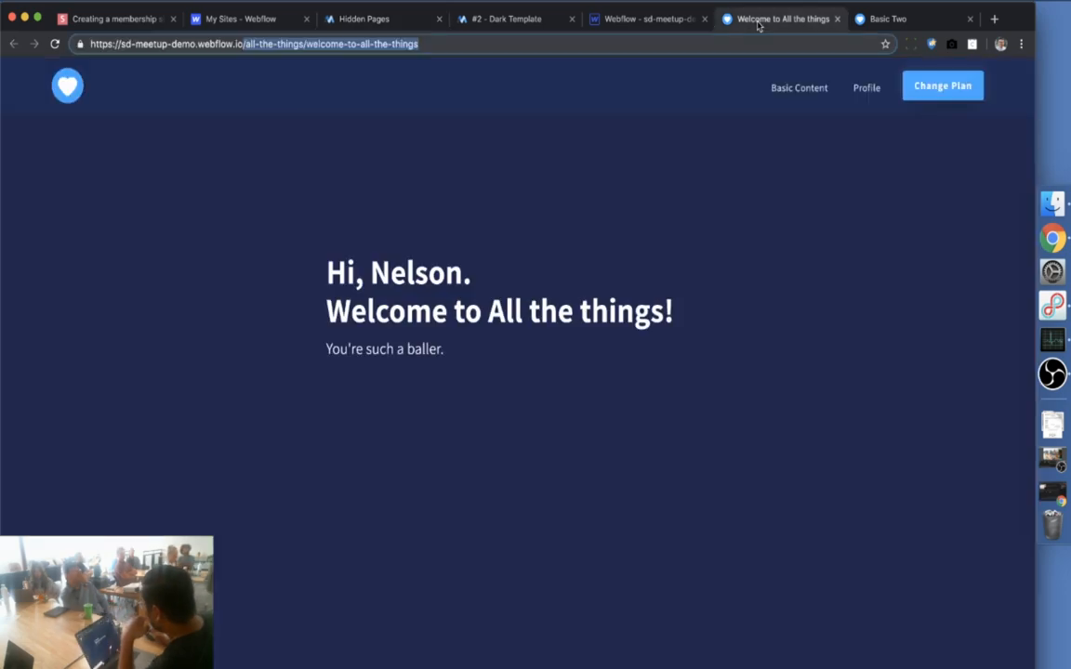
{"action": "left_click", "coordinate": [809, 89]}
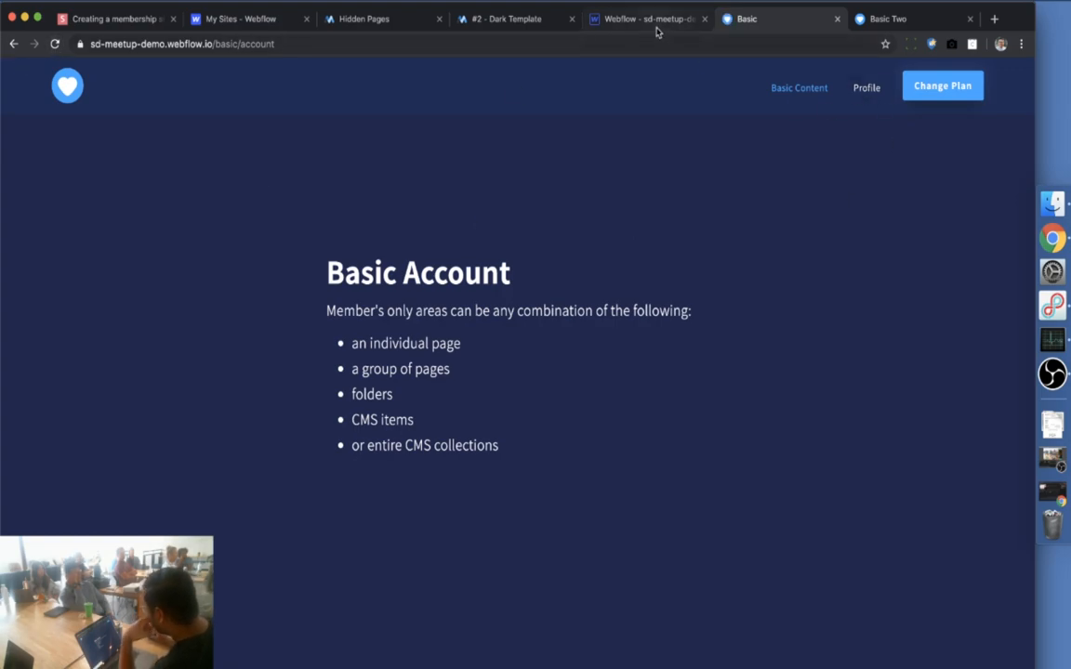
{"action": "left_click", "coordinate": [377, 22]}
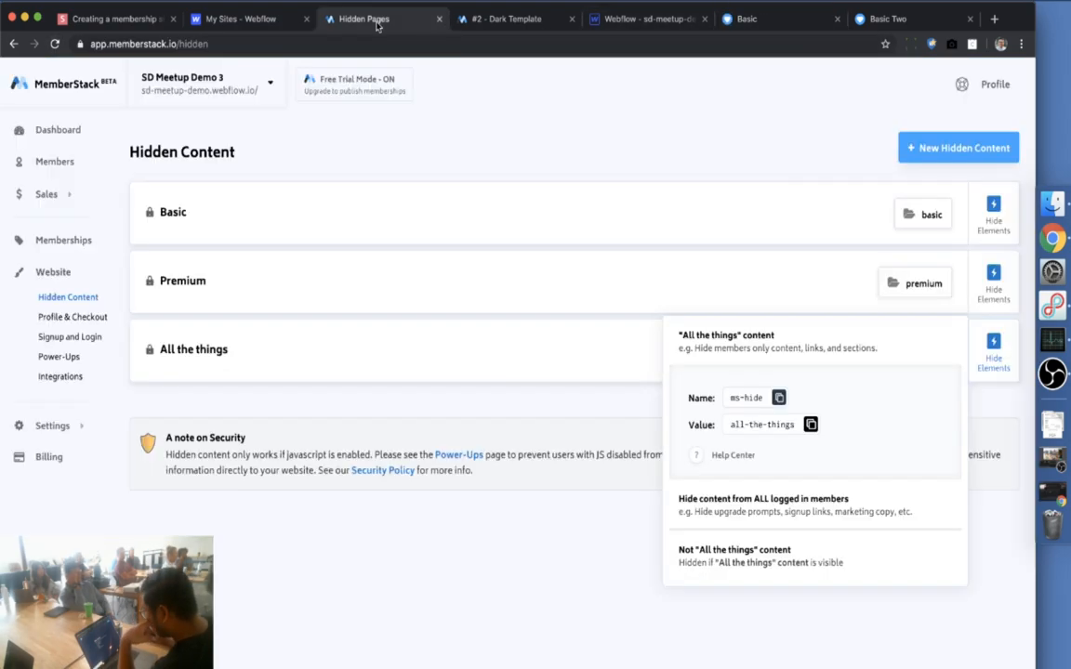
{"action": "left_click", "coordinate": [993, 288]}
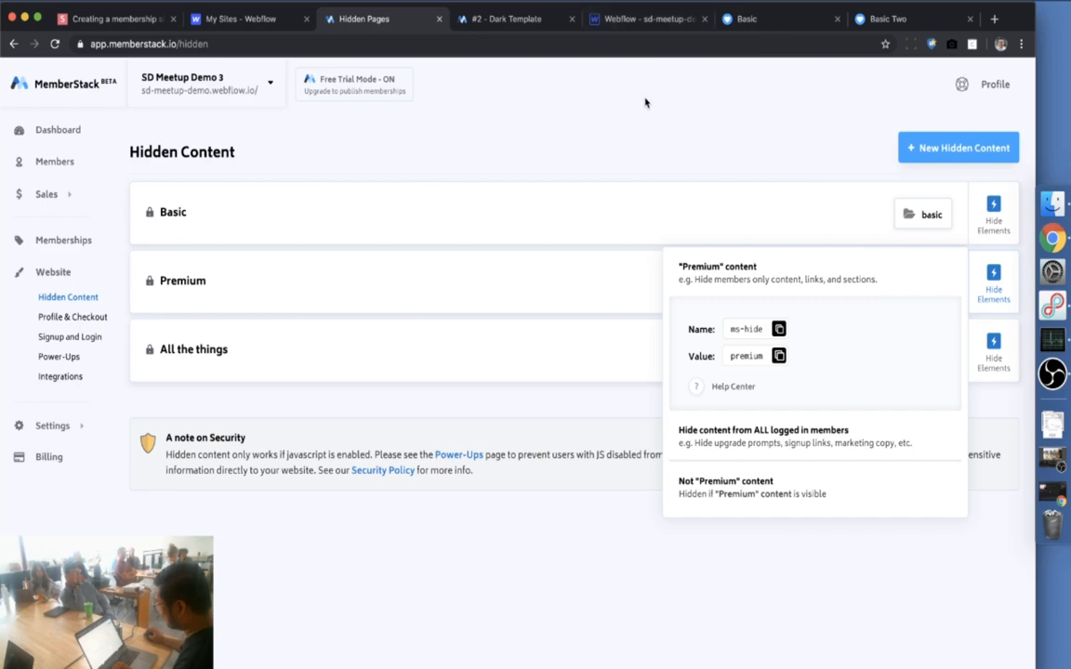
Inspect the Premium nav link's existing ms-hide attribute in the shared account navbar
{"action": "left_click", "coordinate": [651, 19]}
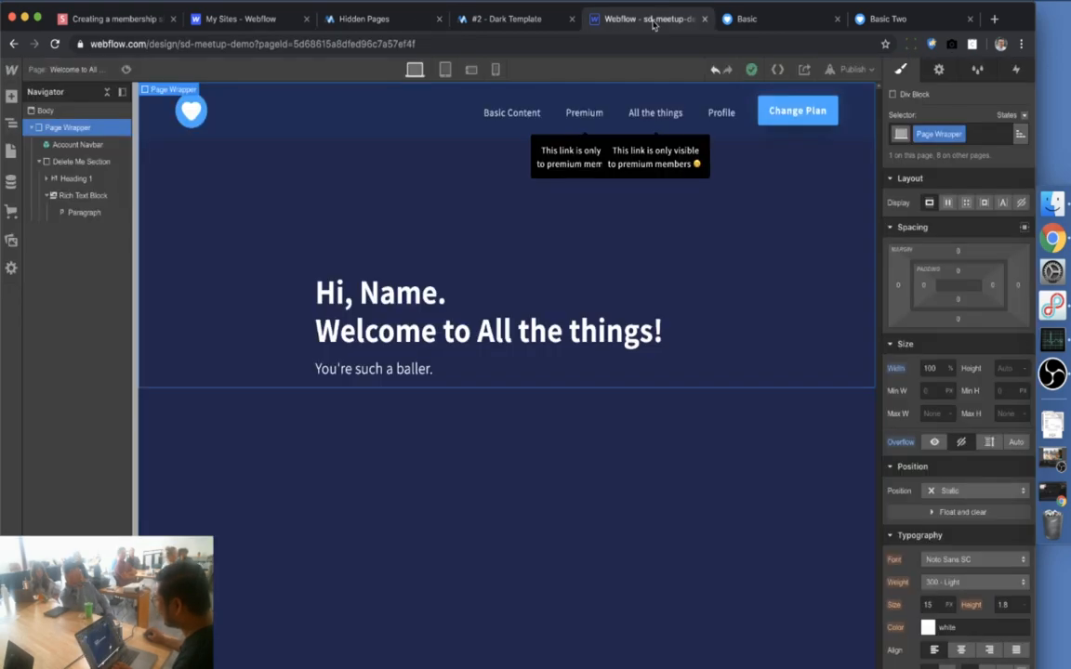
{"action": "left_click", "coordinate": [587, 126]}
{"action": "double_click", "coordinate": [581, 128]}
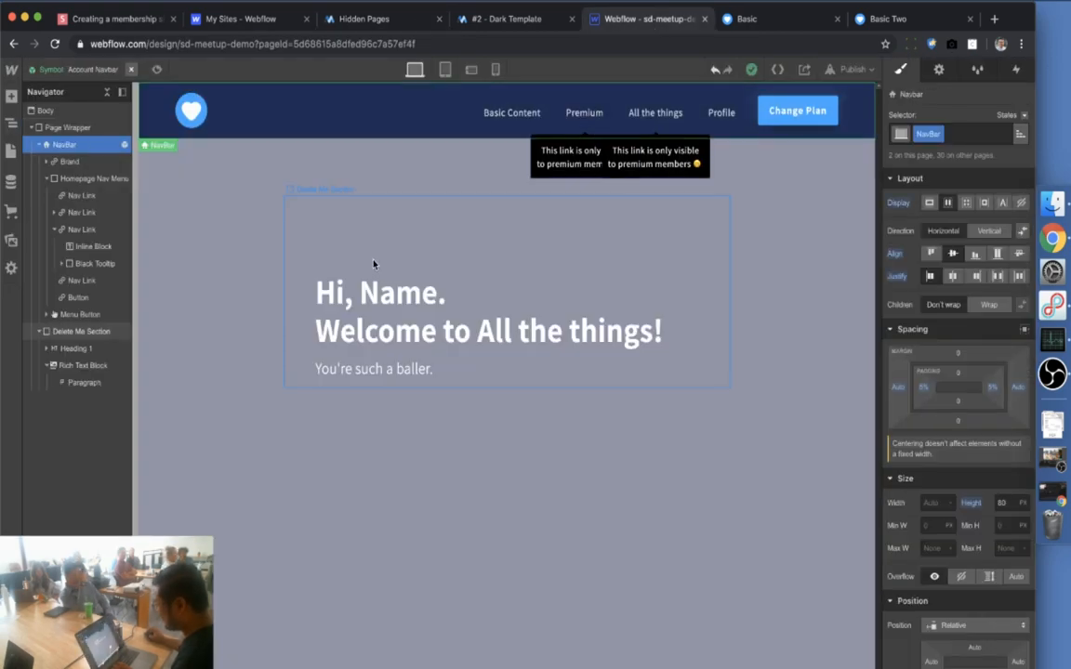
{"action": "left_click", "coordinate": [580, 126]}
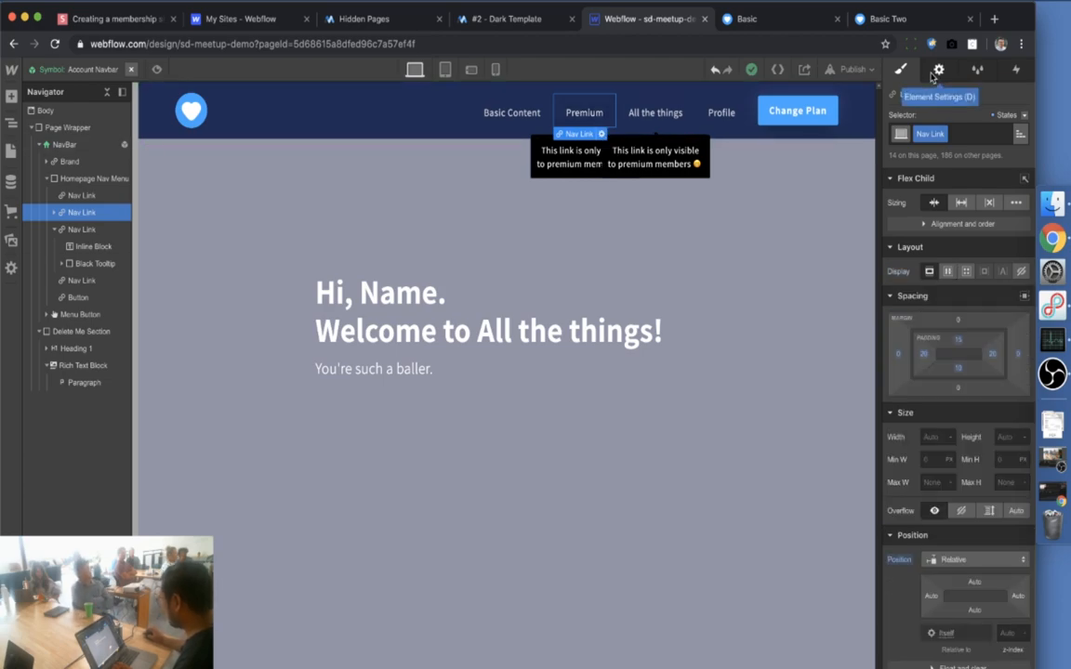
{"action": "left_click", "coordinate": [937, 71]}
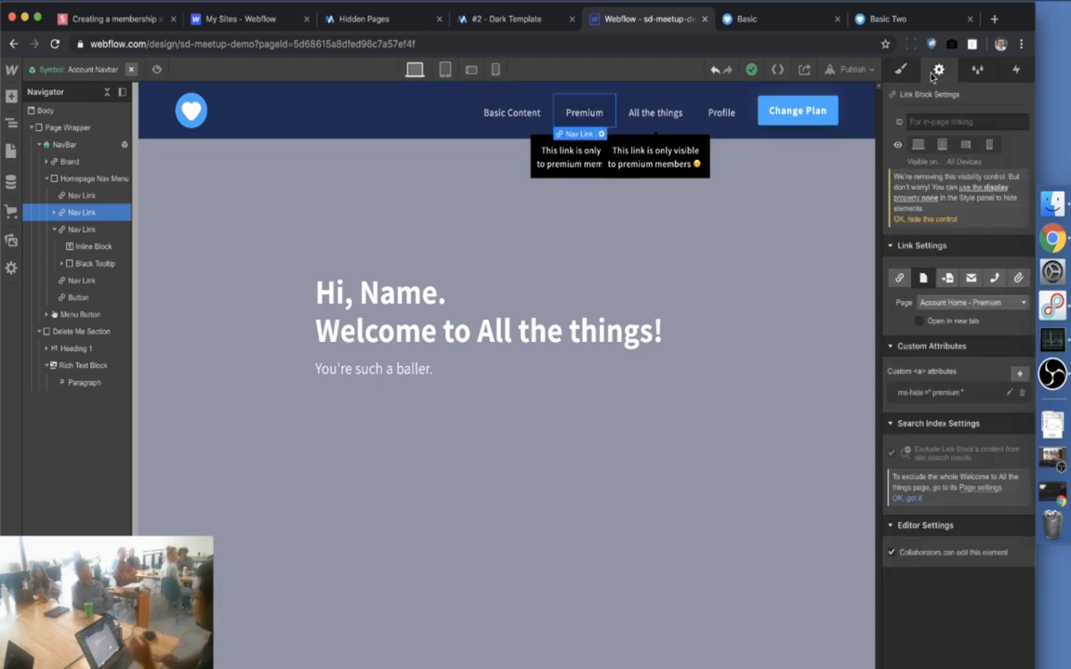
{"action": "left_click", "coordinate": [388, 22]}
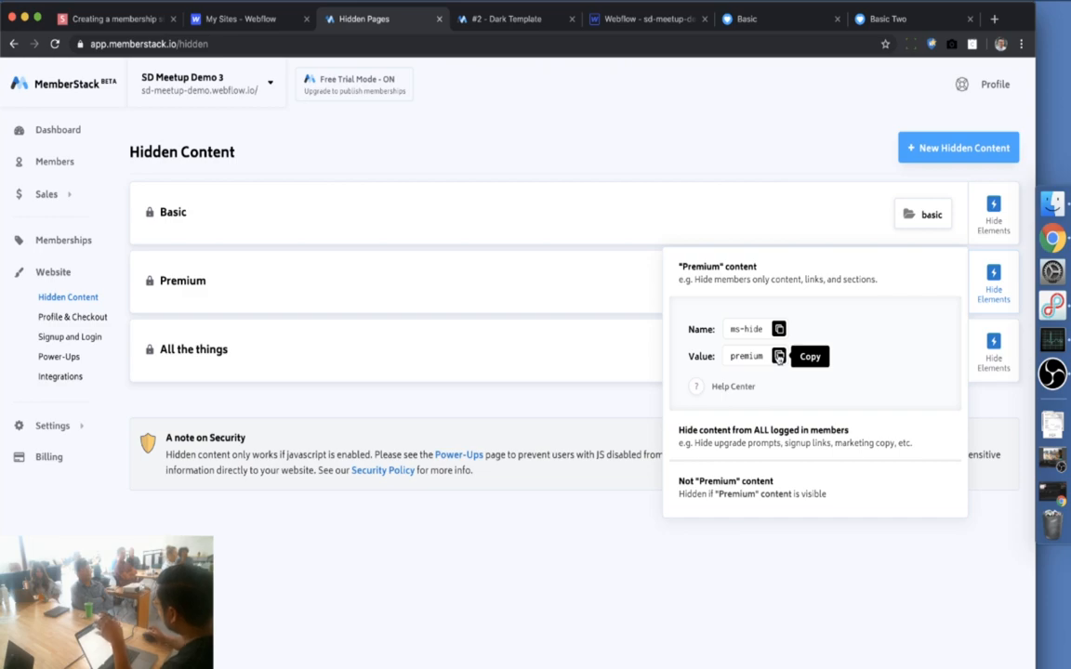
{"action": "left_click", "coordinate": [619, 27]}
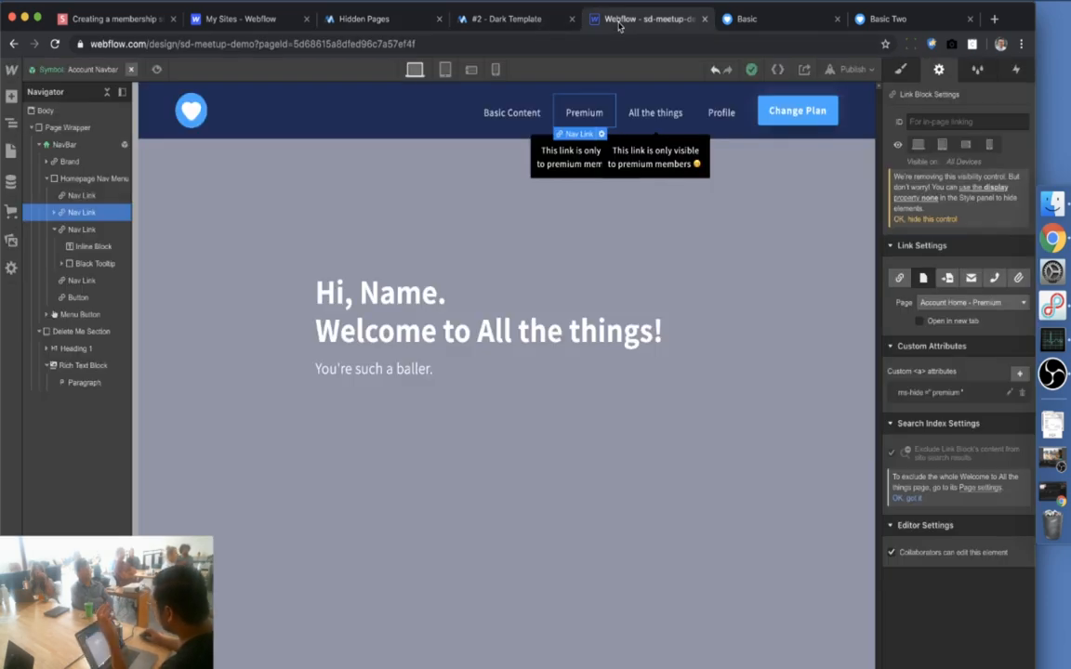
{"action": "left_click", "coordinate": [930, 392]}
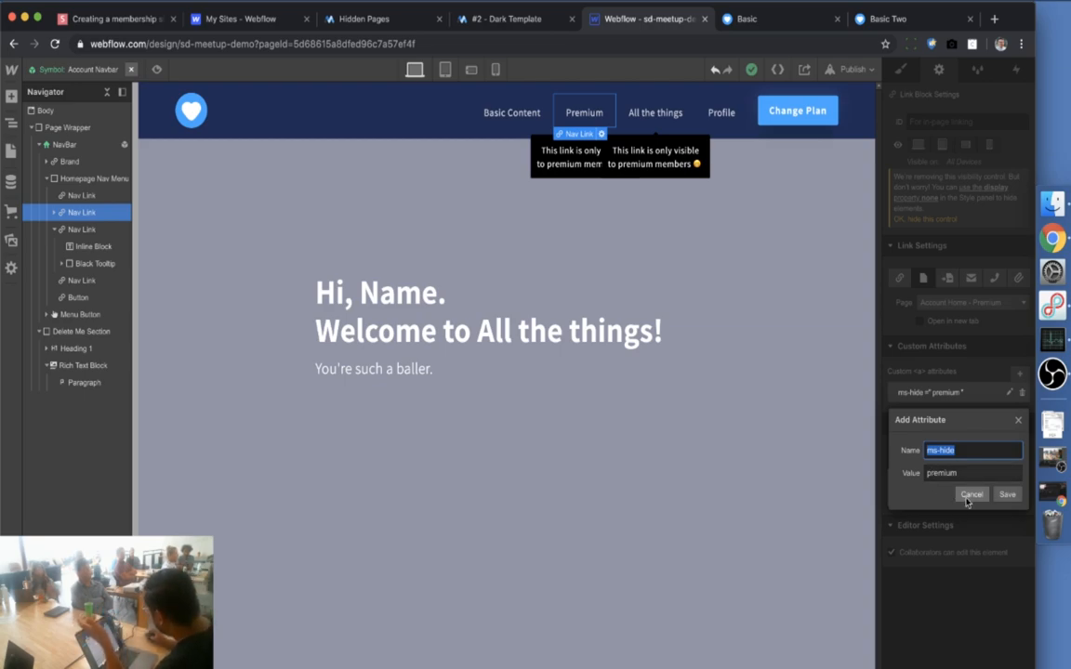
{"action": "key", "text": "Escape"}
Open the All the things nav link's attribute and copy the all-the-things value from MemberStack
{"action": "left_click", "coordinate": [521, 117]}
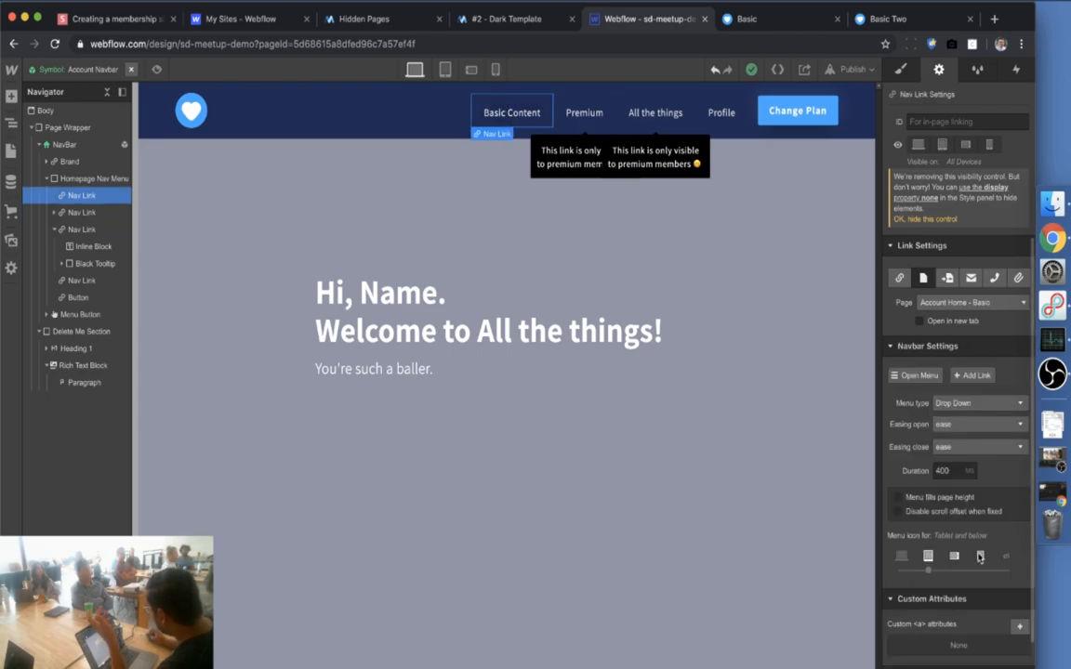
{"action": "scroll", "coordinate": [930, 530], "scroll_direction": "down", "scroll_amount": 3}
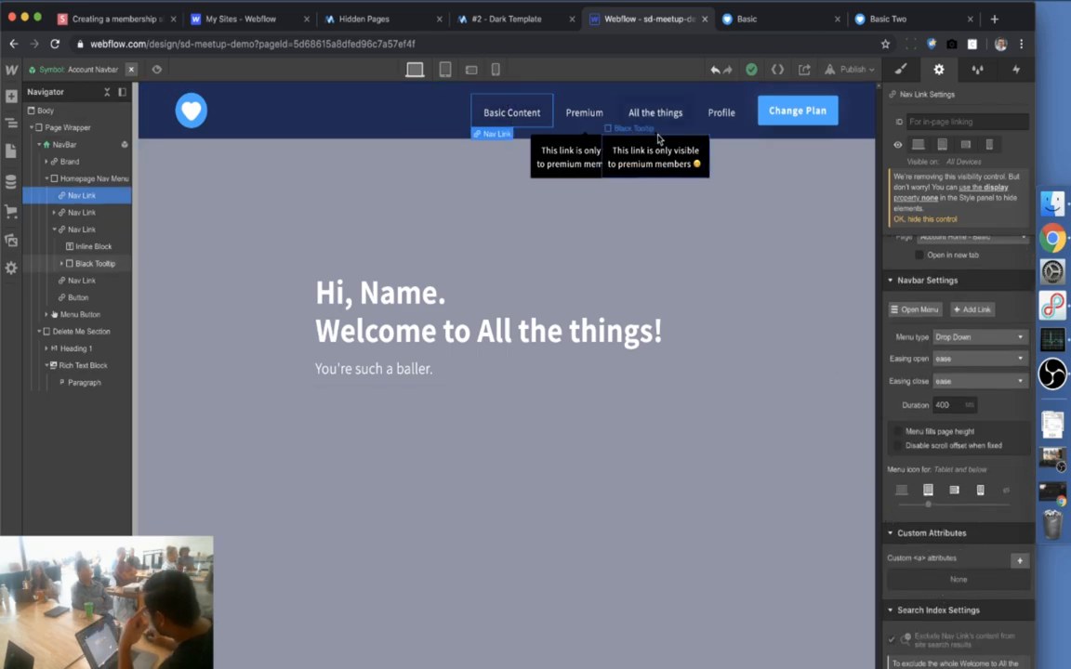
{"action": "left_click", "coordinate": [657, 117]}
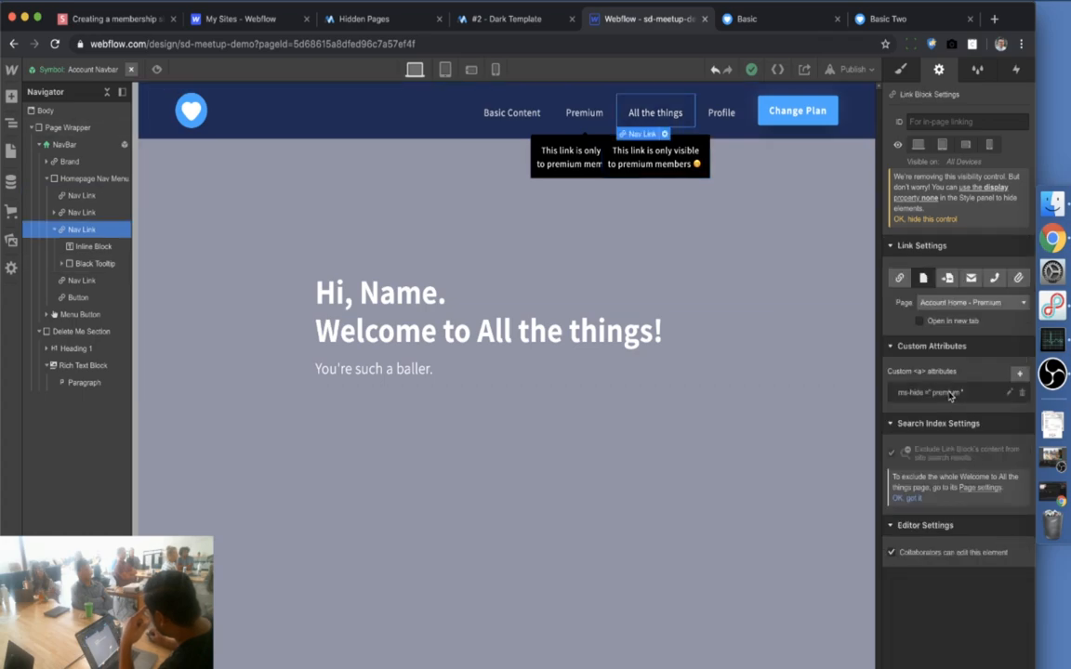
{"action": "left_click", "coordinate": [1009, 392]}
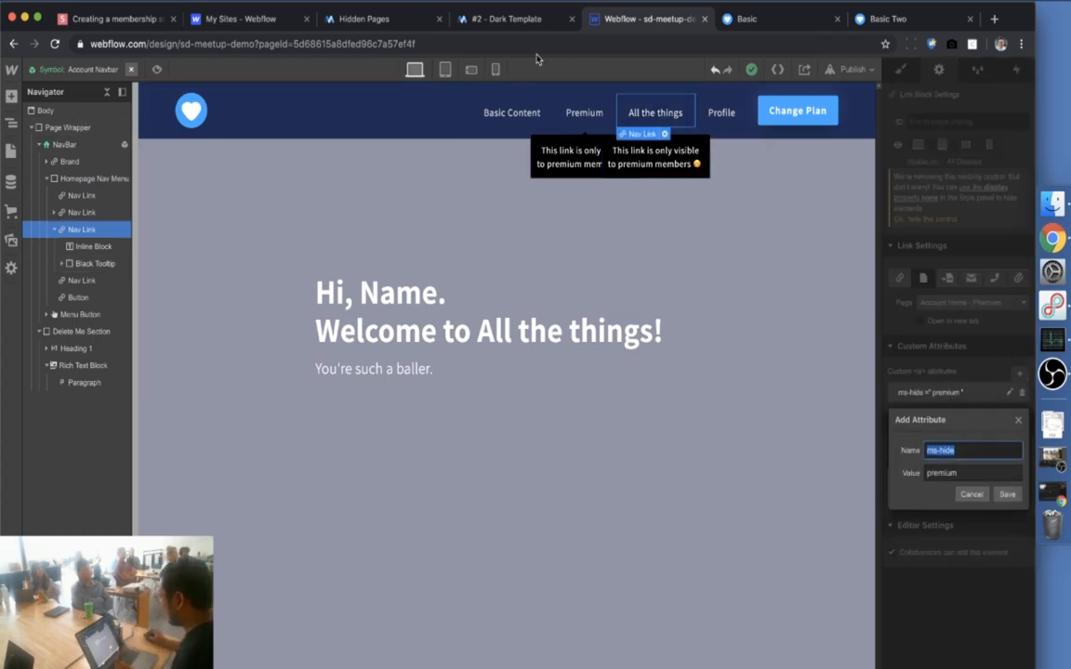
{"action": "left_click", "coordinate": [362, 18]}
{"action": "left_click", "coordinate": [990, 344]}
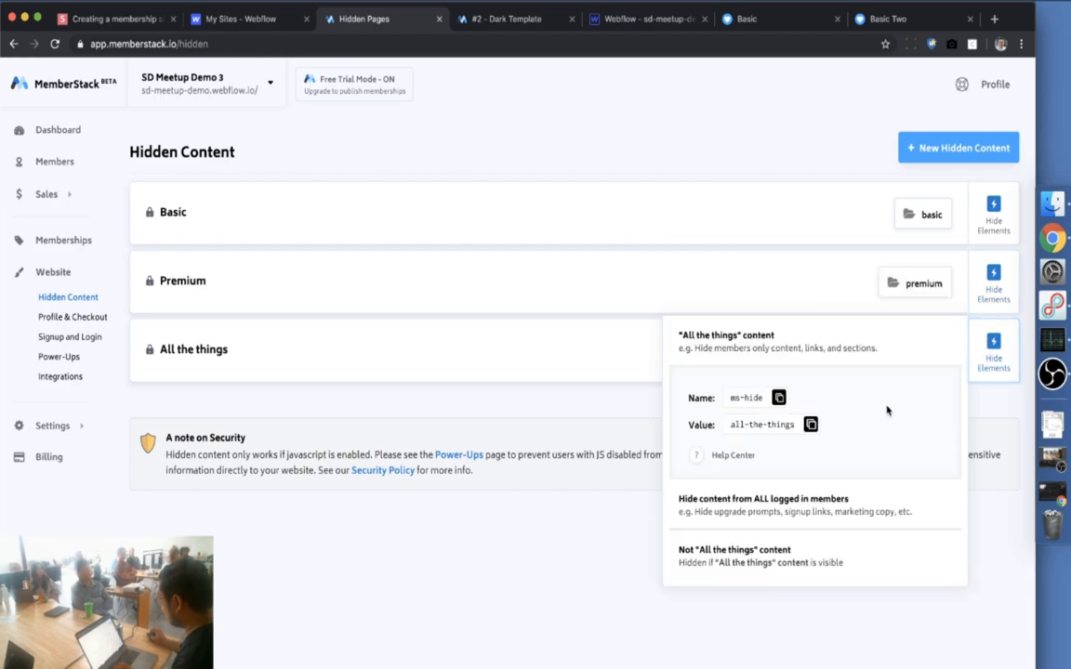
{"action": "left_click", "coordinate": [811, 424]}
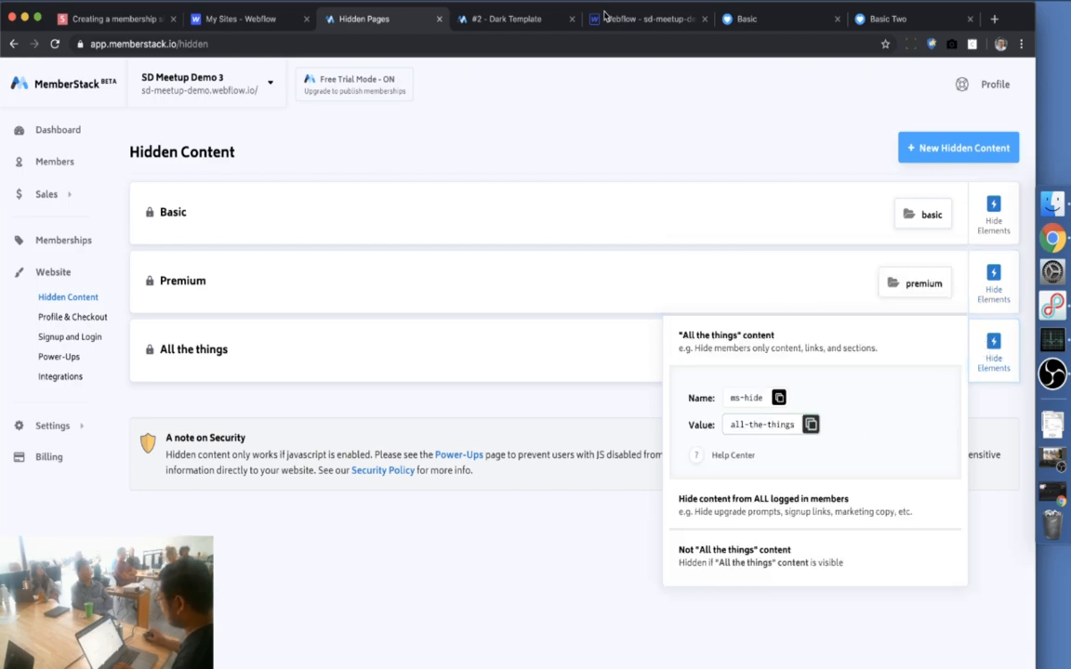
Save the All the things link attribute as ms-hide with value all-the-things
{"action": "left_click", "coordinate": [641, 19]}
{"action": "key", "text": "super+v"}
{"action": "key", "text": "super+a"}
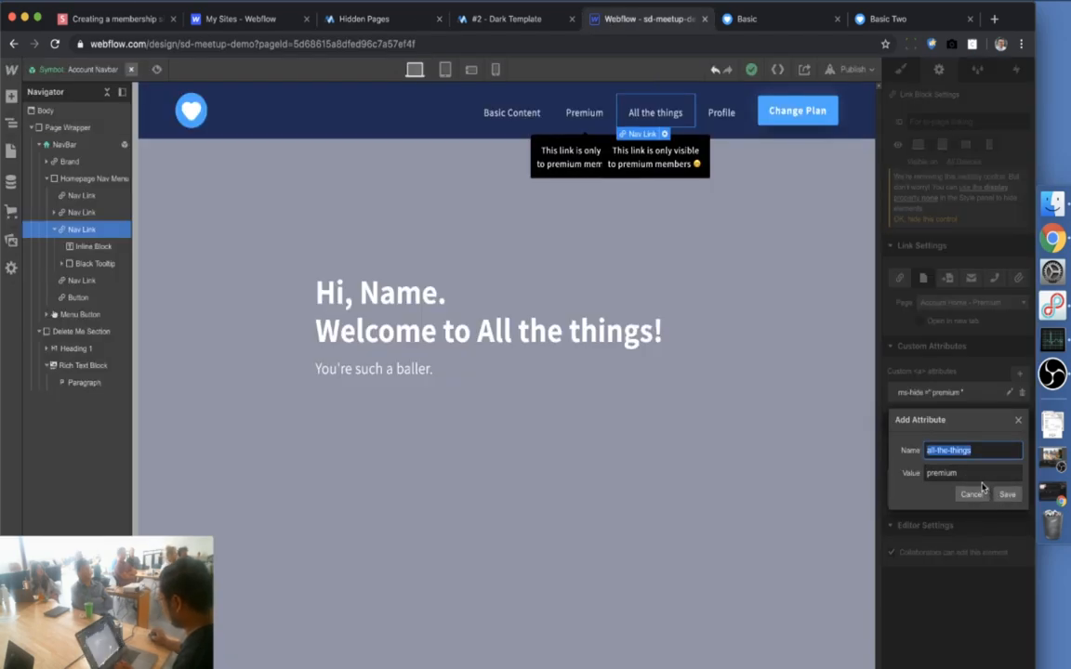
{"action": "key", "text": "BackSpace"}
{"action": "type", "text": "ms-hide"}
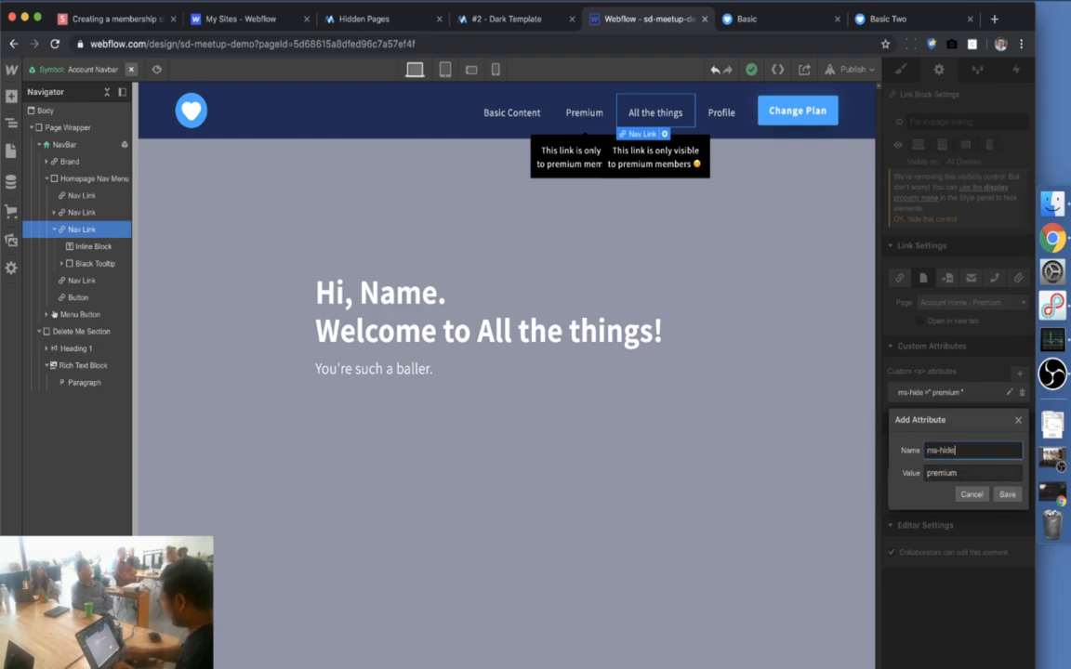
{"action": "key", "text": "Tab"}
{"action": "key", "text": "super+v"}
{"action": "key", "text": "super+a"}
{"action": "type", "text": "all-the-things"}
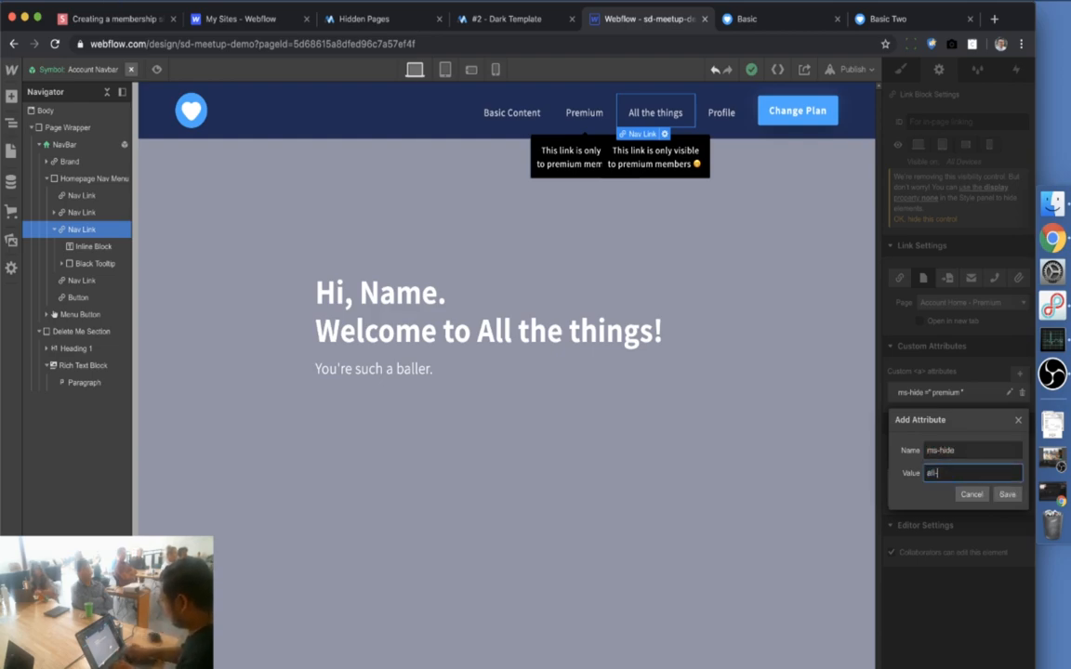
{"action": "left_click", "coordinate": [1007, 493]}
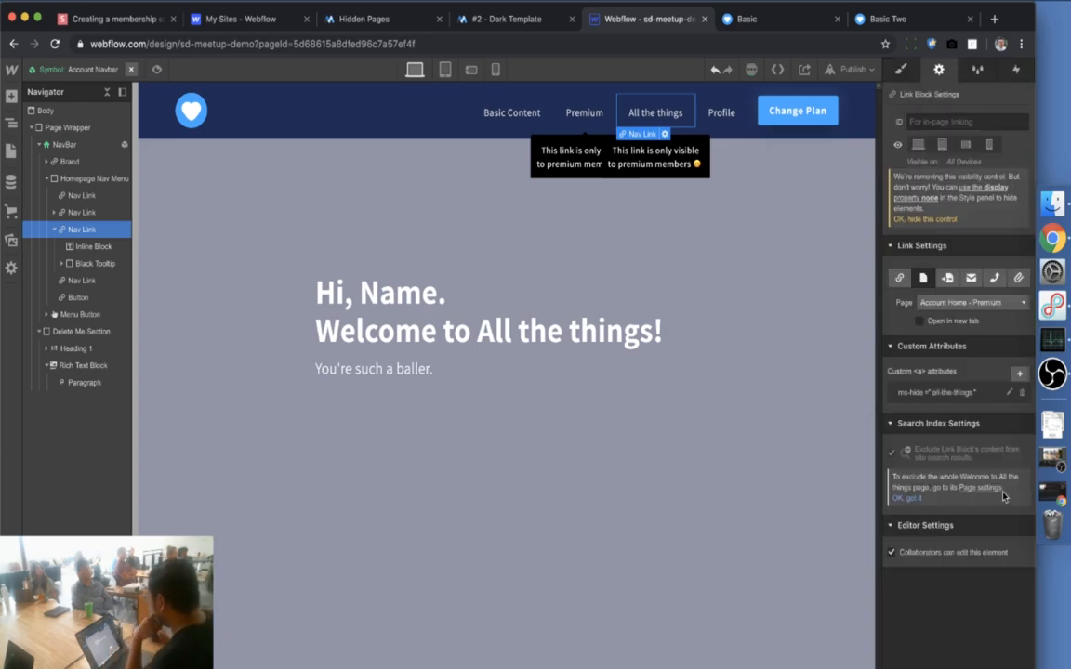
Publish the site to its webflow.io domain and open the live site in a new tab
{"action": "left_click", "coordinate": [849, 71]}
{"action": "left_click", "coordinate": [760, 215]}
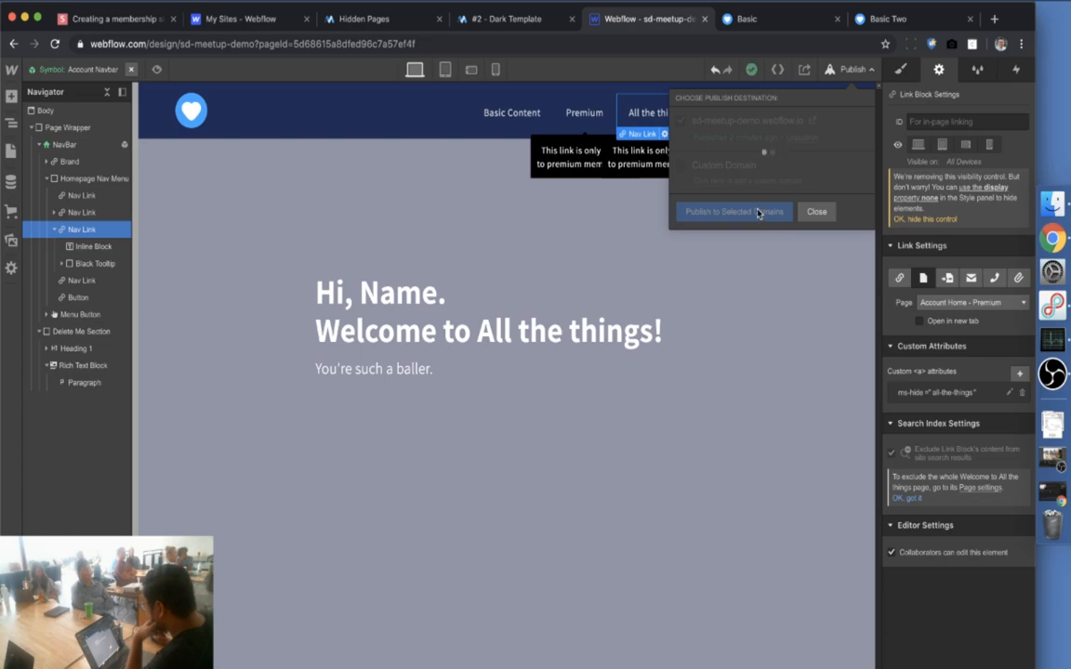
{"action": "left_click", "coordinate": [836, 19]}
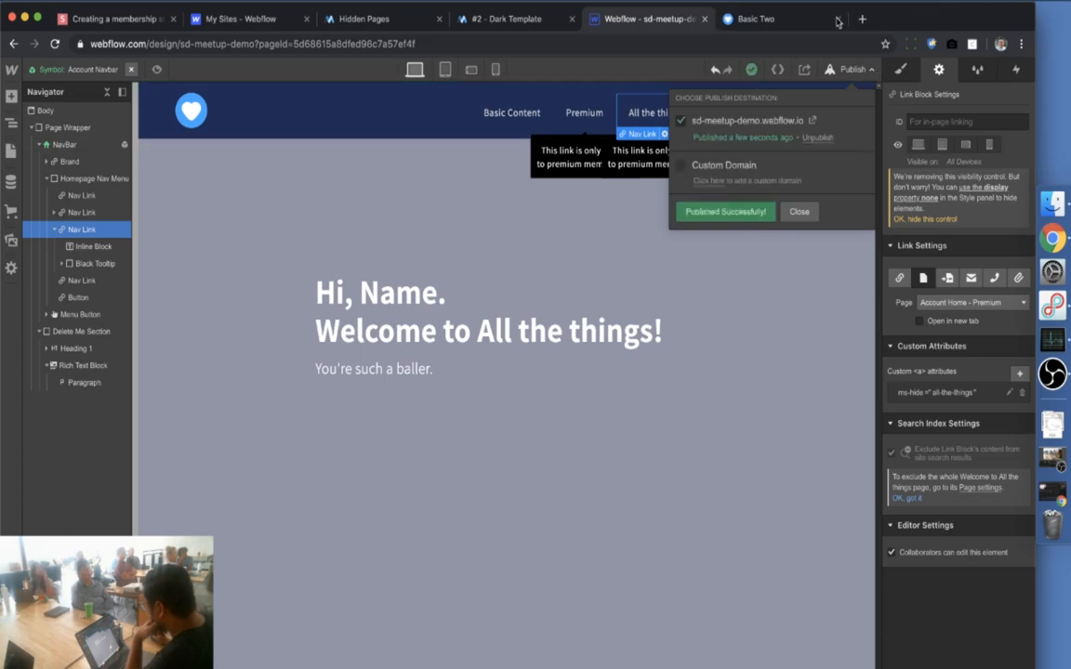
{"action": "left_click", "coordinate": [836, 19]}
{"action": "left_click", "coordinate": [812, 120]}
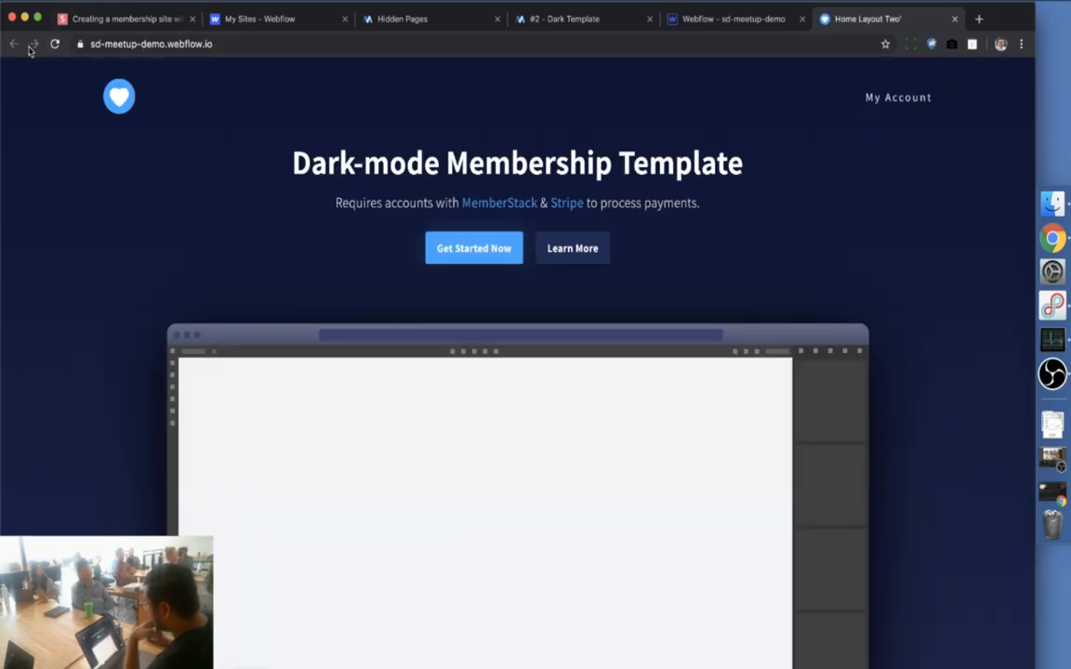
Try opening the all-the-things welcome page from the live site's address bar
{"action": "left_click", "coordinate": [285, 43]}
{"action": "left_click", "coordinate": [298, 44]}
{"action": "type", "text": "aal"}
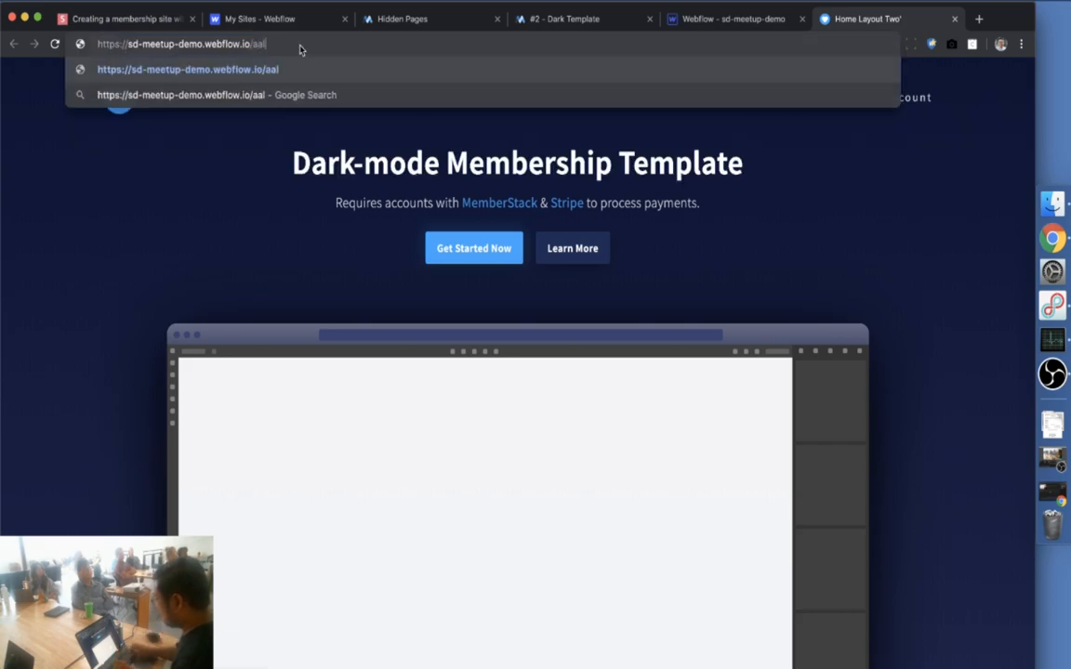
{"action": "key", "text": "BackSpace"}
{"action": "key", "text": "BackSpace"}
{"action": "key", "text": "Down"}
{"action": "key", "text": "Down"}
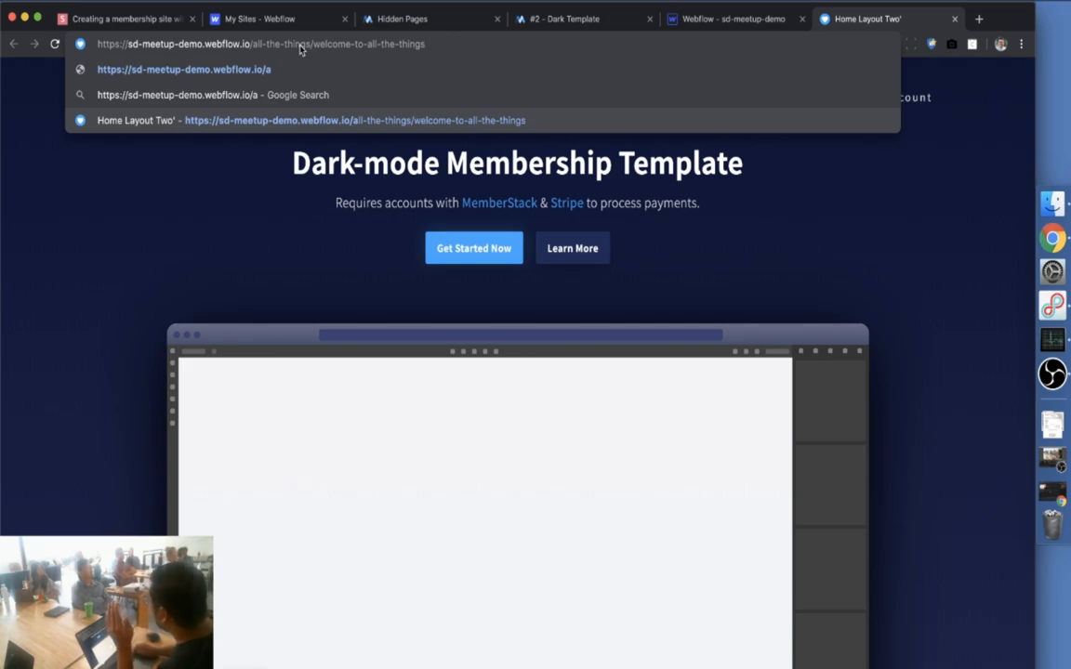
{"action": "key", "text": "Escape"}
{"action": "key", "text": "Escape"}
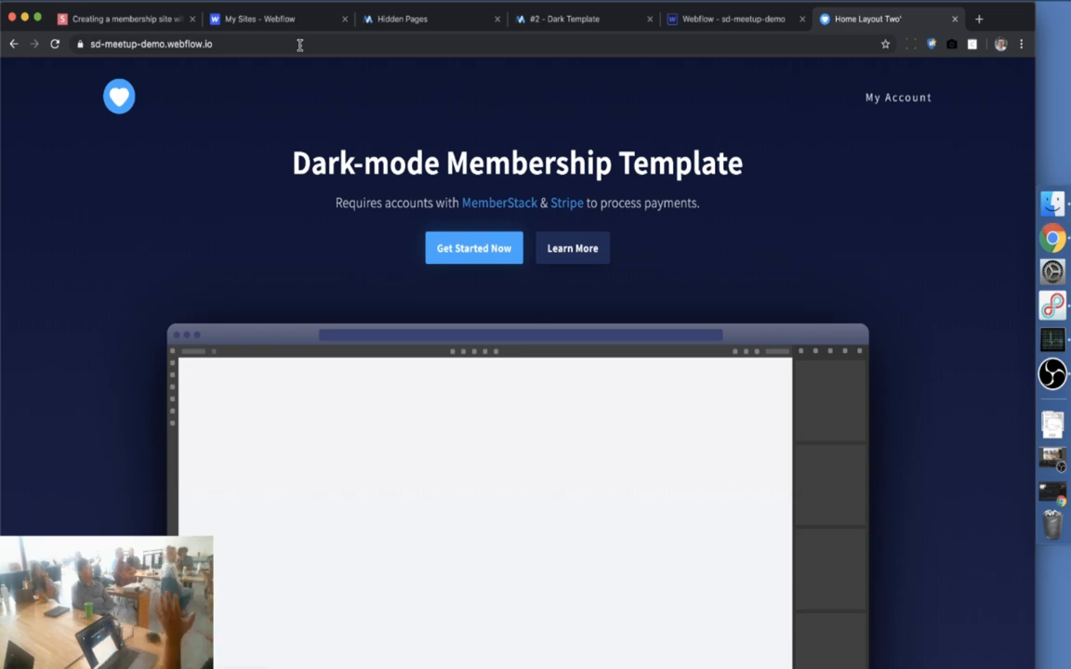
Upgrade the test account to the Premium plan from the live pricing page
{"action": "left_click", "coordinate": [910, 111]}
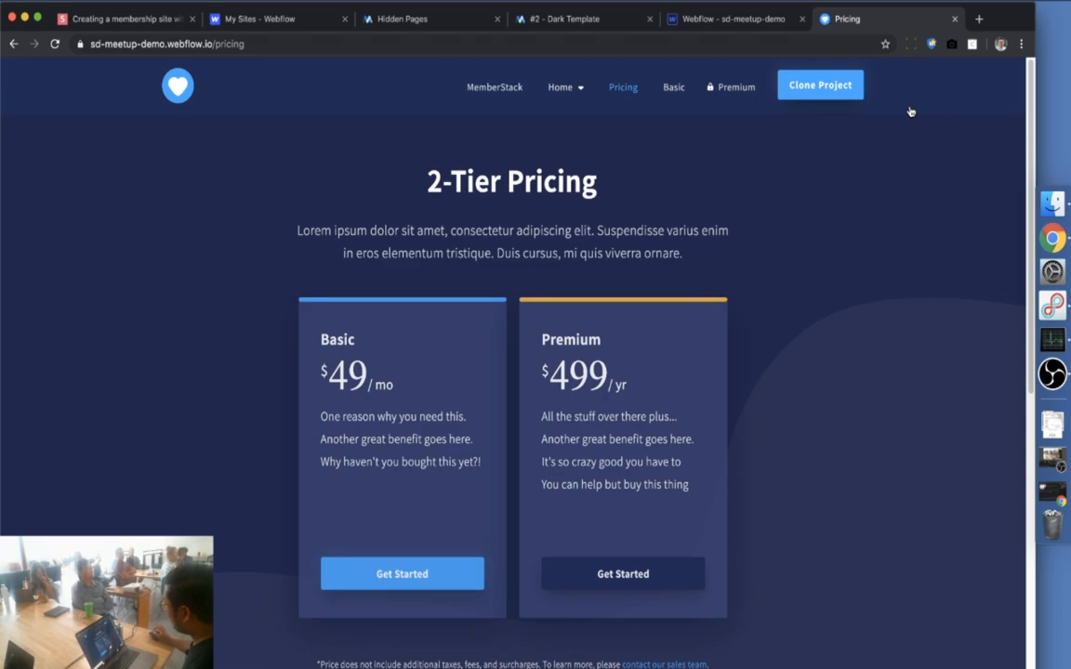
{"action": "scroll", "coordinate": [398, 576], "scroll_direction": "down", "scroll_amount": 1}
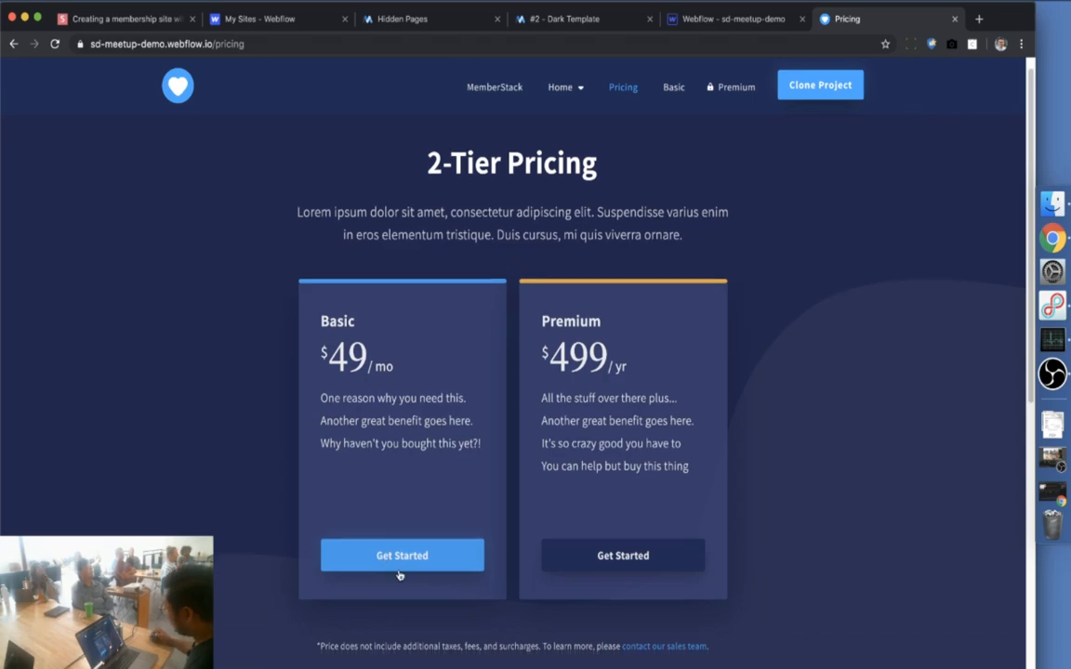
{"action": "left_click", "coordinate": [591, 560]}
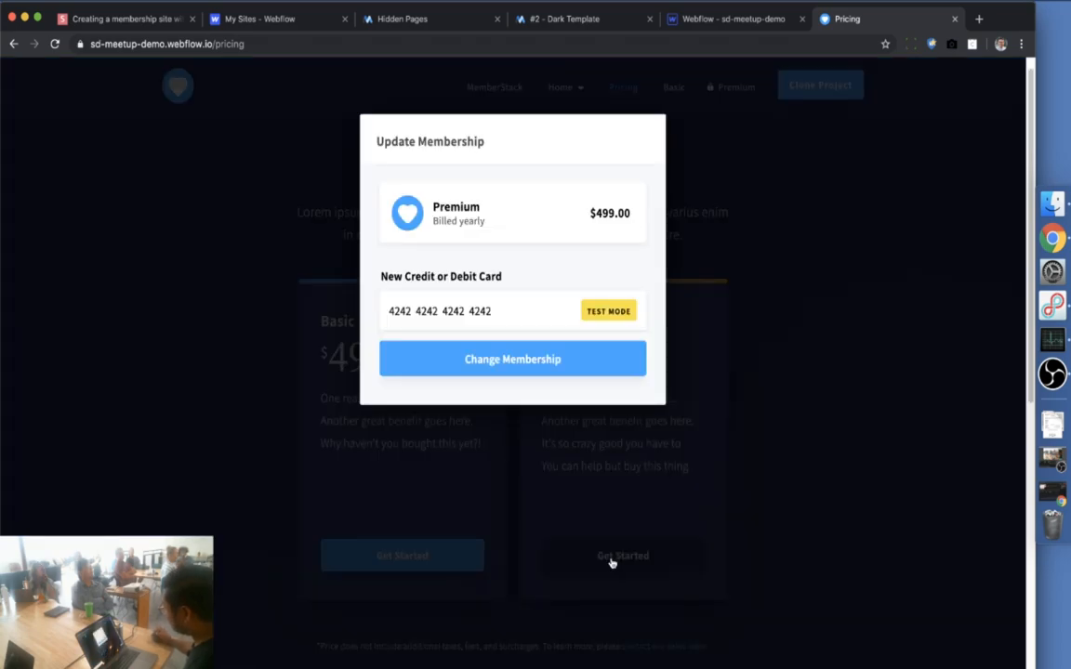
{"action": "left_click", "coordinate": [516, 363]}
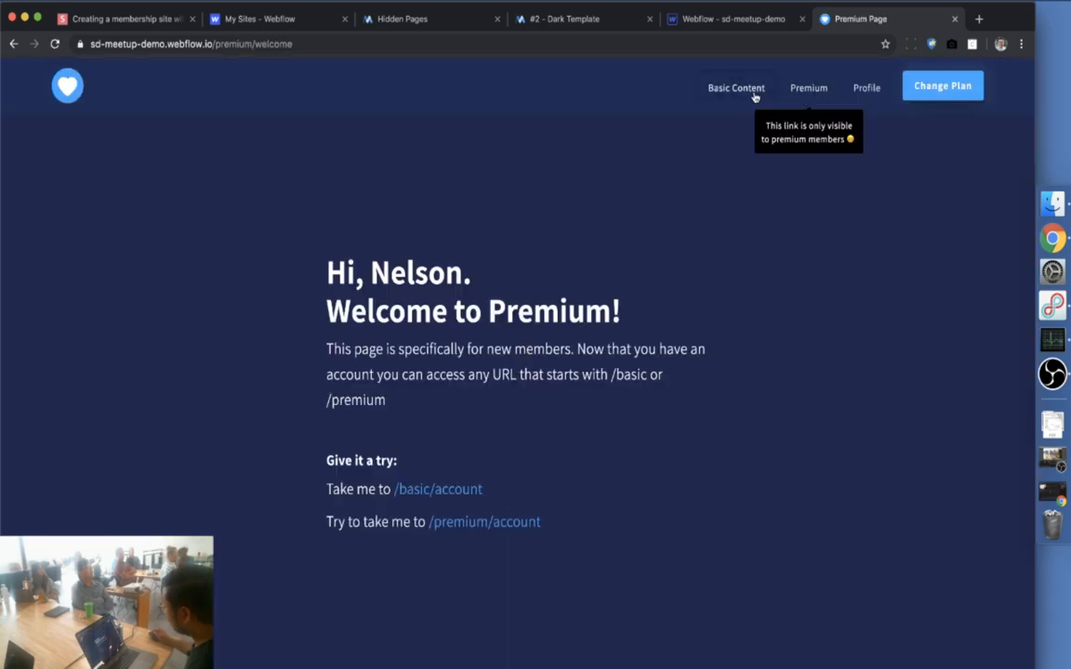
Visit the /all-the-things page to confirm it redirects, then return to MemberStack's hidden content
{"action": "left_click_drag", "start_coordinate": [214, 47], "coordinate": [402, 45]}
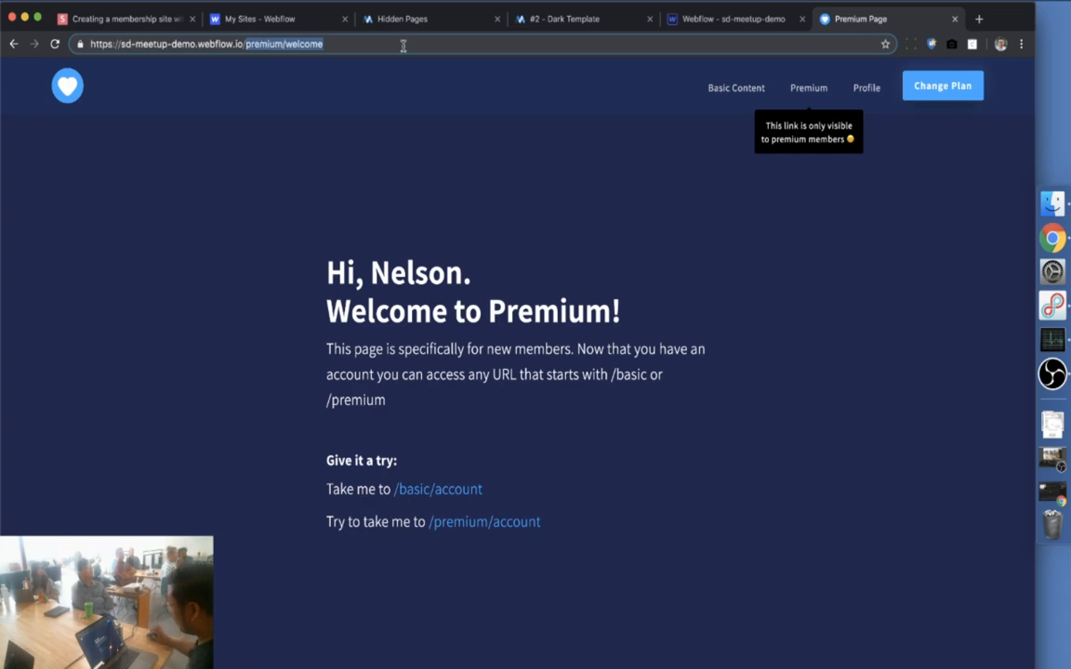
{"action": "key", "text": "BackSpace"}
{"action": "type", "text": "all"}
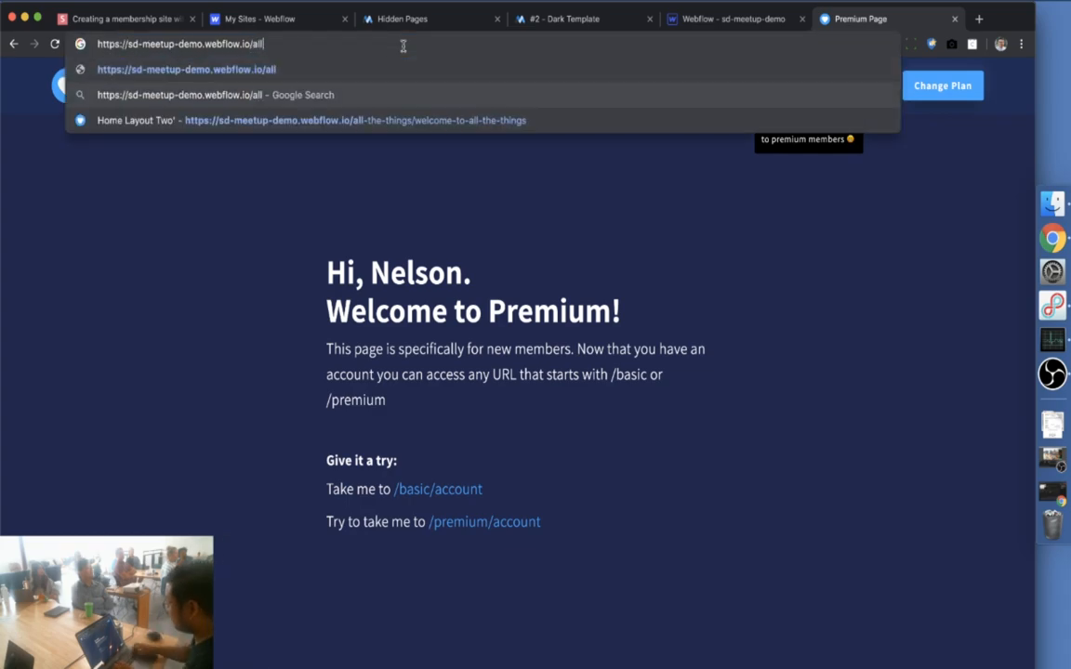
{"action": "key", "text": "Return"}
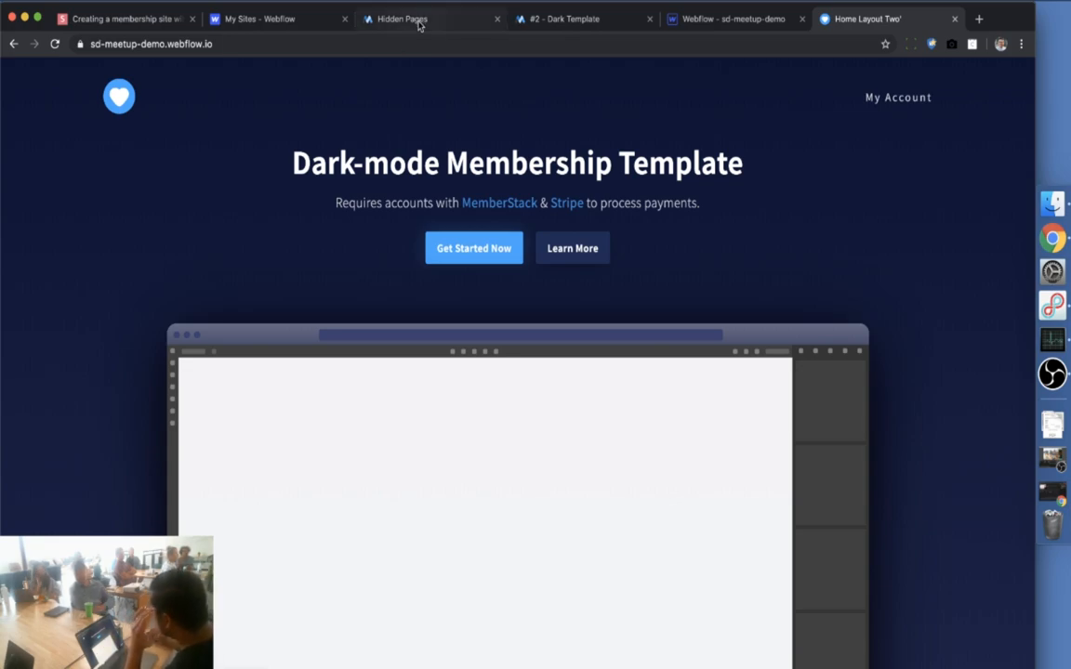
{"action": "left_click", "coordinate": [410, 20]}
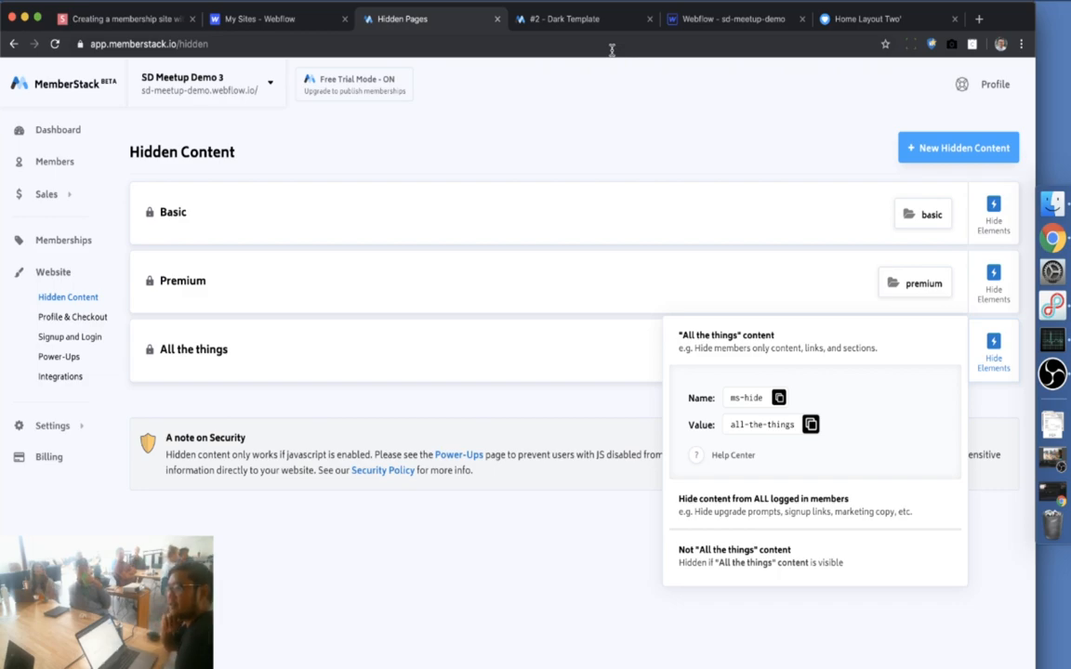
Review the Premium, Basic Content and All the things nav link attributes, then go back to MemberStack
{"action": "left_click", "coordinate": [734, 18]}
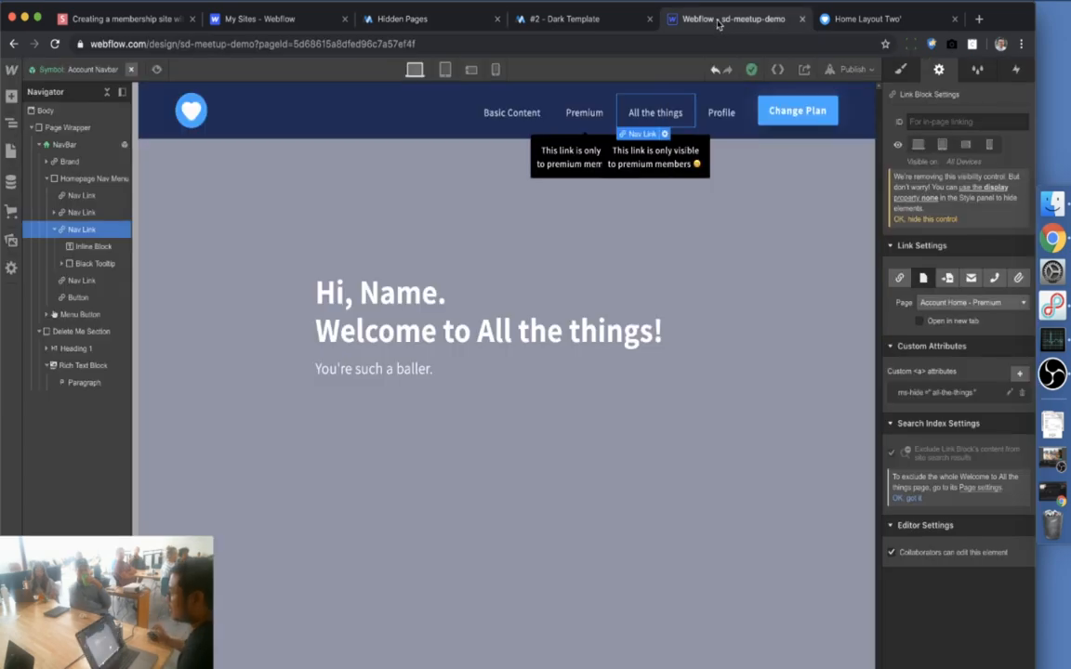
{"action": "left_click", "coordinate": [595, 104]}
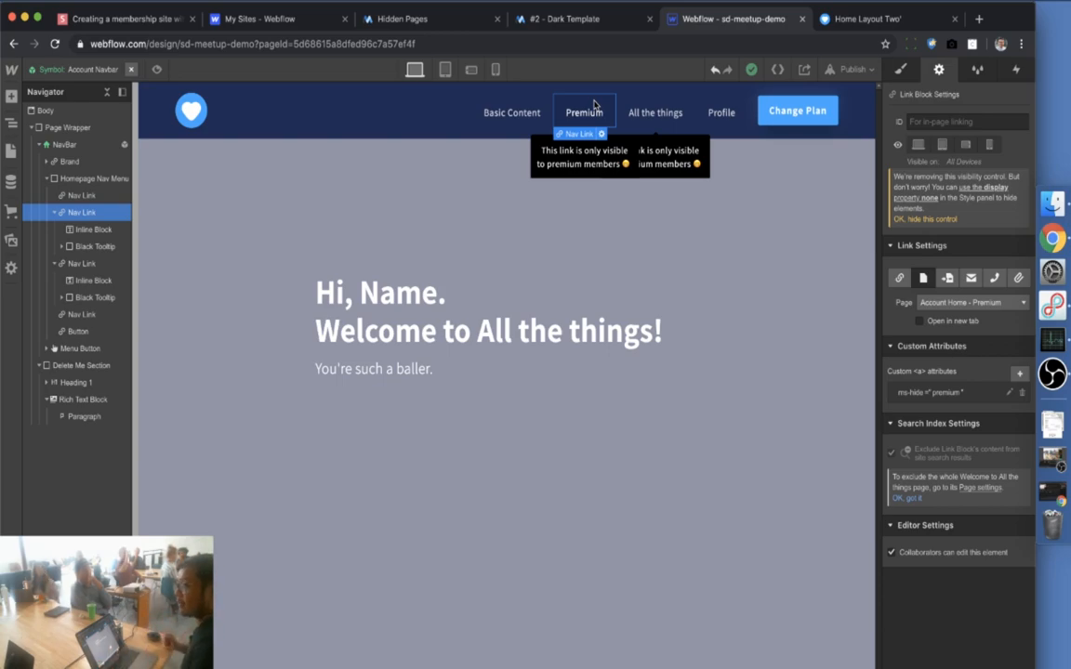
{"action": "left_click", "coordinate": [944, 399]}
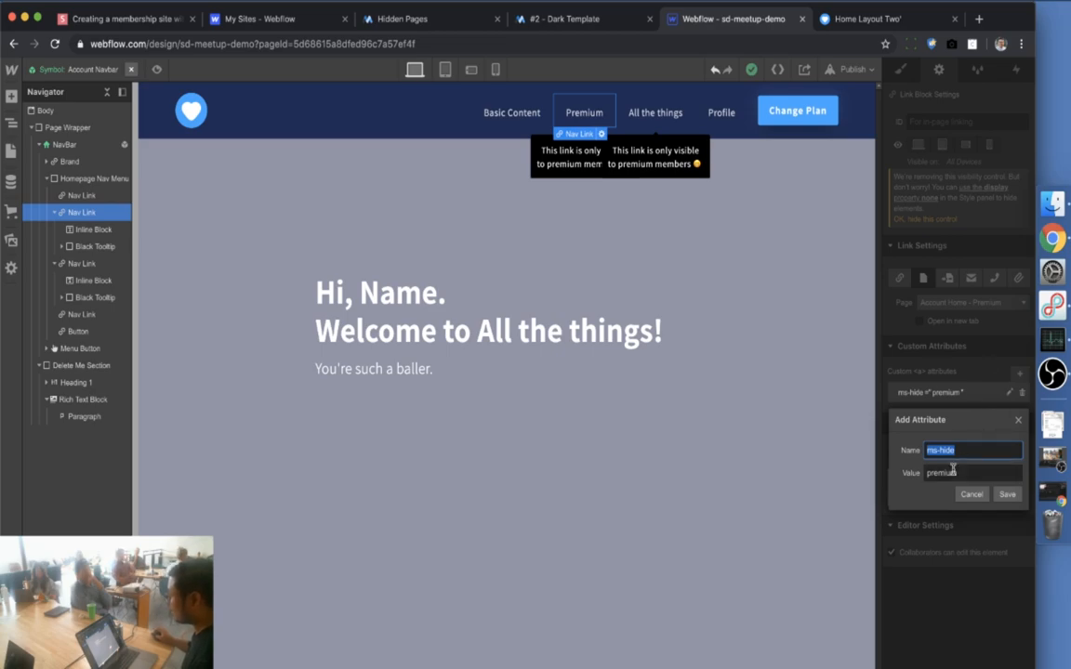
{"action": "left_click", "coordinate": [512, 112]}
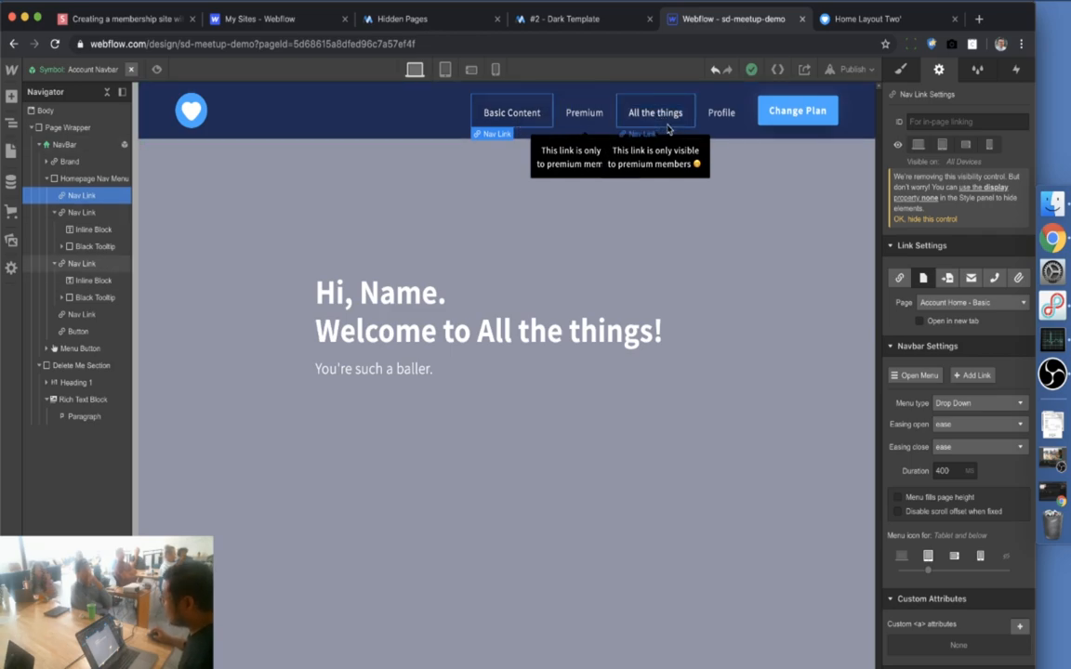
{"action": "left_click", "coordinate": [668, 130]}
{"action": "left_click", "coordinate": [402, 18]}
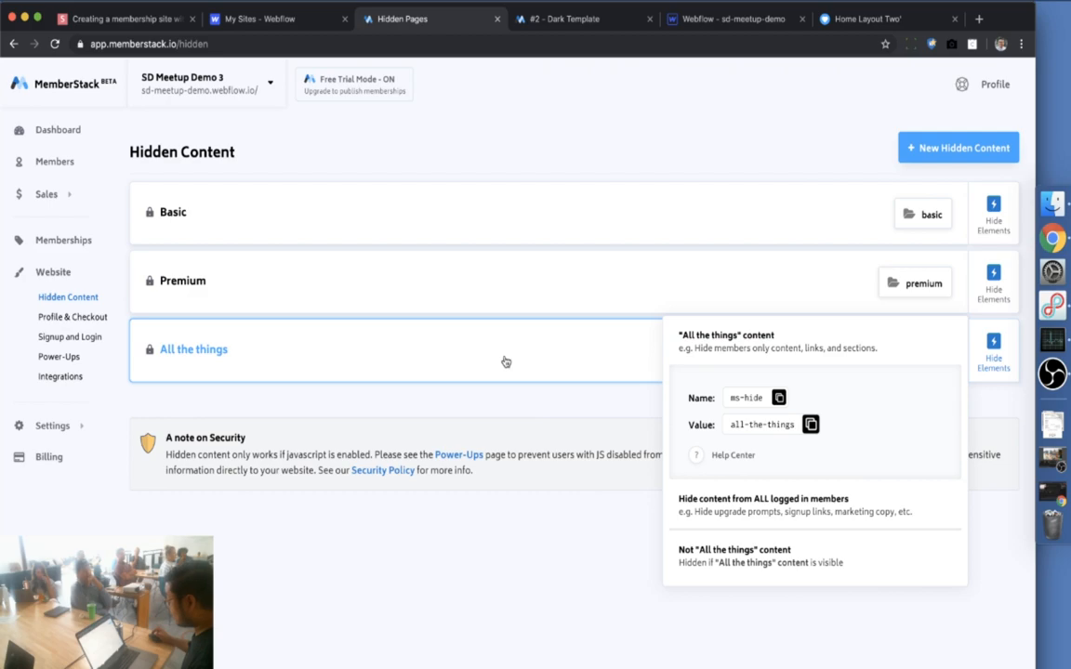
Let the ALL THE THINGS membership plan unlock All the things hidden content and save it
{"action": "left_click", "coordinate": [70, 241]}
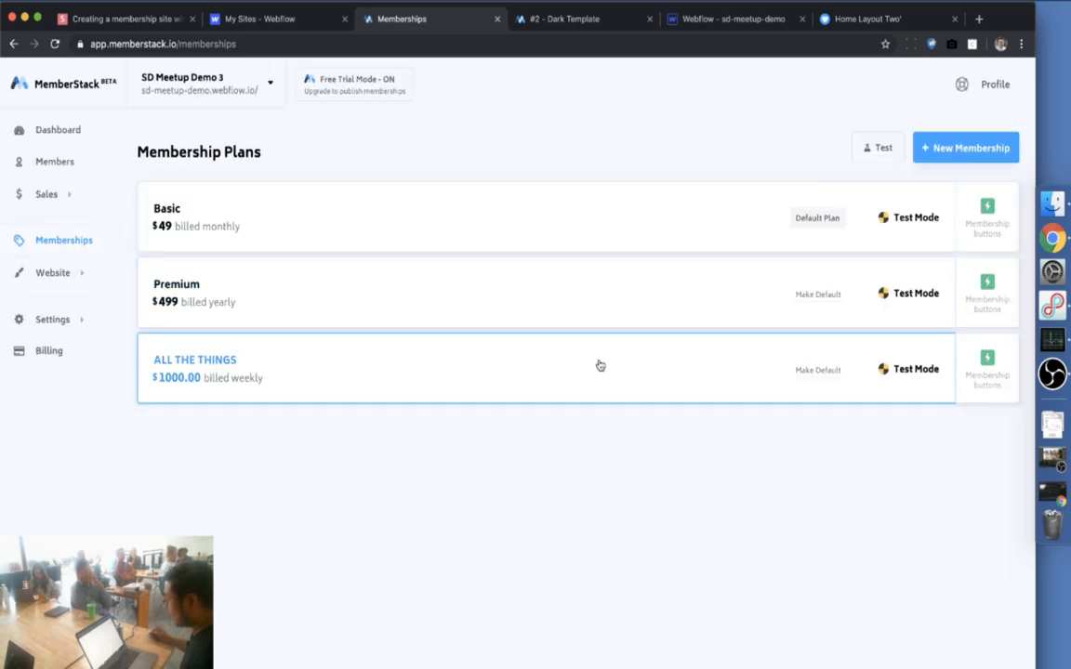
{"action": "left_click", "coordinate": [600, 365]}
{"action": "scroll", "coordinate": [450, 537], "scroll_direction": "down", "scroll_amount": 10}
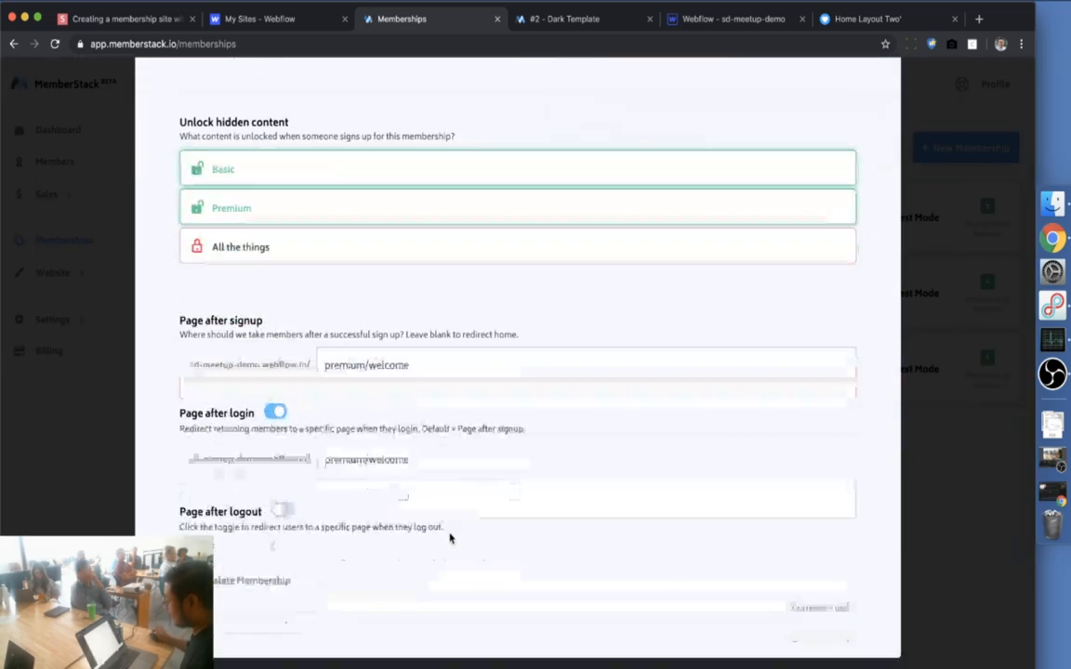
{"action": "left_click", "coordinate": [257, 245]}
{"action": "scroll", "coordinate": [288, 316], "scroll_direction": "up", "scroll_amount": 2}
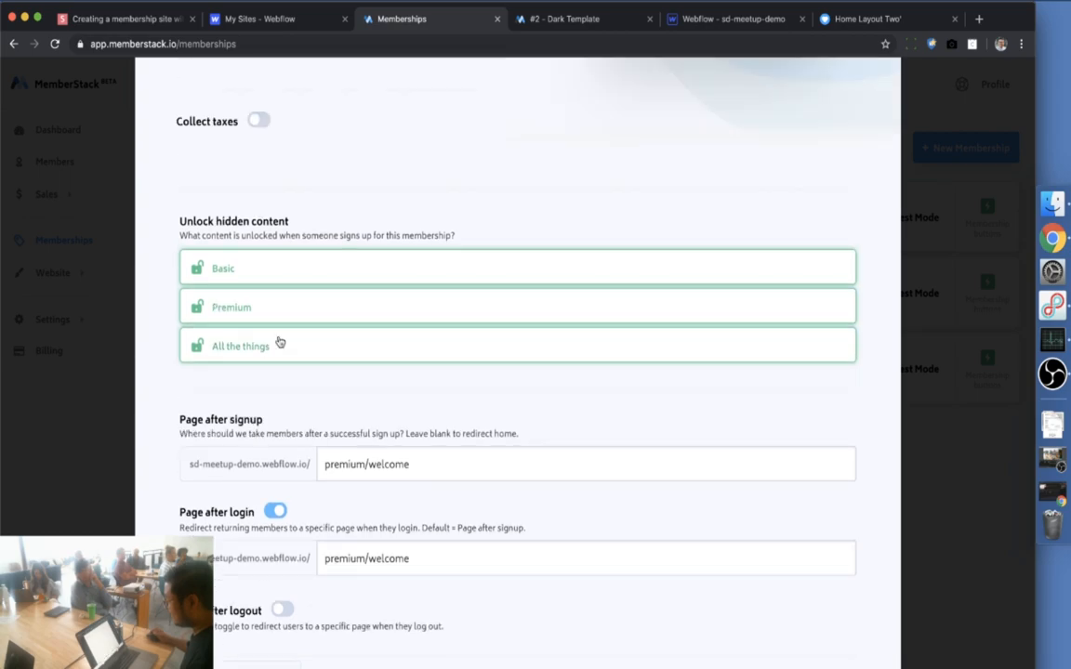
{"action": "scroll", "coordinate": [280, 343], "scroll_direction": "up", "scroll_amount": 3}
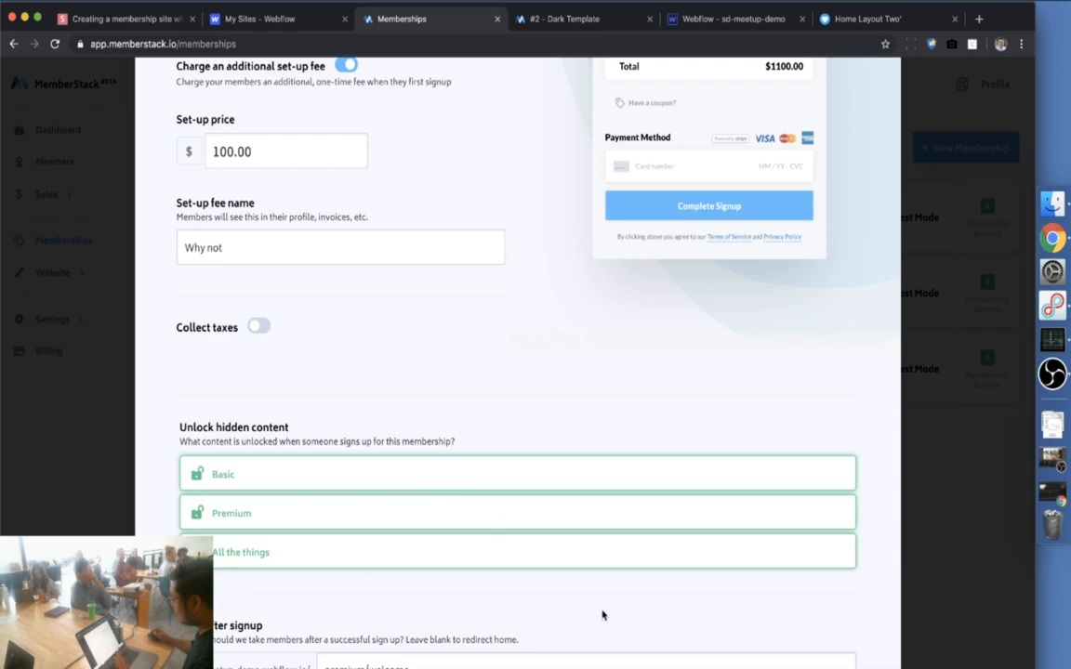
{"action": "left_click", "coordinate": [602, 665]}
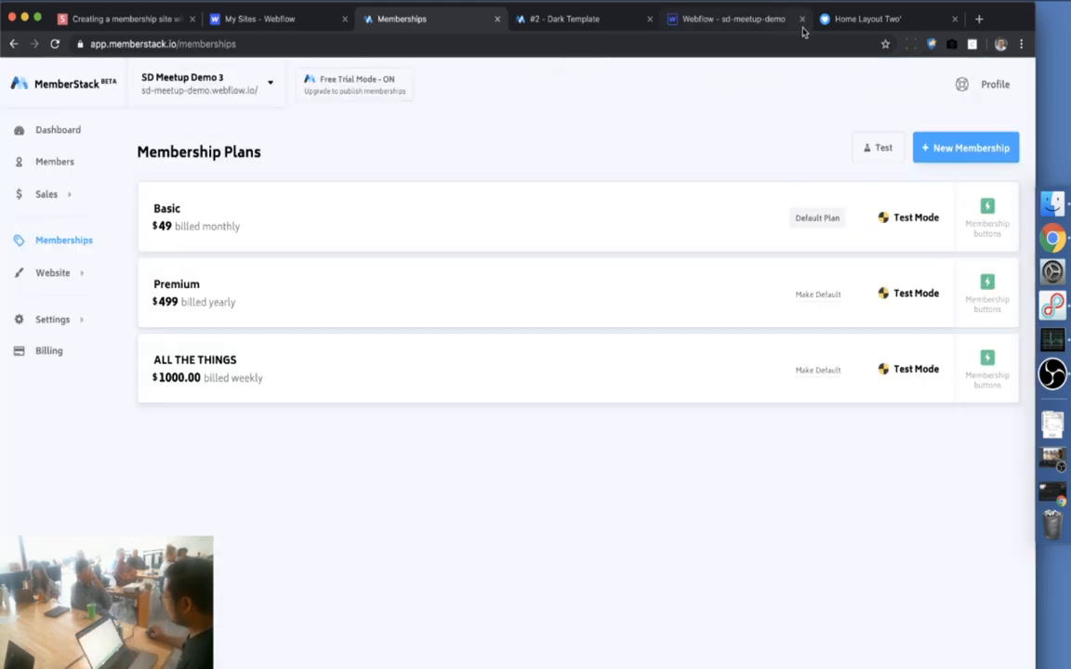
On the live site, go through My Account to Change Plan, which shows only Basic and Premium
{"action": "left_click", "coordinate": [864, 29]}
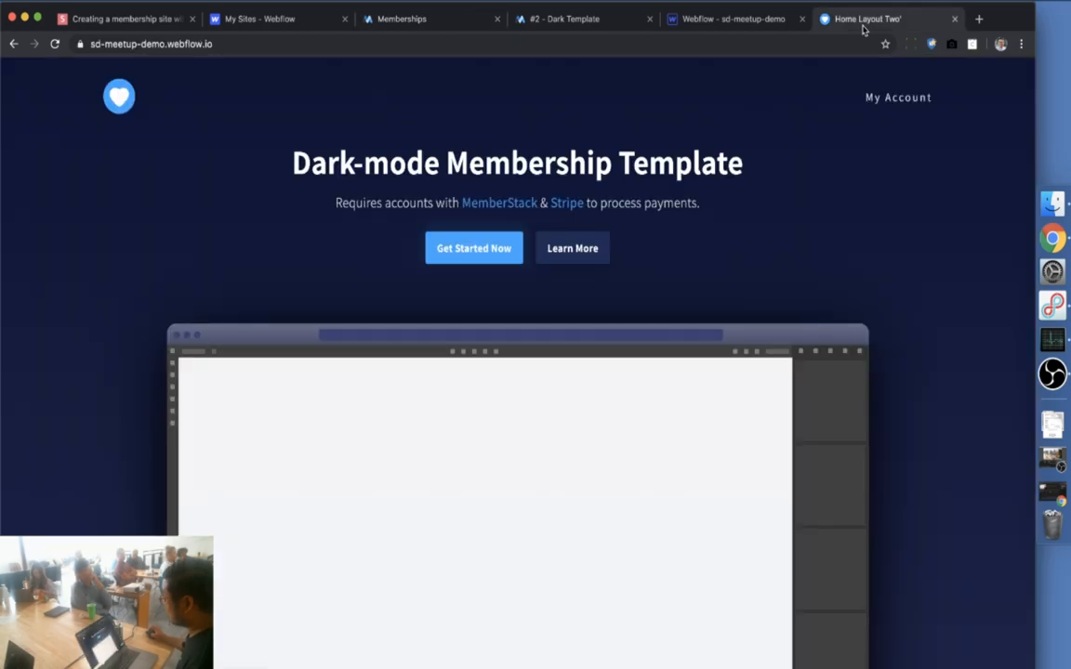
{"action": "scroll", "coordinate": [813, 186], "scroll_direction": "down", "scroll_amount": 10}
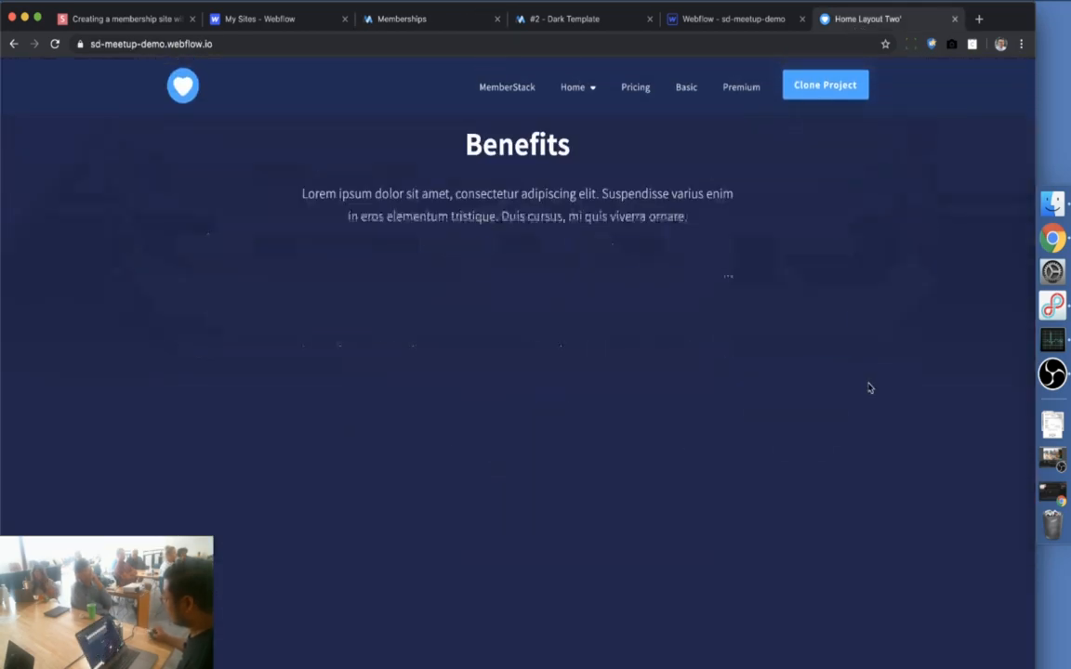
{"action": "scroll", "coordinate": [858, 196], "scroll_direction": "up", "scroll_amount": 4}
{"action": "scroll", "coordinate": [859, 196], "scroll_direction": "up", "scroll_amount": 6}
{"action": "left_click", "coordinate": [906, 97]}
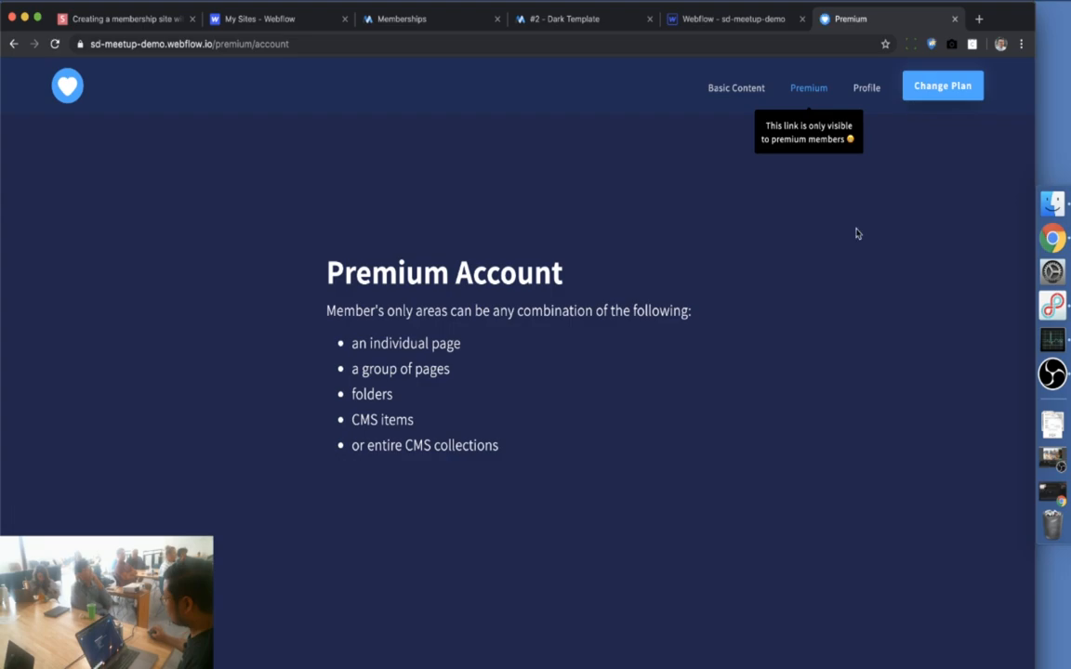
{"action": "left_click", "coordinate": [927, 87]}
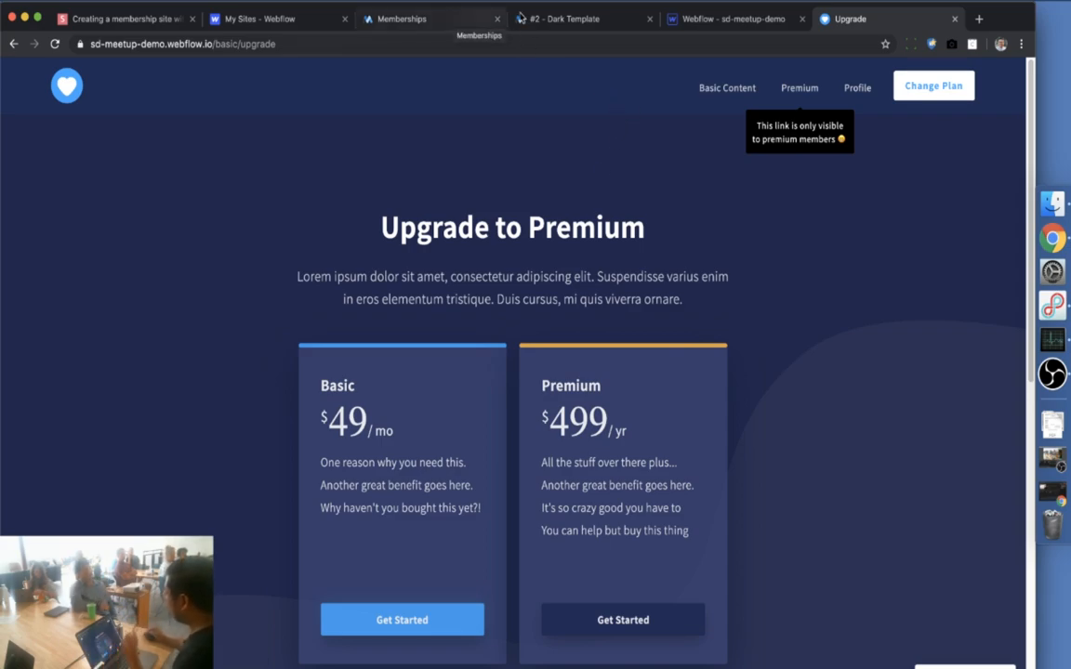
{"action": "left_click", "coordinate": [724, 17]}
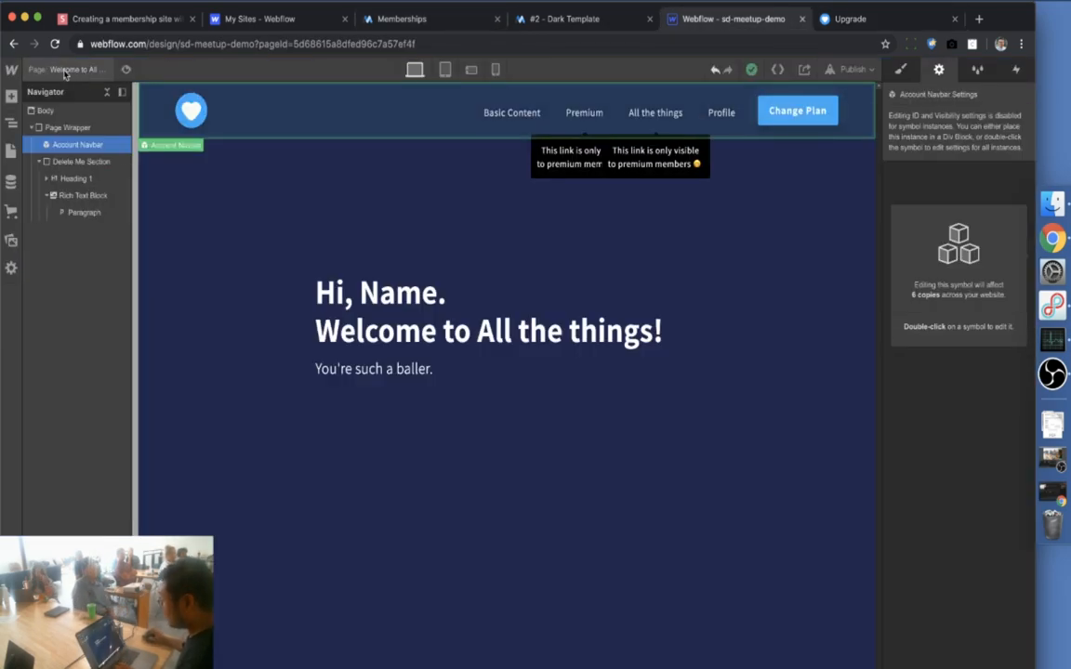
Open the Upgrade page from the Pages panel and select its Premium $499/yr pricing card
{"action": "left_click", "coordinate": [61, 71]}
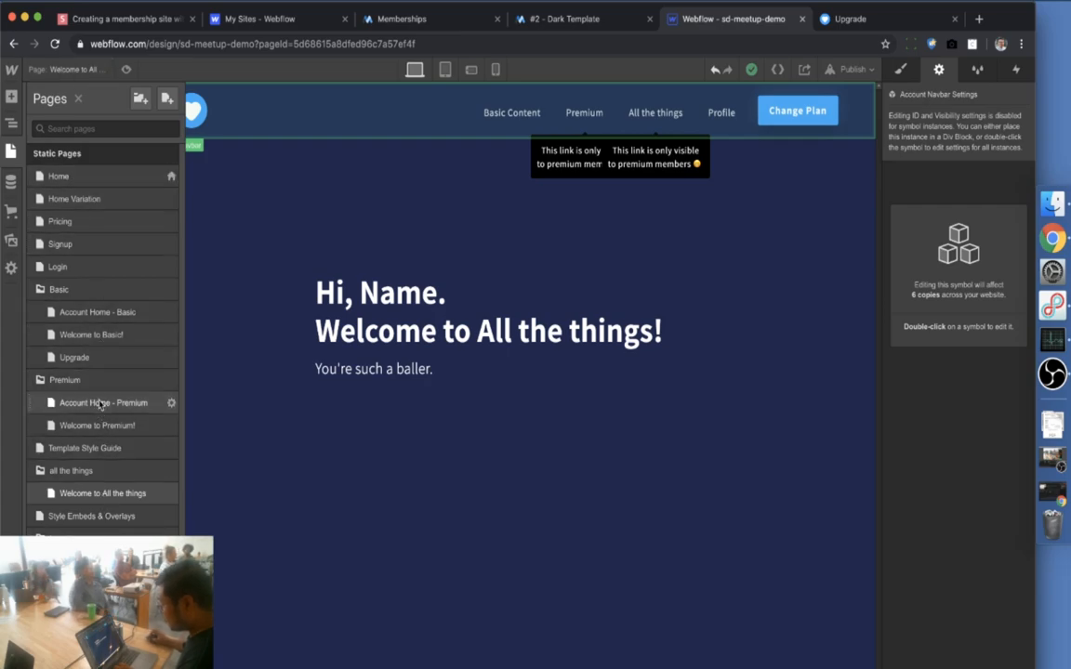
{"action": "left_click", "coordinate": [76, 357]}
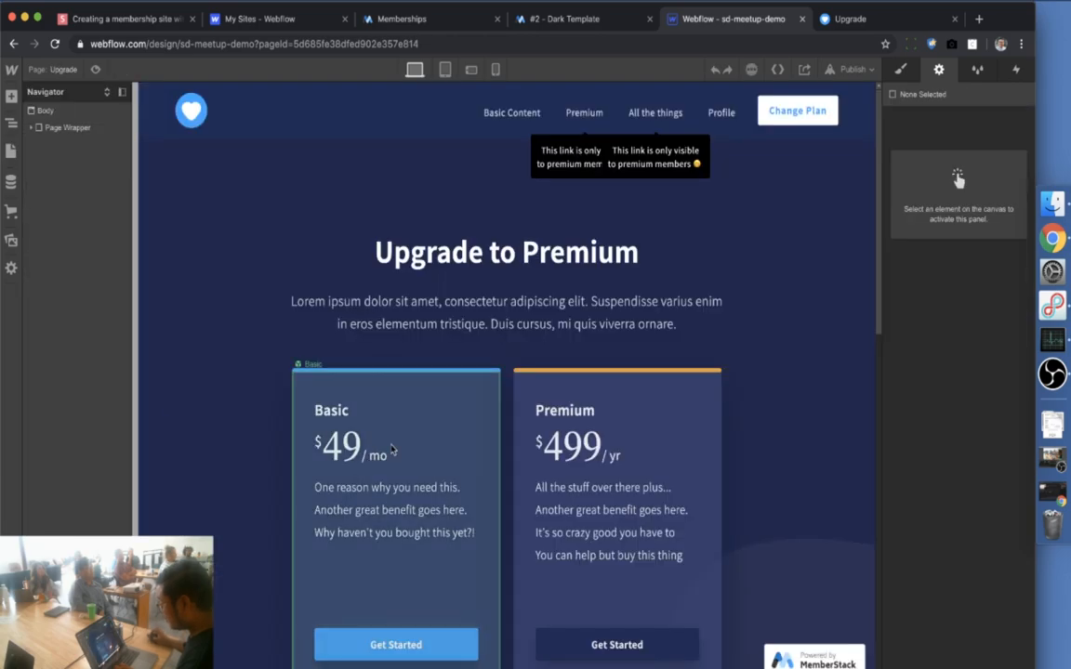
{"action": "scroll", "coordinate": [391, 449], "scroll_direction": "down", "scroll_amount": 4}
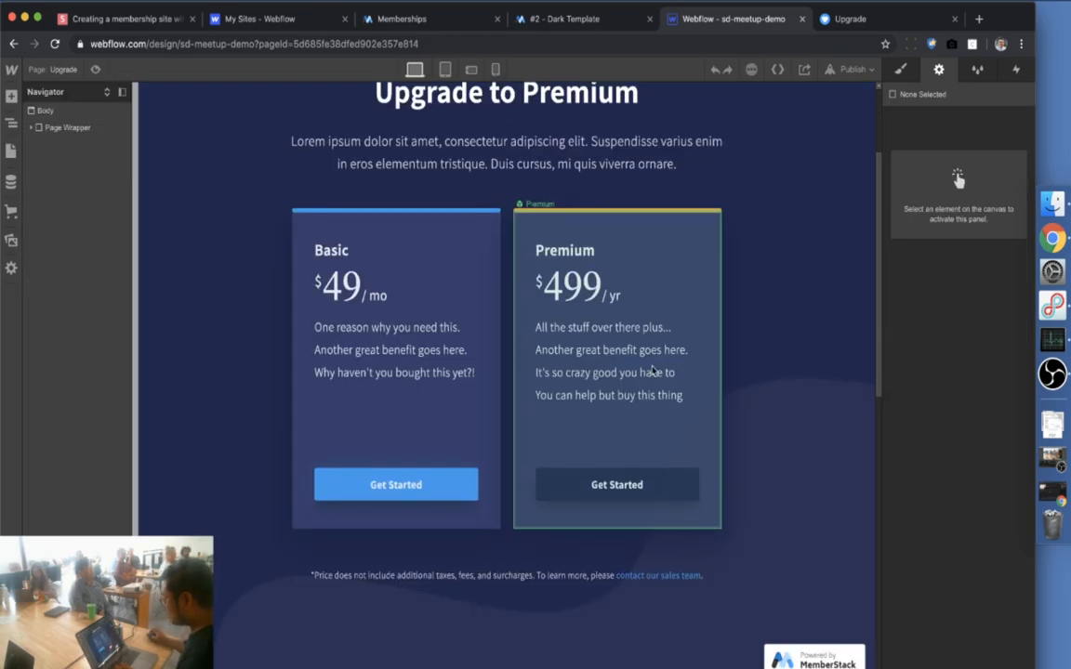
{"action": "left_click", "coordinate": [673, 296]}
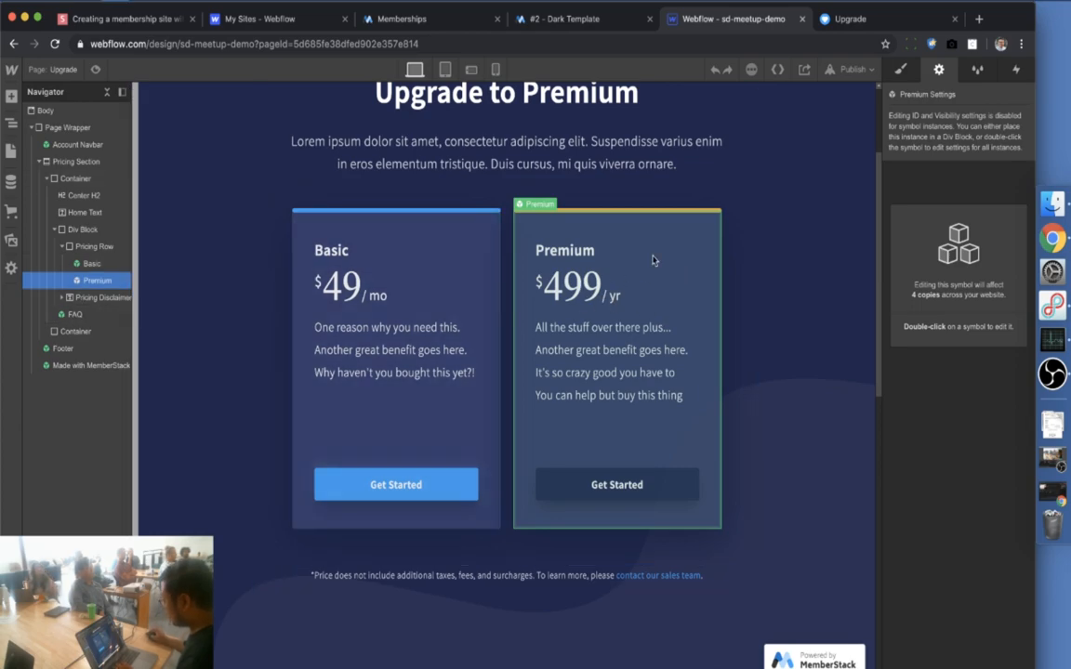
Duplicate the Premium pricing card and unlink the copy from the symbol
{"action": "key", "text": "super+d"}
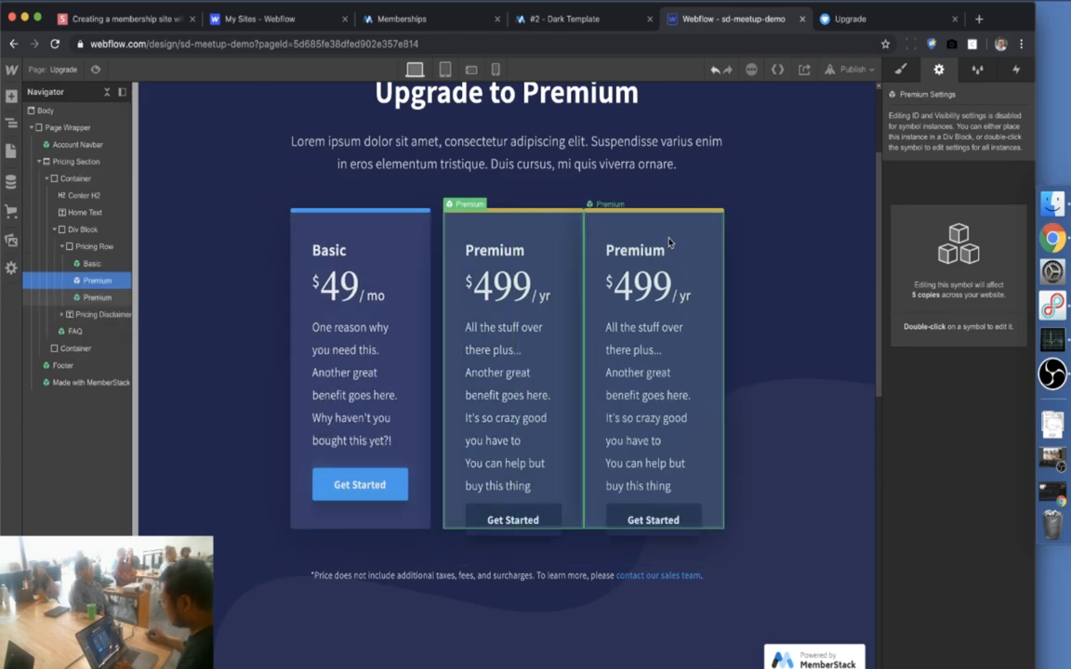
{"action": "right_click", "coordinate": [641, 244]}
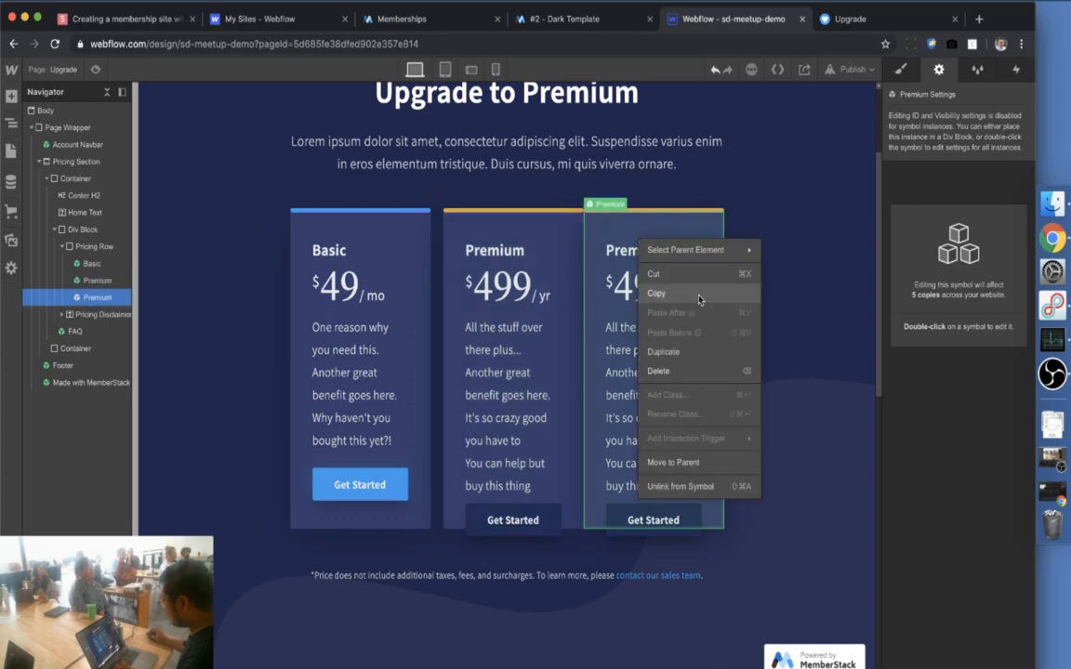
{"action": "left_click", "coordinate": [692, 487]}
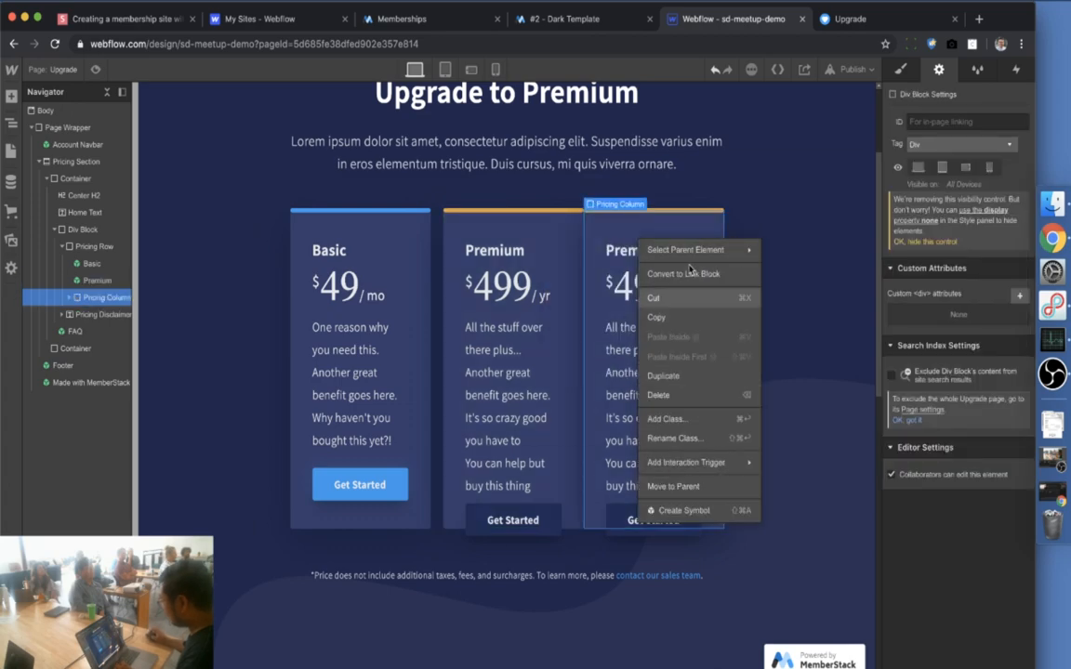
{"action": "key", "text": "Escape"}
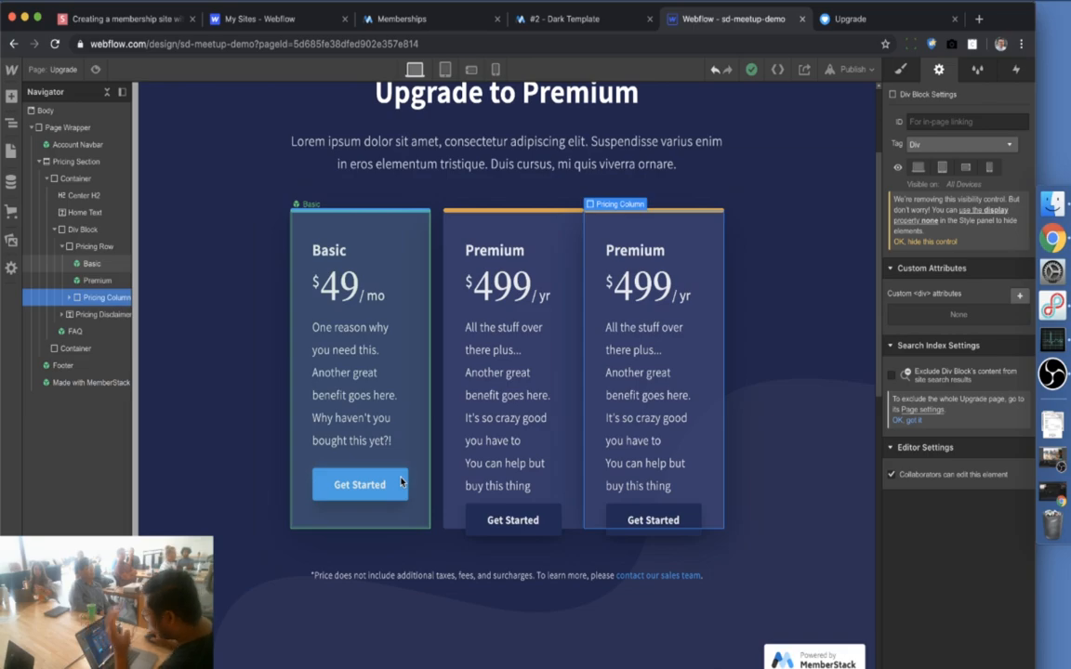
Inspect the Basic card button's membership-id custom attribute
{"action": "double_click", "coordinate": [401, 481]}
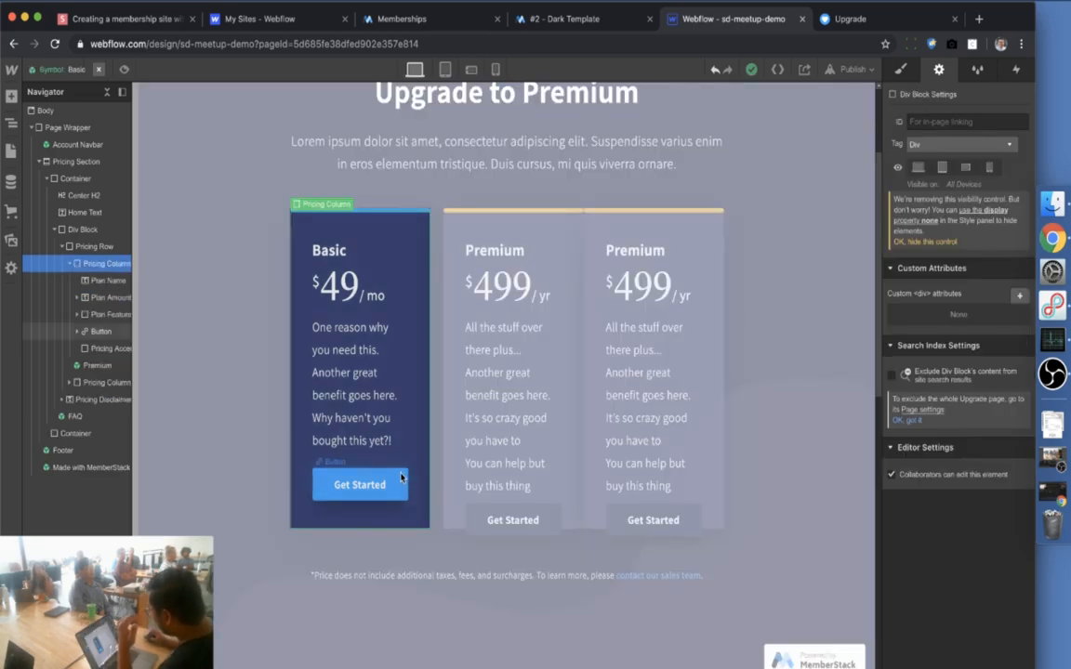
{"action": "left_click", "coordinate": [401, 478]}
{"action": "left_click", "coordinate": [964, 398]}
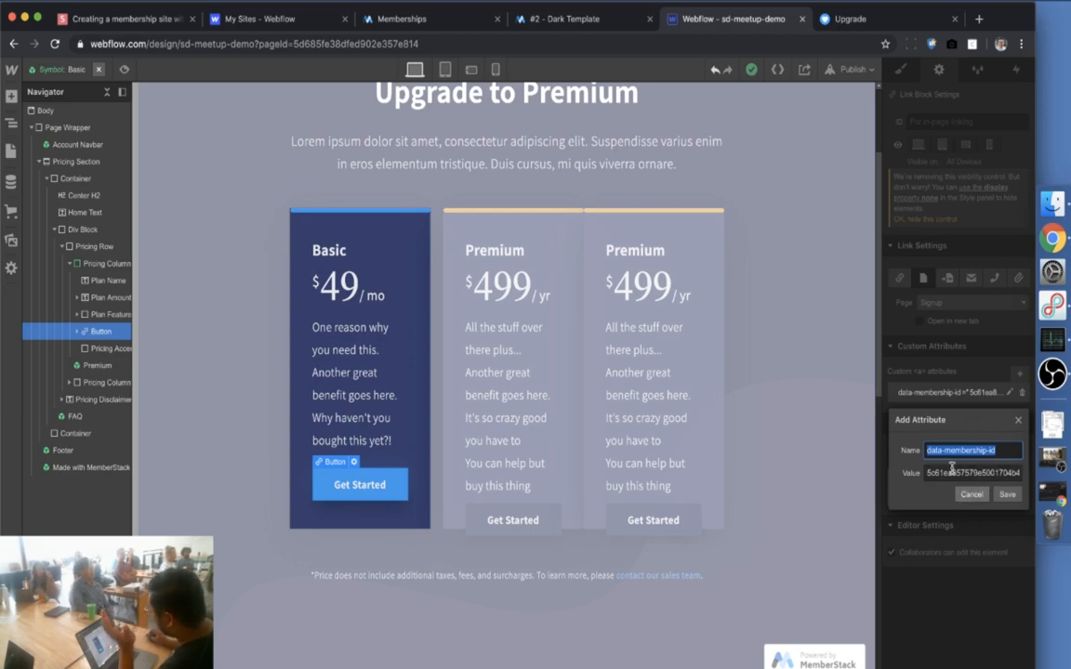
{"action": "left_click", "coordinate": [381, 24]}
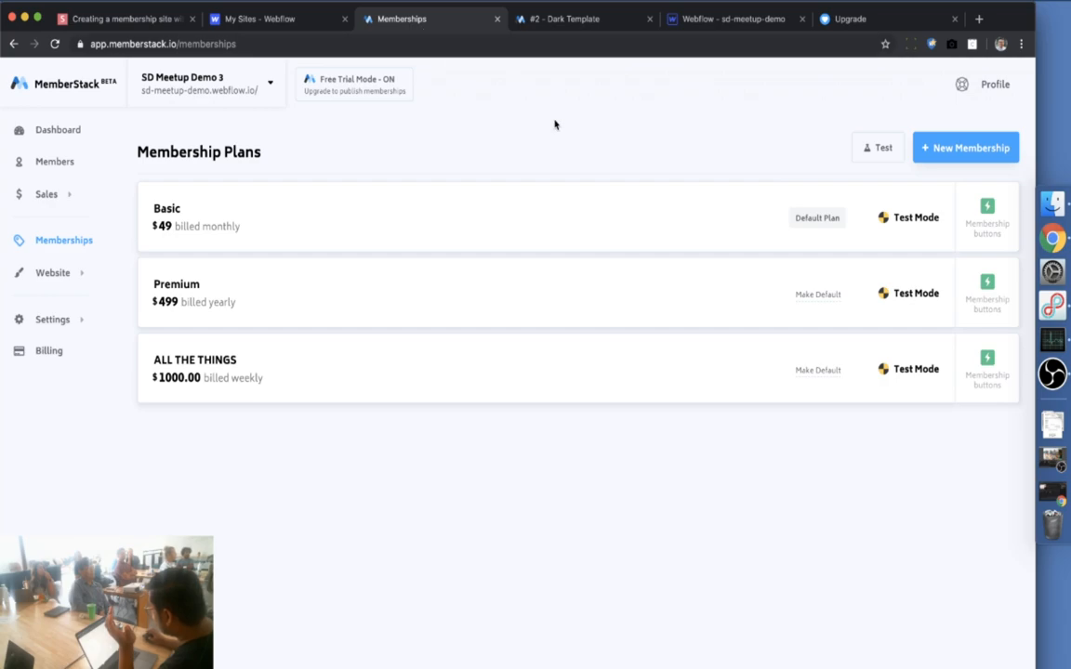
Copy the ALL THE THINGS plan's data-membership-id value from MemberStack's membership buttons
{"action": "left_click", "coordinate": [979, 218]}
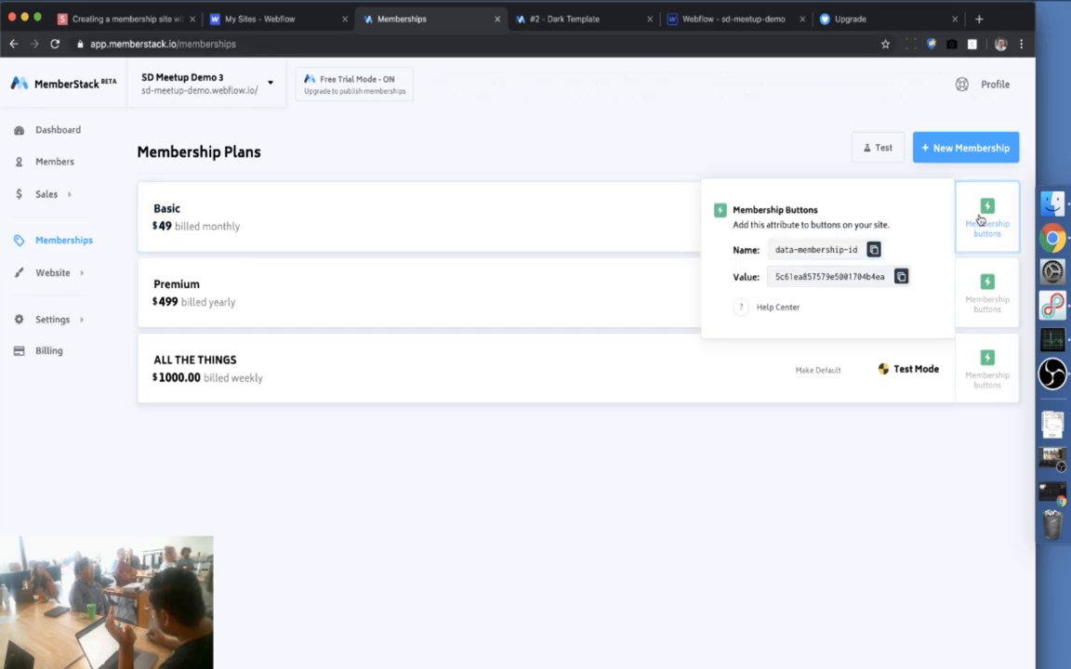
{"action": "left_click", "coordinate": [901, 276]}
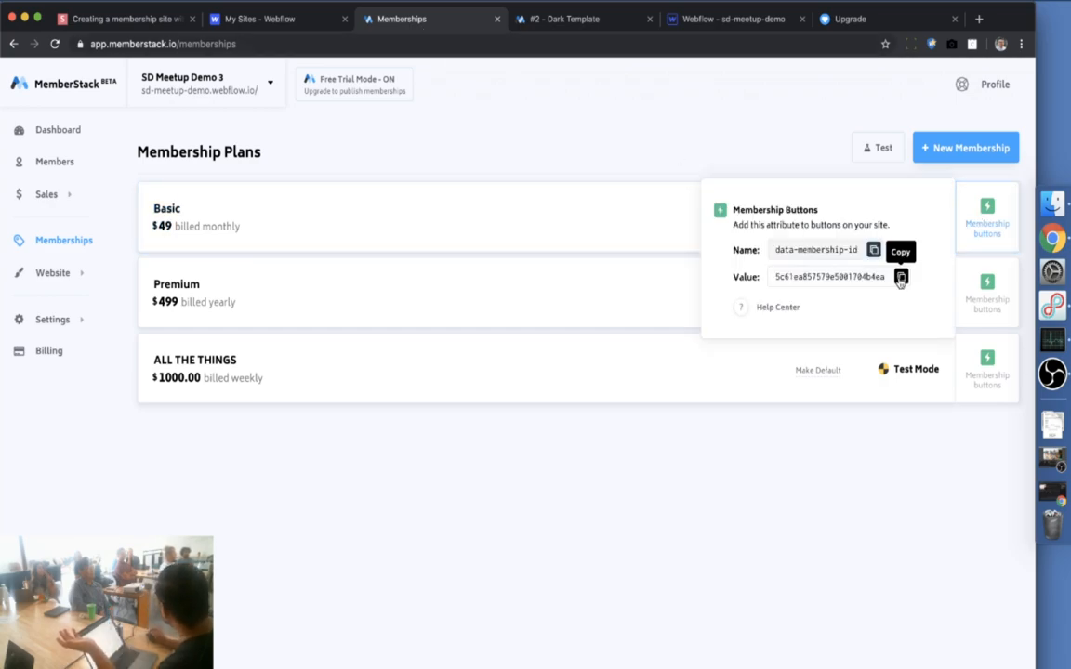
{"action": "left_click", "coordinate": [980, 295]}
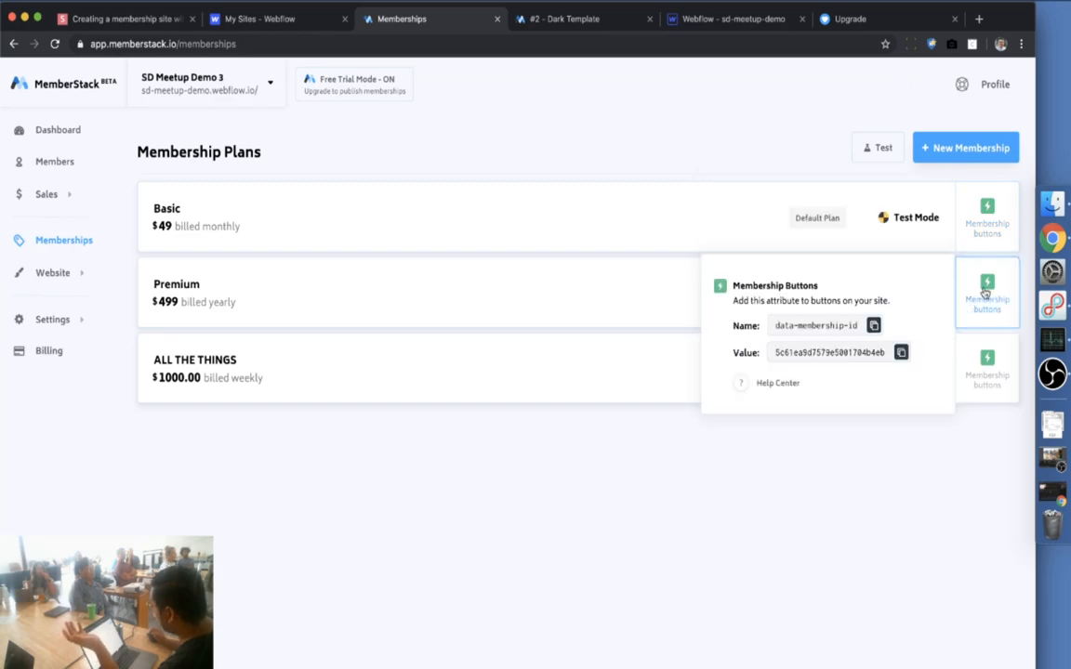
{"action": "left_click", "coordinate": [901, 353]}
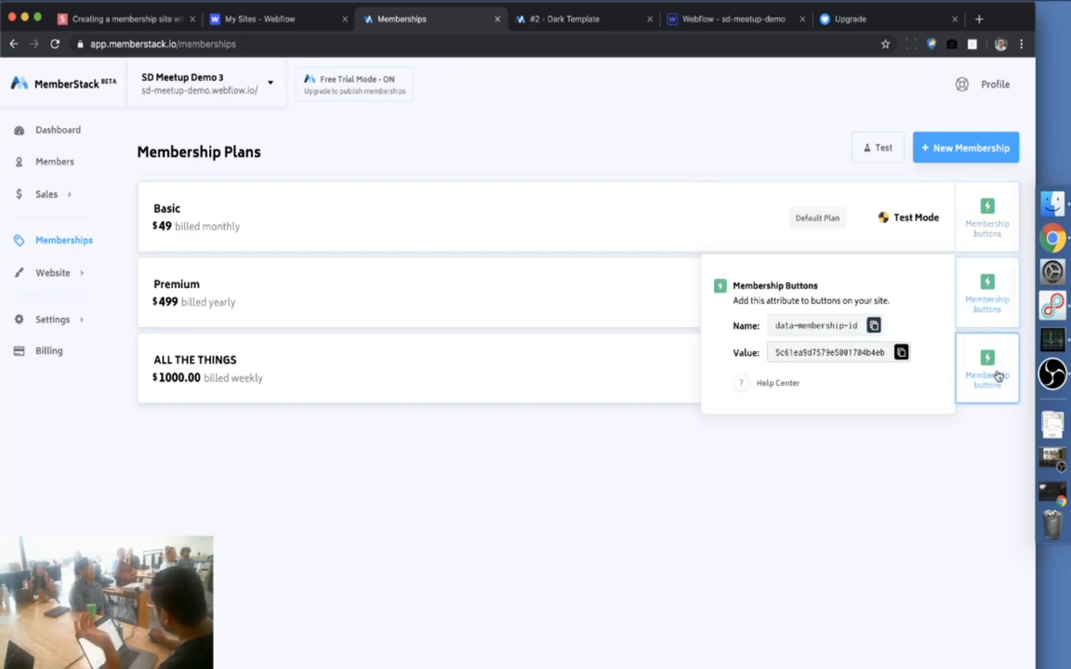
{"action": "left_click", "coordinate": [993, 376]}
{"action": "left_click", "coordinate": [901, 429]}
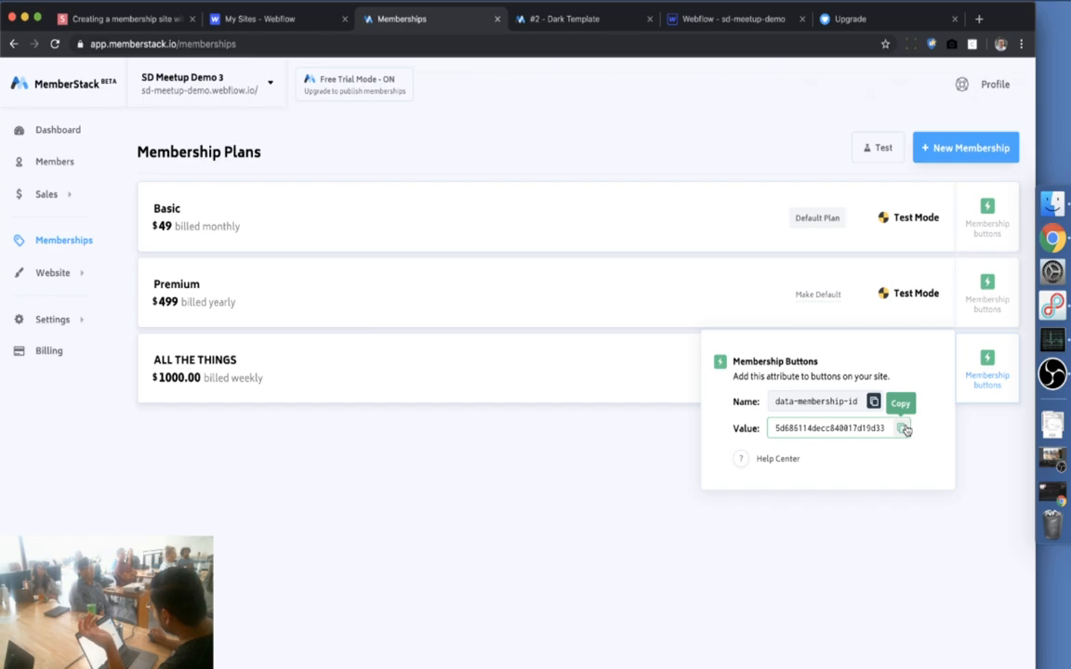
{"action": "left_click", "coordinate": [733, 18]}
{"action": "left_click", "coordinate": [670, 528]}
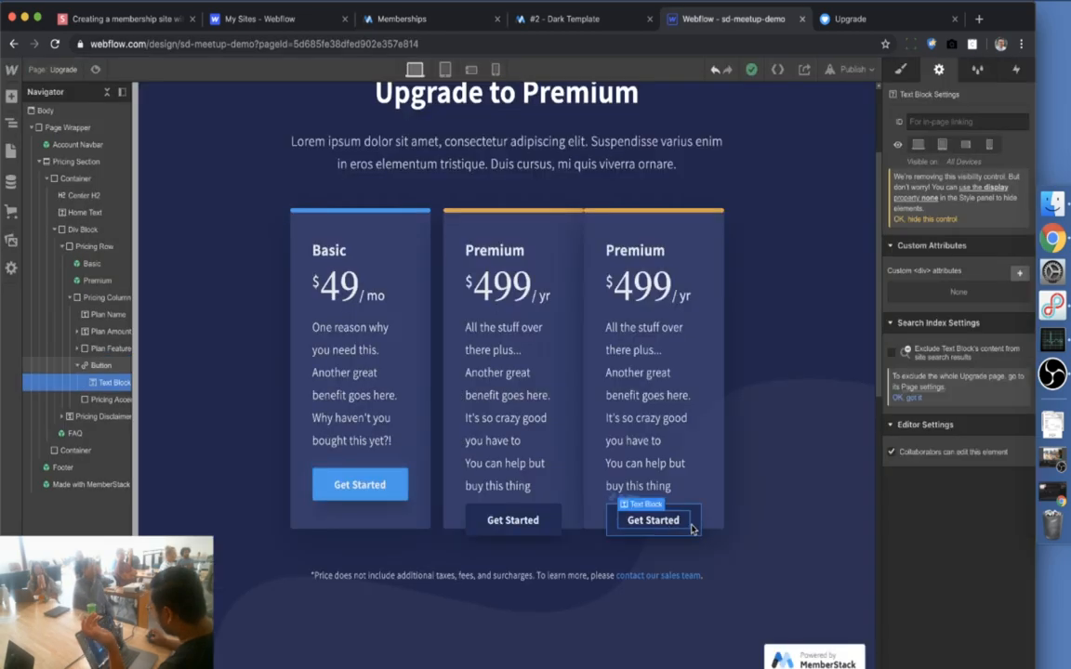
Set the third card button's data-membership-id to the ALL THE THINGS id and save it
{"action": "left_click", "coordinate": [693, 528]}
{"action": "left_click", "coordinate": [969, 394]}
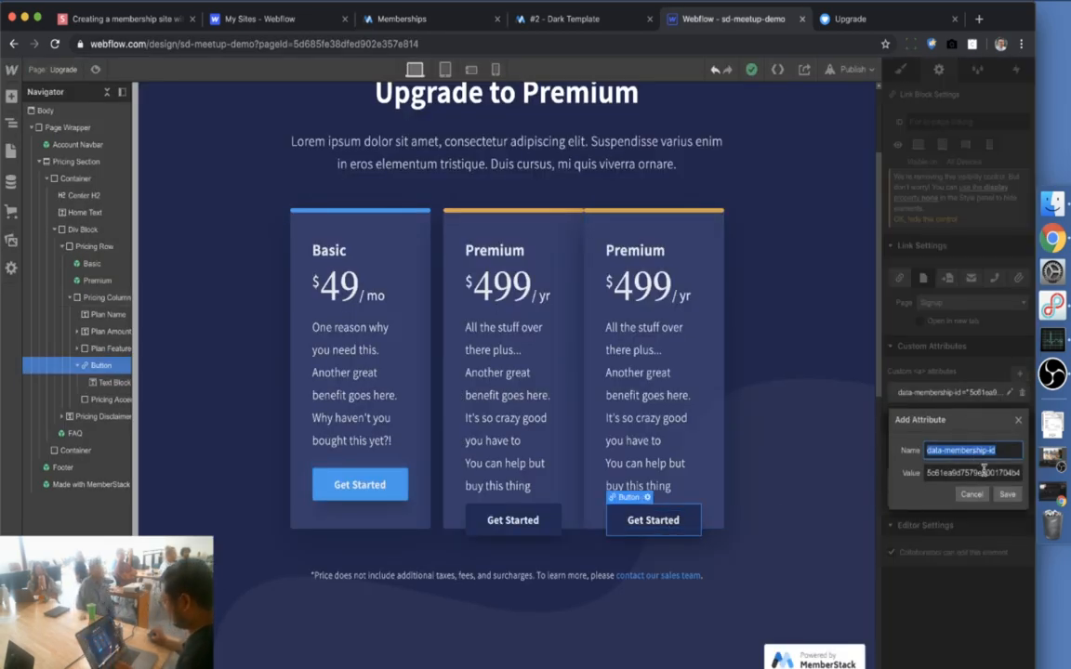
{"action": "triple_click", "coordinate": [977, 473]}
{"action": "key", "text": "ctrl+v"}
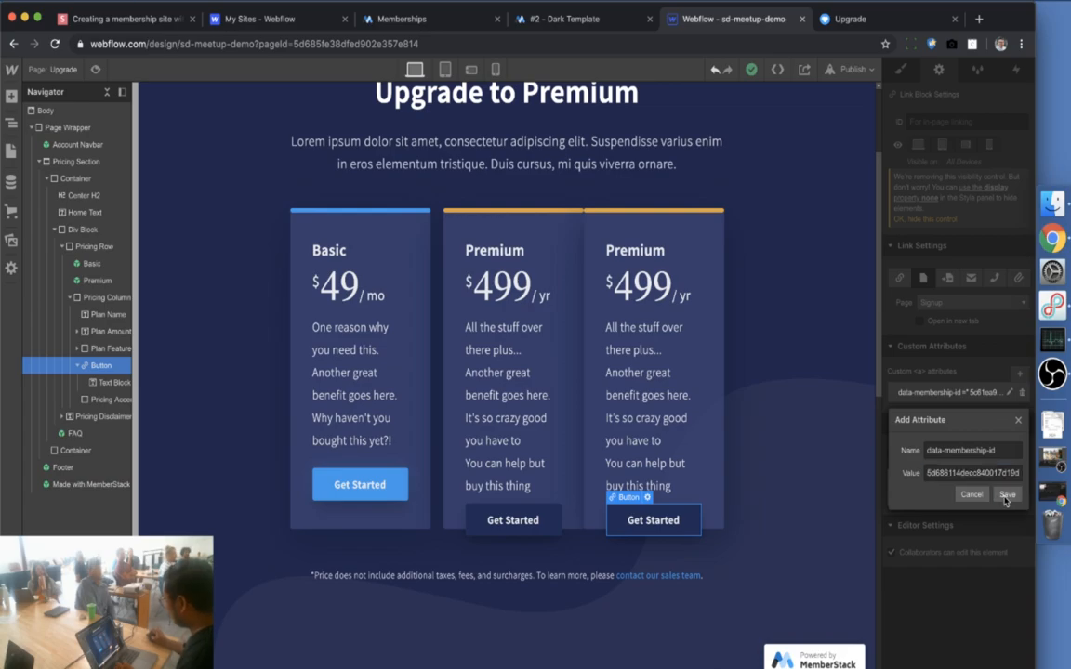
{"action": "left_click", "coordinate": [1007, 494]}
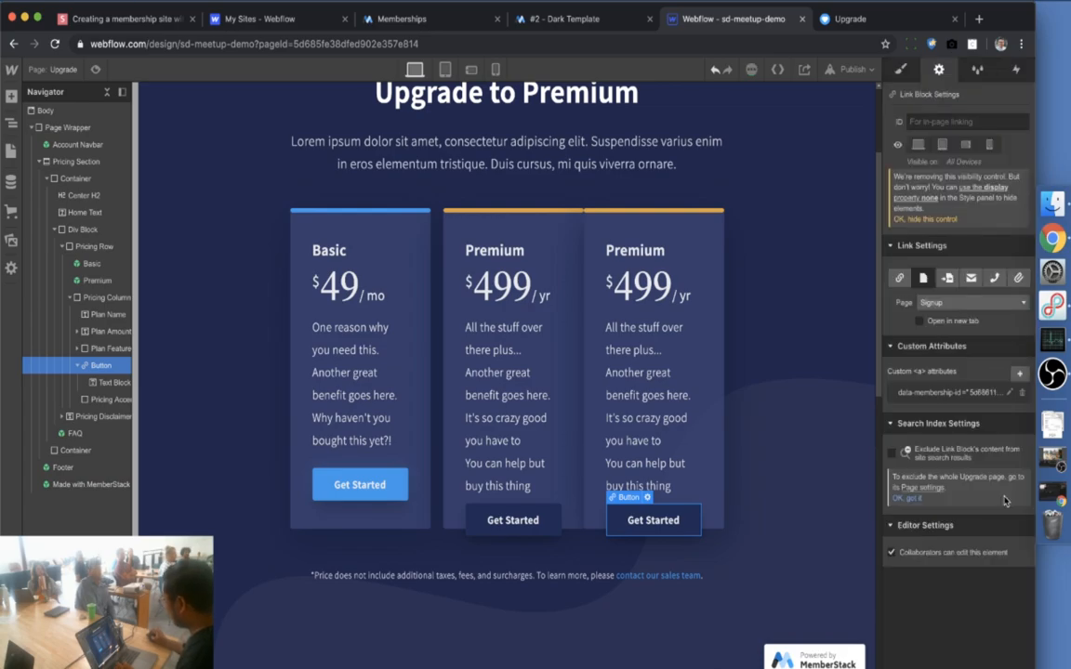
Change the third card's price to 'Too much' without '/yr' and republish the site
{"action": "left_click", "coordinate": [633, 249]}
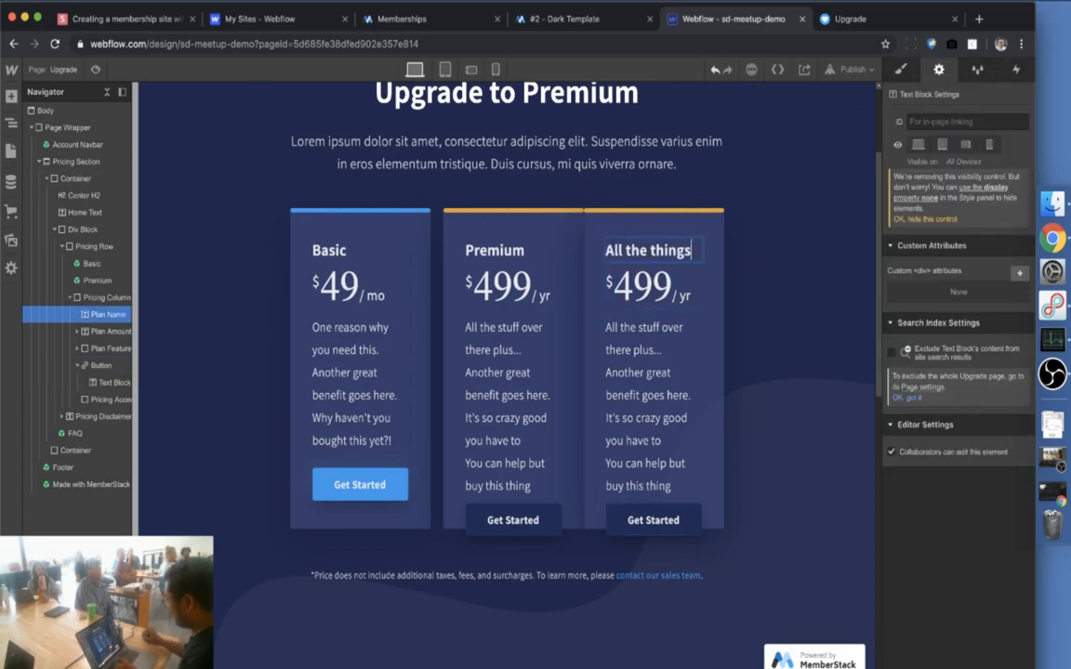
{"action": "left_click", "coordinate": [652, 288]}
{"action": "double_click", "coordinate": [653, 286]}
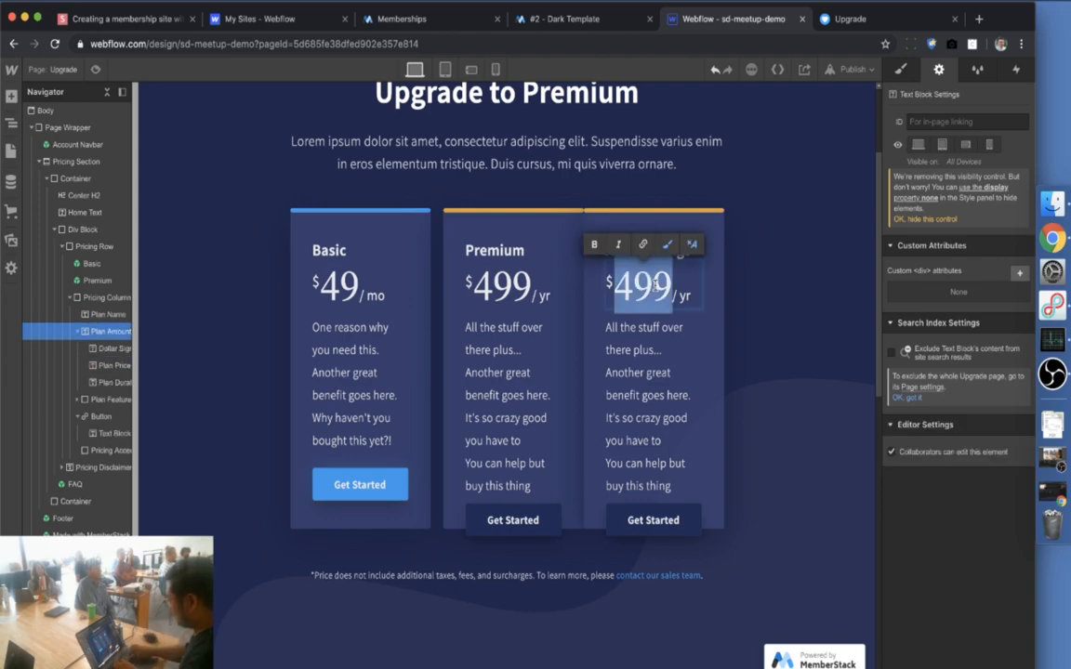
{"action": "type", "text": "Too much"}
{"action": "key", "text": "shift+Right"}
{"action": "key", "text": "shift+Right"}
{"action": "key", "text": "shift+Right"}
{"action": "key", "text": "shift+Right"}
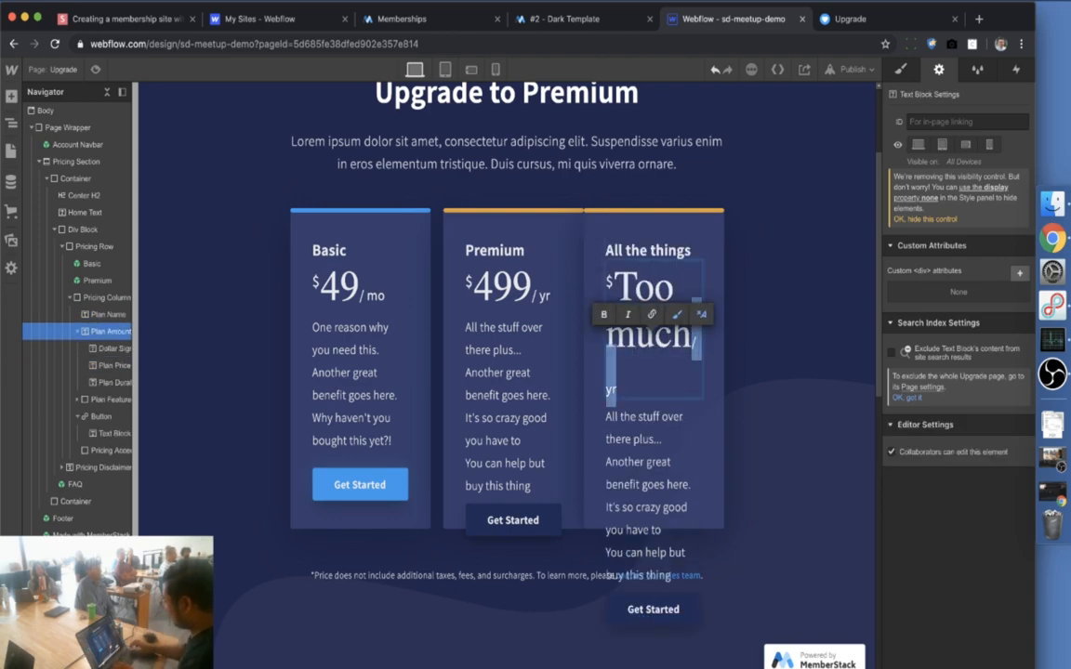
{"action": "key", "text": "BackSpace"}
{"action": "left_click", "coordinate": [770, 248]}
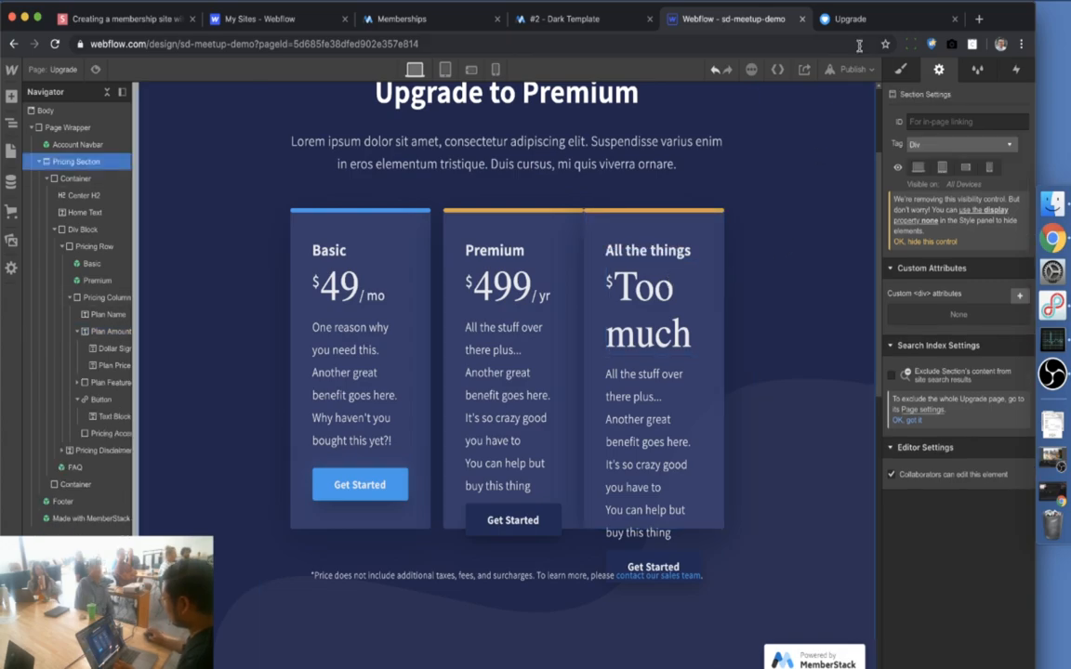
{"action": "left_click", "coordinate": [857, 71]}
{"action": "left_click", "coordinate": [749, 213]}
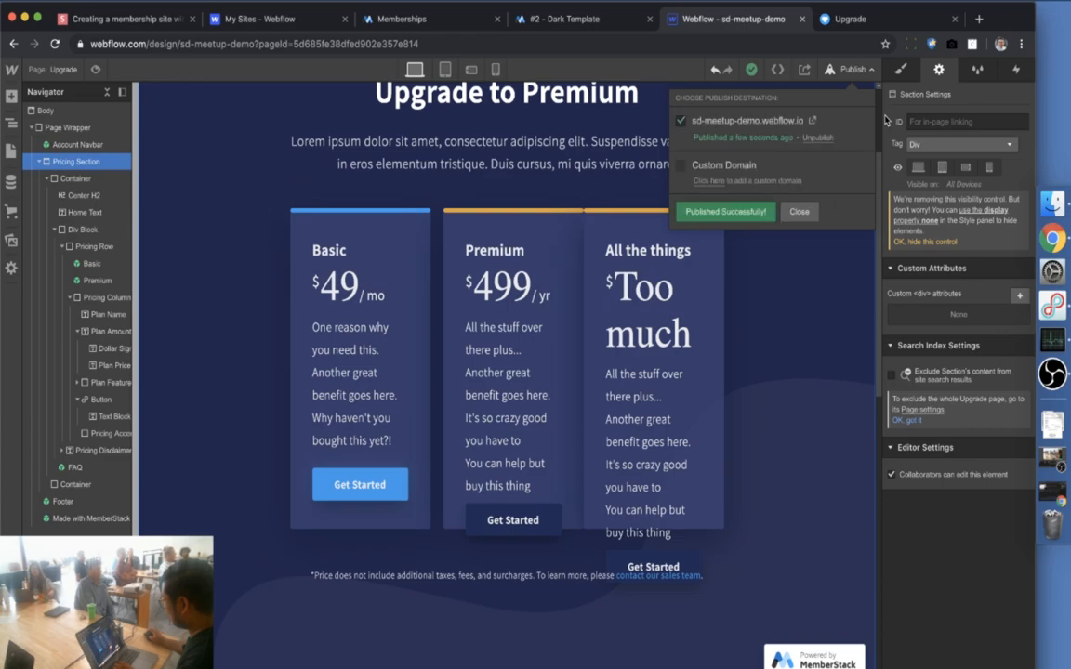
Switch the live test member to the $1000.00 All the things plan, then view /basic/account
{"action": "left_click", "coordinate": [850, 18]}
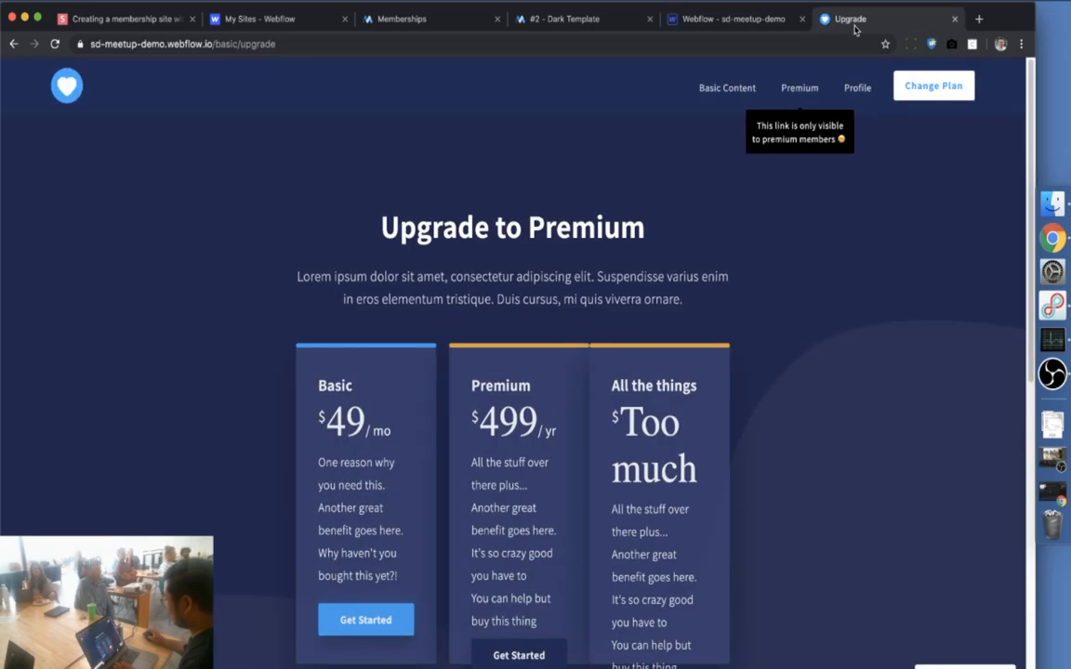
{"action": "scroll", "coordinate": [845, 376], "scroll_direction": "down", "scroll_amount": 3}
{"action": "scroll", "coordinate": [845, 377], "scroll_direction": "up", "scroll_amount": 3}
{"action": "scroll", "coordinate": [674, 554], "scroll_direction": "down", "scroll_amount": 1}
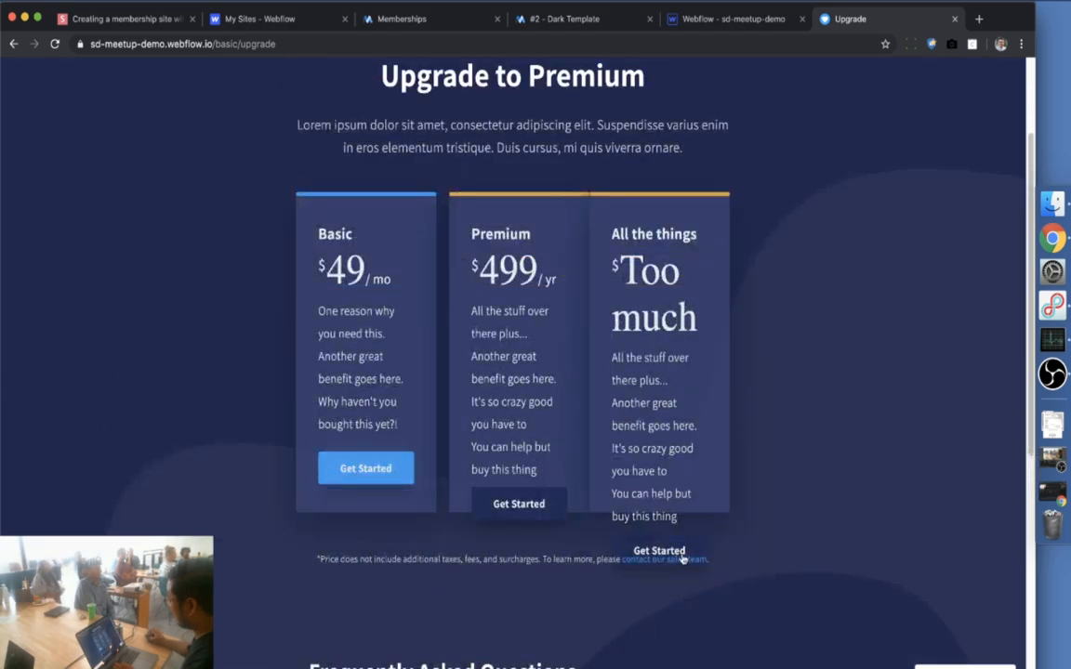
{"action": "left_click", "coordinate": [673, 551]}
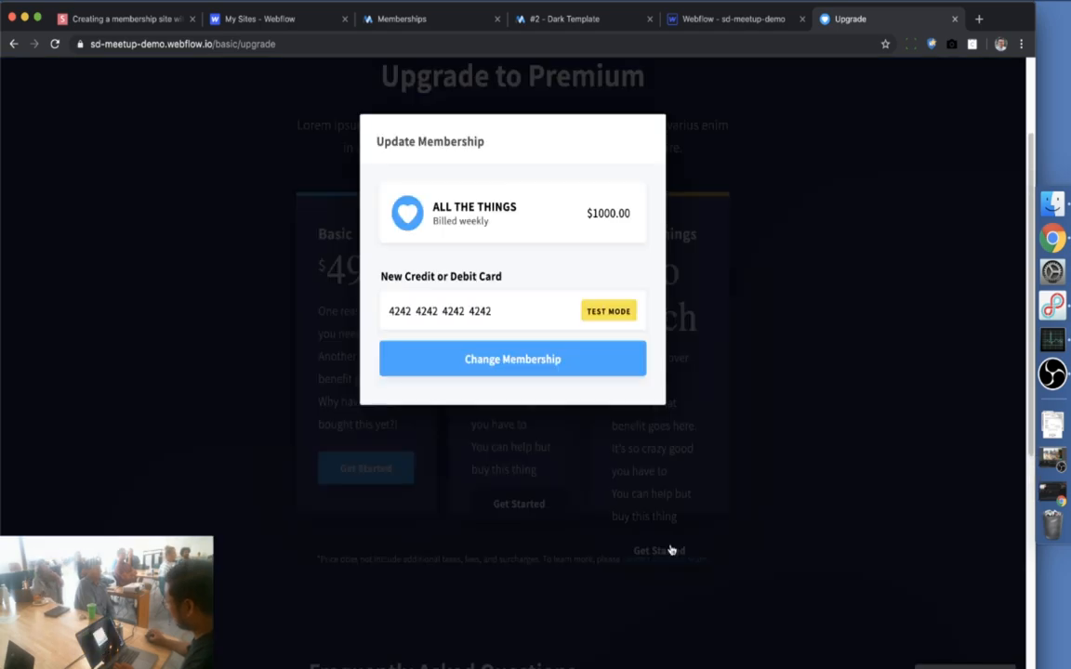
{"action": "left_click_drag", "start_coordinate": [584, 213], "coordinate": [638, 214]}
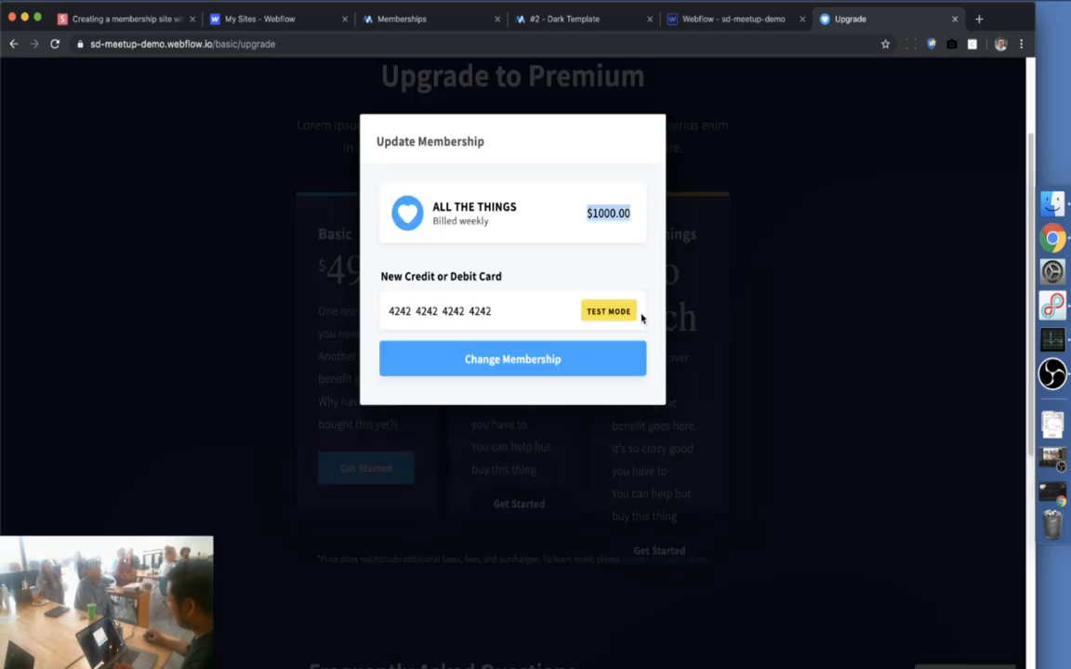
{"action": "left_click", "coordinate": [518, 361]}
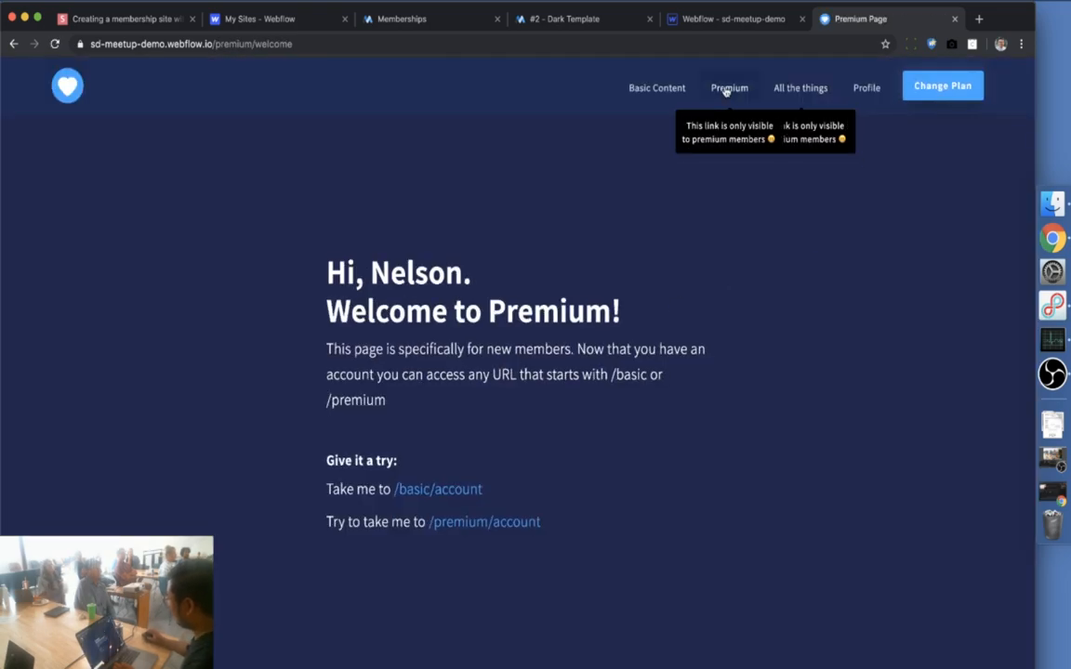
{"action": "left_click", "coordinate": [658, 90]}
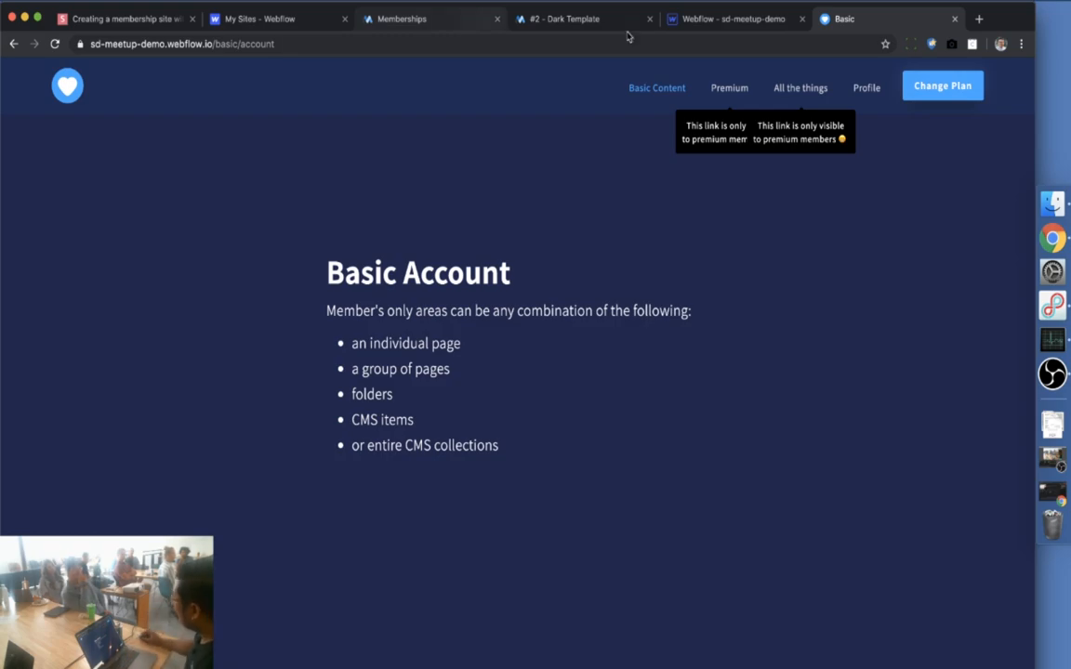
{"action": "left_click", "coordinate": [704, 22]}
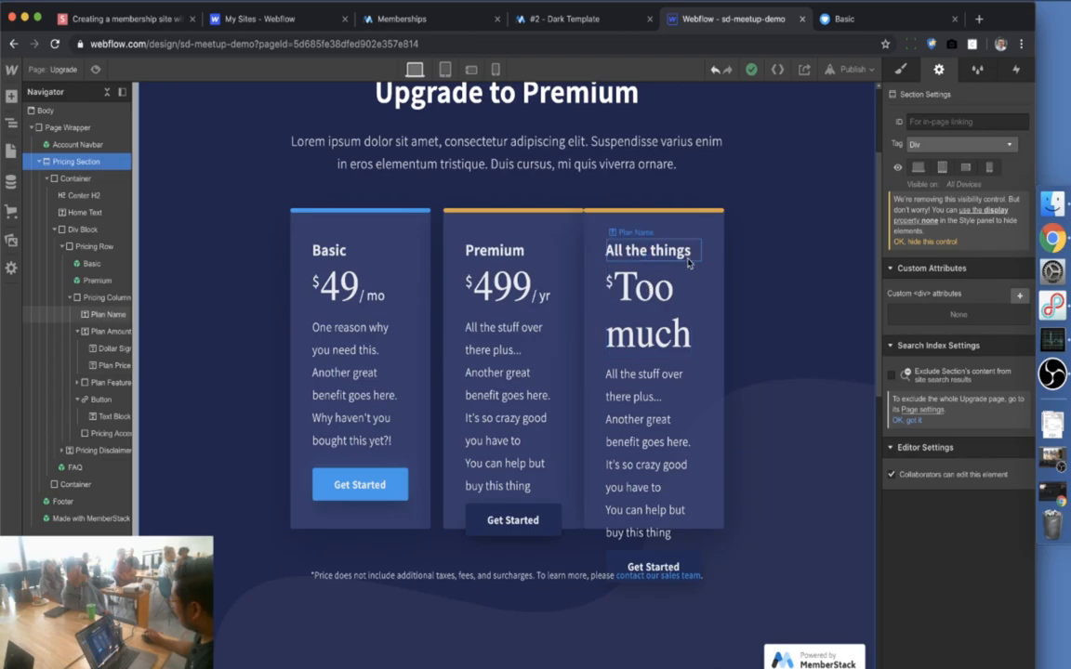
Scroll up over the Basic, Premium and All the things cards, then bring up MemberStack Memberships
{"action": "scroll", "coordinate": [688, 263], "scroll_direction": "up", "scroll_amount": 3}
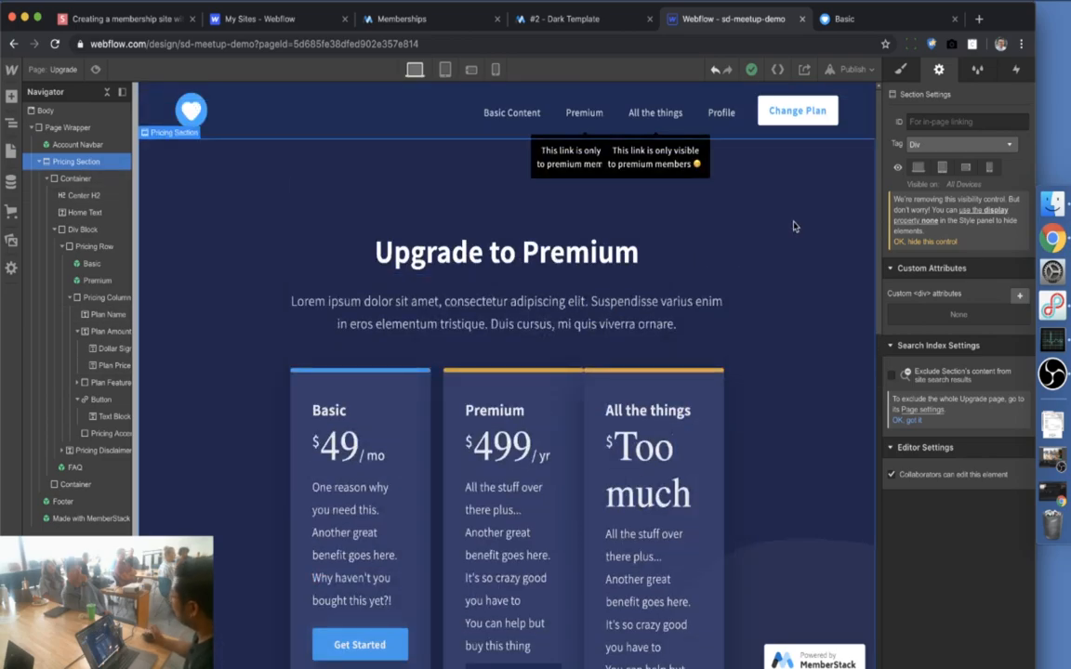
{"action": "left_click", "coordinate": [405, 27]}
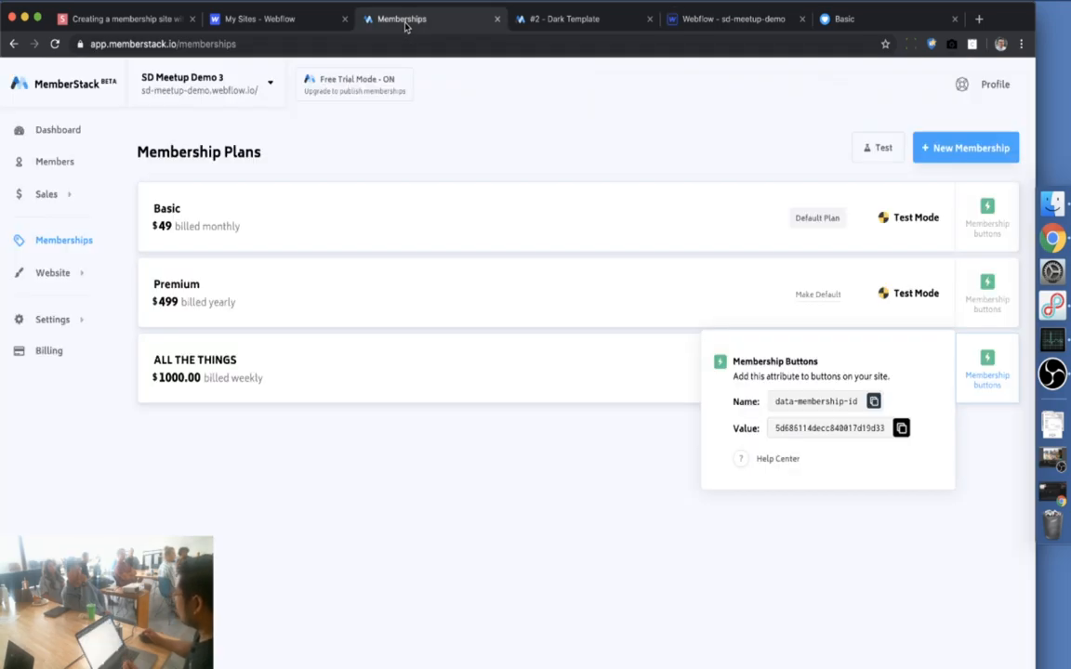
Review Profile & Checkout, Signup and Login, and Integrations, and confirm the member has ALL THE THINGS
{"action": "mouse_move", "coordinate": [37, 279]}
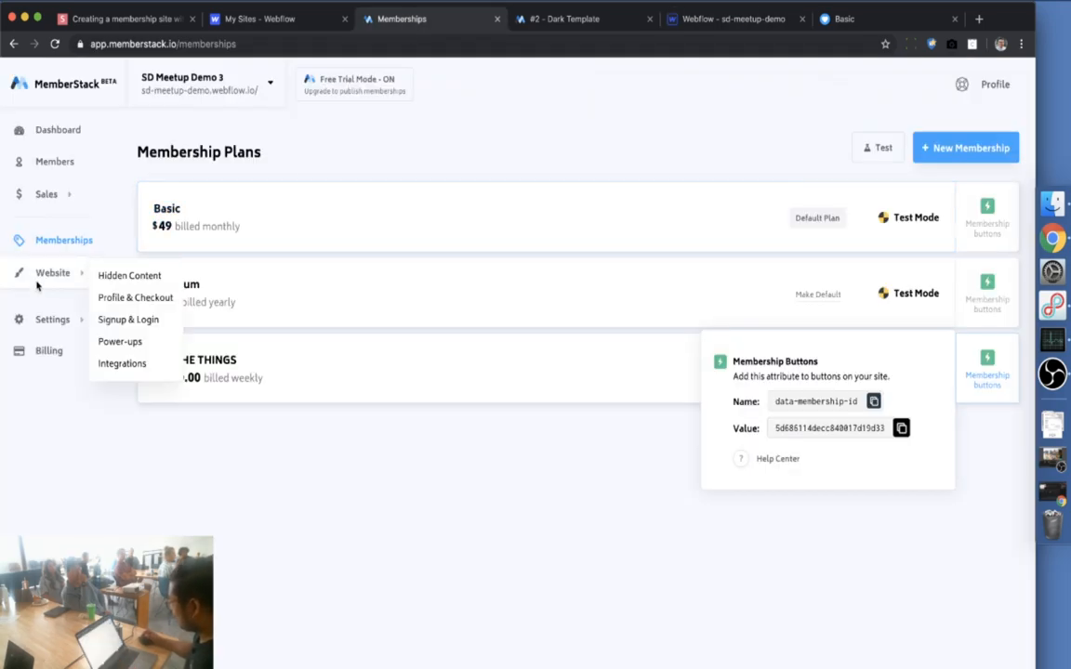
{"action": "left_click", "coordinate": [119, 299]}
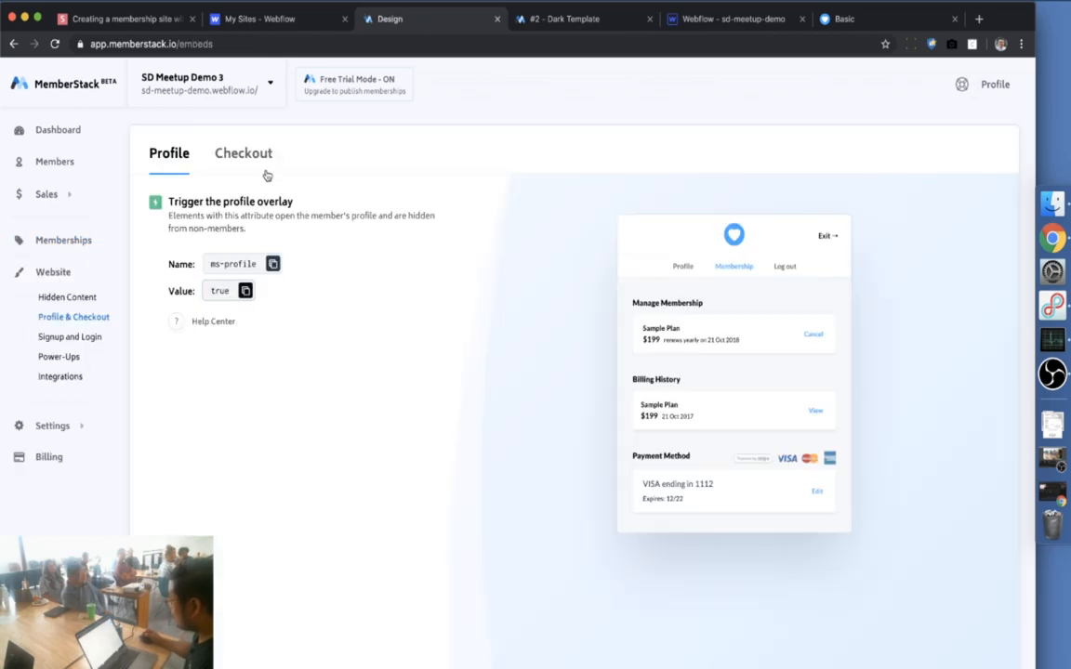
{"action": "left_click", "coordinate": [65, 341]}
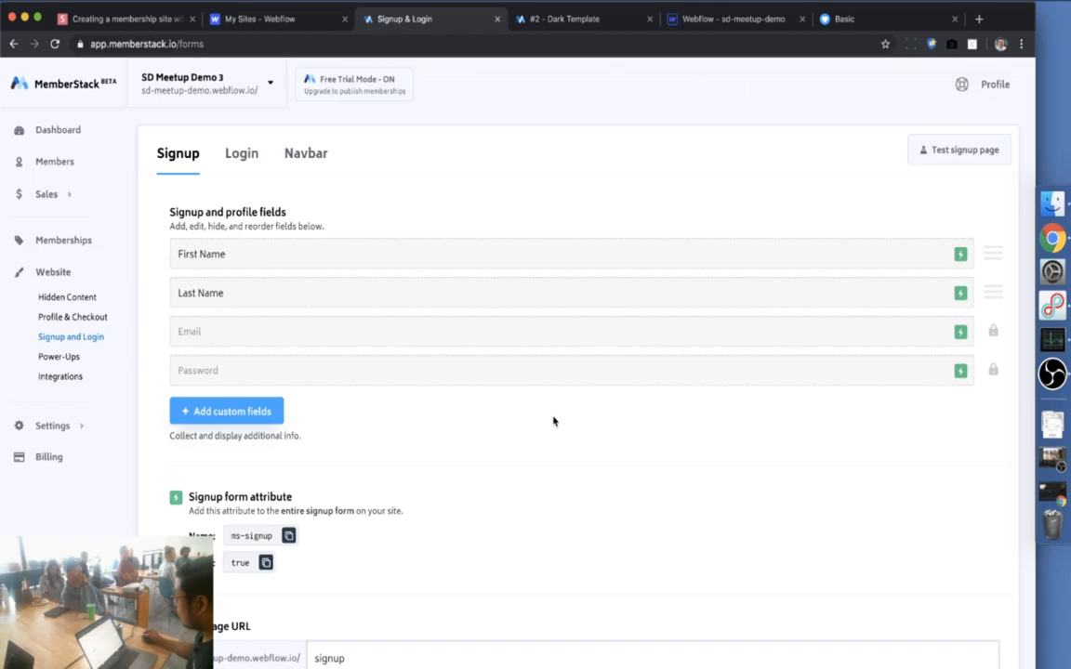
{"action": "scroll", "coordinate": [327, 344], "scroll_direction": "down", "scroll_amount": 1}
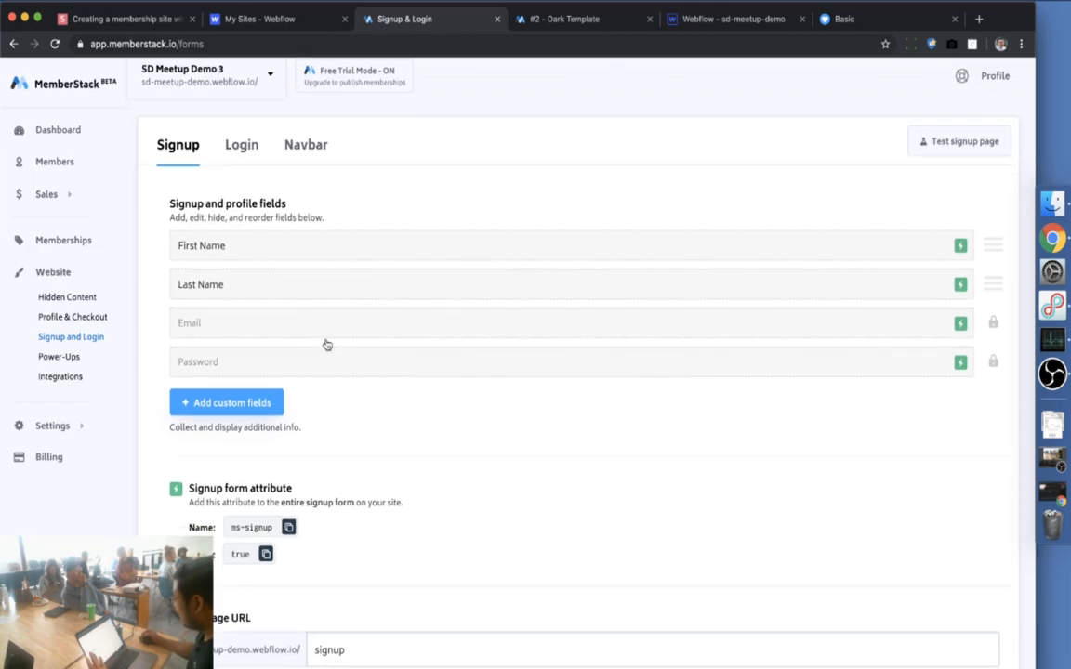
{"action": "left_click", "coordinate": [243, 147]}
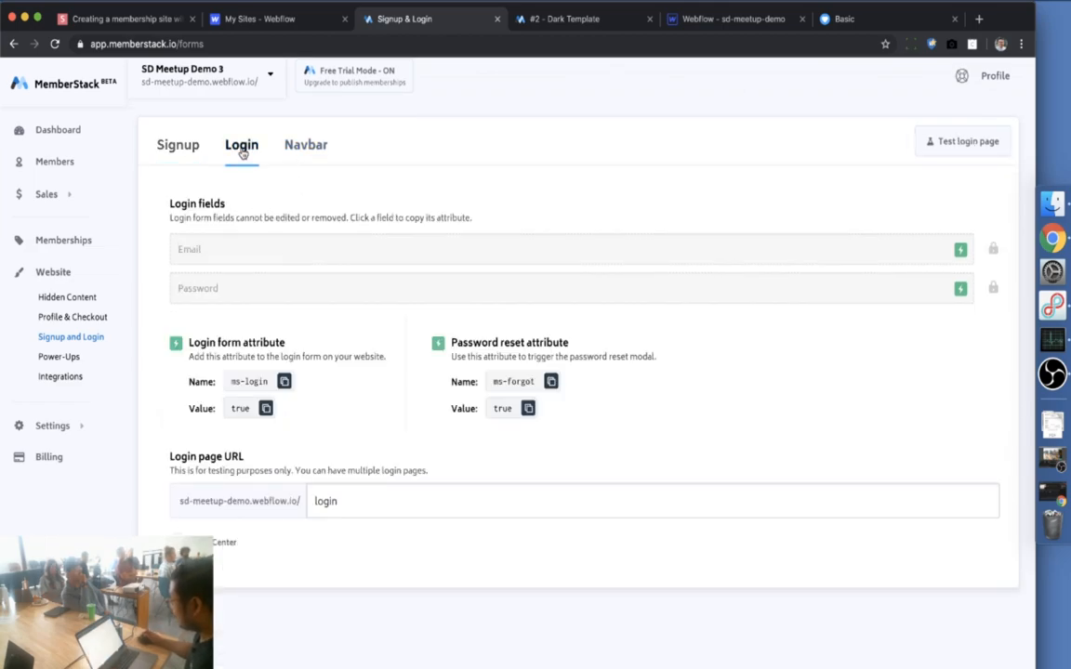
{"action": "left_click", "coordinate": [287, 149]}
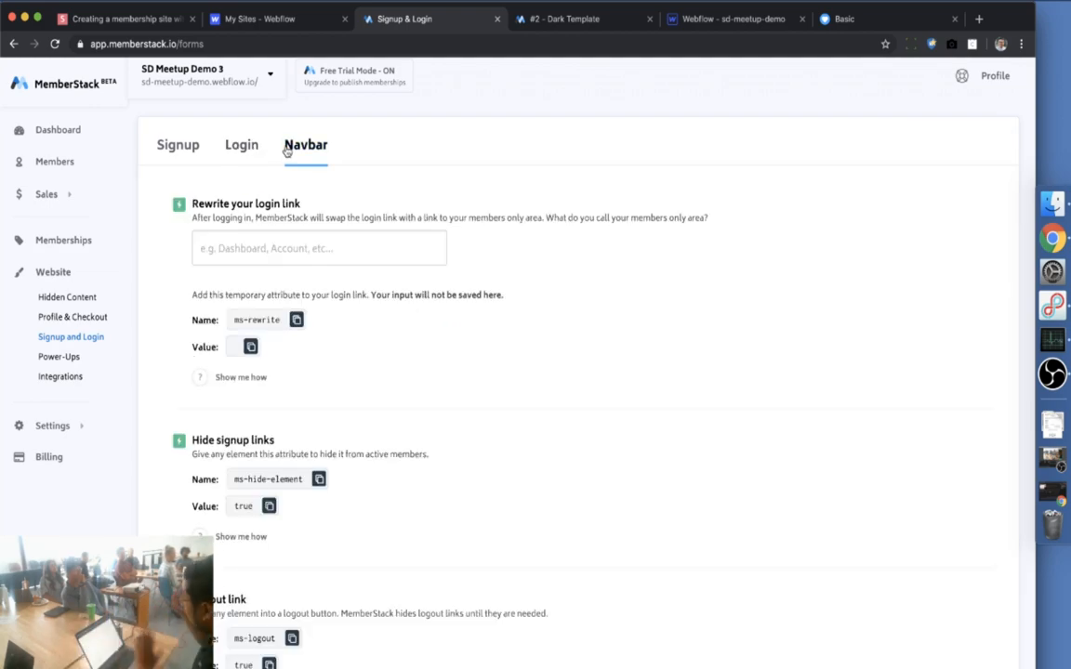
{"action": "left_click", "coordinate": [60, 377]}
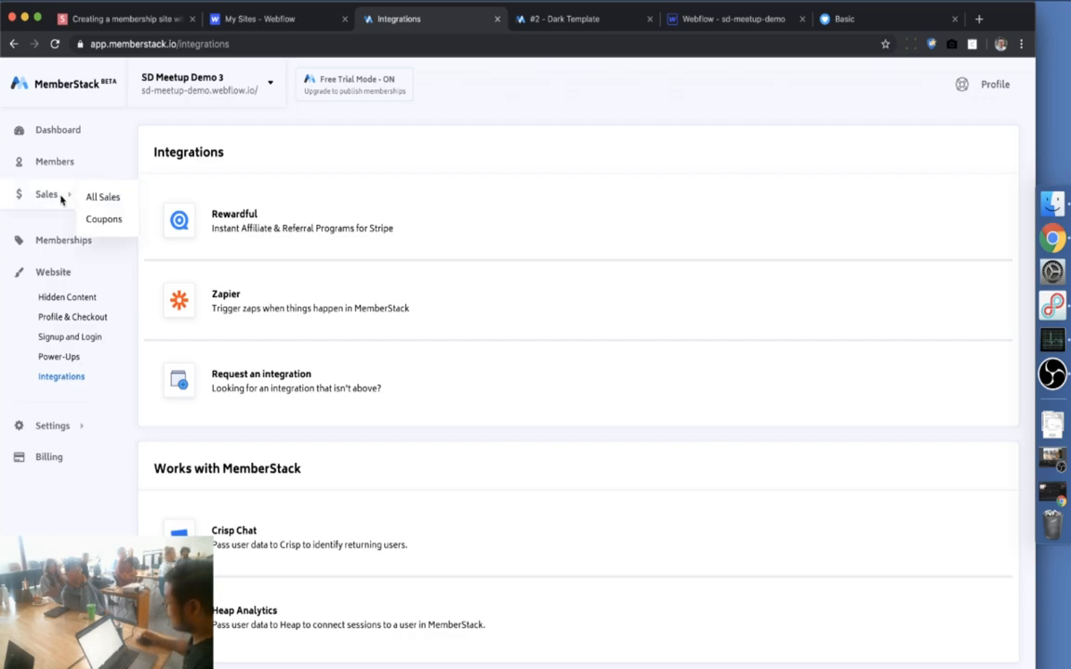
{"action": "left_click", "coordinate": [64, 161]}
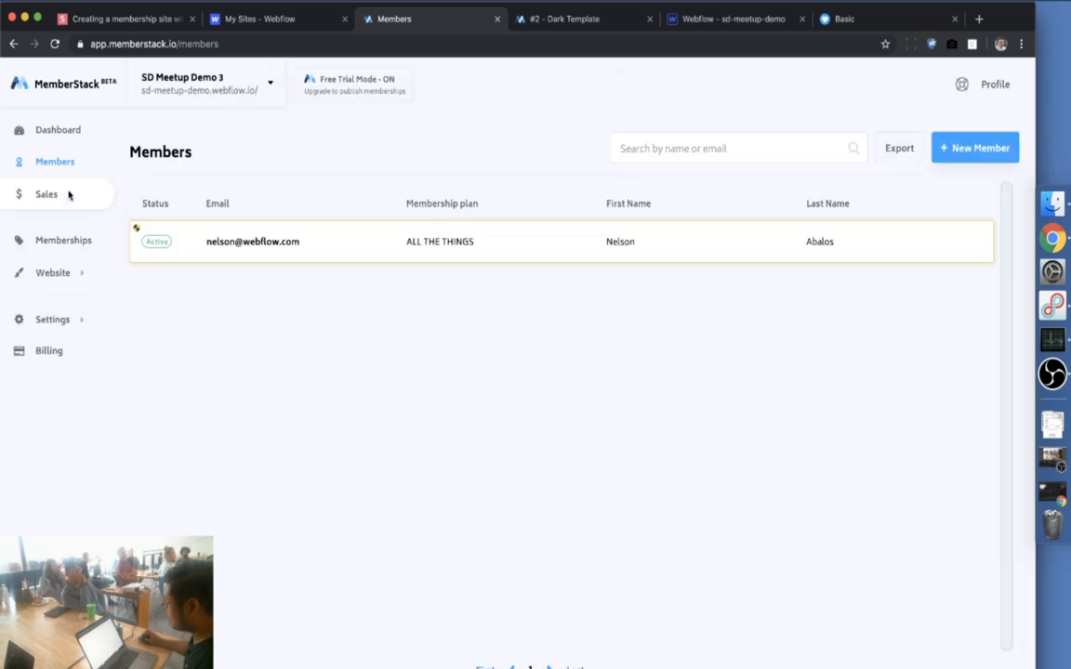
Look over MemberStack's Branding, Team and Stripe payment gateway settings before returning to Webflow
{"action": "mouse_move", "coordinate": [91, 330]}
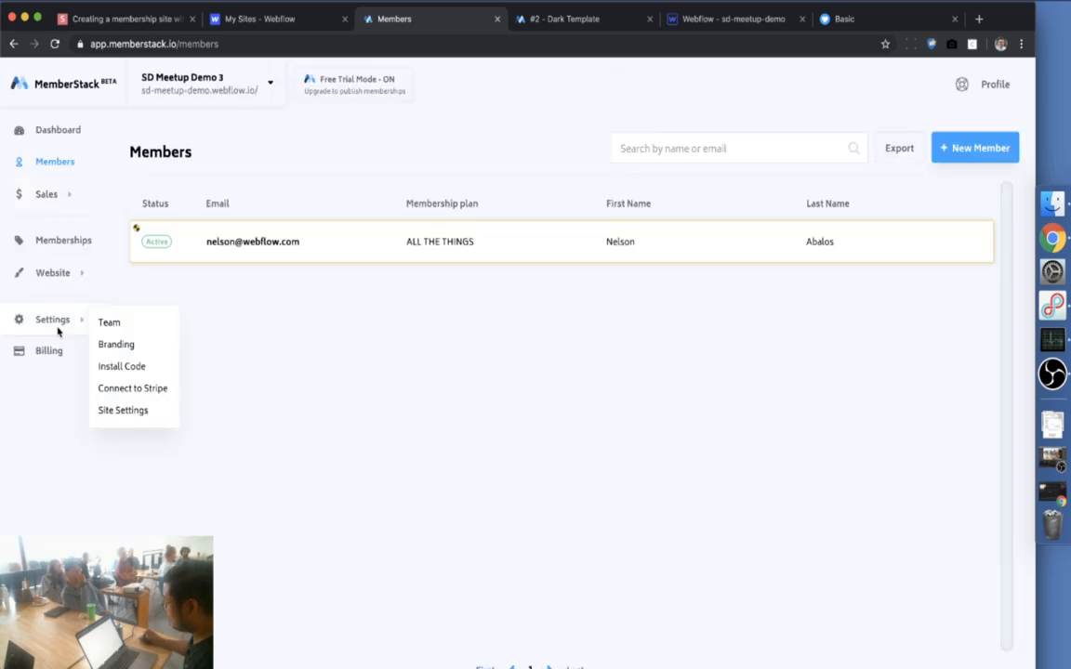
{"action": "left_click", "coordinate": [131, 346]}
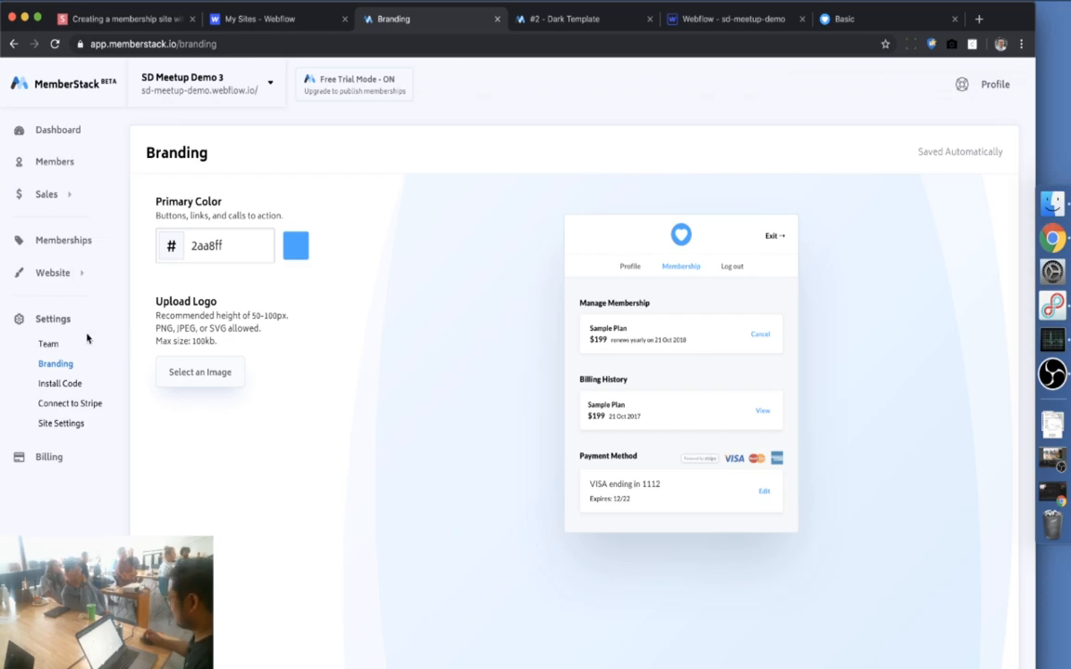
{"action": "left_click", "coordinate": [50, 344]}
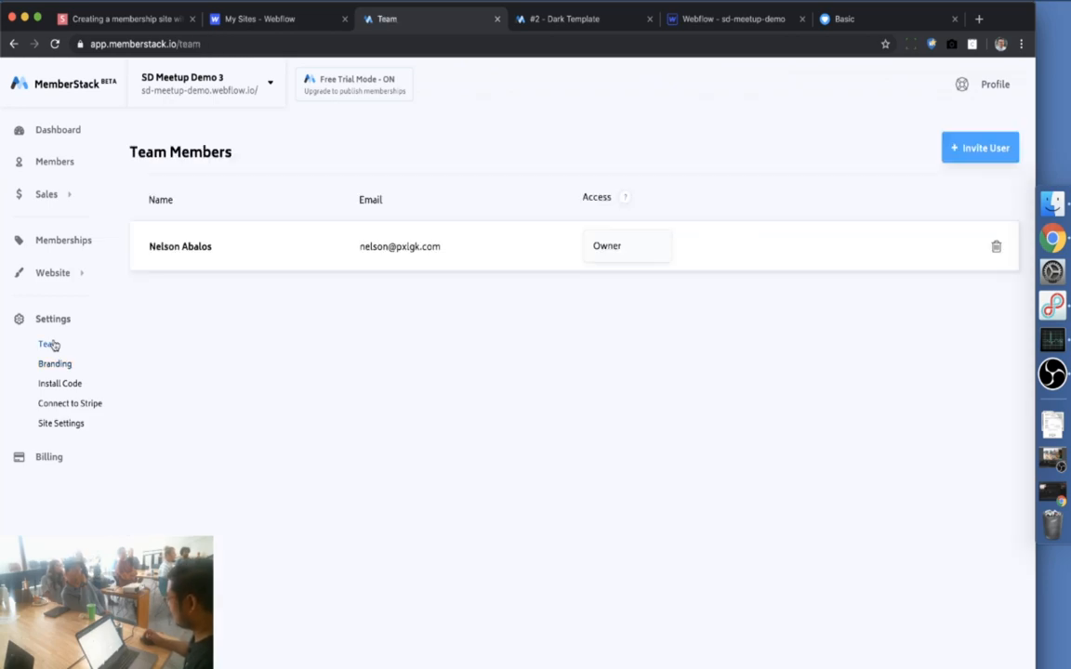
{"action": "left_click", "coordinate": [83, 407]}
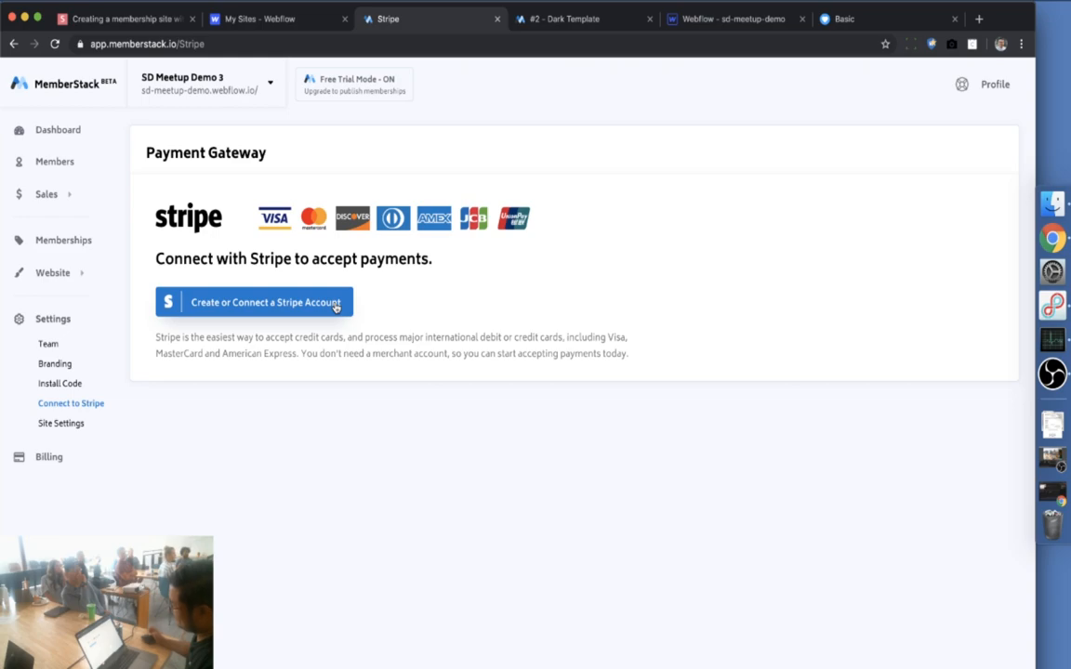
{"action": "left_click", "coordinate": [685, 27]}
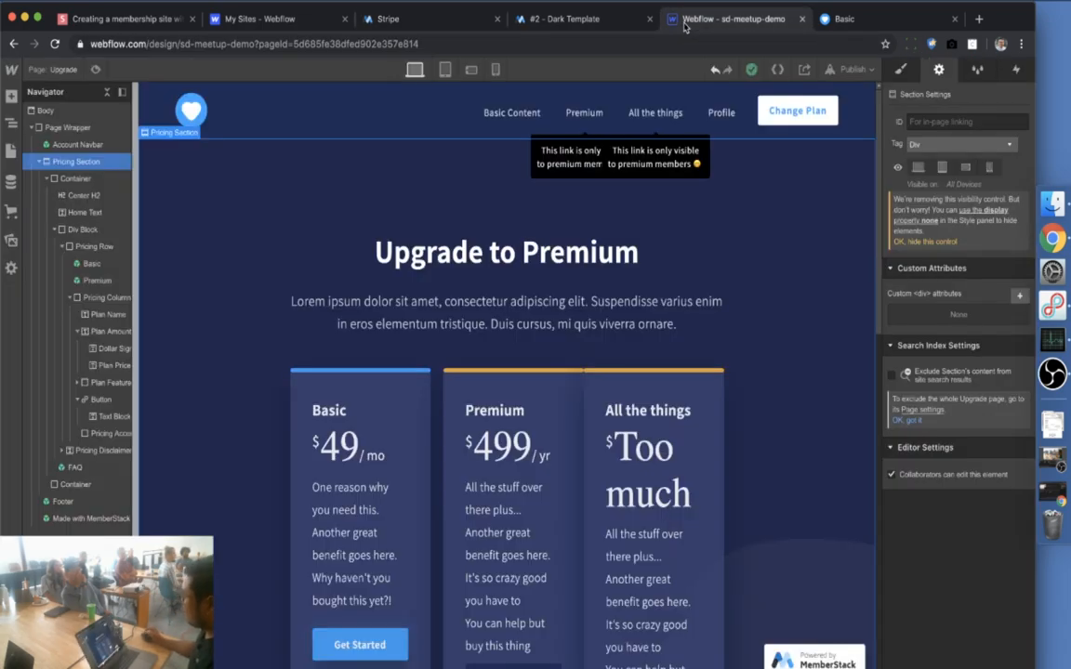
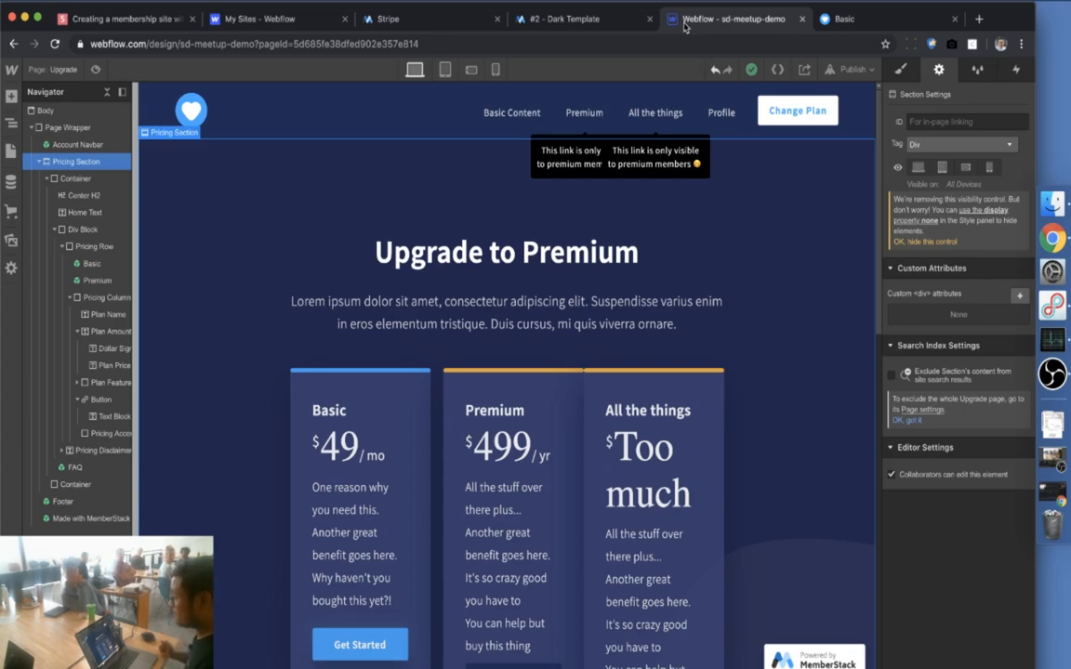
Close the '#2 - Dark Template' freebie tab and switch to MemberStack's Stripe payment gateway page
{"action": "left_click", "coordinate": [547, 22]}
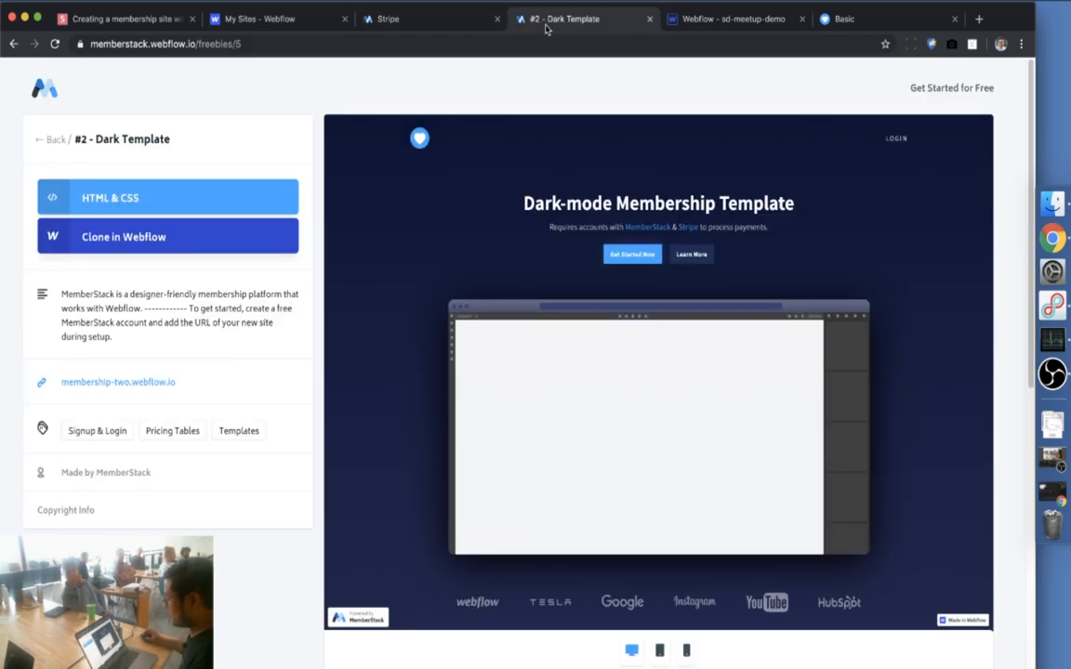
{"action": "left_click", "coordinate": [649, 18]}
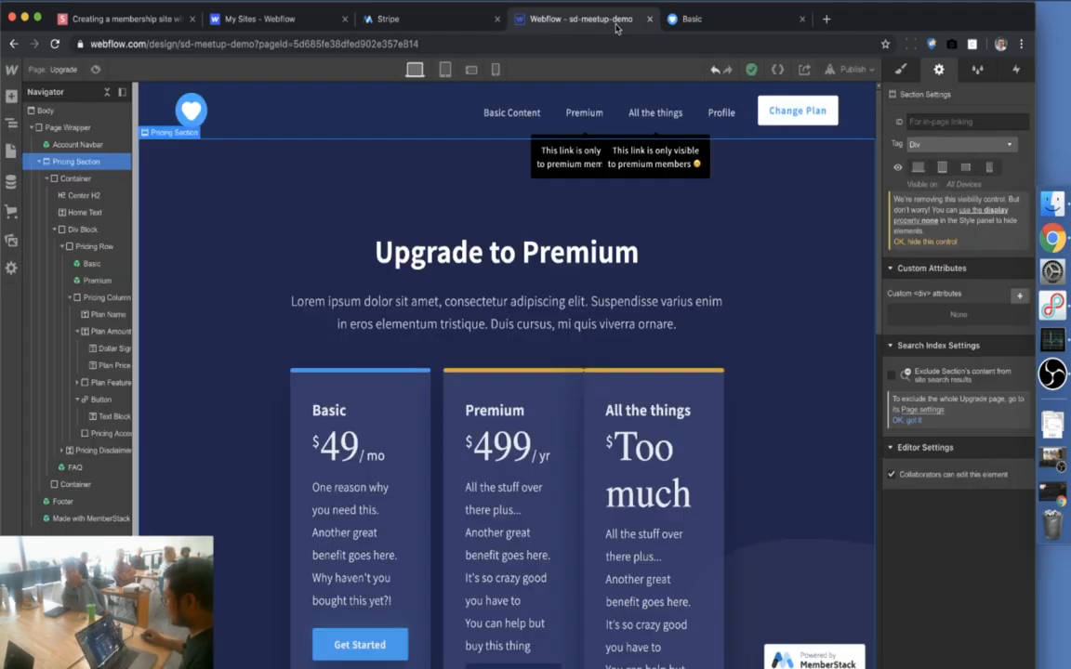
{"action": "left_click", "coordinate": [434, 21]}
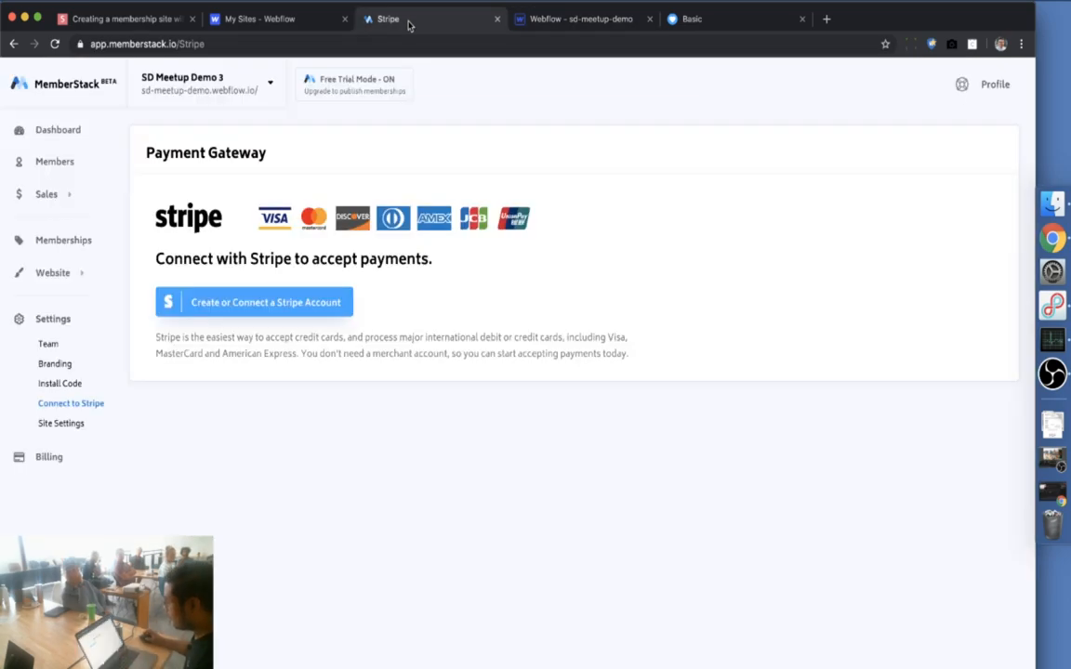
Untick 'Create a website' and 'Hide content' in the dashboard Setup Checklist, then go to Hidden Content
{"action": "left_click", "coordinate": [67, 130]}
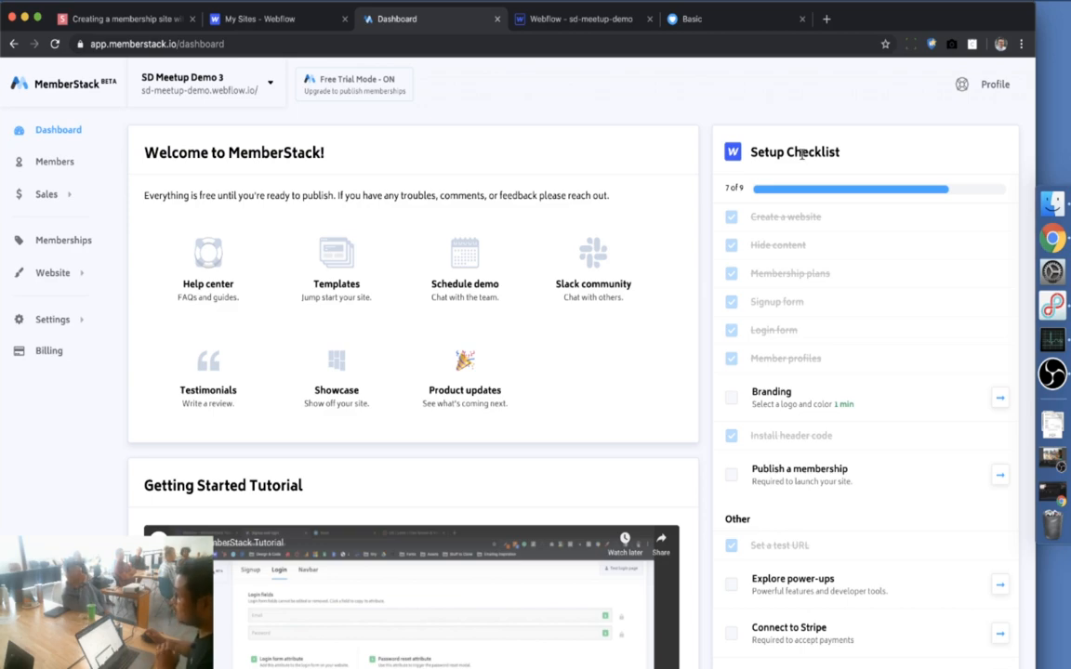
{"action": "left_click", "coordinate": [791, 220]}
{"action": "left_click", "coordinate": [773, 255]}
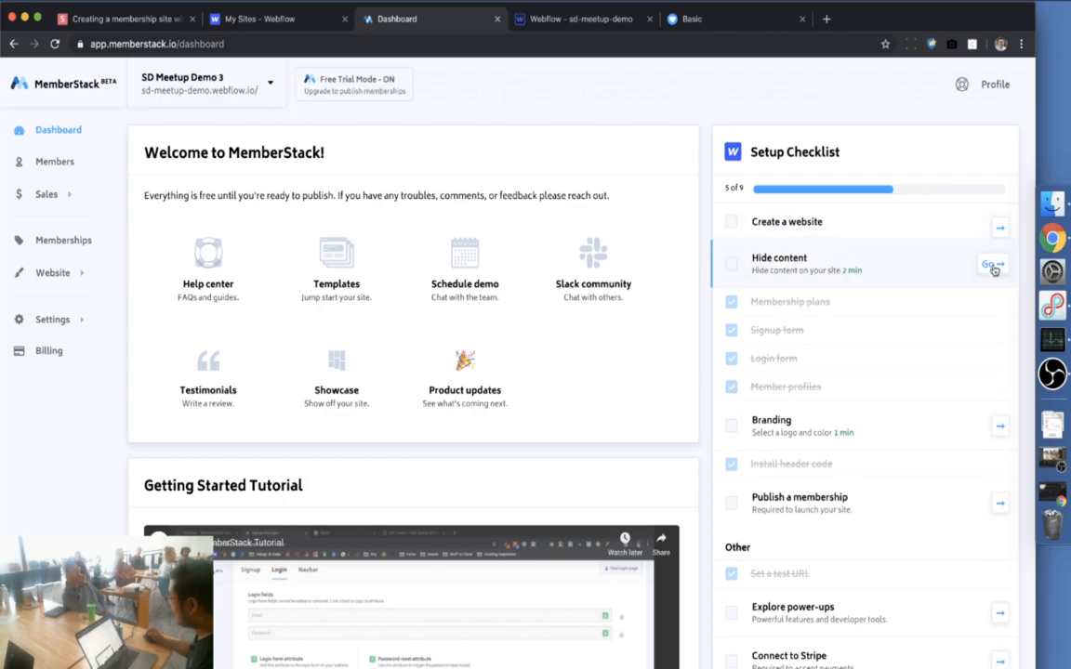
{"action": "left_click", "coordinate": [993, 267]}
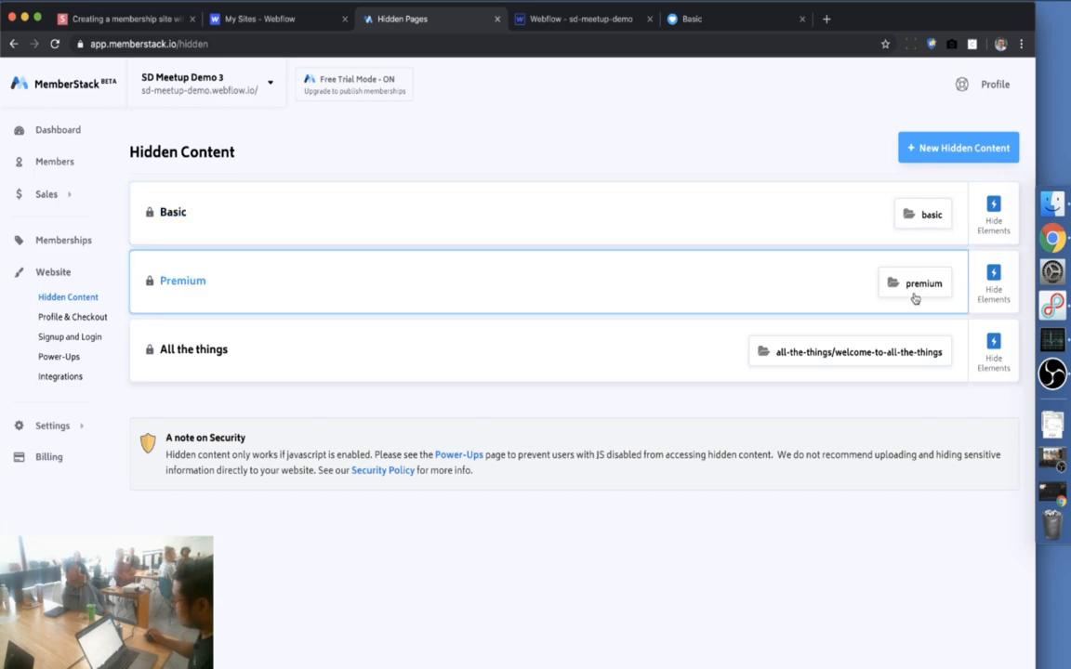
Delete '/welcome-to-all-the-things' from the All the things hidden URL, leaving just the all-the-things folder
{"action": "left_click", "coordinate": [869, 360]}
{"action": "left_click_drag", "start_coordinate": [391, 318], "coordinate": [645, 327]}
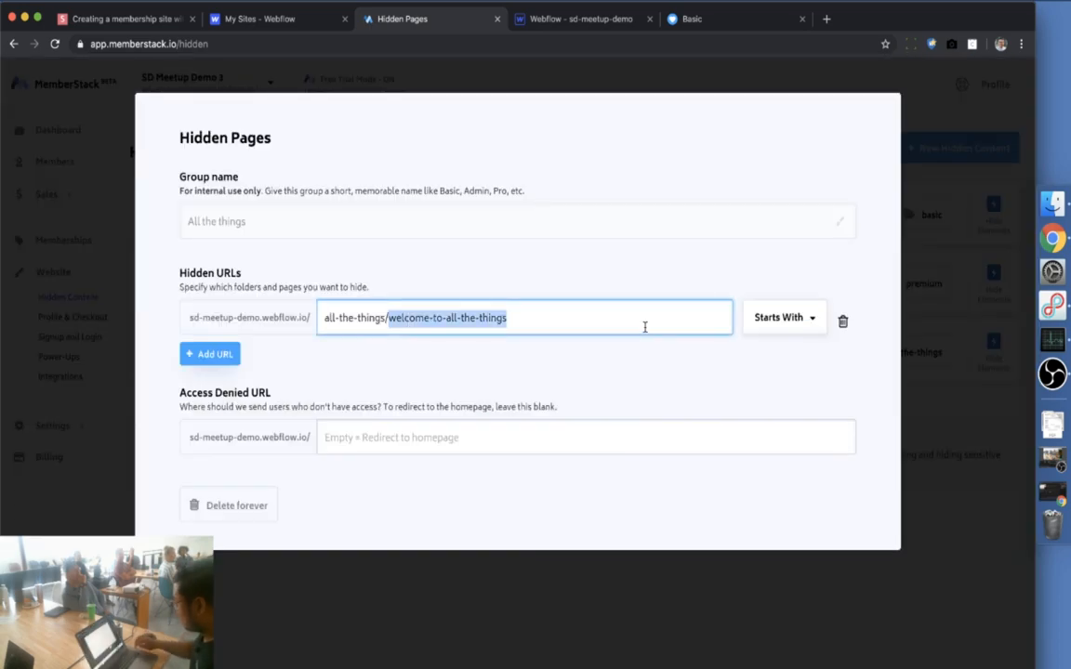
{"action": "key", "text": "BackSpace"}
{"action": "key", "text": "BackSpace"}
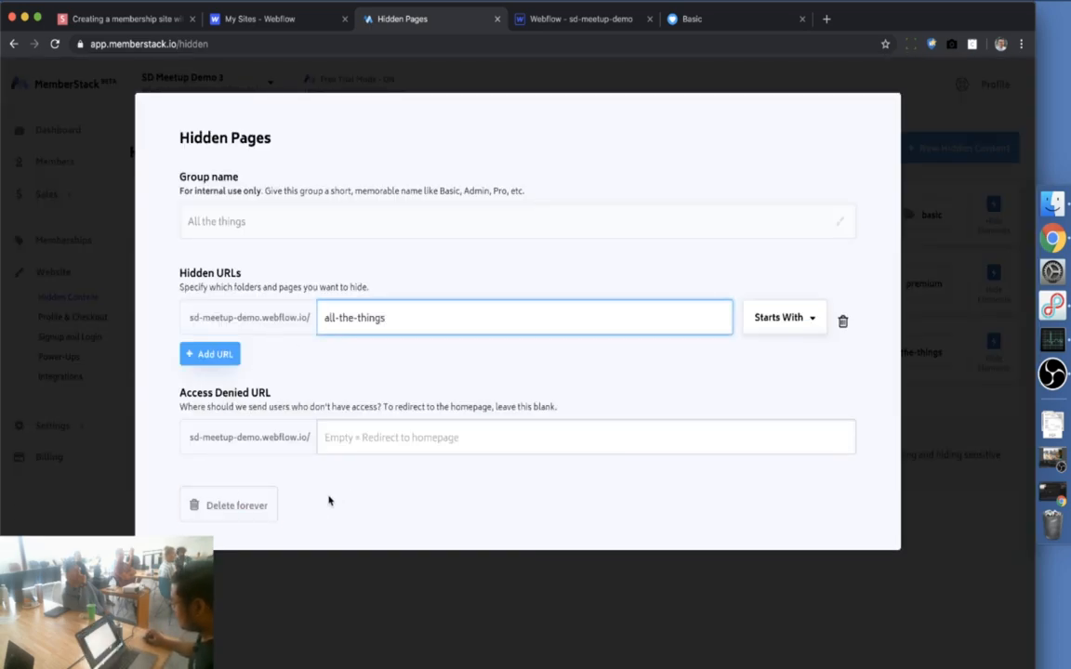
{"action": "left_click", "coordinate": [695, 359]}
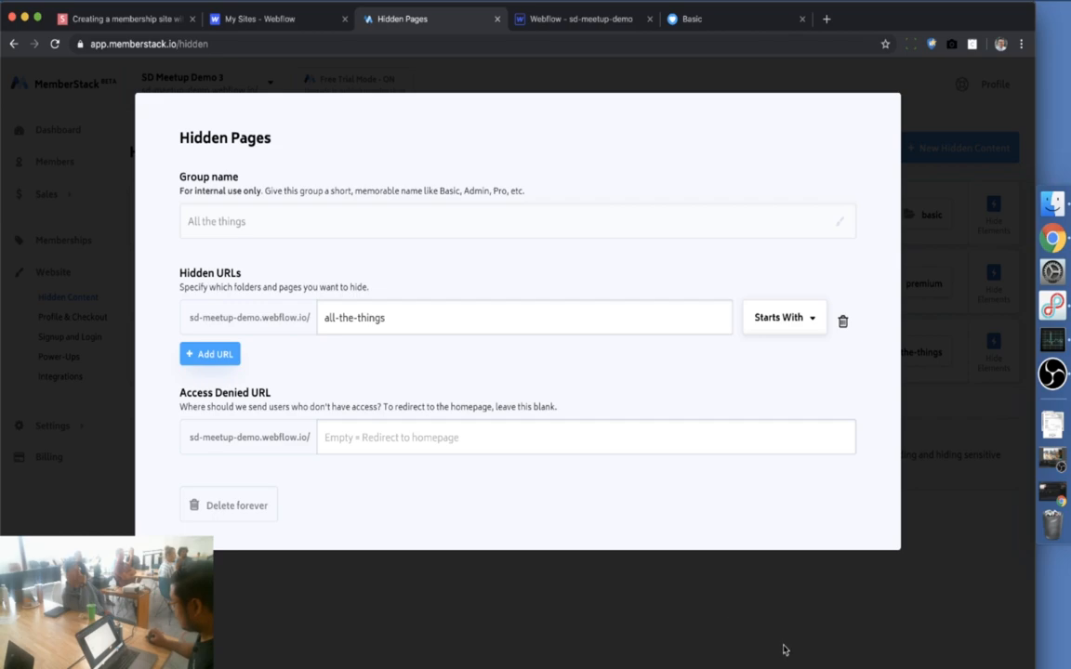
{"action": "left_click", "coordinate": [709, 586]}
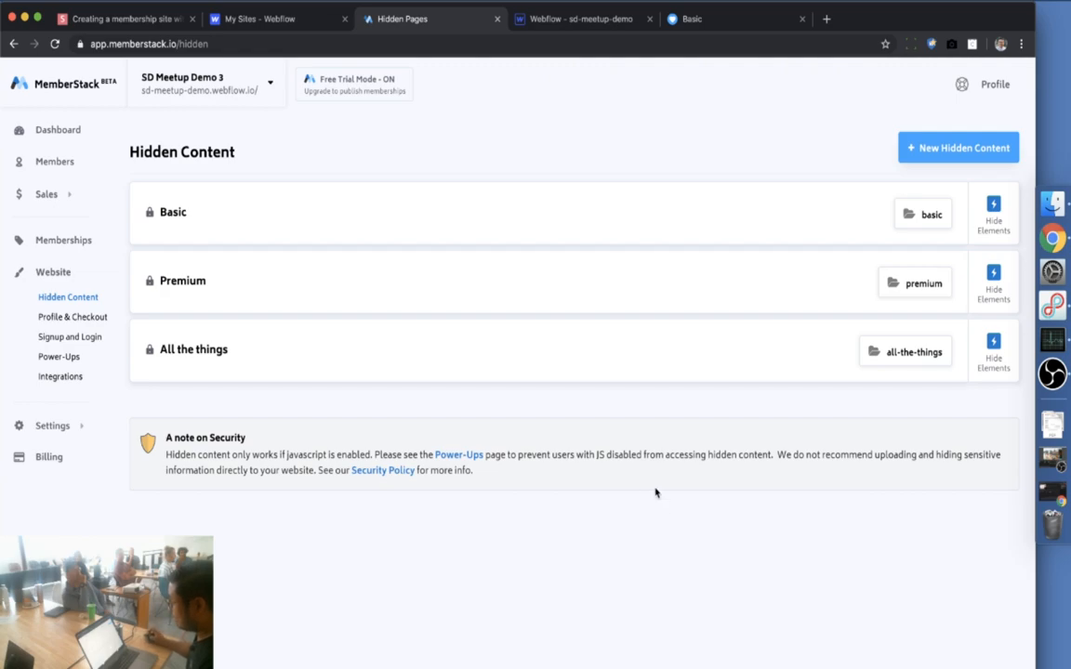
Glance at the Showcase from the dashboard, then open Billing to see the Unlimited Free Trial plan
{"action": "left_click", "coordinate": [49, 128]}
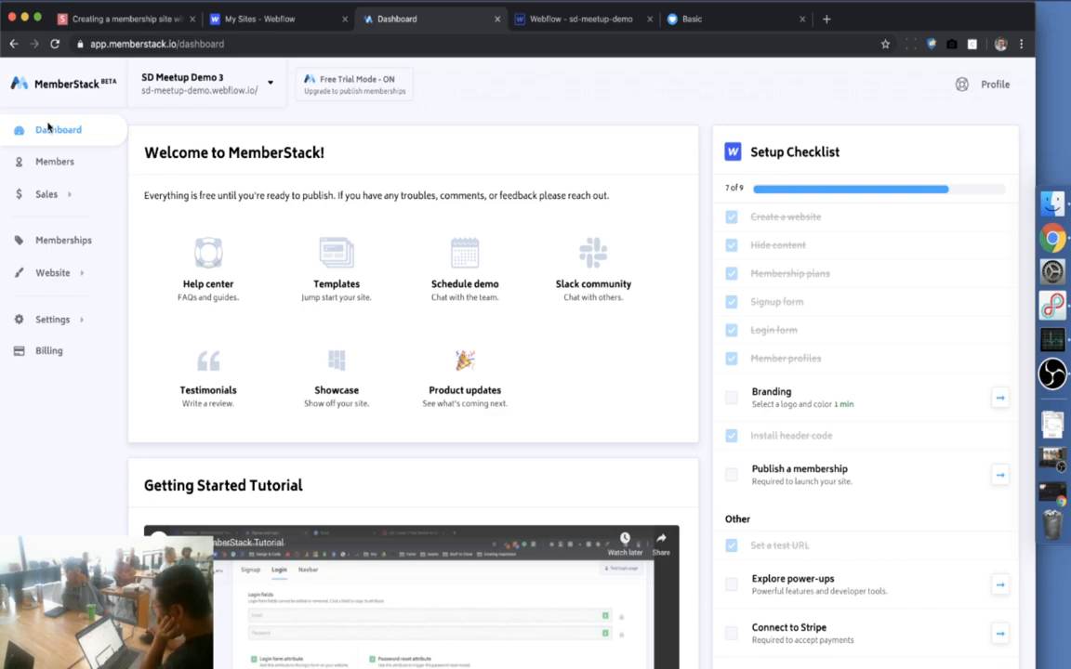
{"action": "left_click", "coordinate": [322, 364]}
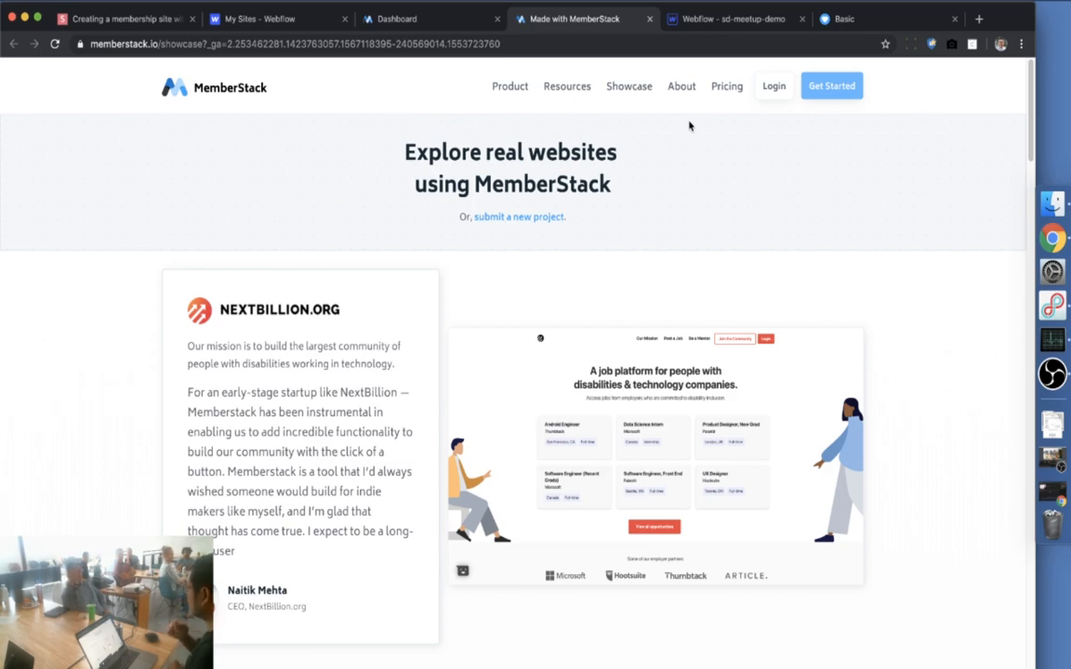
{"action": "left_click", "coordinate": [424, 19]}
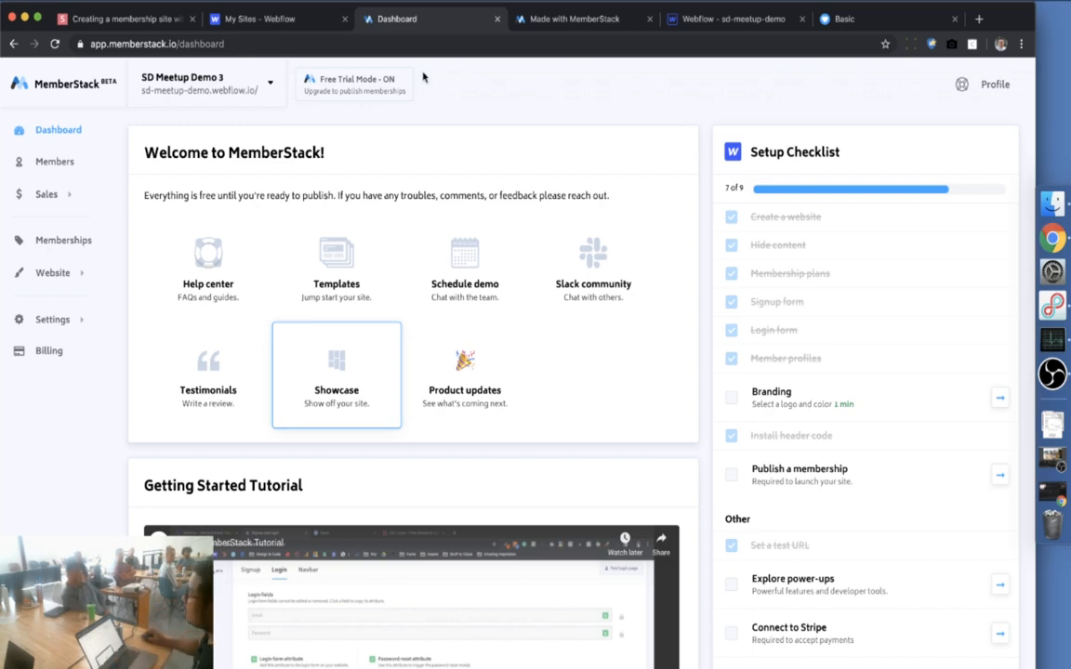
{"action": "scroll", "coordinate": [82, 324], "scroll_direction": "down", "scroll_amount": 1}
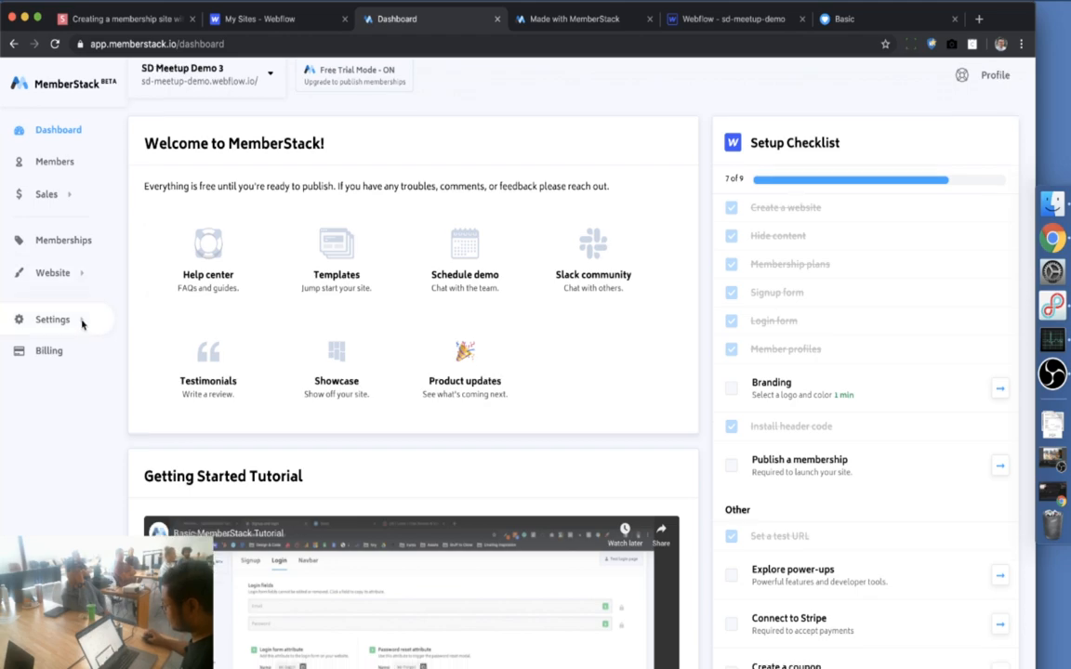
{"action": "left_click", "coordinate": [55, 351]}
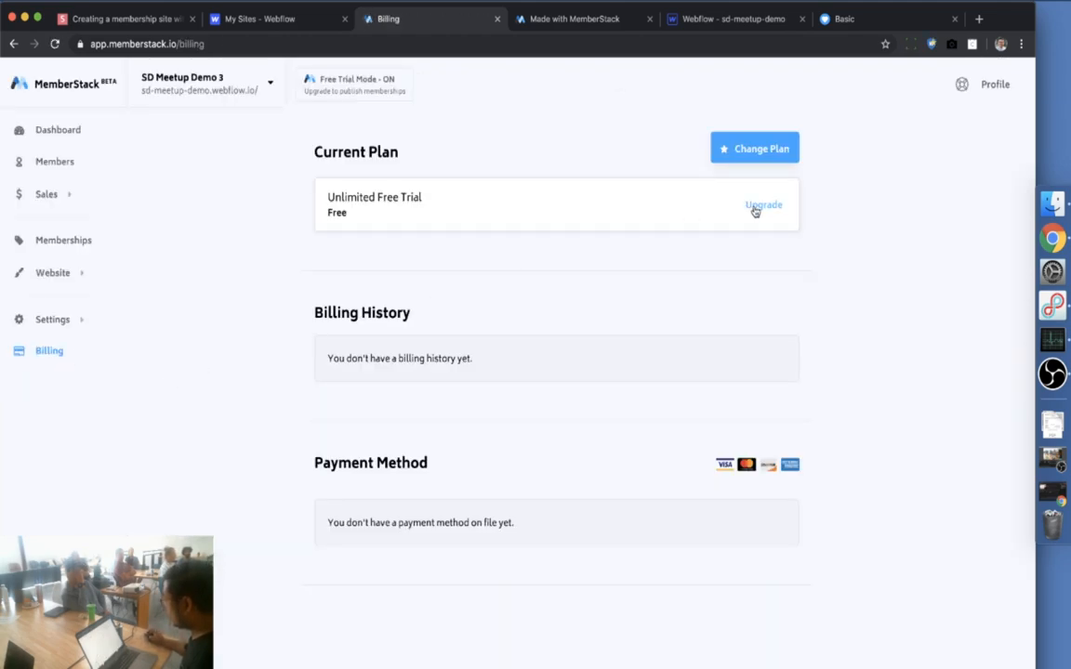
Browse the Pro, Scale and Established upgrade plans, then open the 'Stripe's pricing' link
{"action": "left_click", "coordinate": [755, 207]}
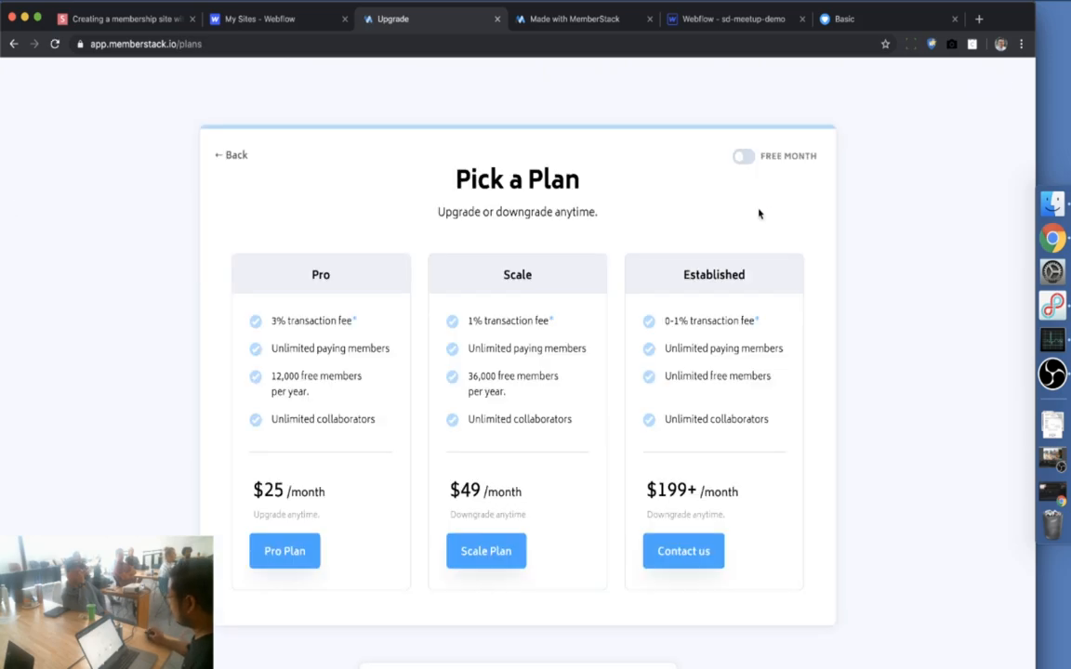
{"action": "scroll", "coordinate": [793, 446], "scroll_direction": "down", "scroll_amount": 1}
{"action": "scroll", "coordinate": [793, 447], "scroll_direction": "up", "scroll_amount": 1}
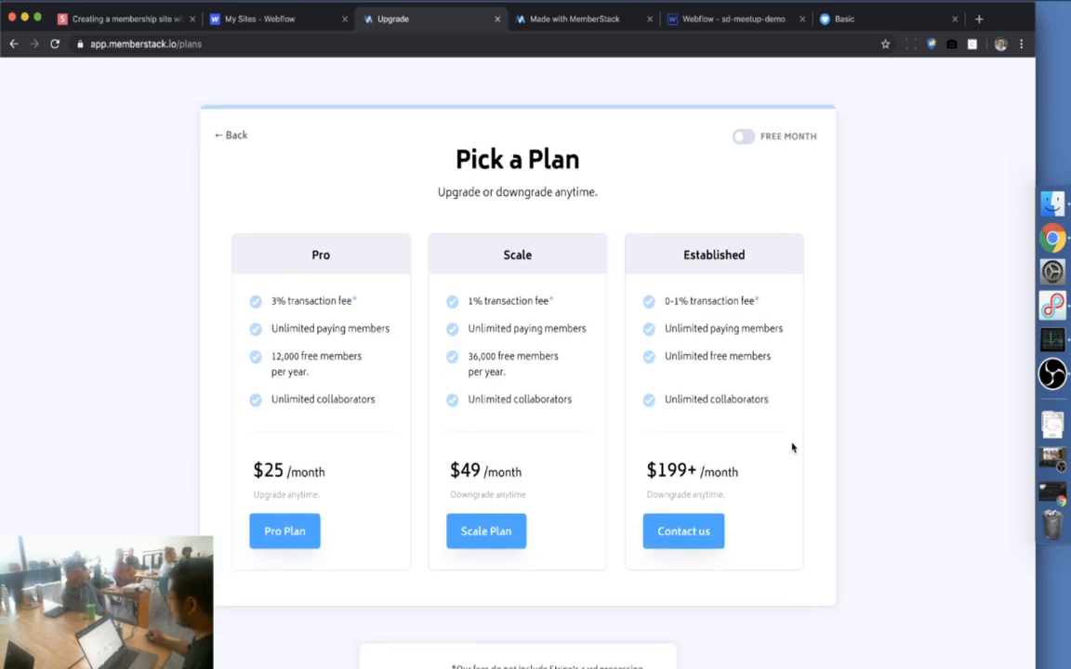
{"action": "scroll", "coordinate": [793, 447], "scroll_direction": "down", "scroll_amount": 1}
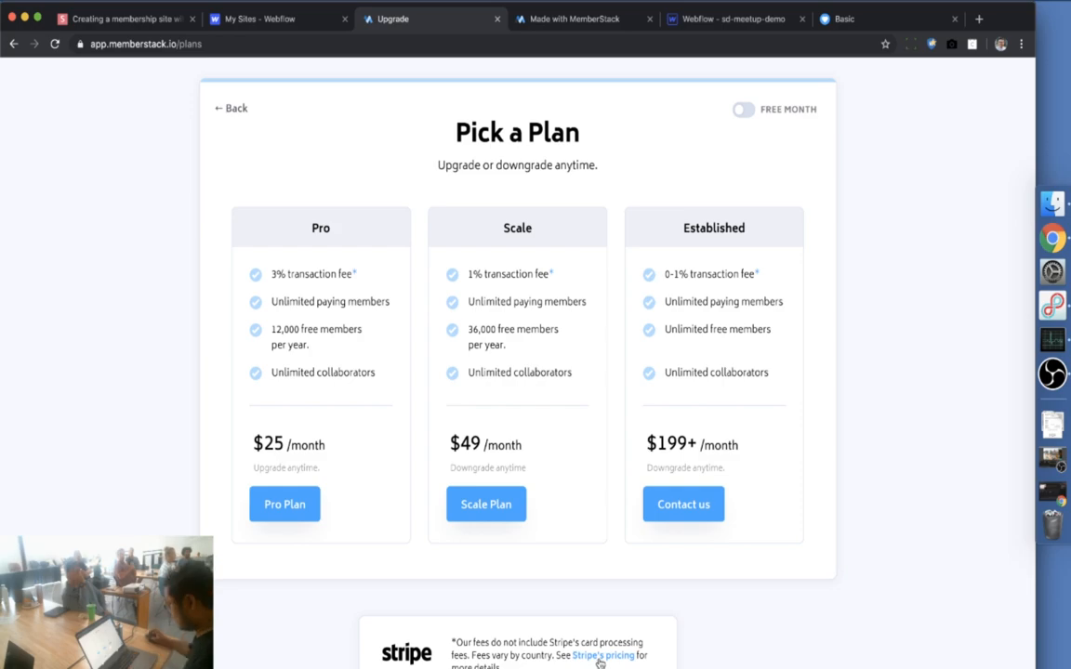
{"action": "scroll", "coordinate": [606, 663], "scroll_direction": "down", "scroll_amount": 2}
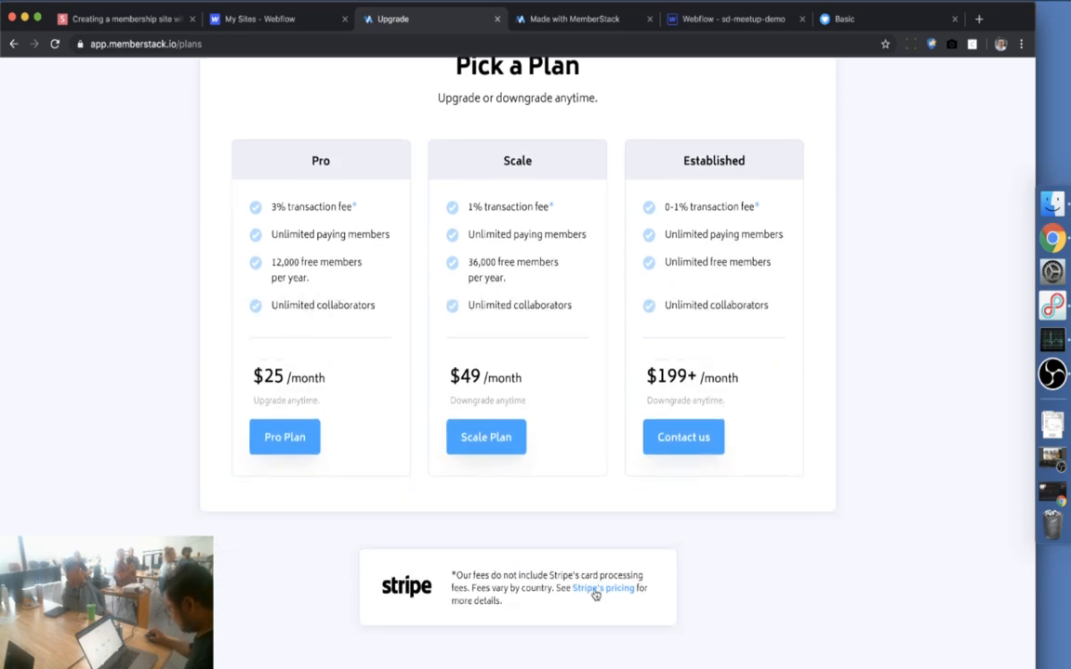
{"action": "left_click", "coordinate": [596, 595]}
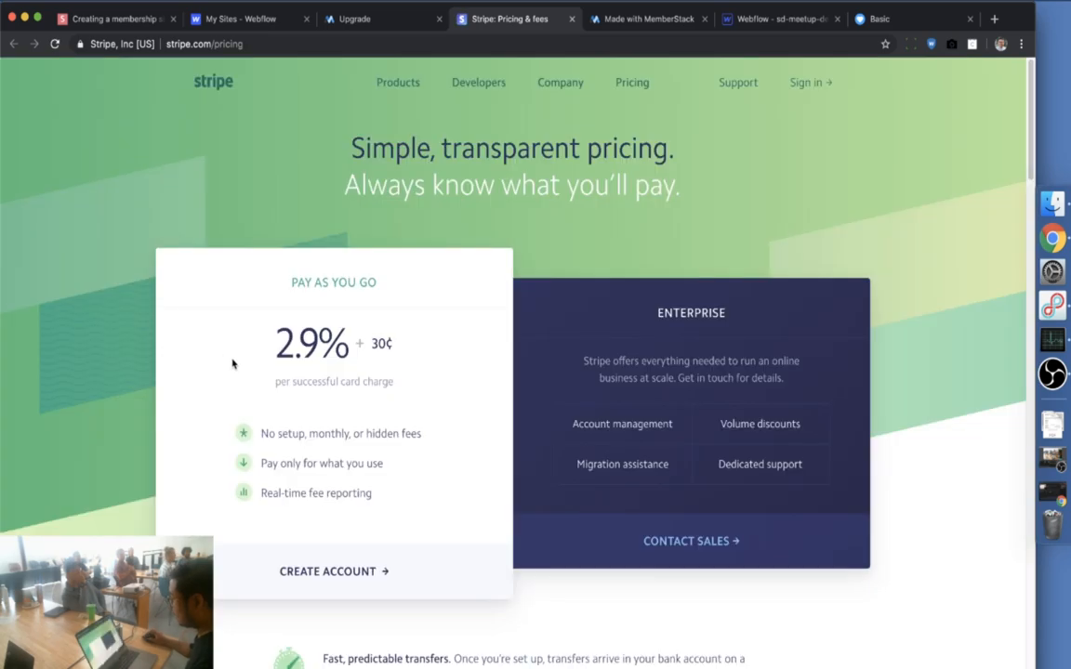
Highlight Stripe's 2.9% + 30¢ per-charge card fee, then return to the demo site's Basic tab
{"action": "left_click_drag", "start_coordinate": [210, 324], "coordinate": [413, 364]}
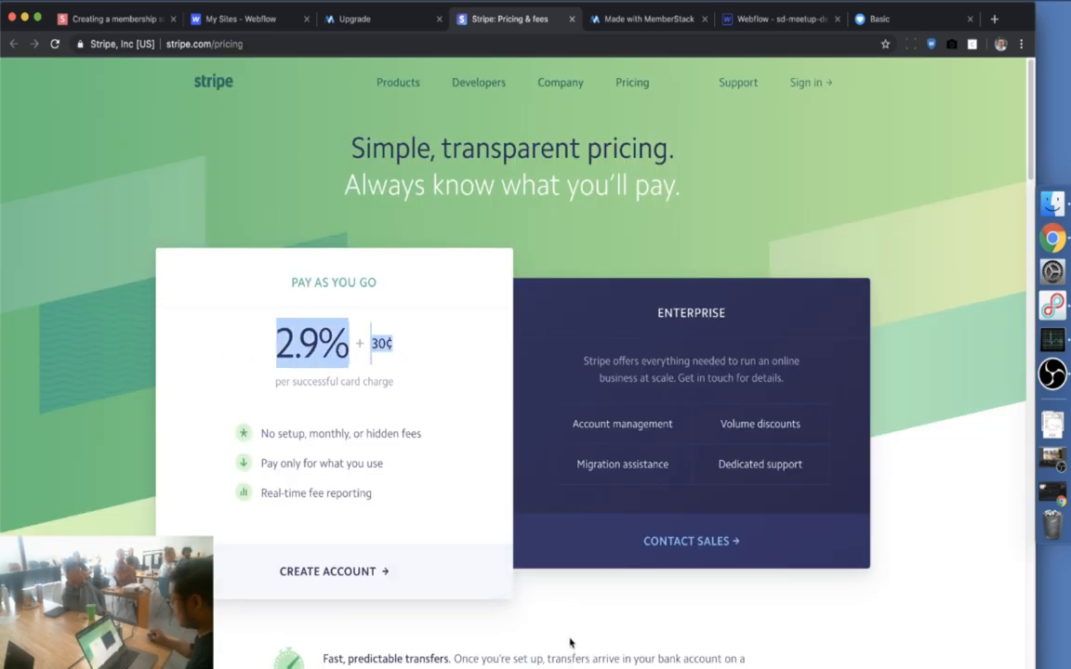
{"action": "left_click", "coordinate": [516, 576]}
{"action": "left_click", "coordinate": [879, 19]}
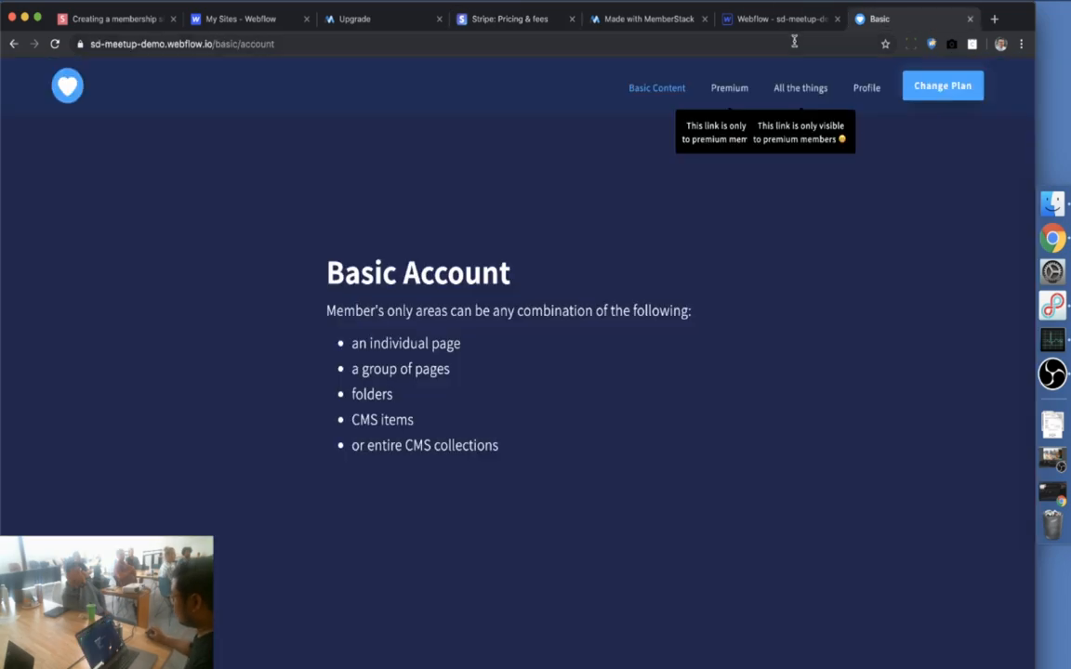
Load webflow.com/pricing and jump to the Site plans section
{"action": "left_click", "coordinate": [793, 41]}
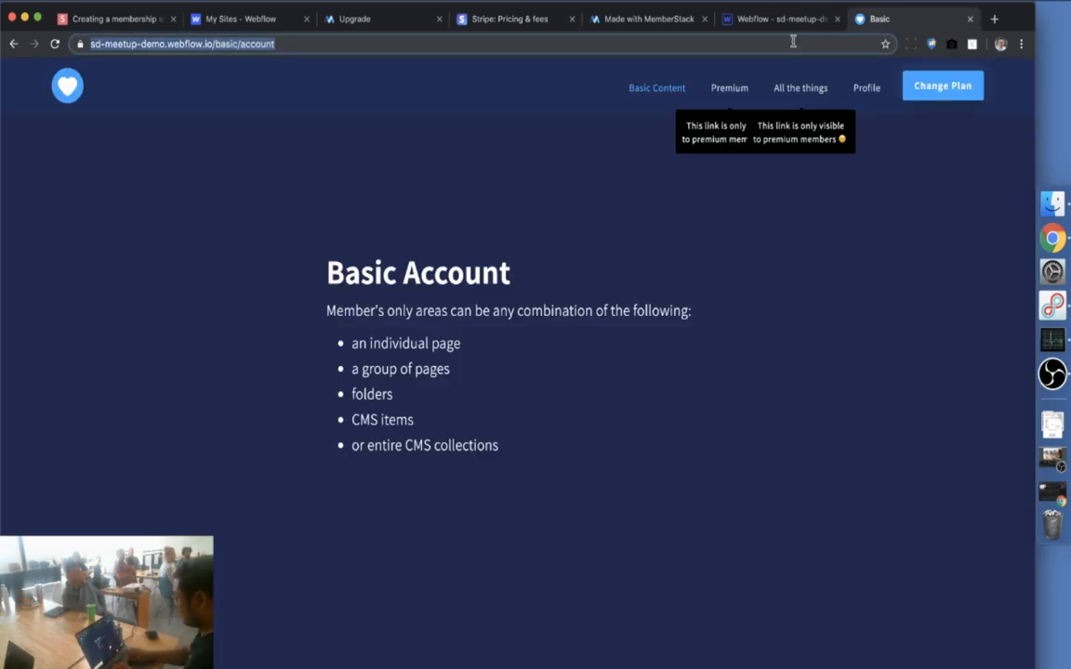
{"action": "type", "text": "webflow.com/pricing"}
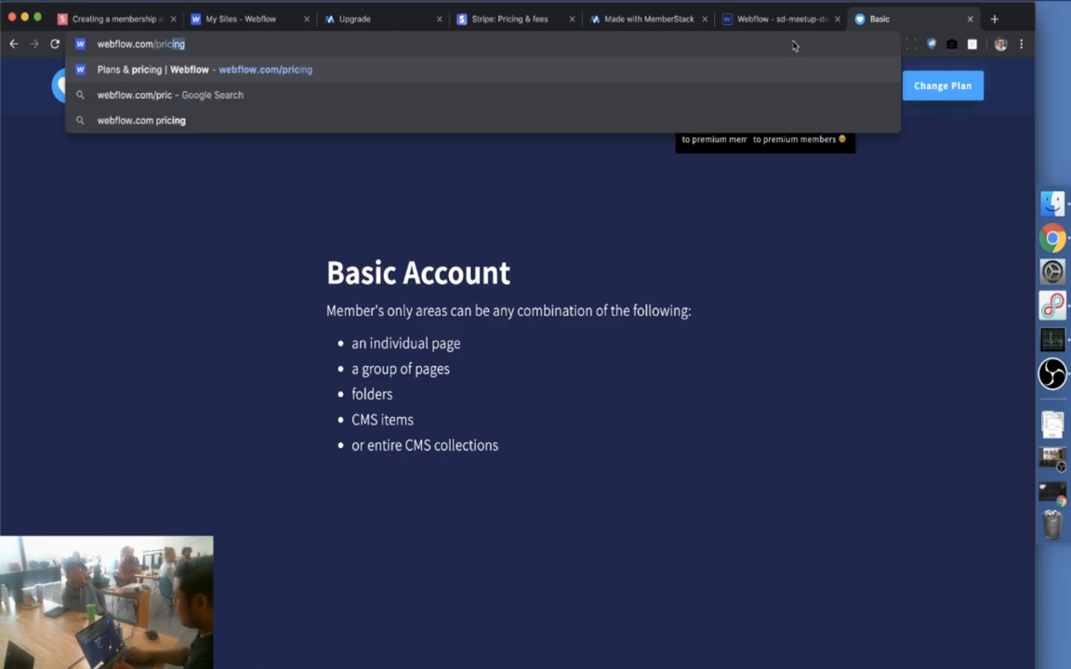
{"action": "key", "text": "Return"}
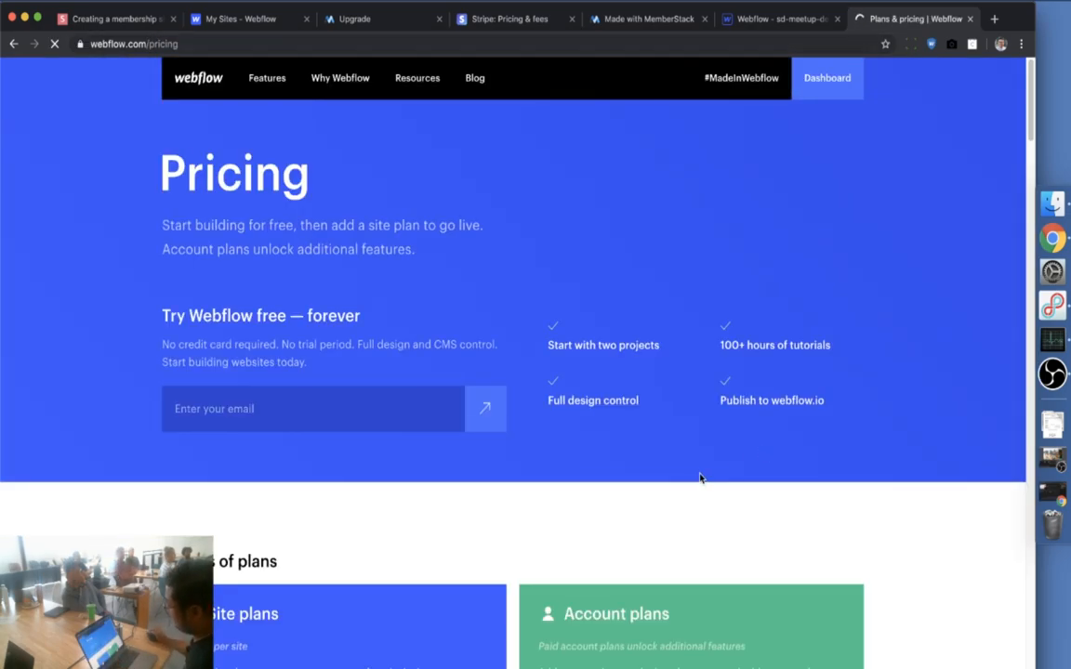
{"action": "scroll", "coordinate": [642, 446], "scroll_direction": "down", "scroll_amount": 3}
{"action": "left_click", "coordinate": [469, 437]}
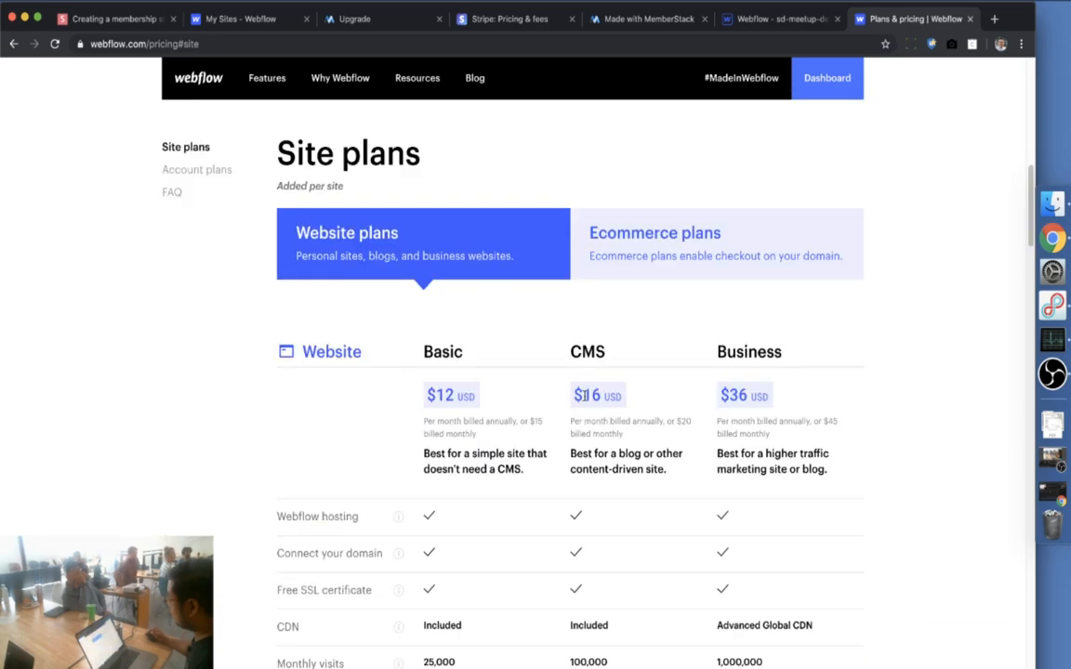
Highlight the CMS $20 and Business $36/$45 prices, then show the Ecommerce plans table
{"action": "left_click_drag", "start_coordinate": [679, 420], "coordinate": [624, 434]}
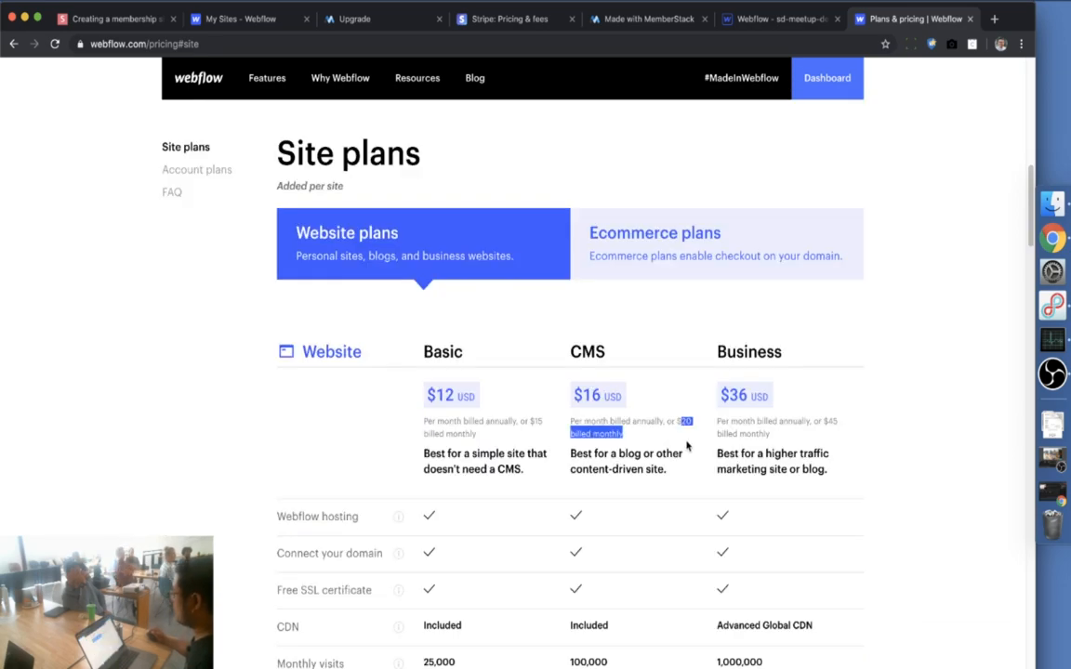
{"action": "left_click", "coordinate": [687, 447]}
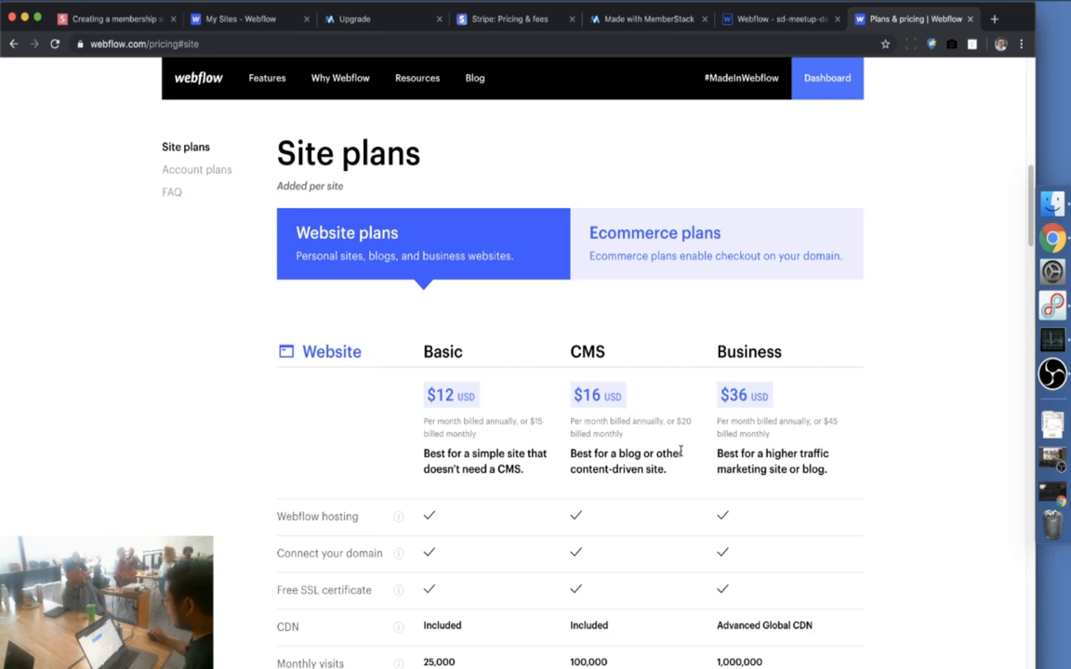
{"action": "double_click", "coordinate": [749, 395]}
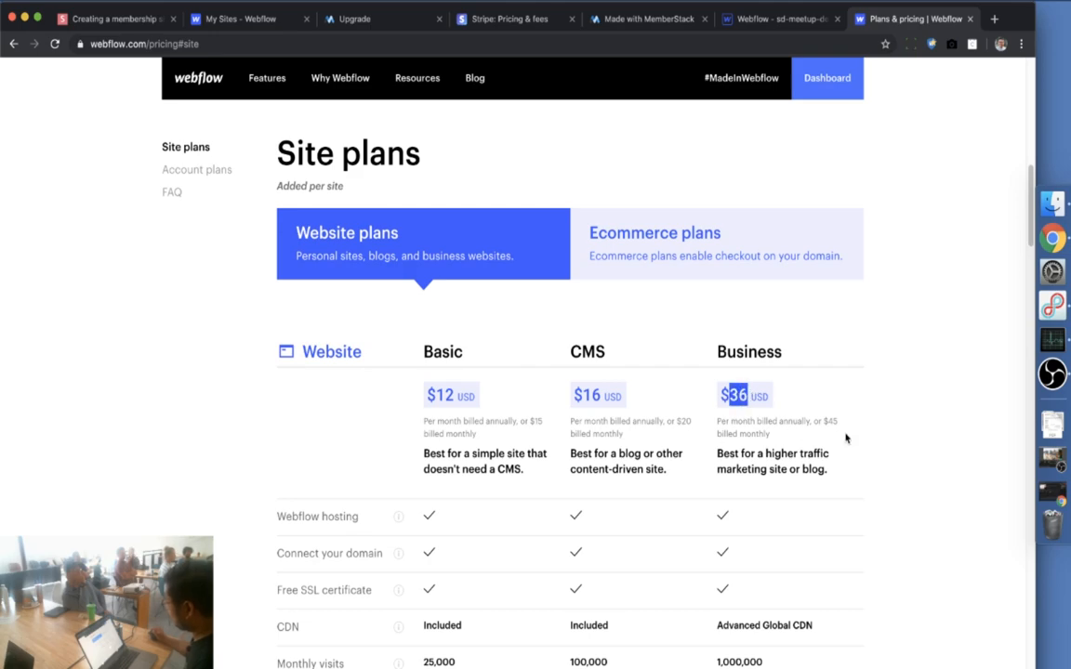
{"action": "left_click_drag", "start_coordinate": [826, 421], "coordinate": [833, 434]}
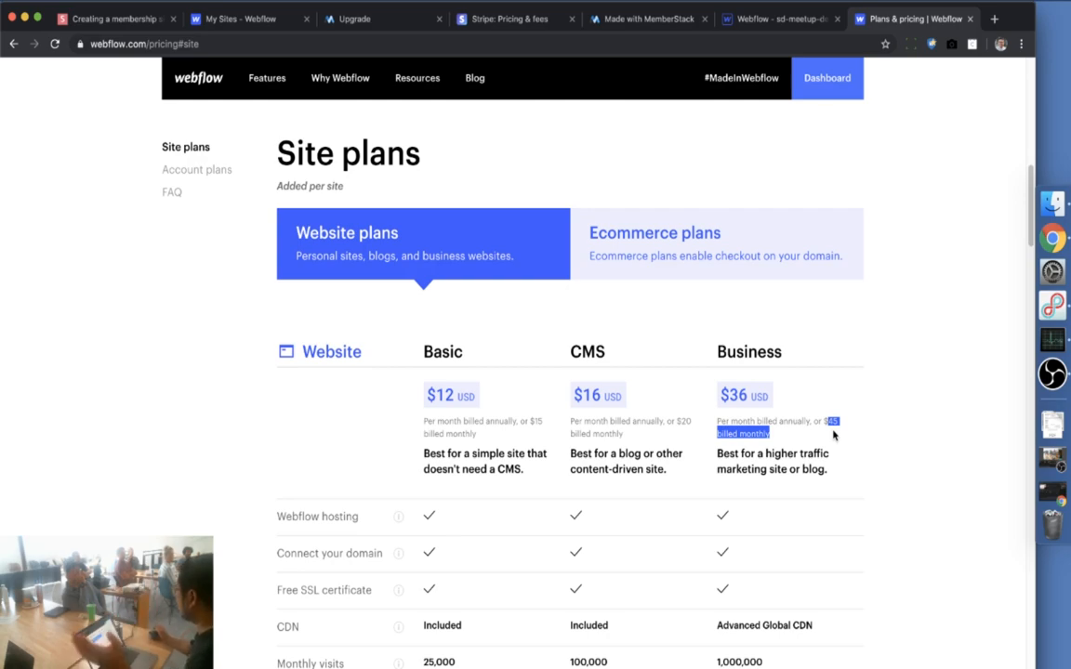
{"action": "left_click", "coordinate": [716, 243]}
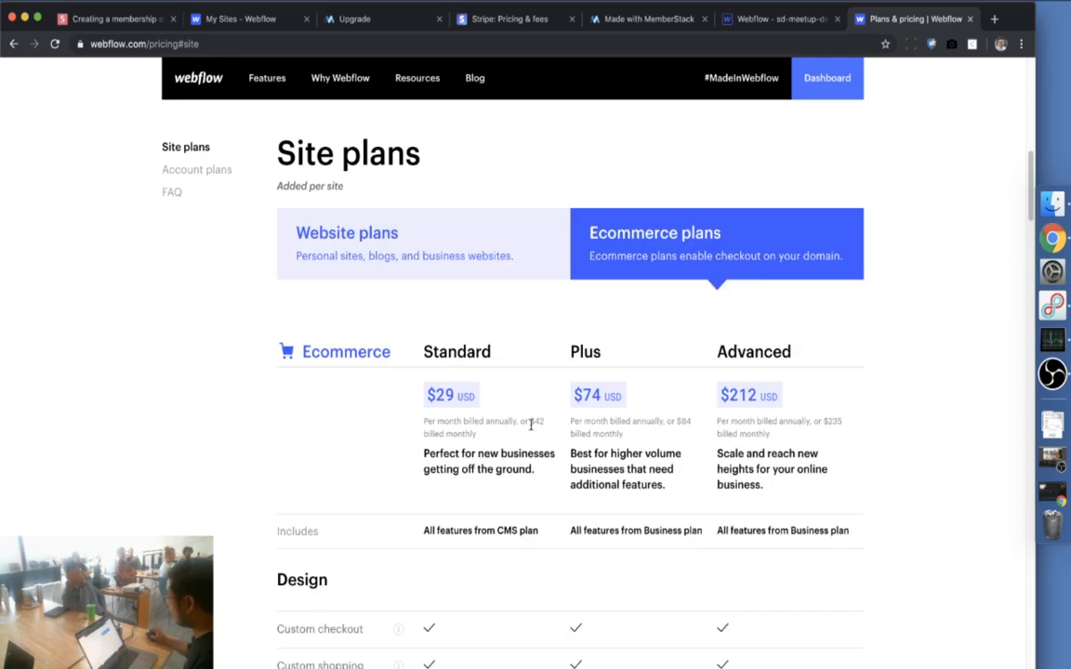
{"action": "left_click_drag", "start_coordinate": [532, 422], "coordinate": [540, 435]}
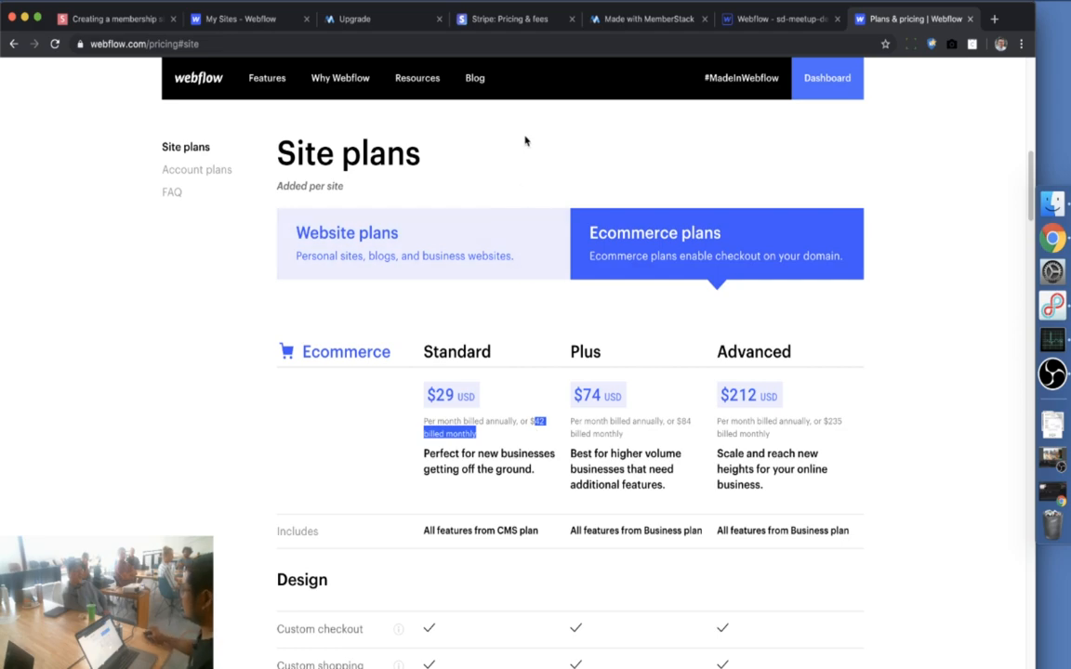
View the 'Made with MemberStack' showcase tab, then restore YouTube Studio from the Dock
{"action": "left_click", "coordinate": [644, 20]}
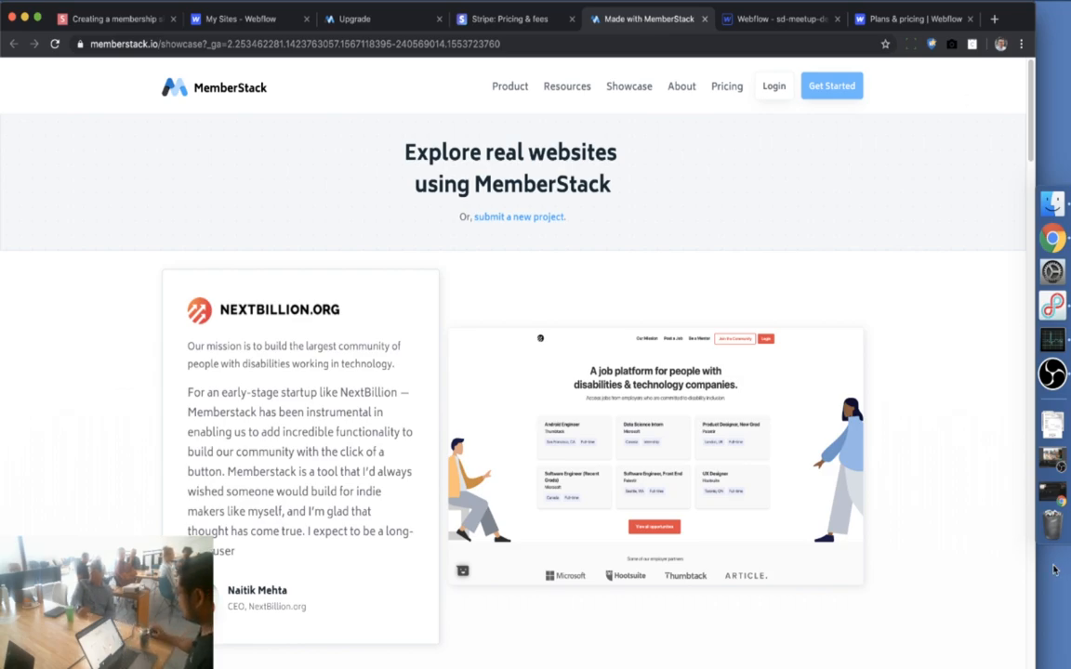
{"action": "left_click", "coordinate": [1055, 491]}
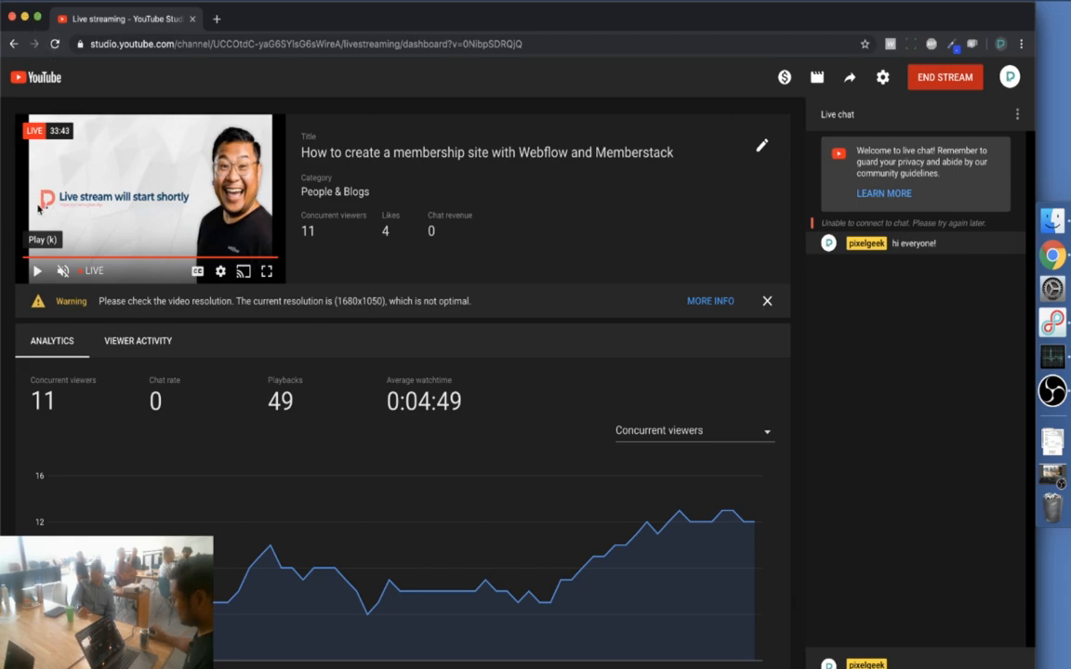
Play the live stream preview, then minimise YouTube Studio back to the MemberStack showcase
{"action": "left_click", "coordinate": [37, 271]}
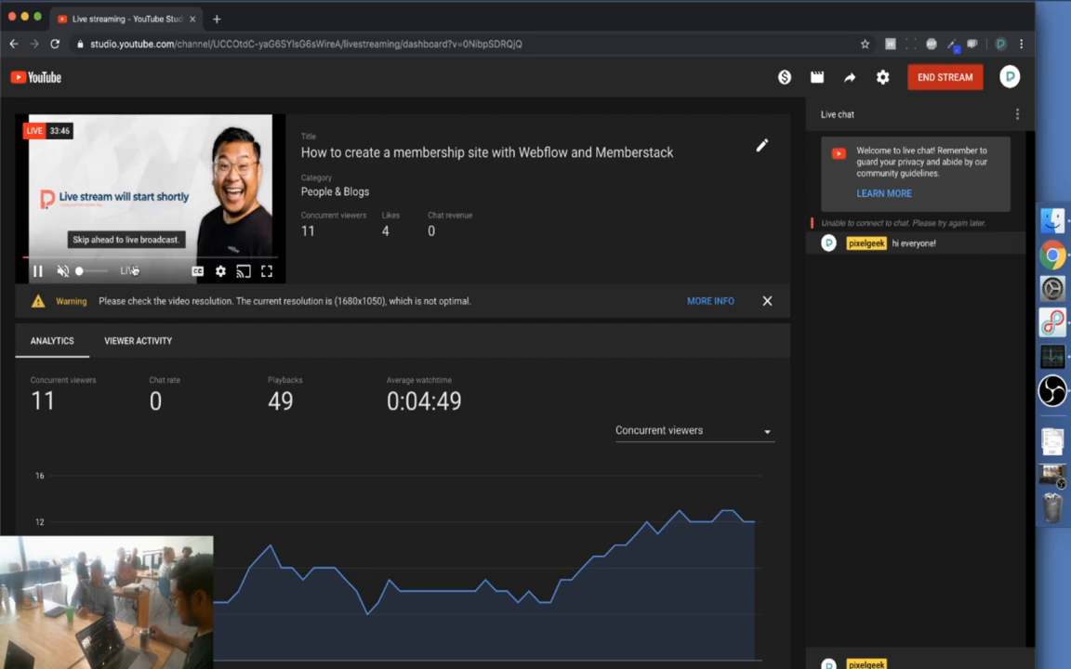
{"action": "left_click", "coordinate": [25, 19]}
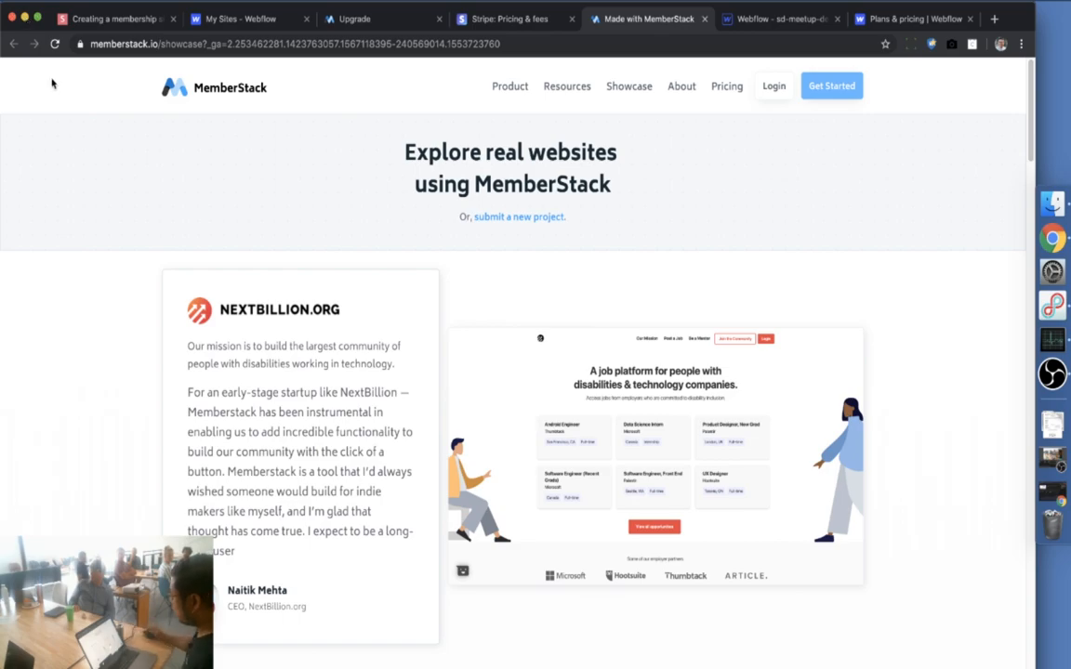
Scroll down the MemberStack showcase to the Digital Bake example's screenshot
{"action": "scroll", "coordinate": [186, 321], "scroll_direction": "down", "scroll_amount": 5}
{"action": "scroll", "coordinate": [132, 328], "scroll_direction": "down", "scroll_amount": 5}
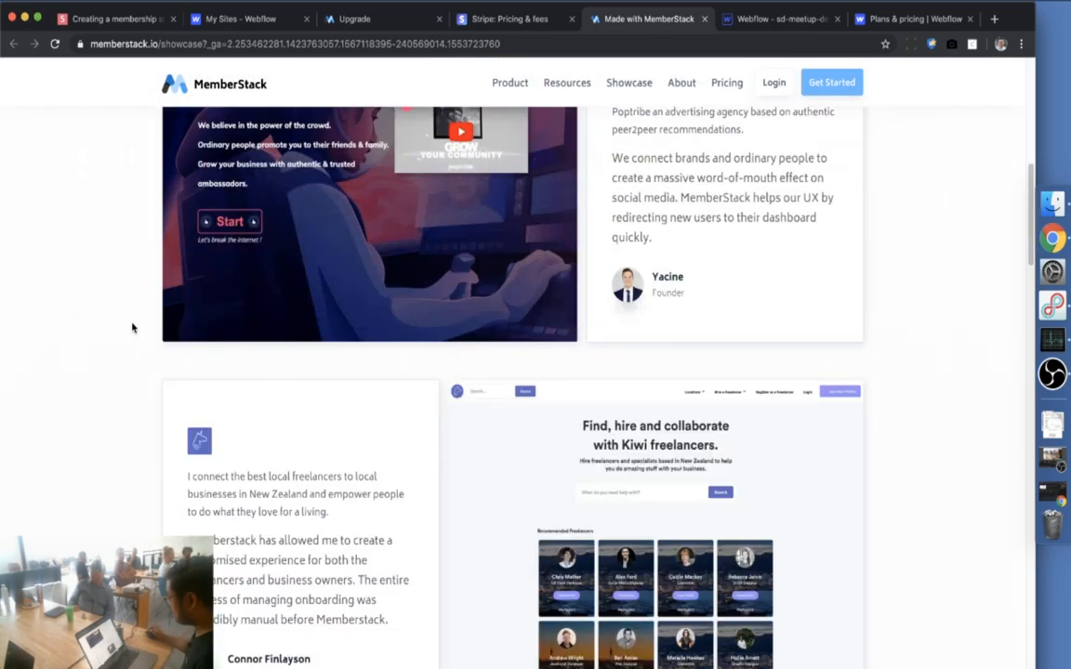
{"action": "scroll", "coordinate": [132, 327], "scroll_direction": "down", "scroll_amount": 4}
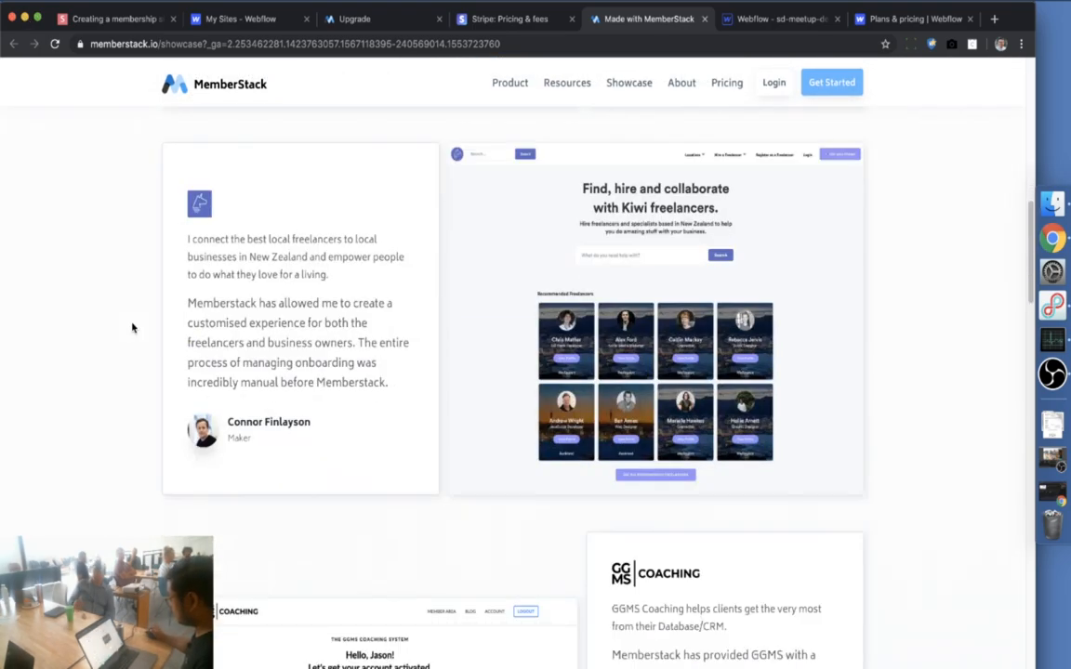
{"action": "scroll", "coordinate": [132, 327], "scroll_direction": "down", "scroll_amount": 5}
{"action": "scroll", "coordinate": [132, 328], "scroll_direction": "down", "scroll_amount": 6}
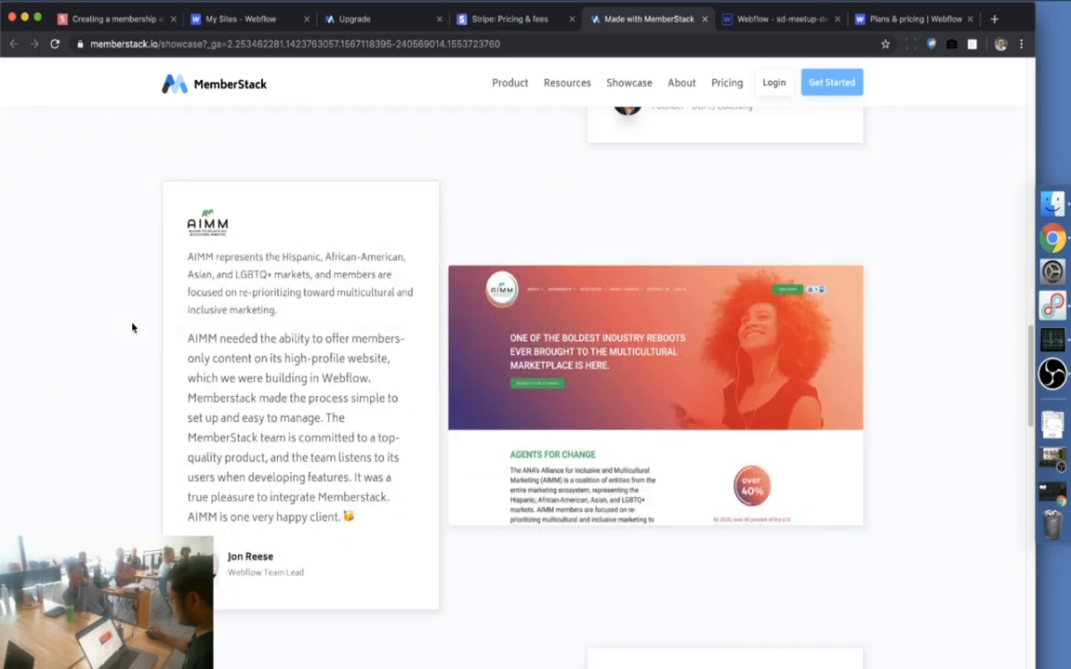
{"action": "scroll", "coordinate": [132, 327], "scroll_direction": "down", "scroll_amount": 7}
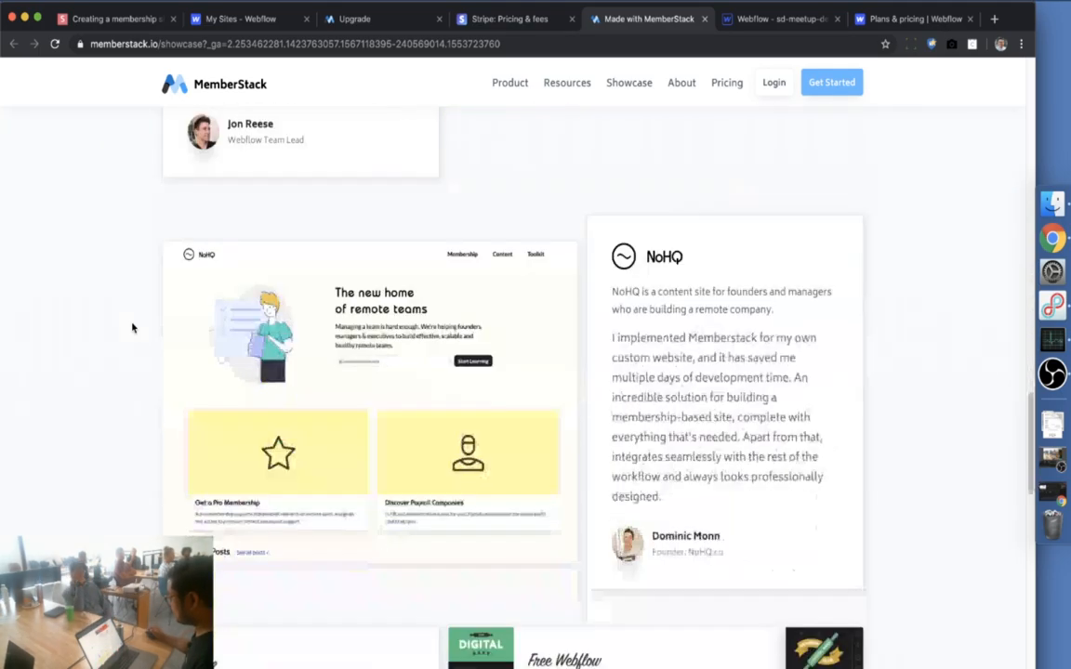
{"action": "scroll", "coordinate": [132, 327], "scroll_direction": "down", "scroll_amount": 4}
{"action": "scroll", "coordinate": [132, 328], "scroll_direction": "down", "scroll_amount": 3}
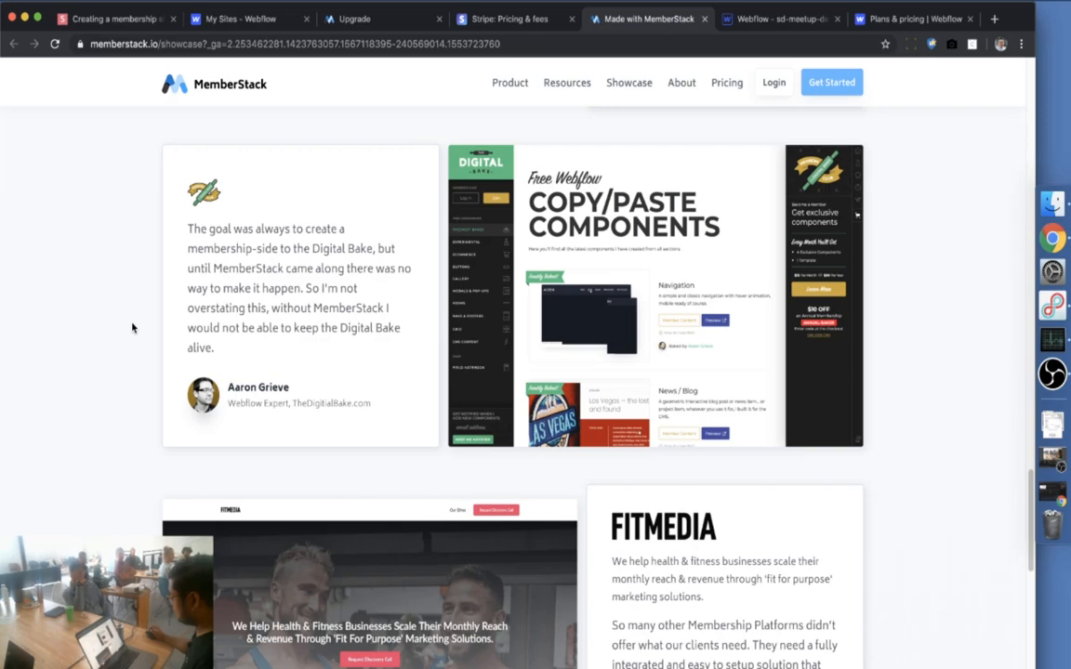
{"action": "scroll", "coordinate": [132, 327], "scroll_direction": "up", "scroll_amount": 1}
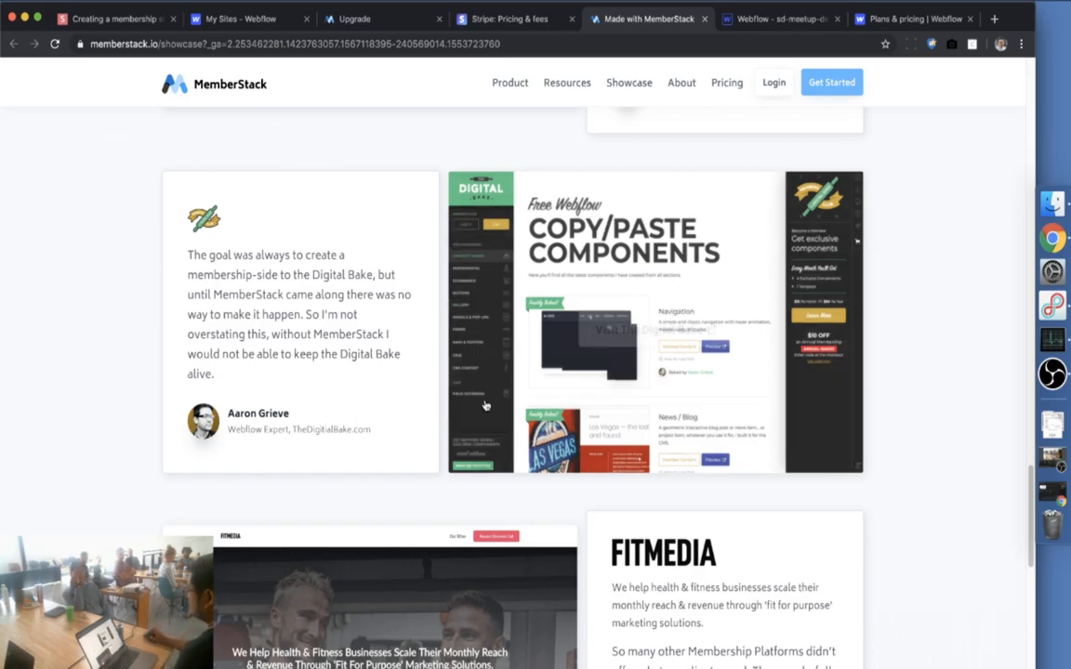
{"action": "mouse_move", "coordinate": [482, 402]}
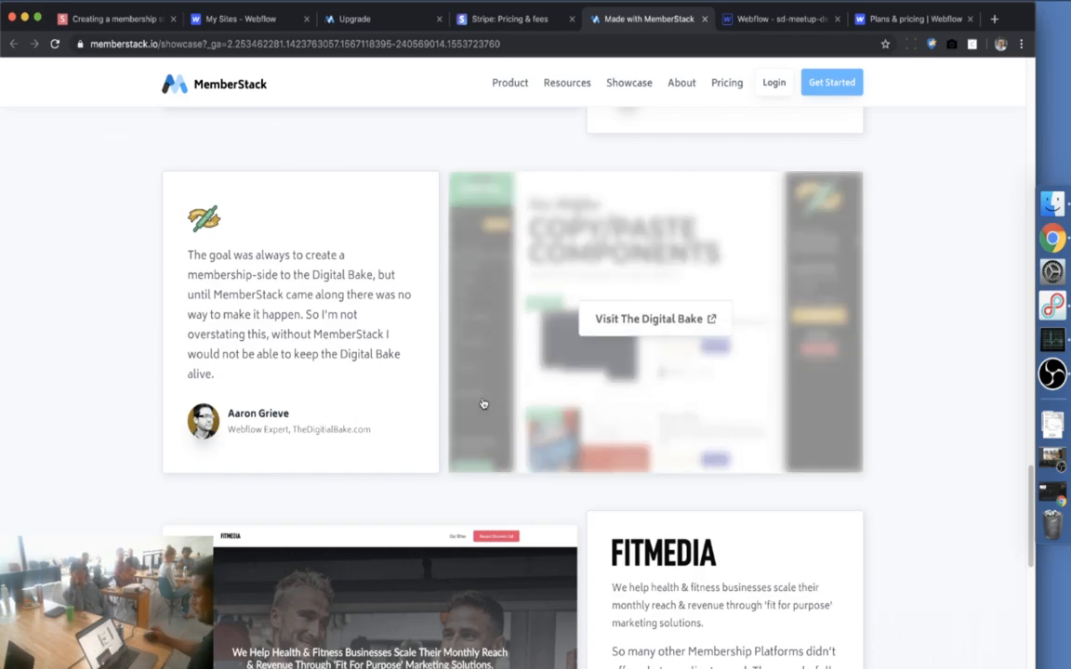